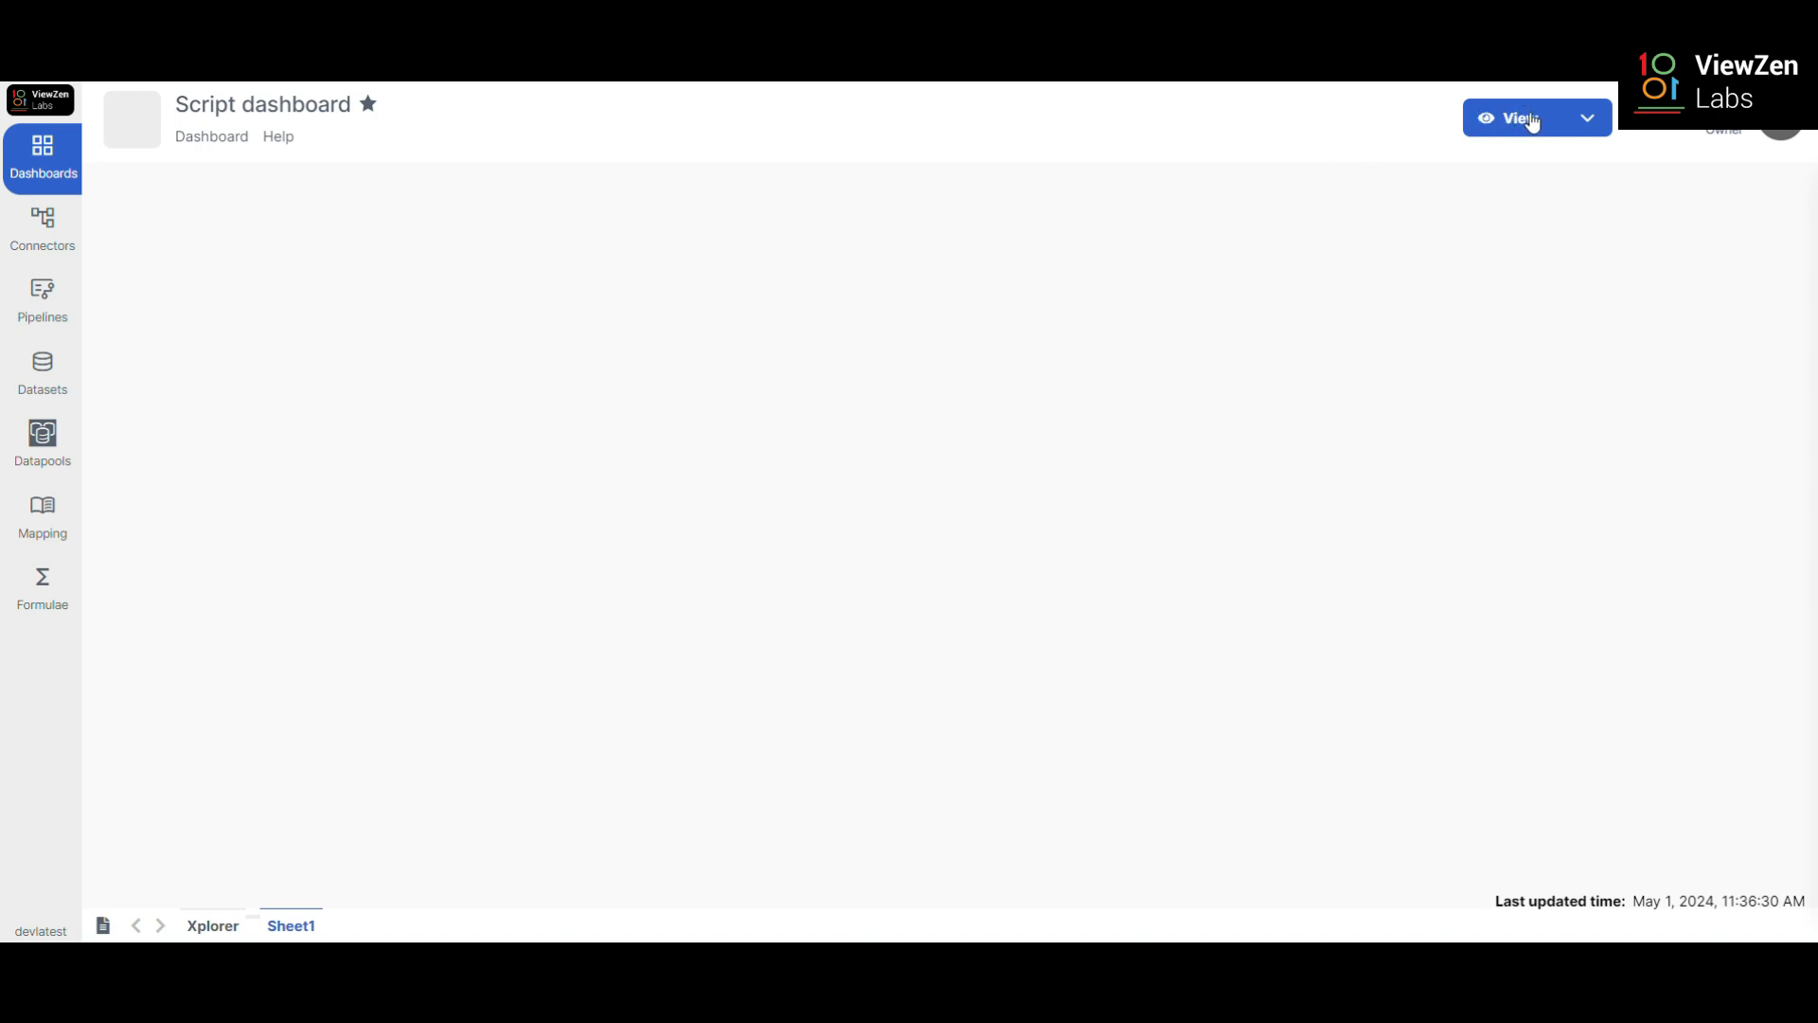
- Switch the dashboard from View to Designer mode and add a text component to Sheet1
click(1586, 119)
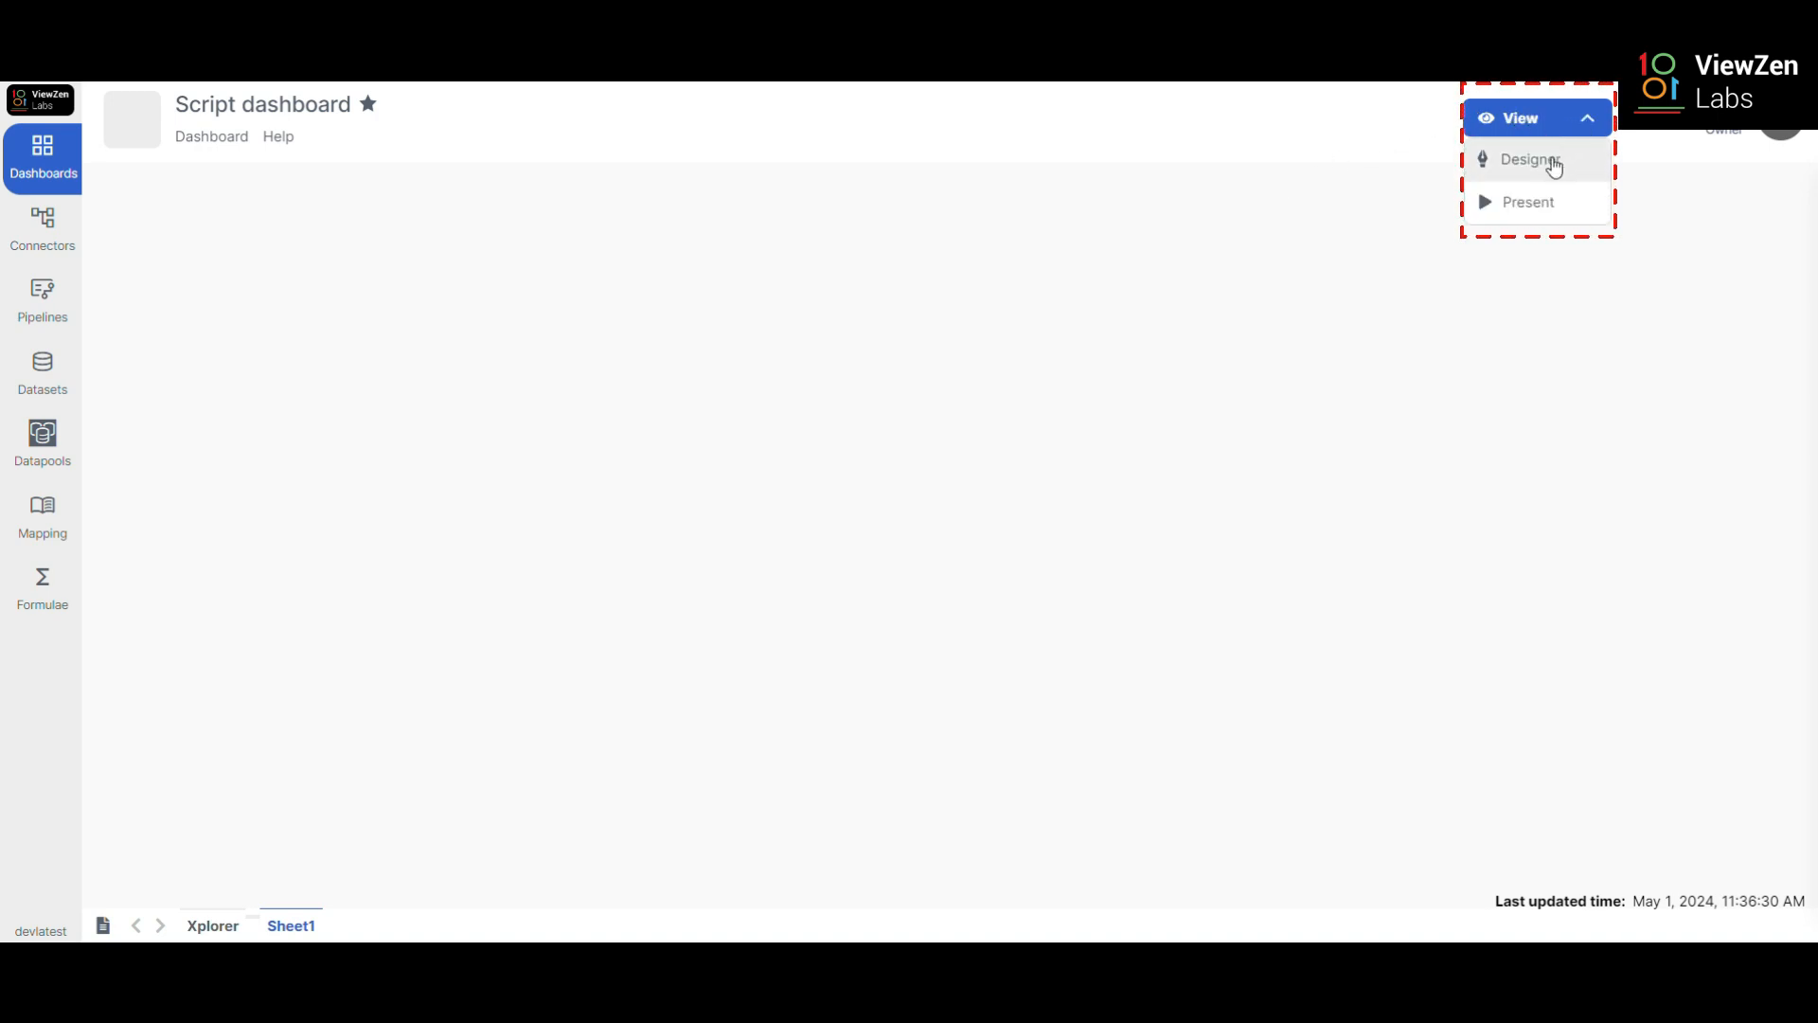
click(1553, 166)
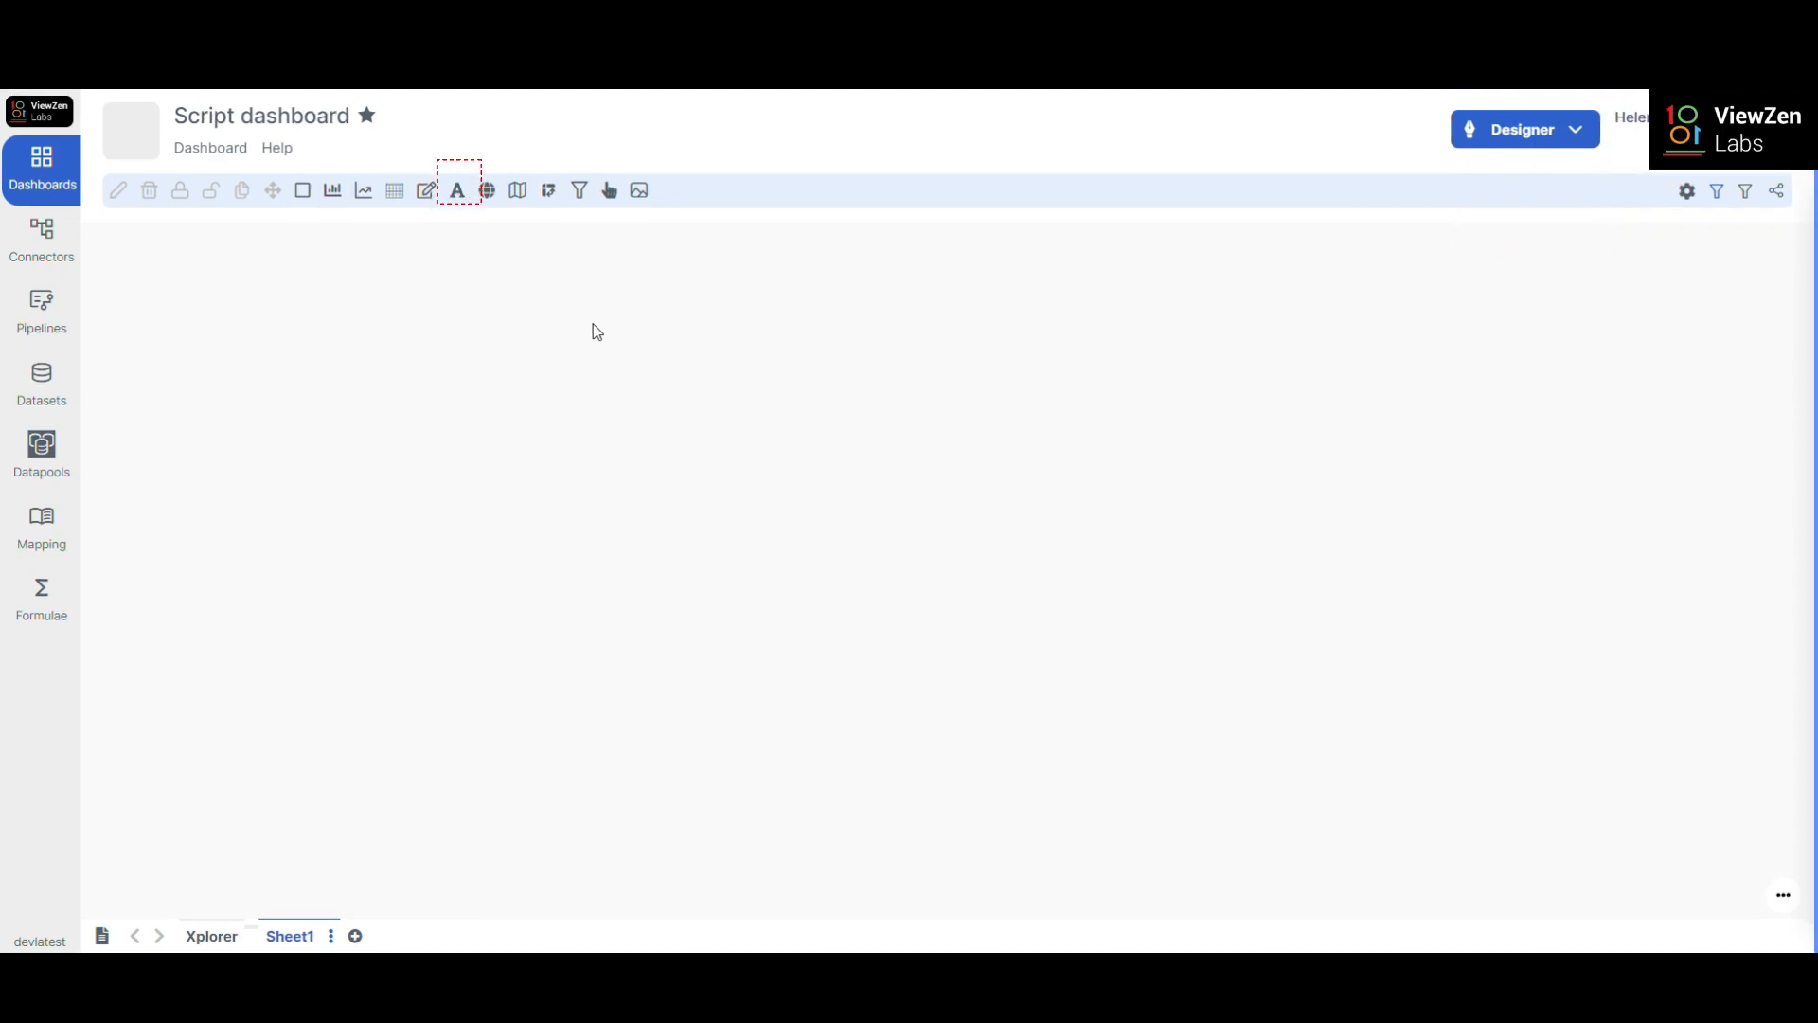
click(458, 198)
click(646, 533)
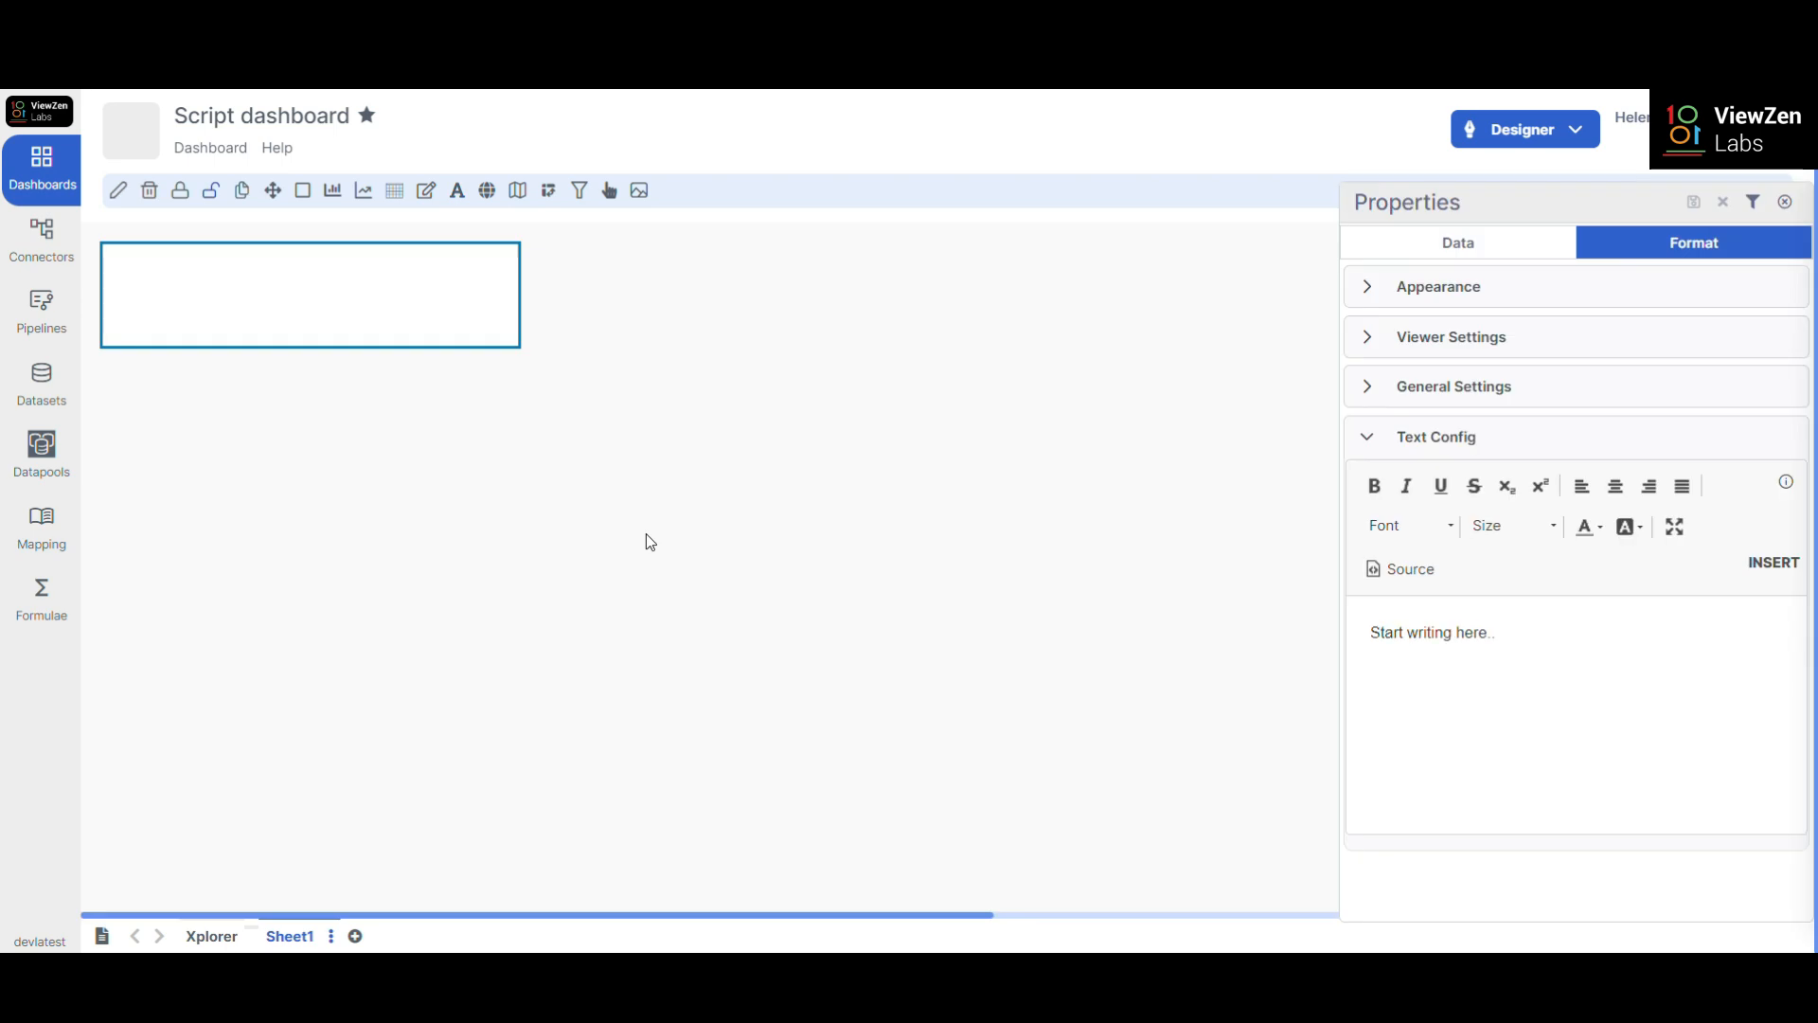
- Delete the text component from the sheet and confirm the deletion
mouse_move(449, 312)
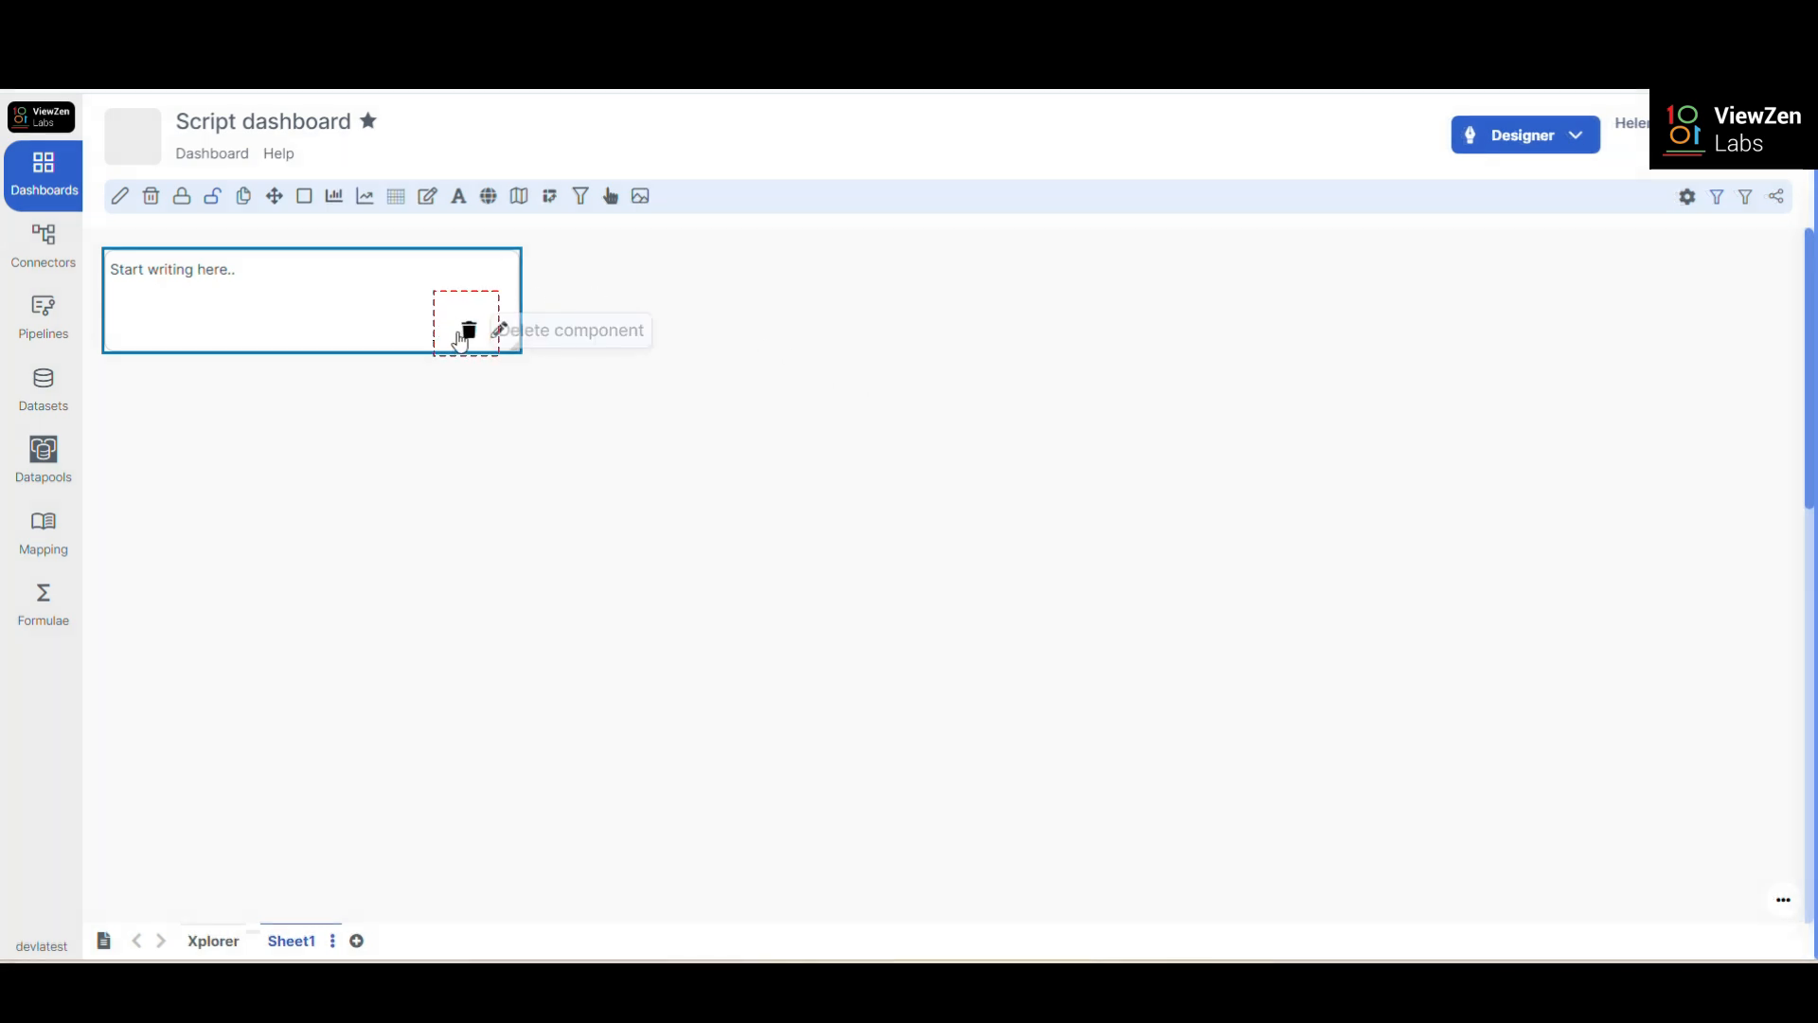
click(469, 332)
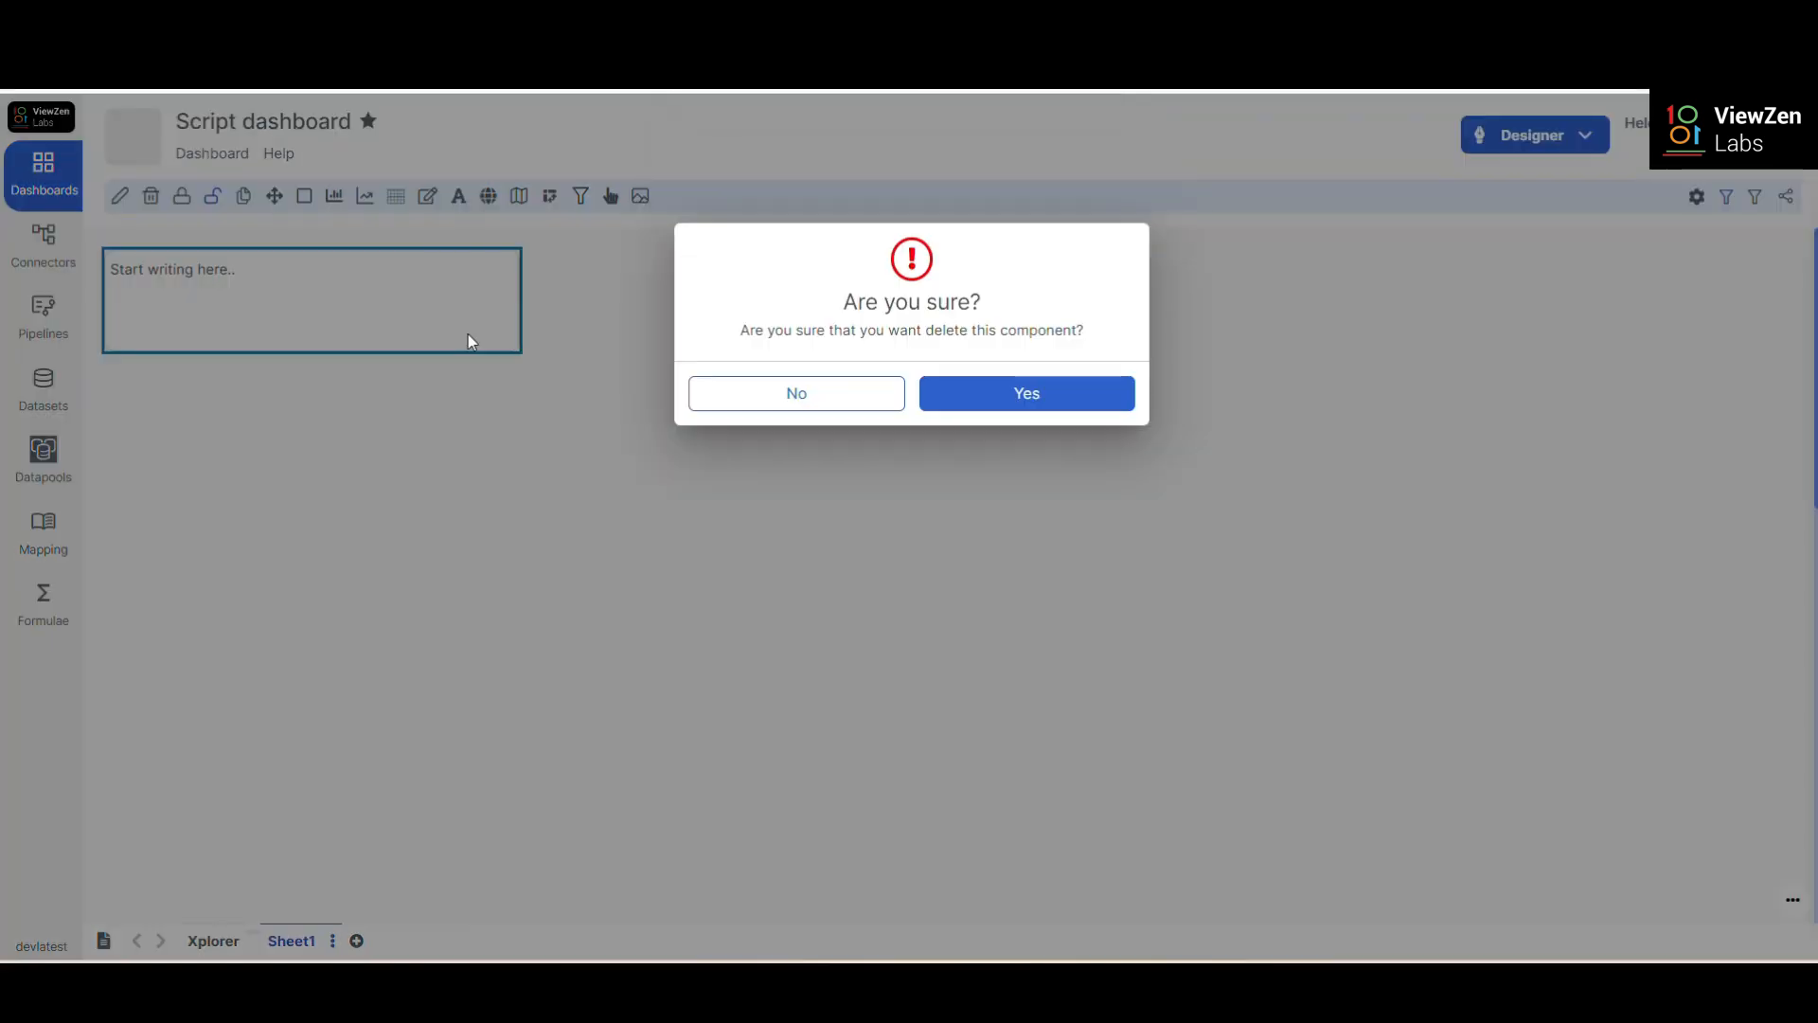
click(953, 396)
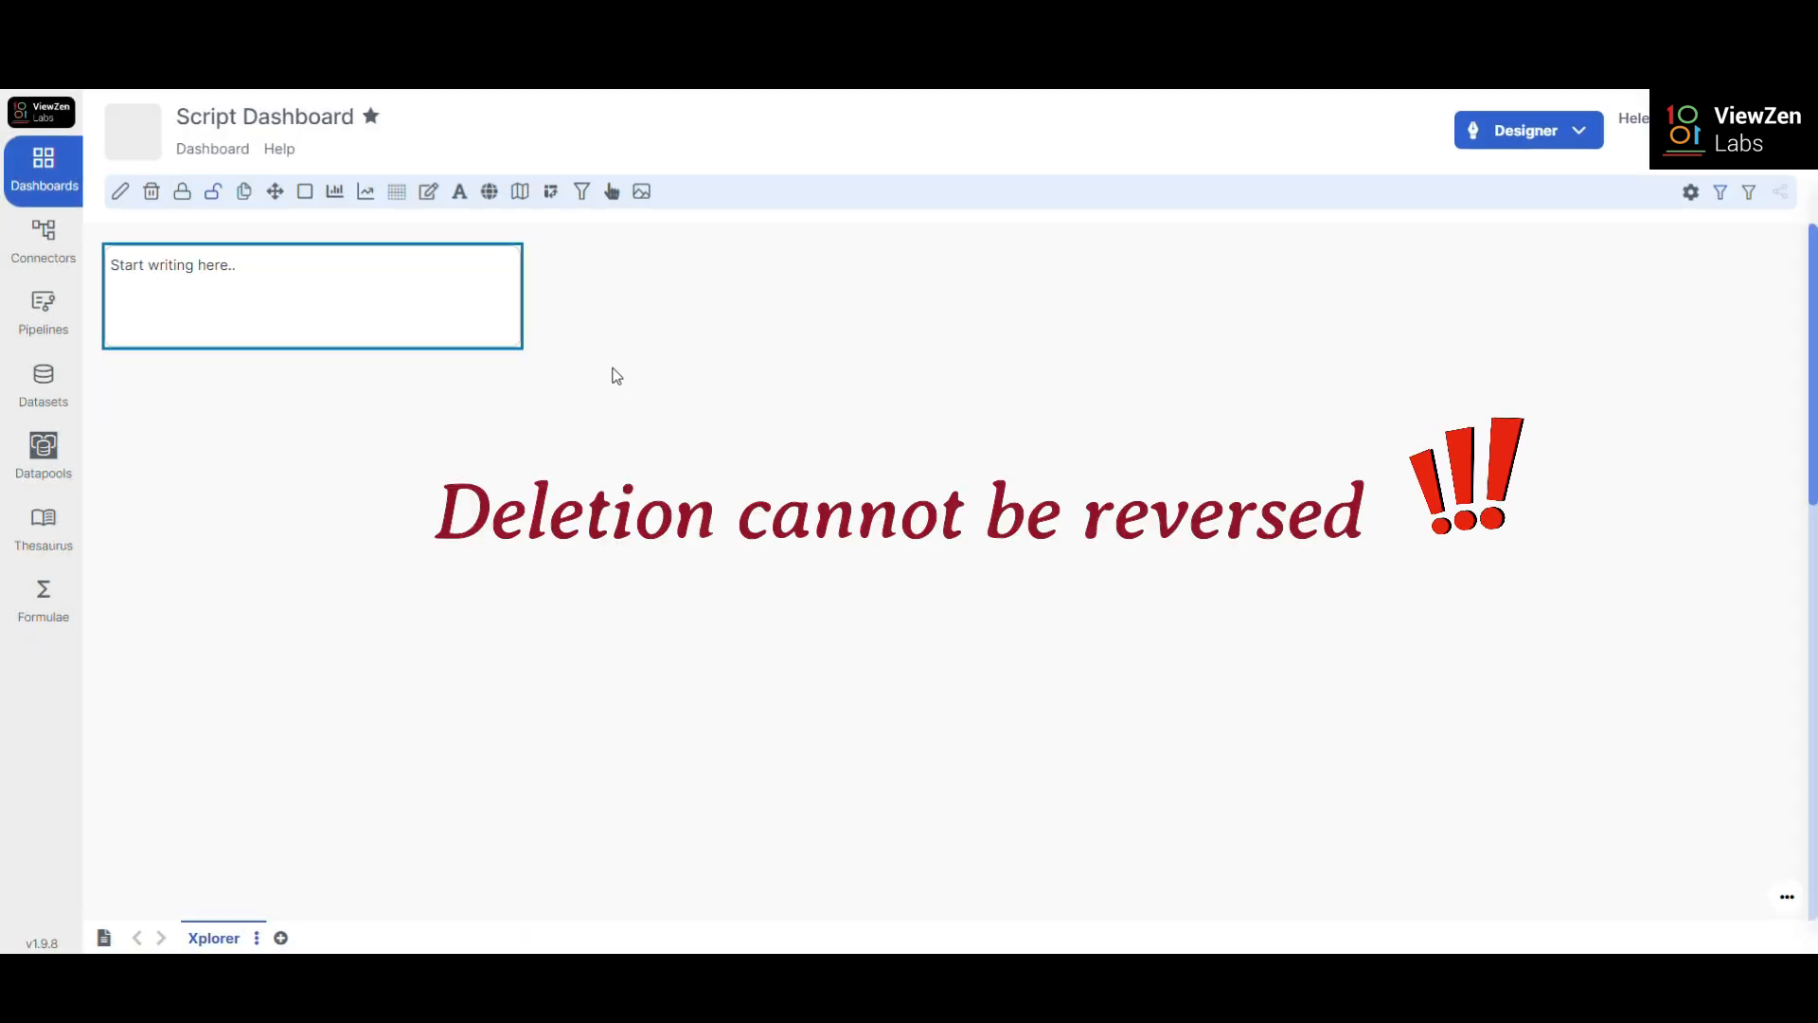
- Open the text component's properties and review its Appearance, Text Config, Viewer Settings and General Settings options
mouse_move(458, 309)
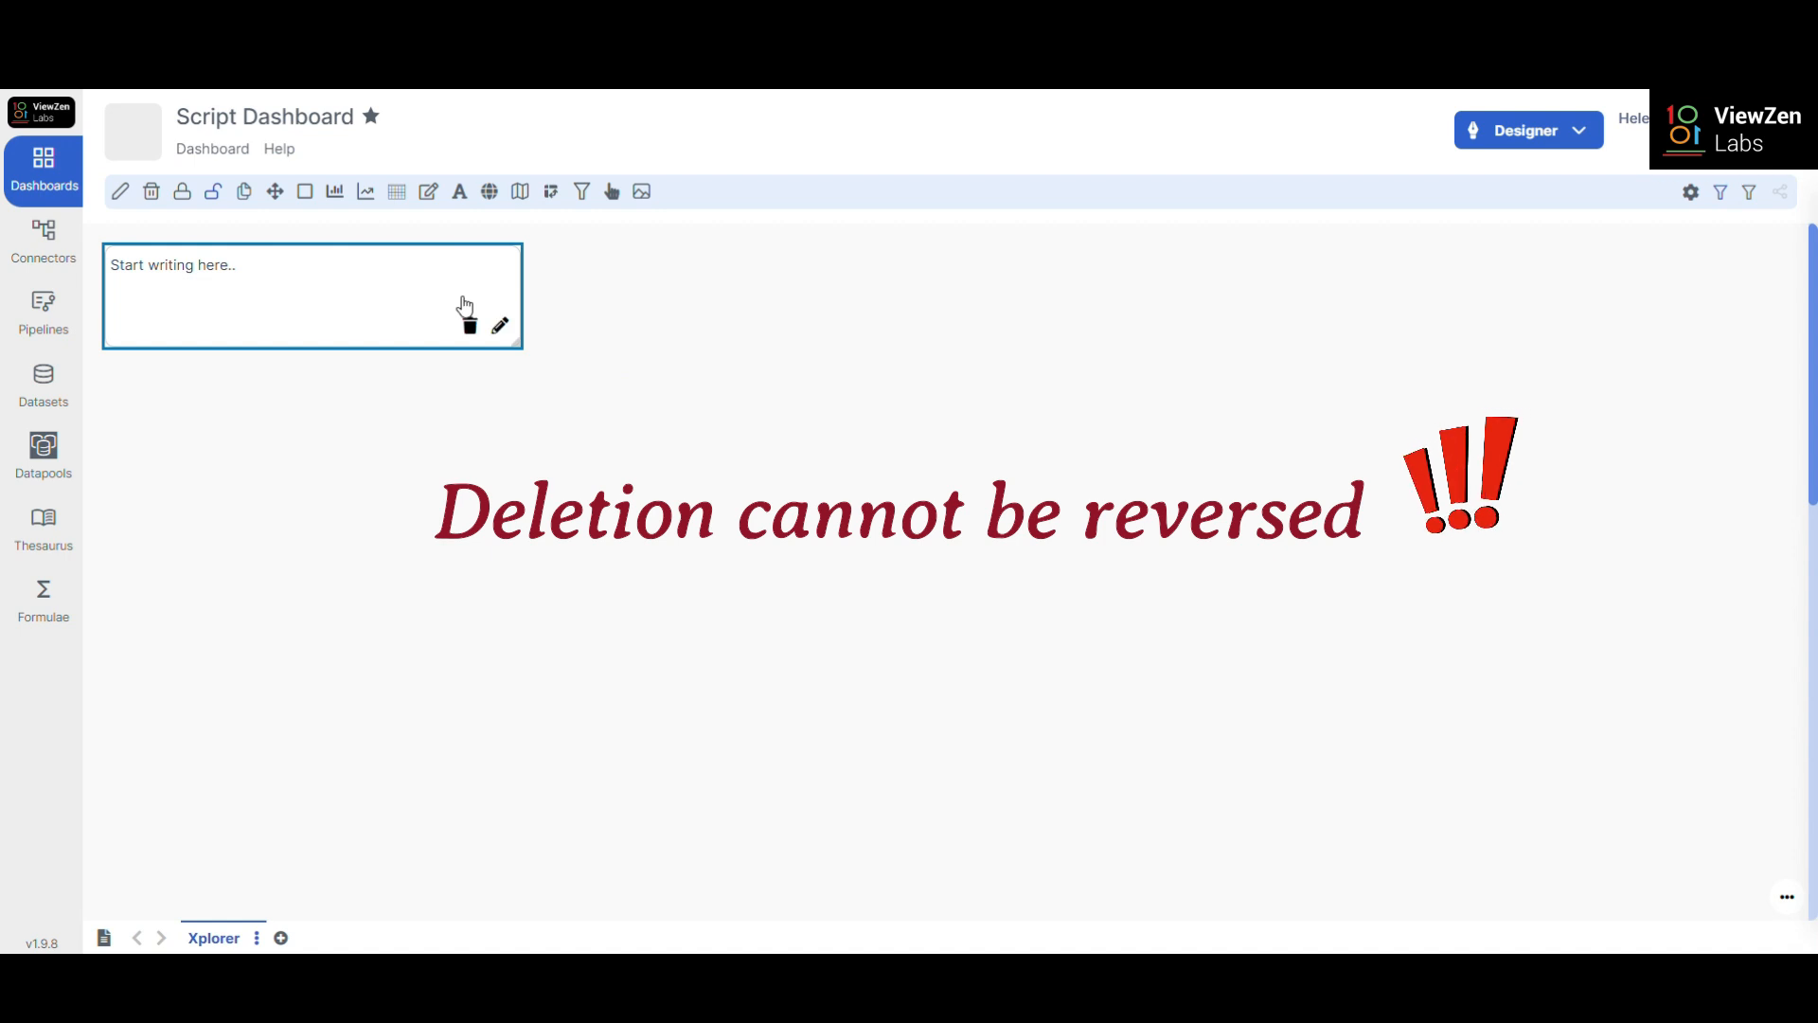
click(501, 328)
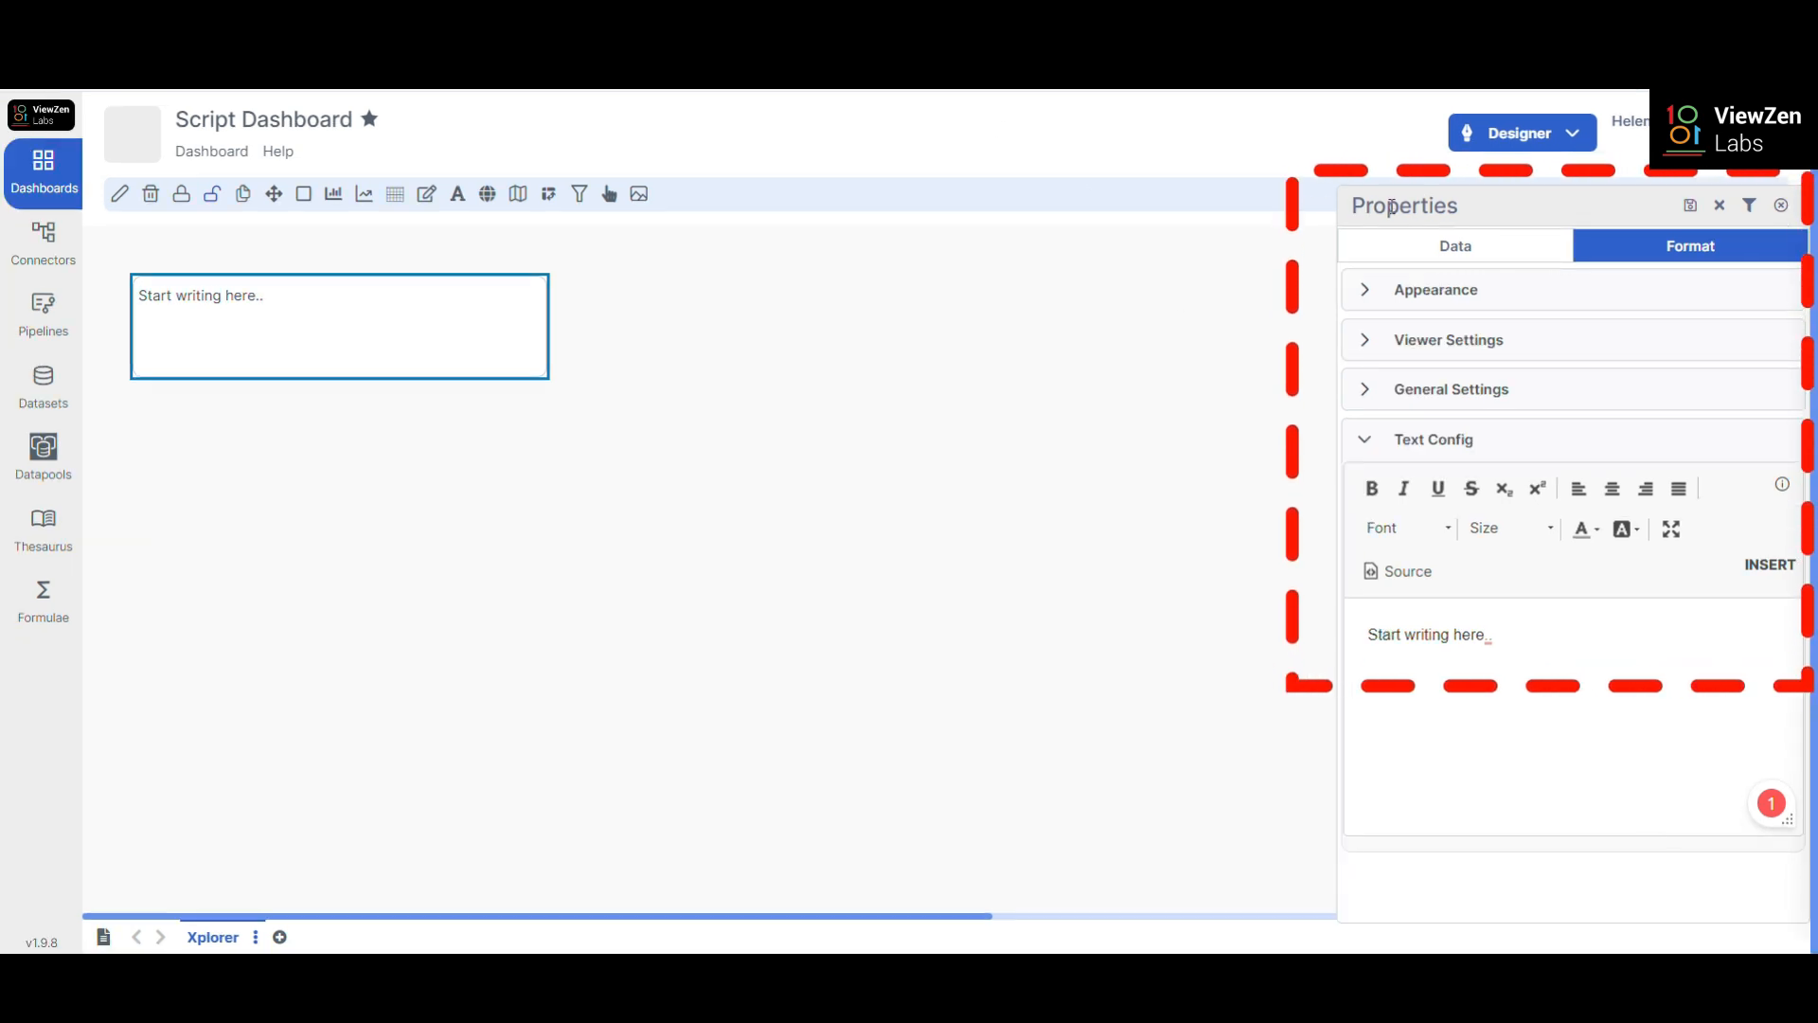
click(1378, 310)
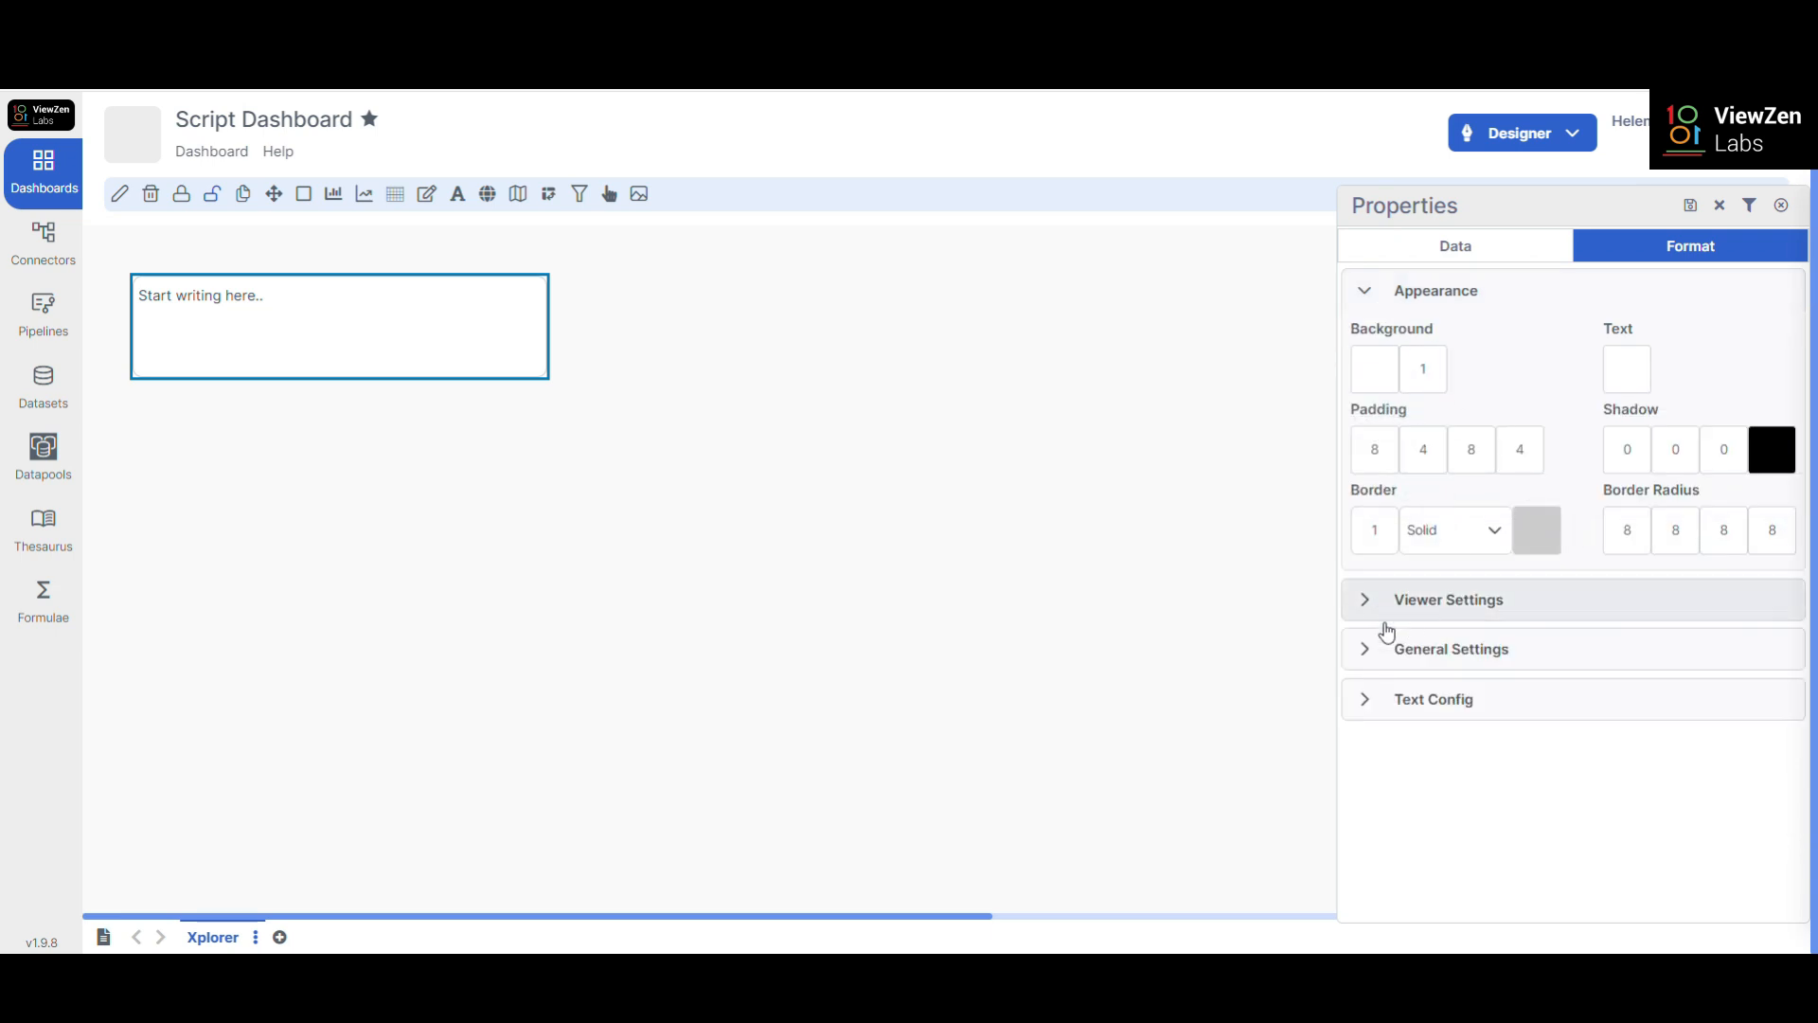
click(1387, 698)
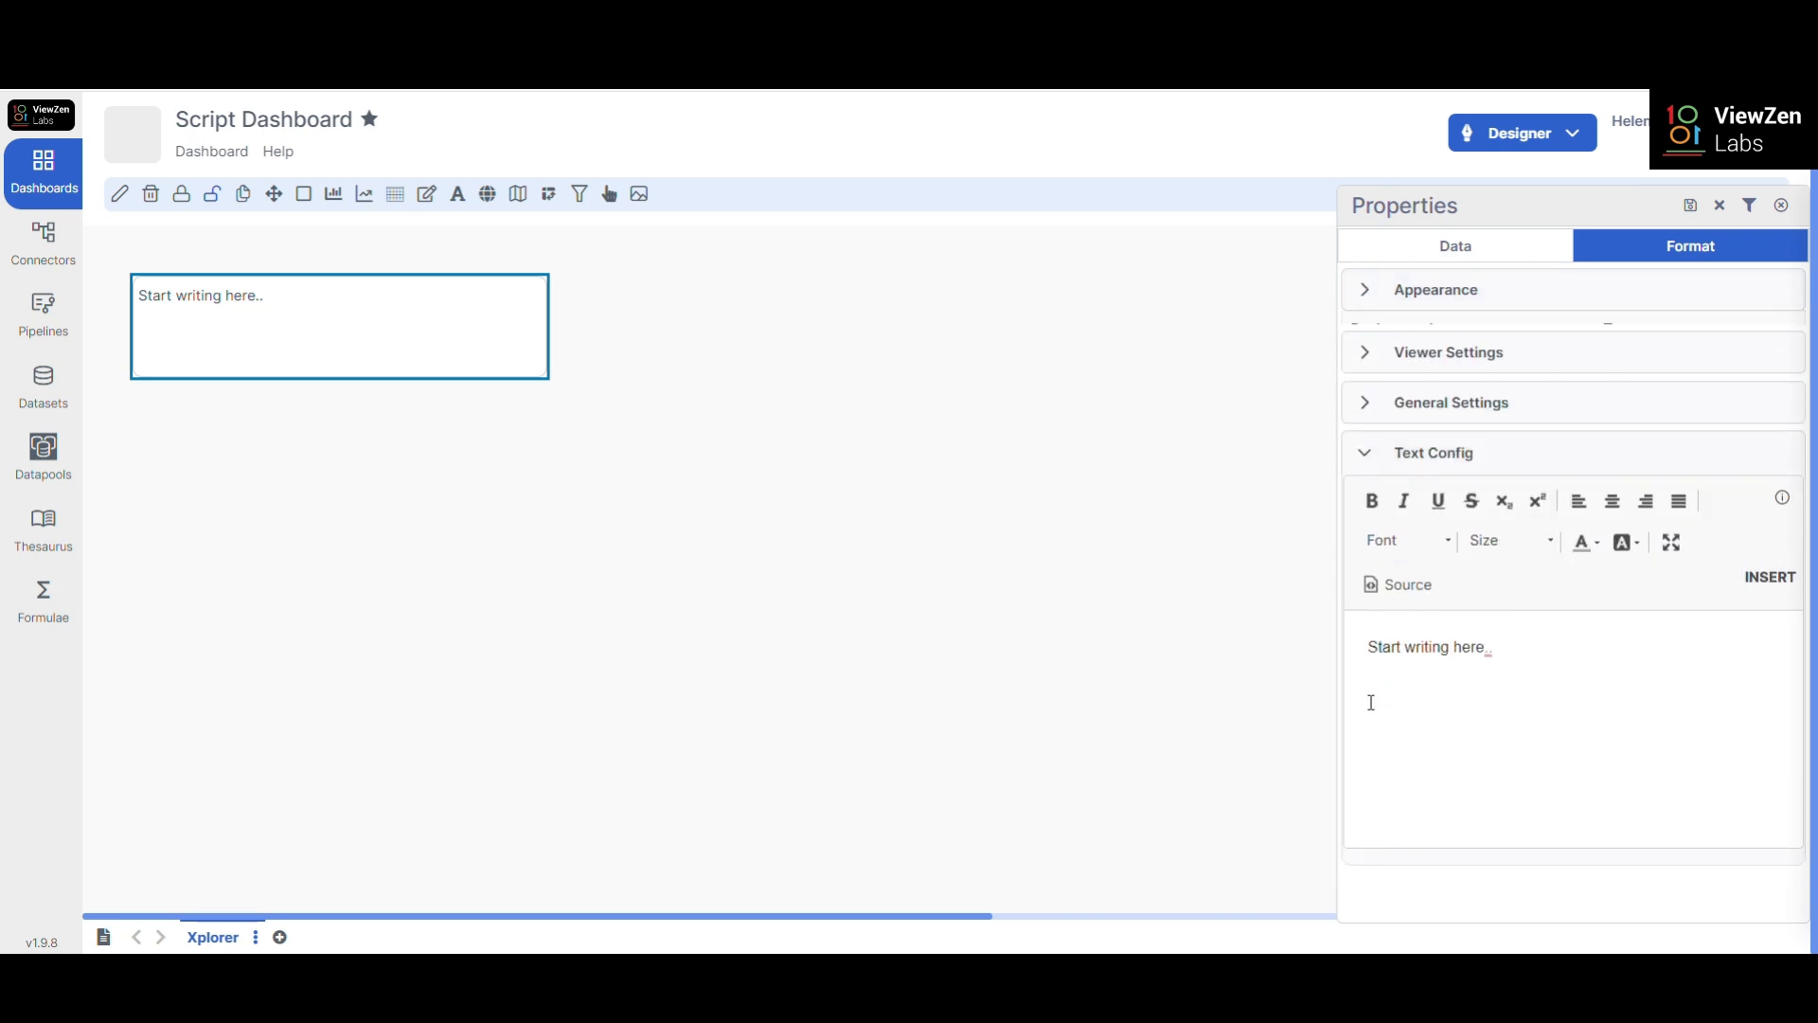
click(1372, 351)
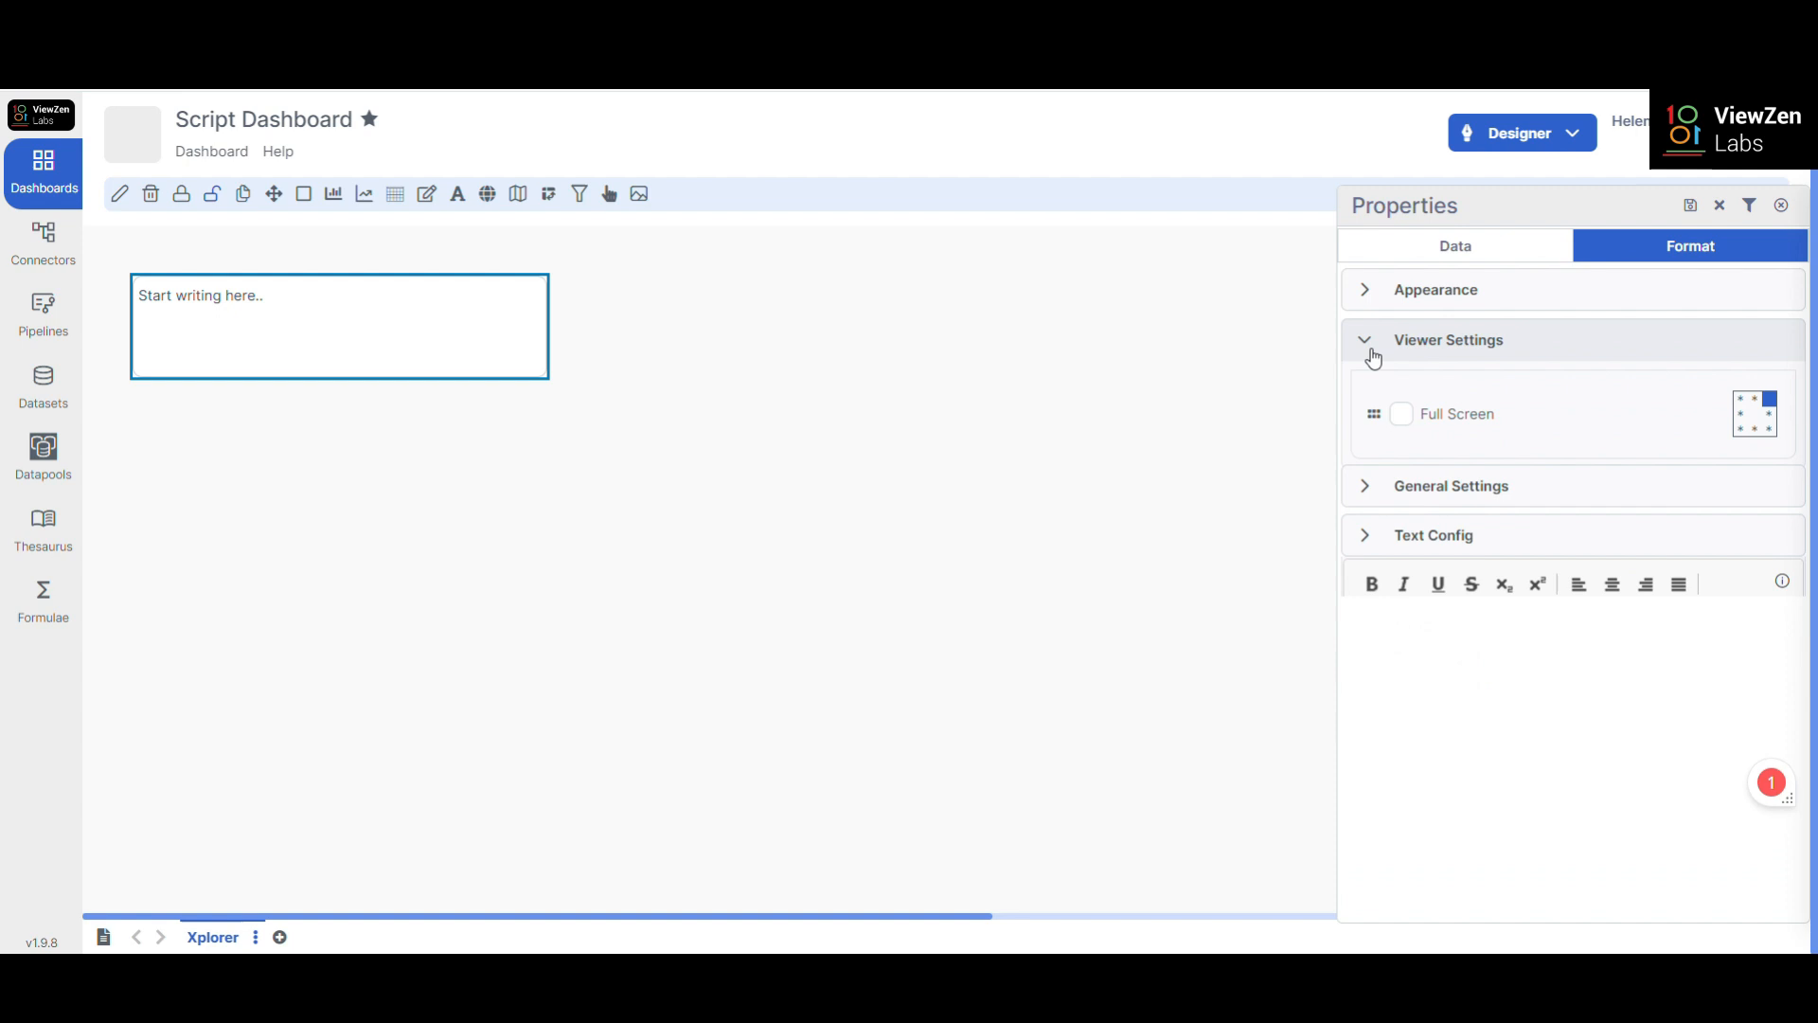
click(1372, 501)
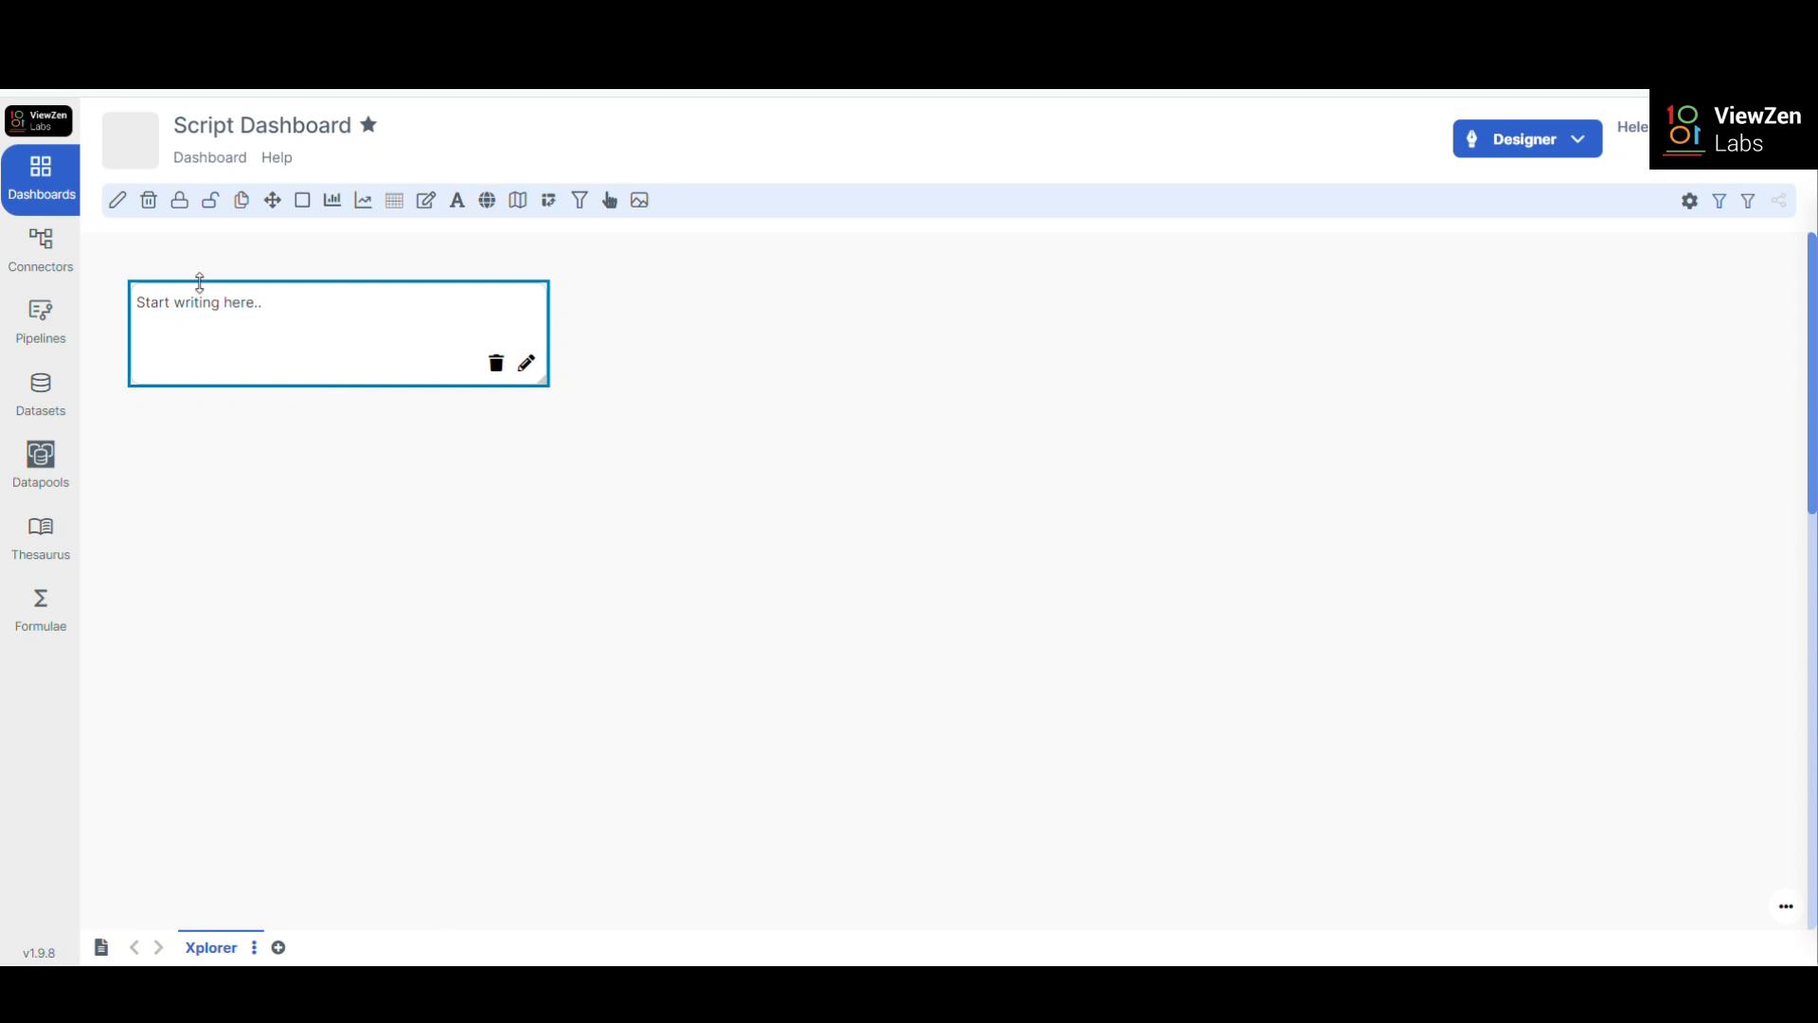
- Open the text component for editing and replace its placeholder text with "TITLE"
click(118, 202)
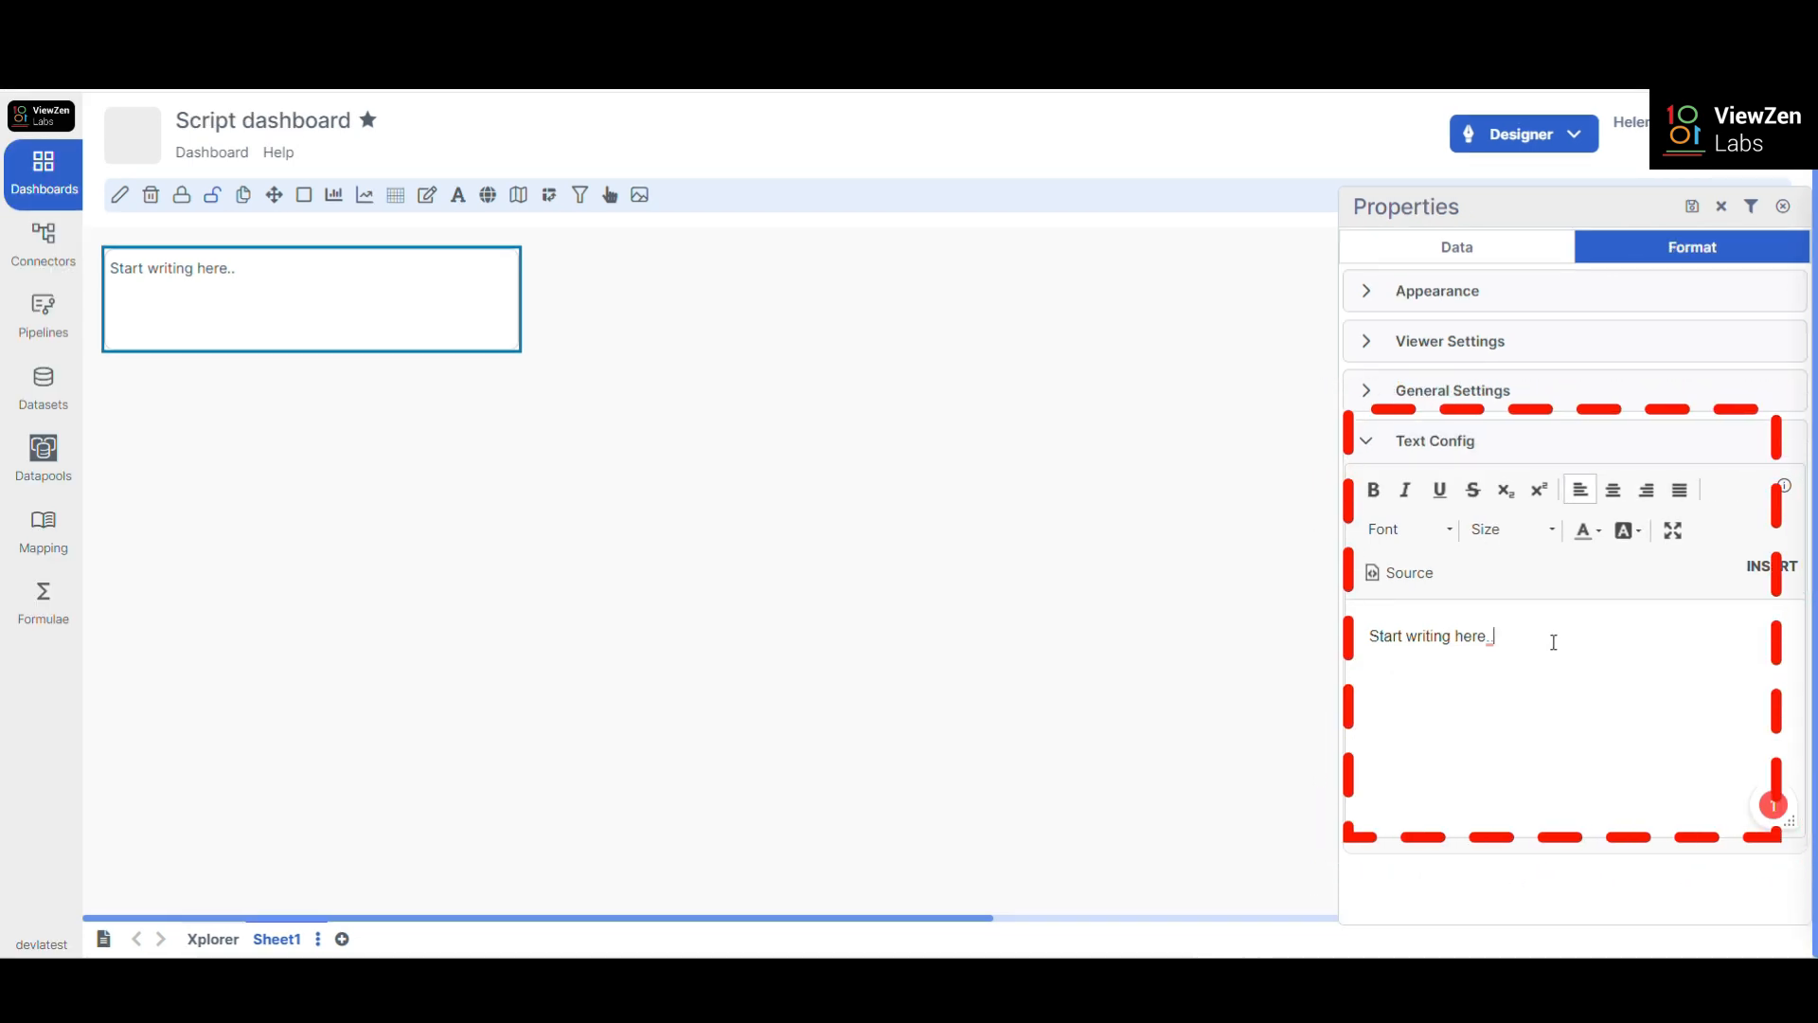
drag(1550, 637, 1323, 637)
key(BackSpace)
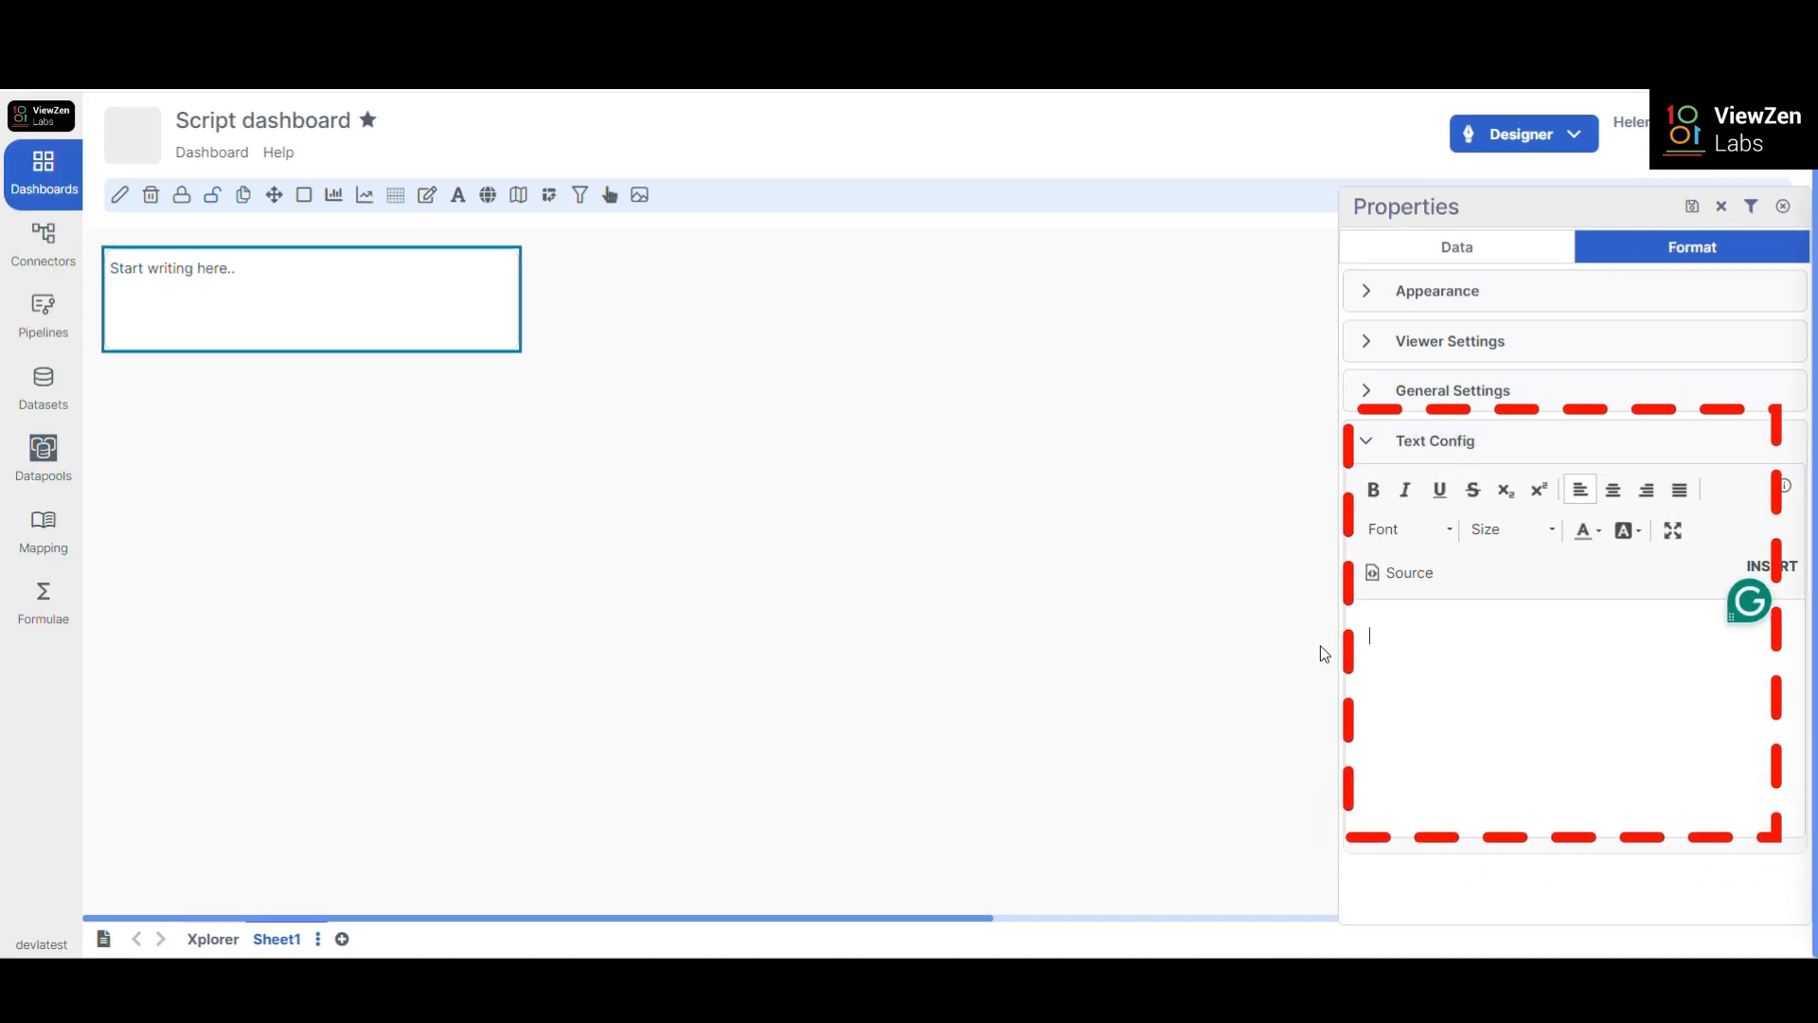
text(TITLE)
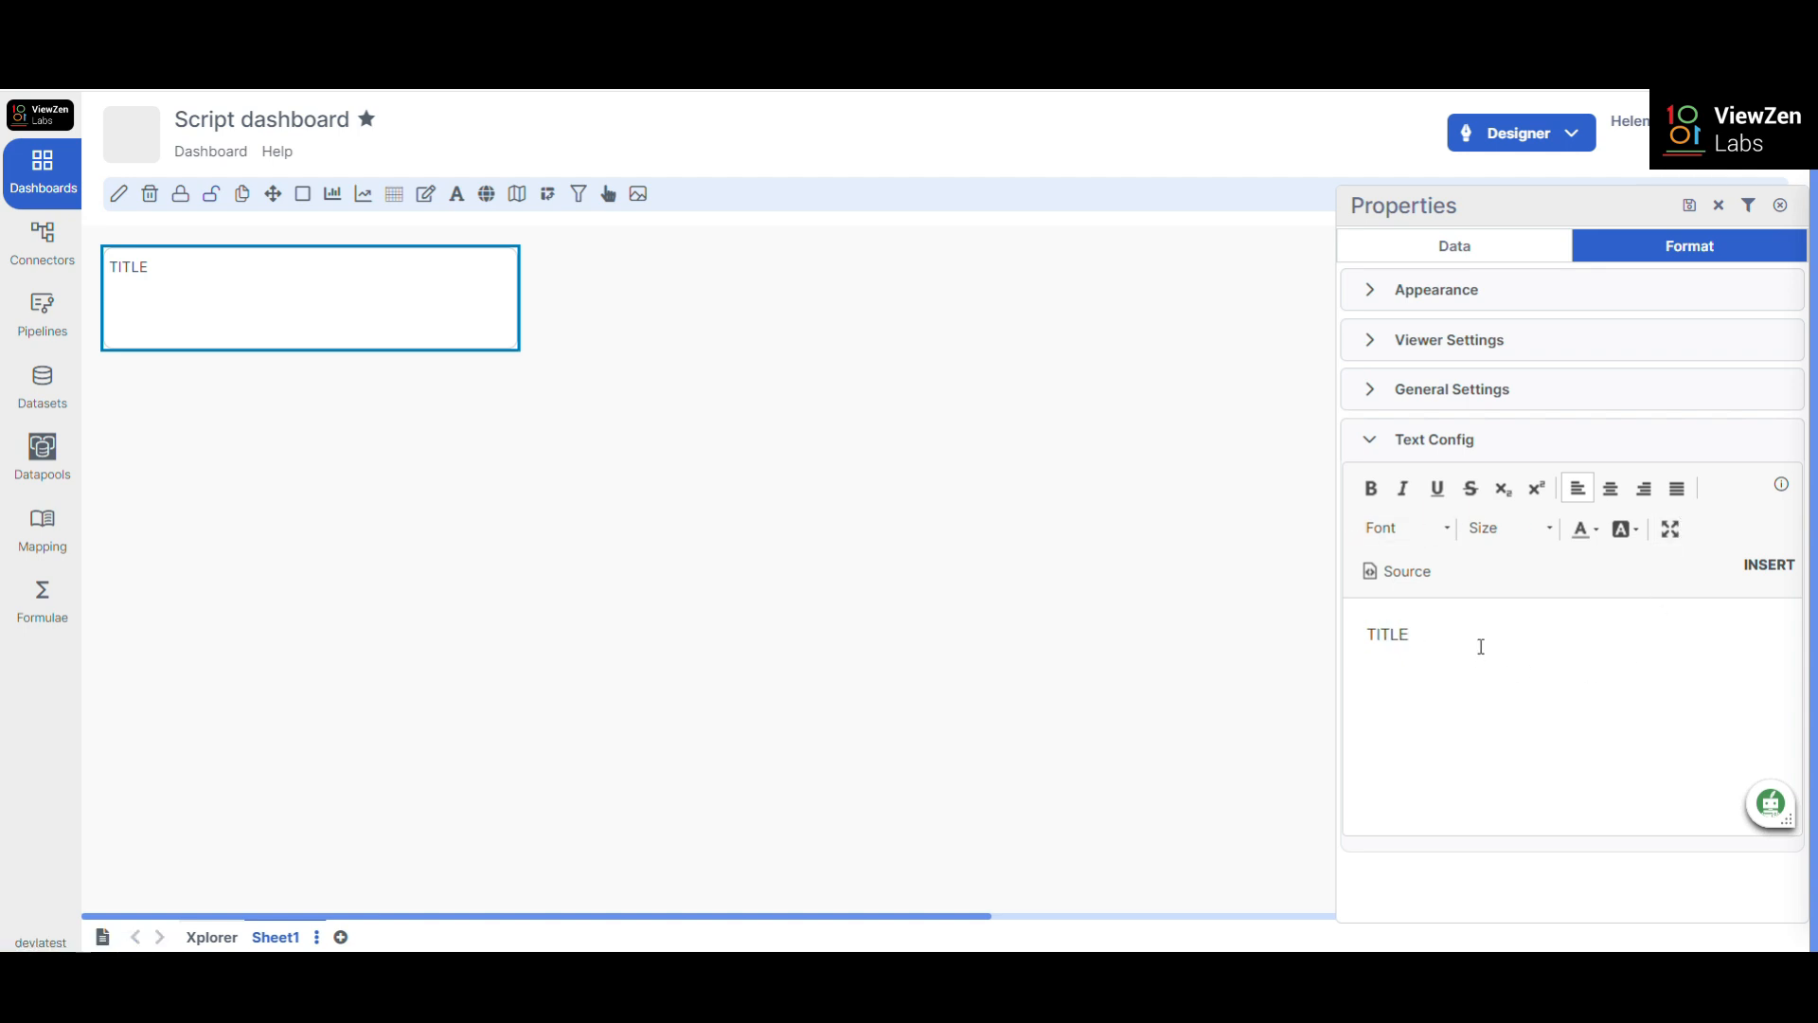
- Set the TITLE text's font to Arial and its size to 26
click(1383, 529)
click(1419, 603)
click(1487, 531)
scroll(1514, 680, down, 5)
click(1514, 674)
- Colour the TITLE text purple on a light grey text background and centre-align it
click(1586, 538)
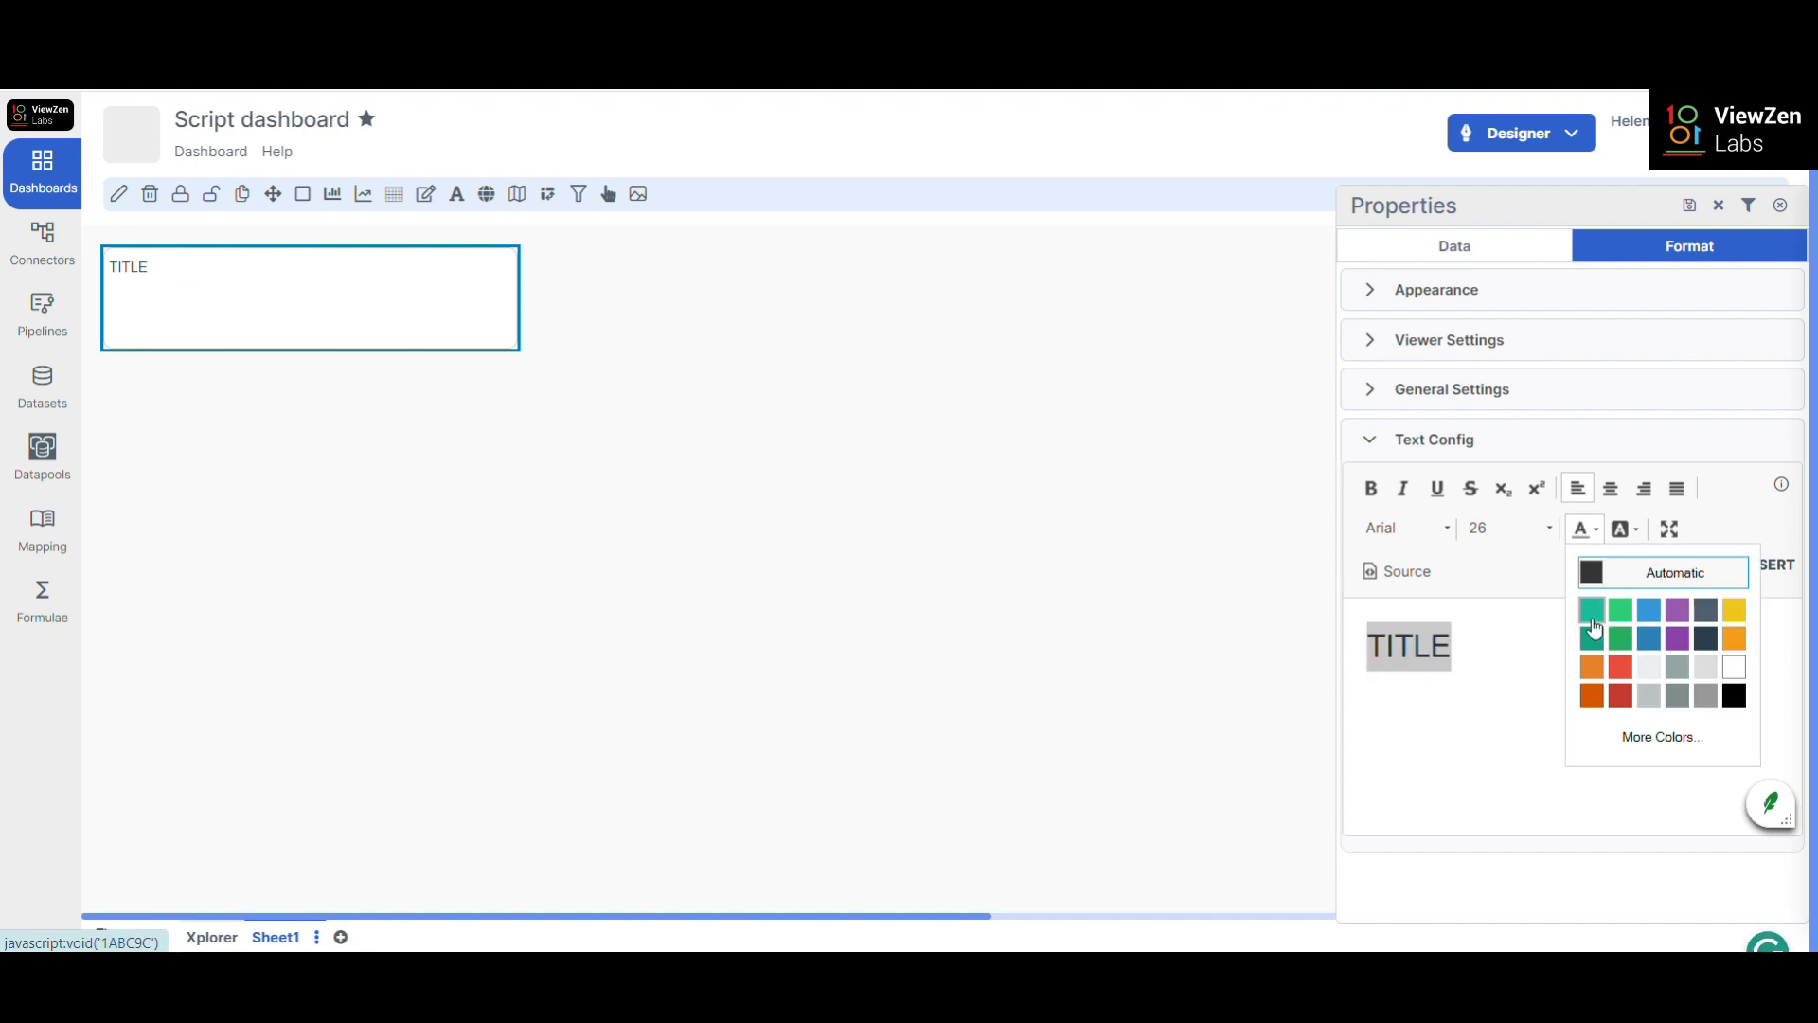
click(1591, 638)
click(1631, 531)
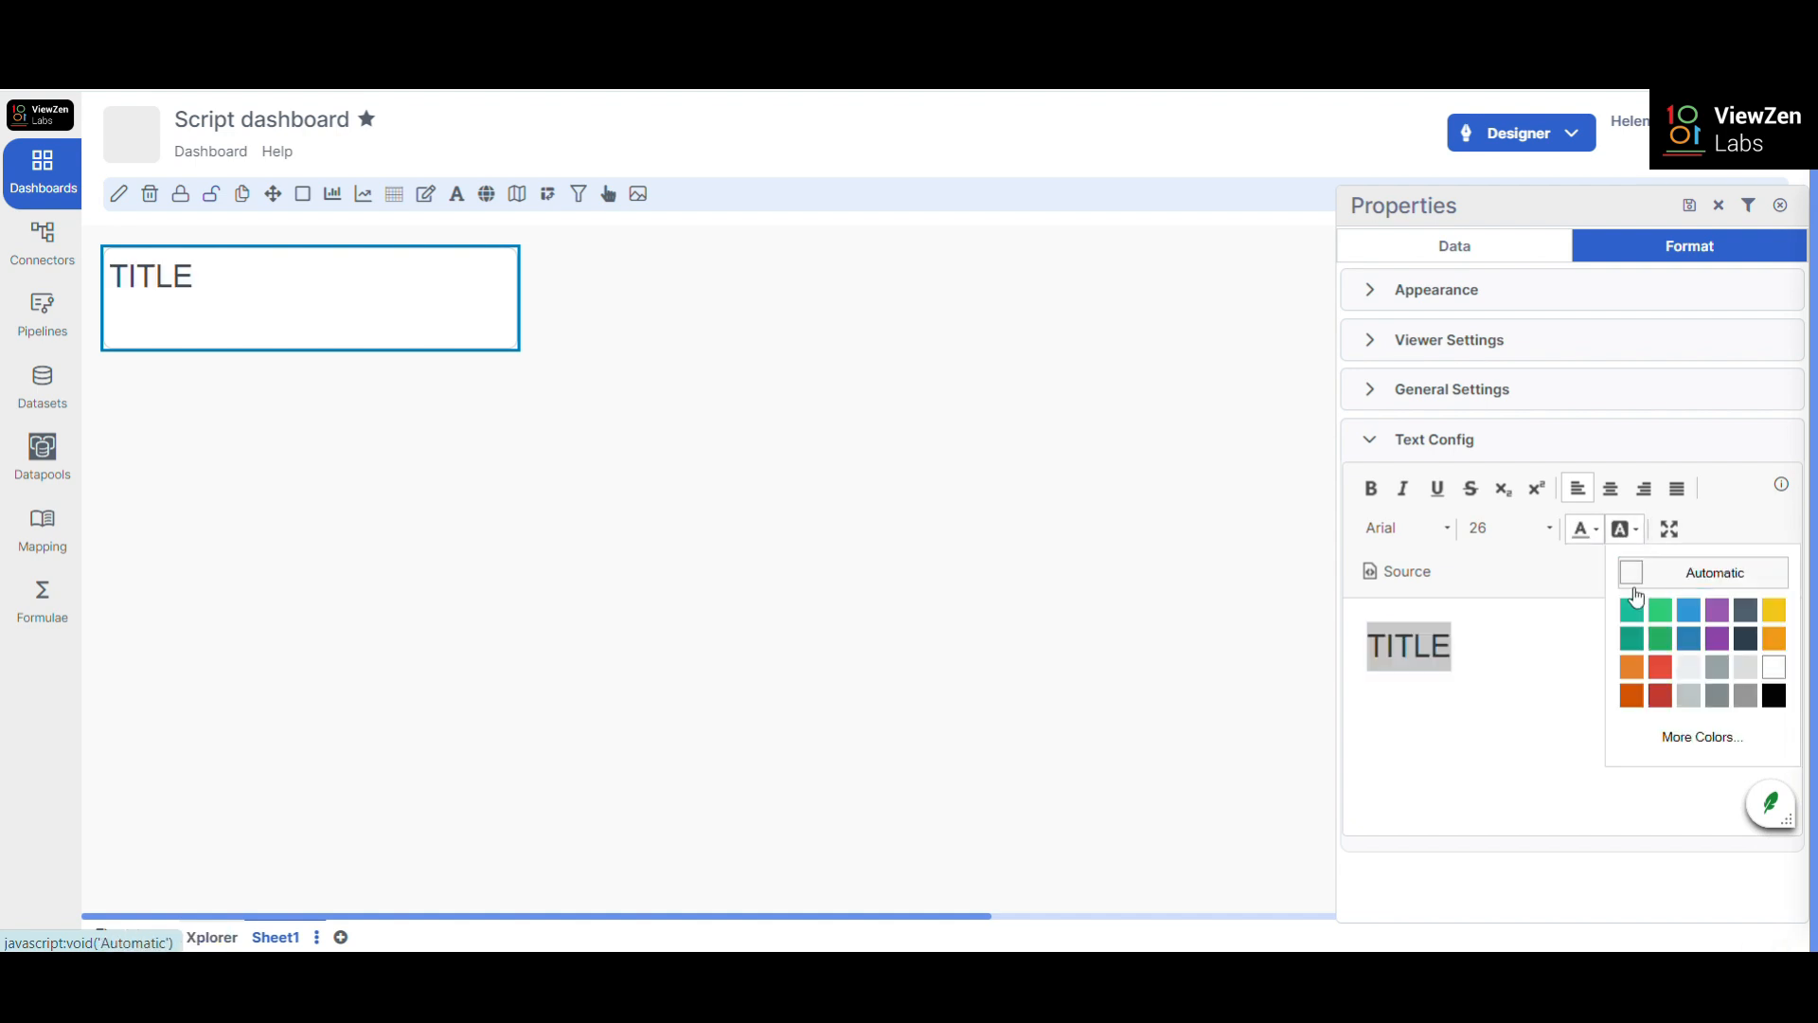
click(1691, 665)
click(1610, 488)
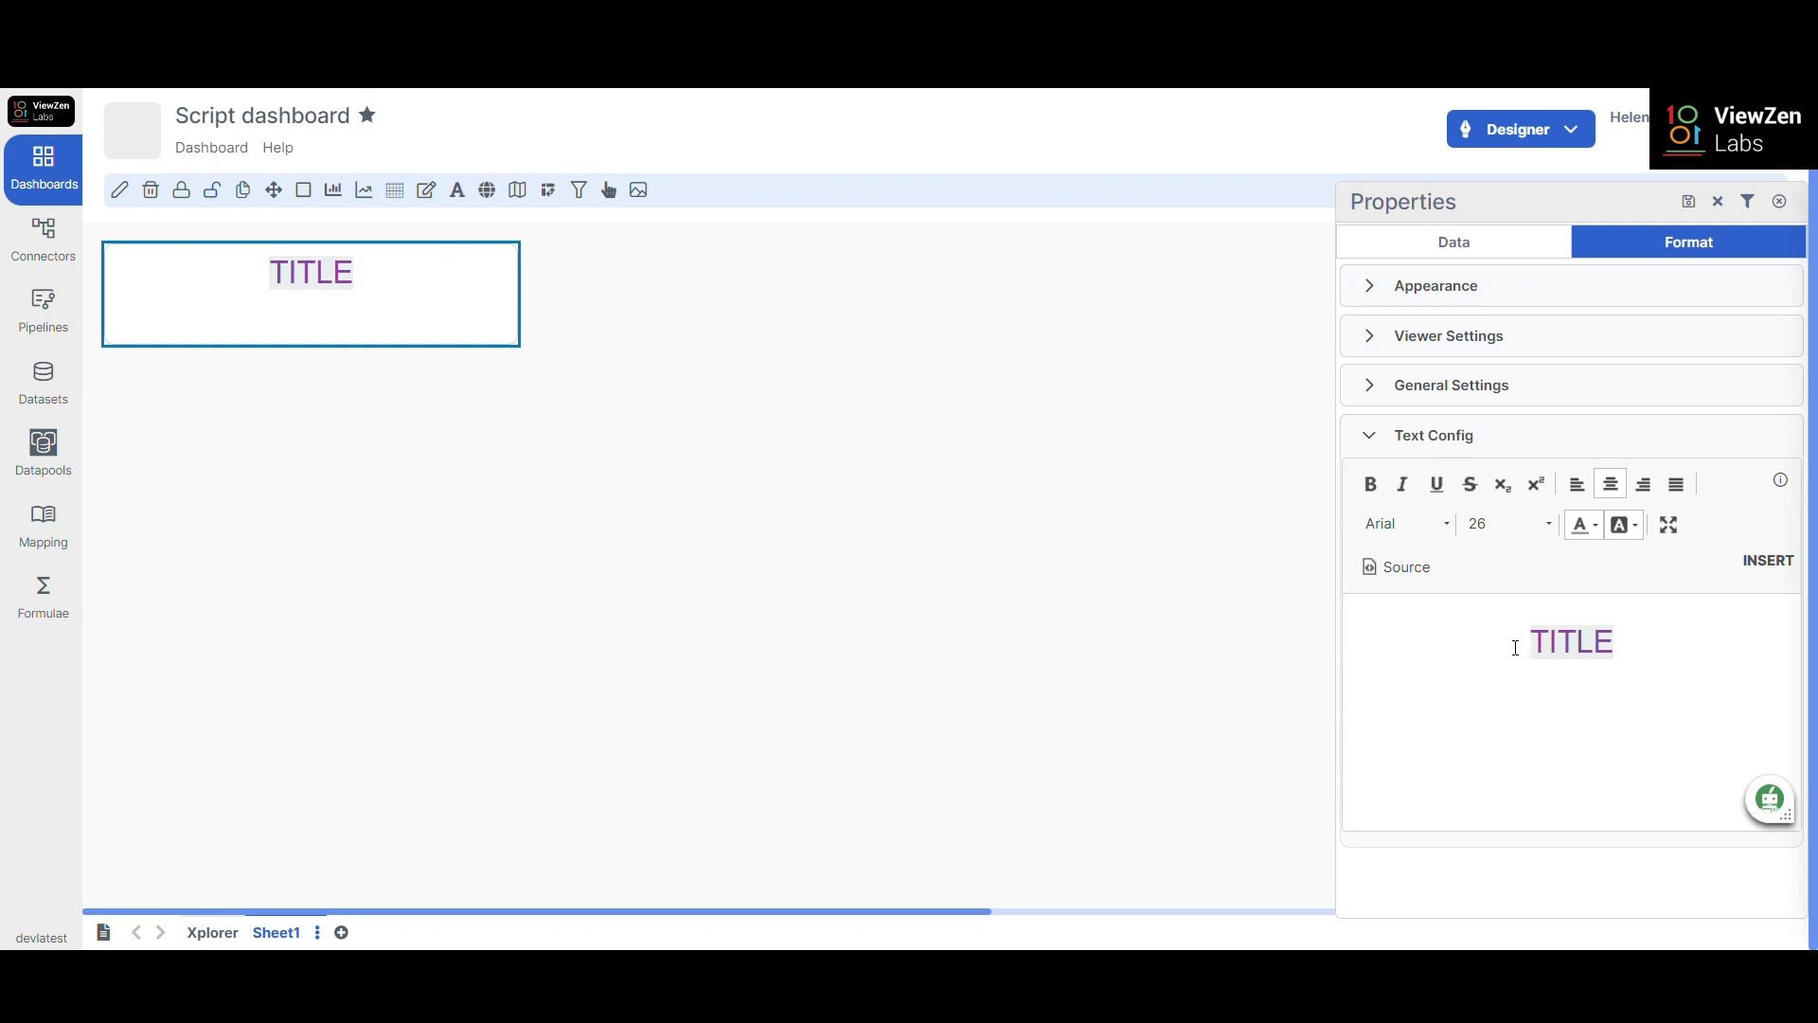
- Recolour the letters "TI" of the title green and the letters "LE" orange
click(1580, 528)
click(1626, 631)
drag(1575, 645, 1616, 644)
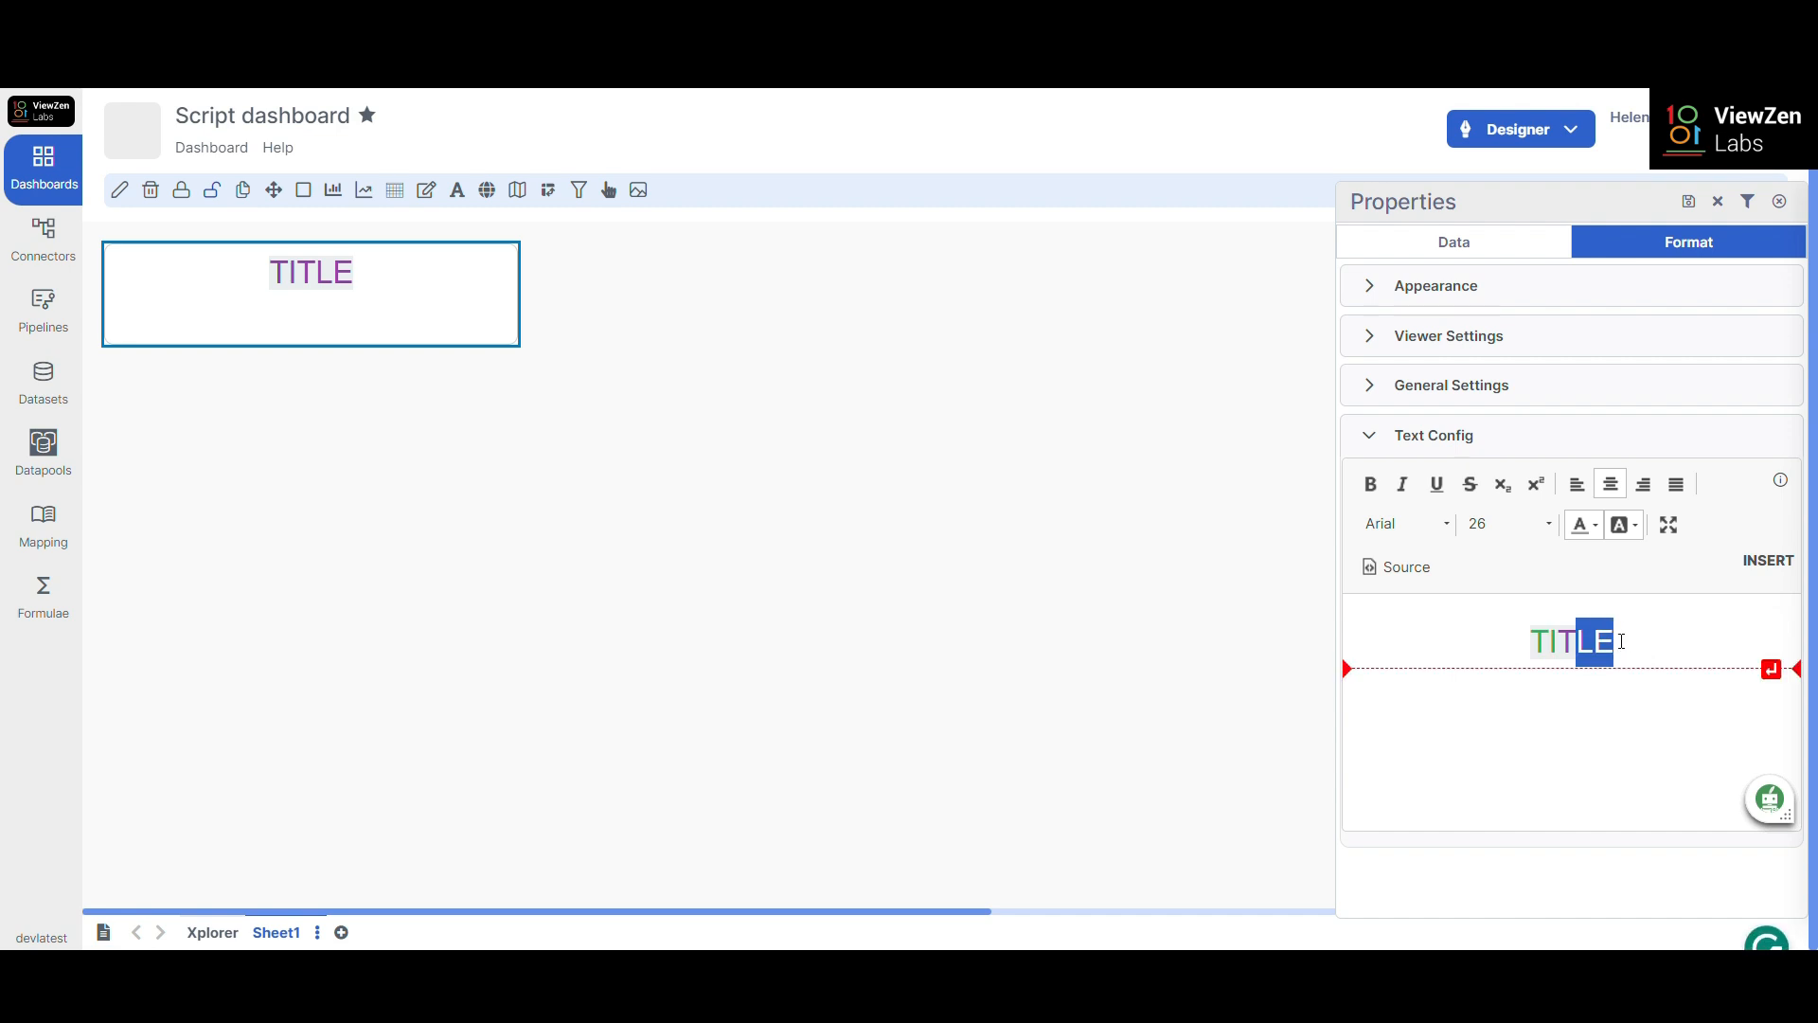
click(1594, 525)
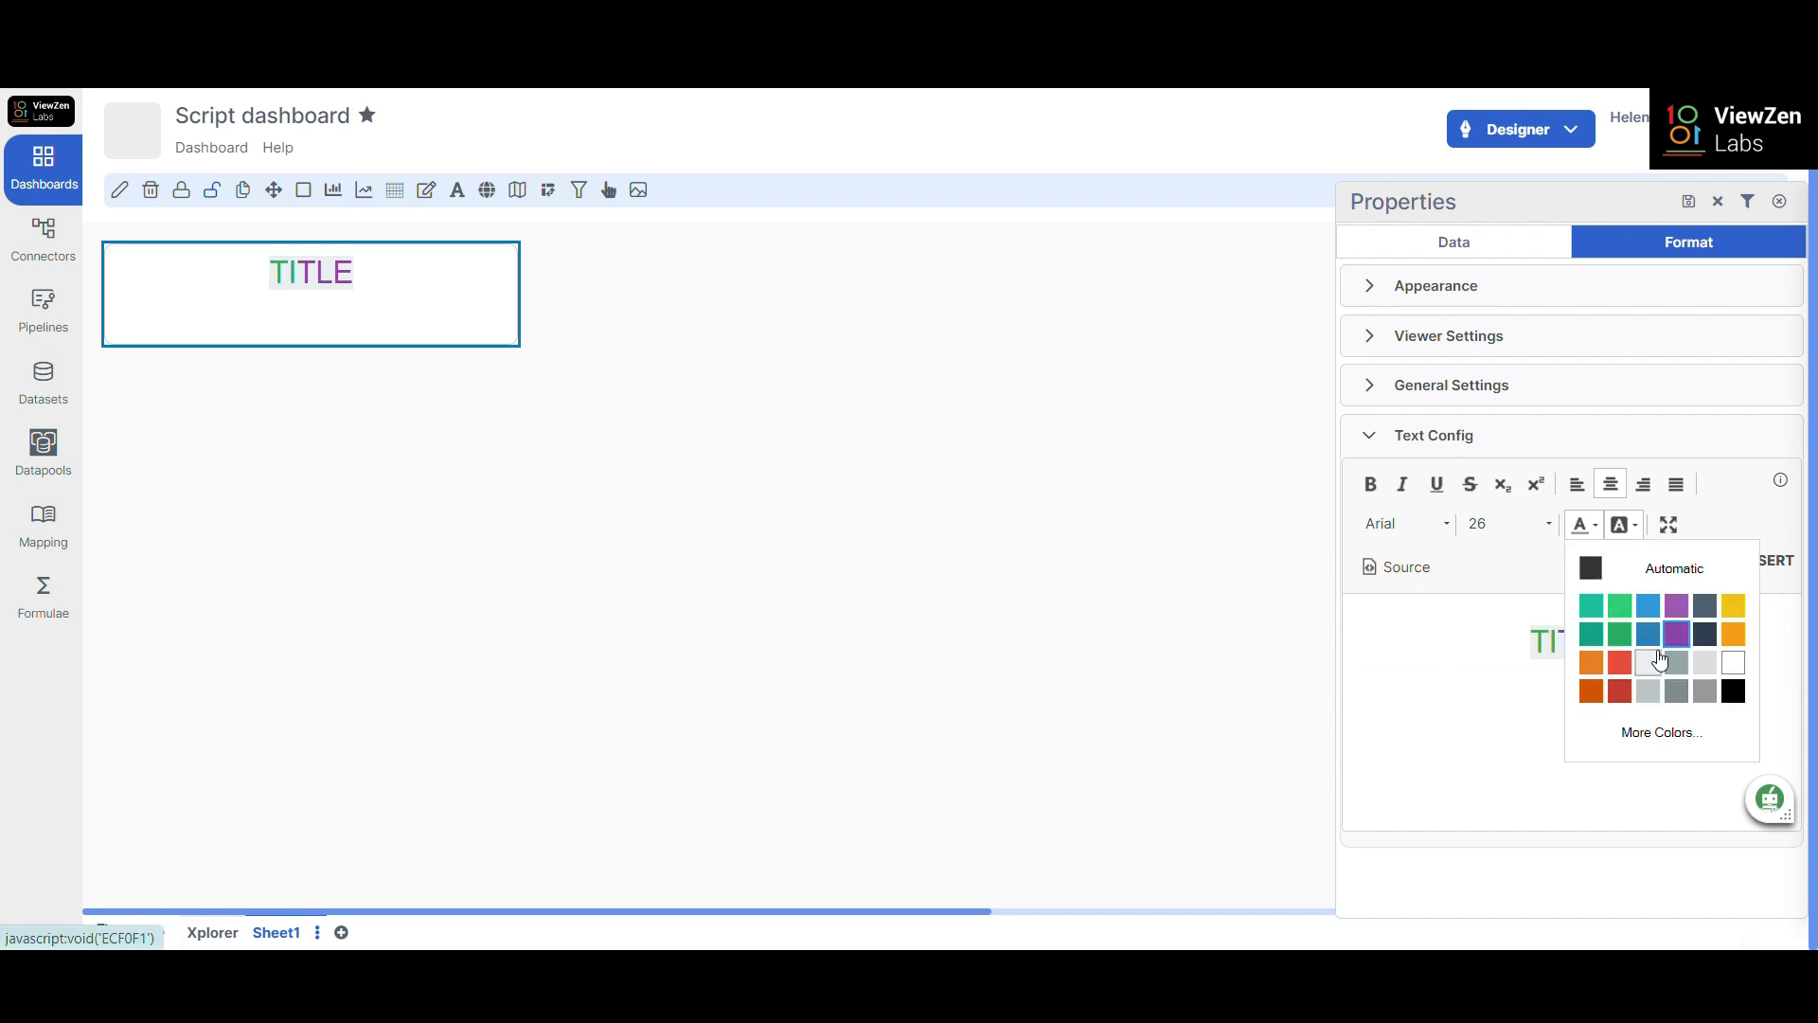
click(1724, 641)
- Append the word "NAME" after TITLE in the component's text
click(1560, 708)
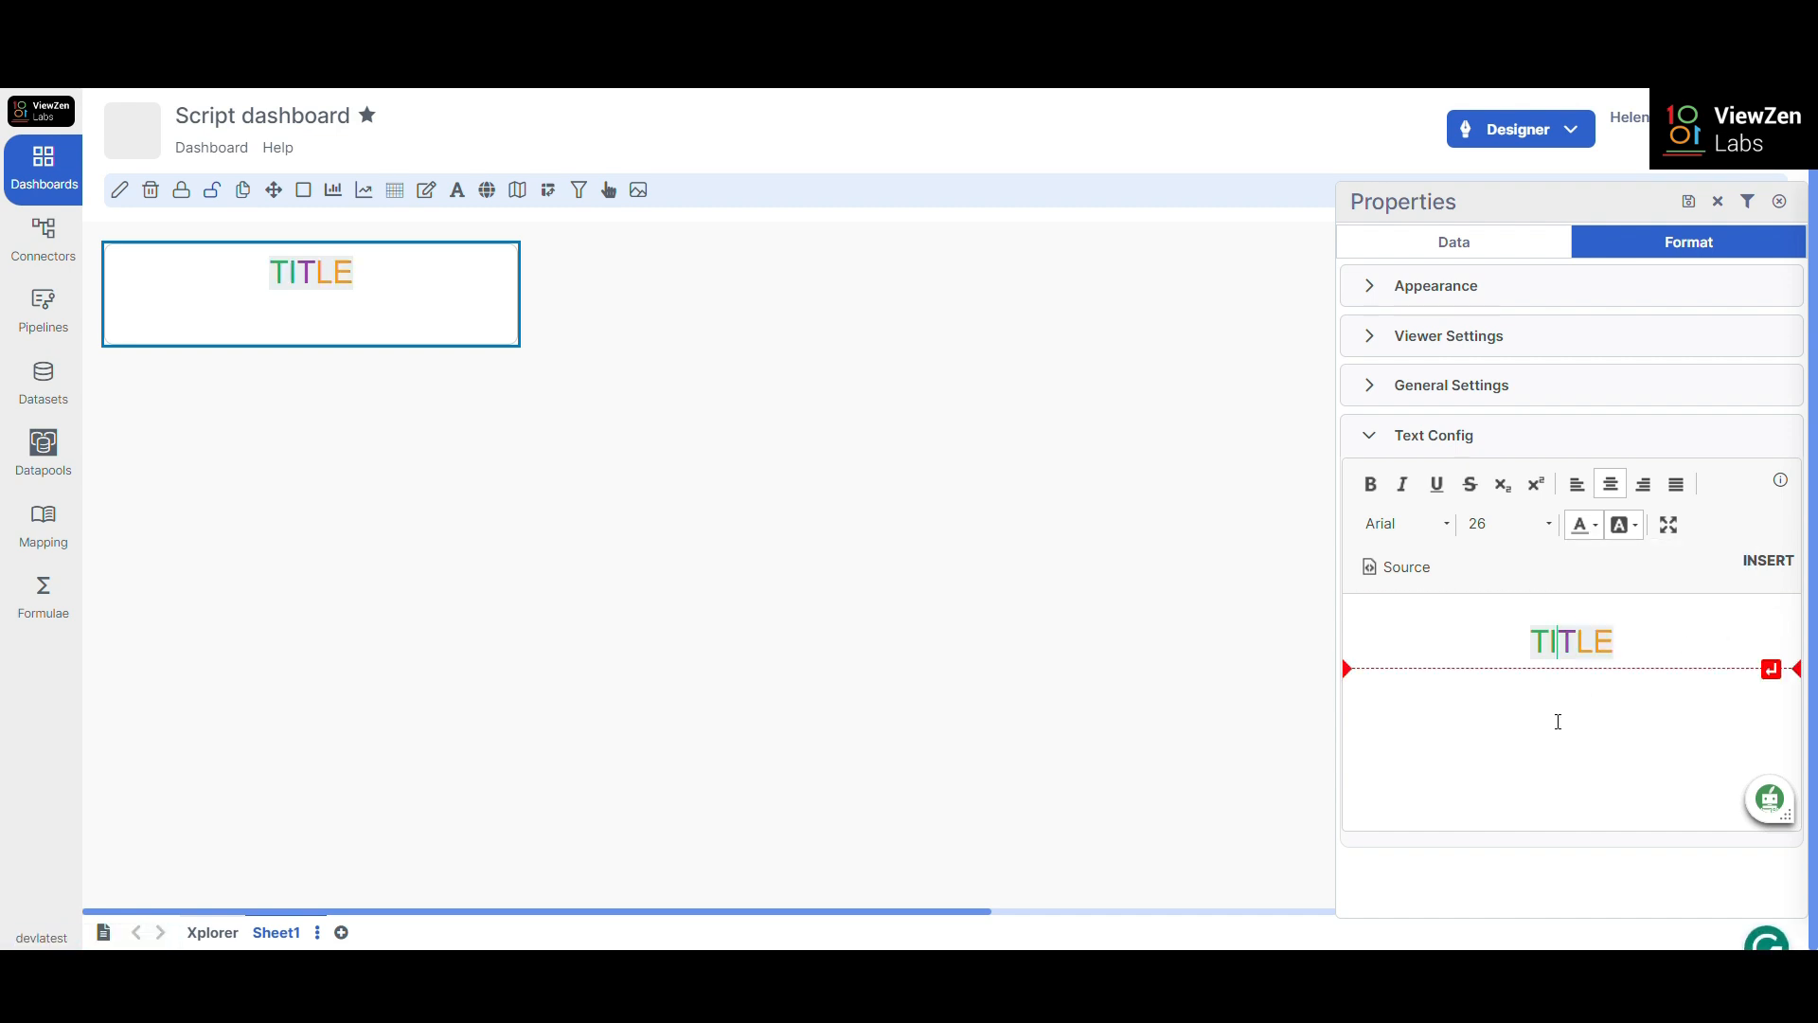
text(NAME)
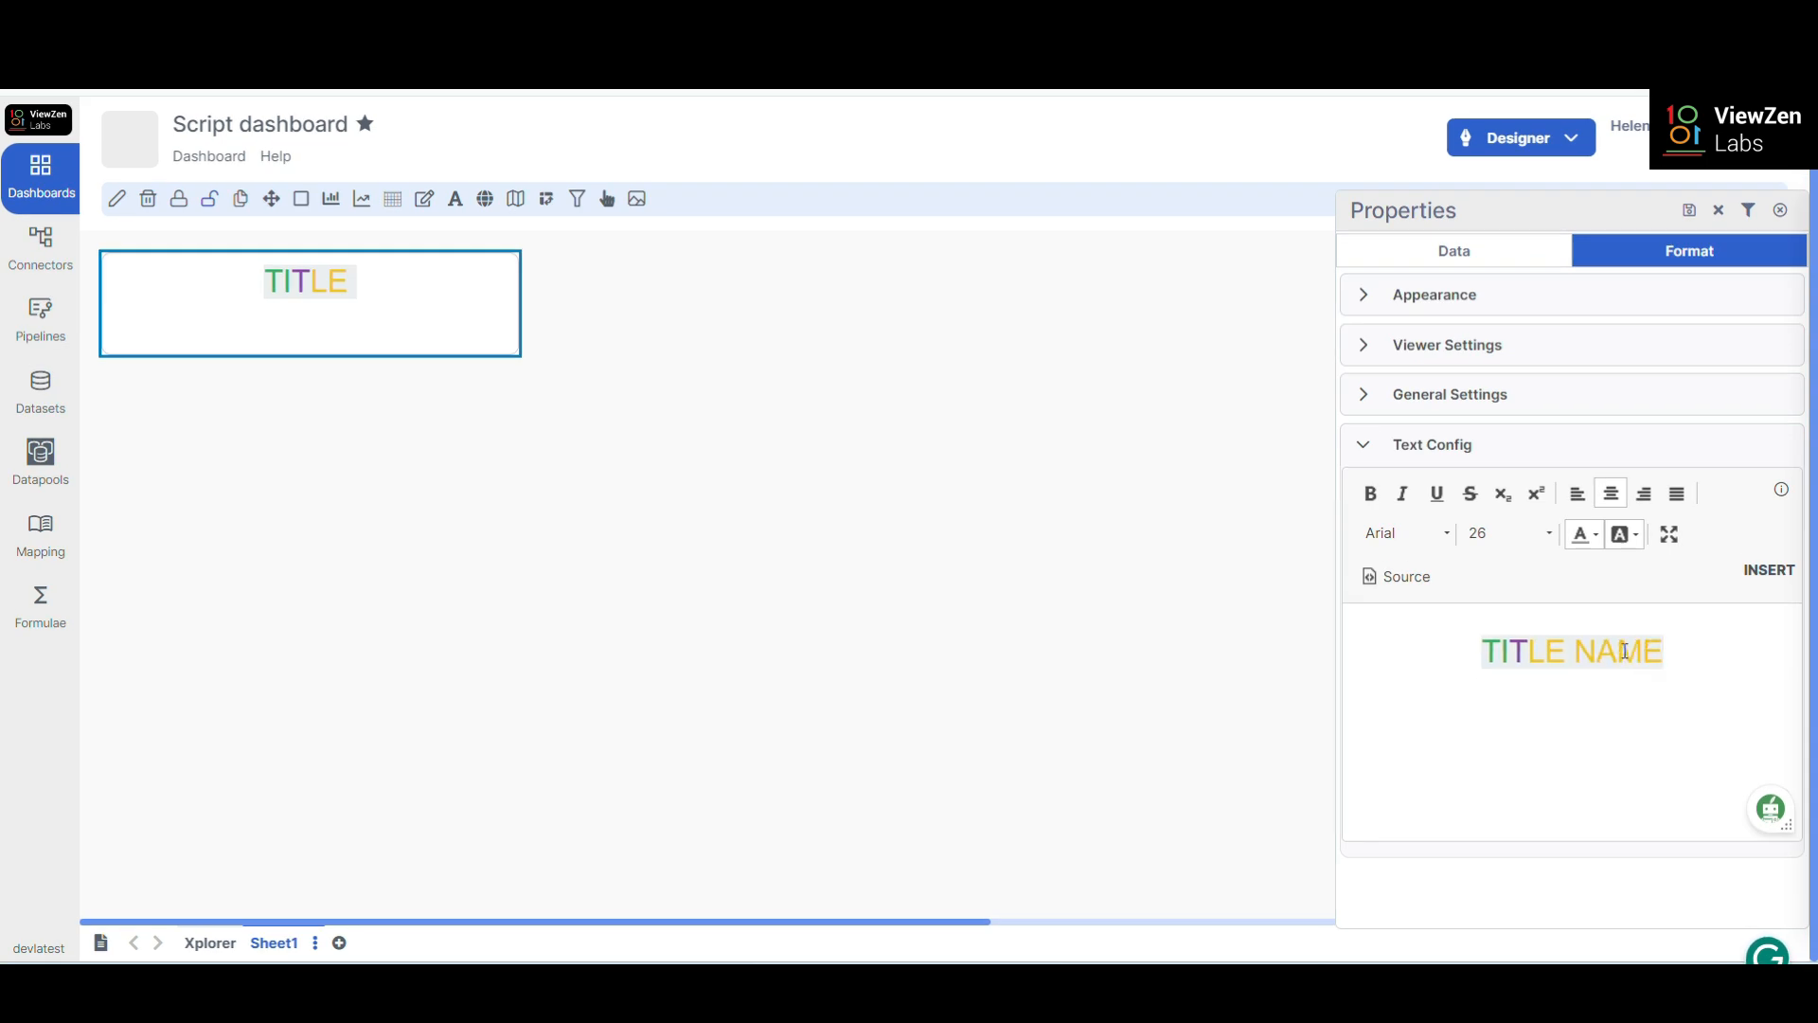
- Copy the hex colour code #8e44ad from the purple second "T" in the title
click(1527, 650)
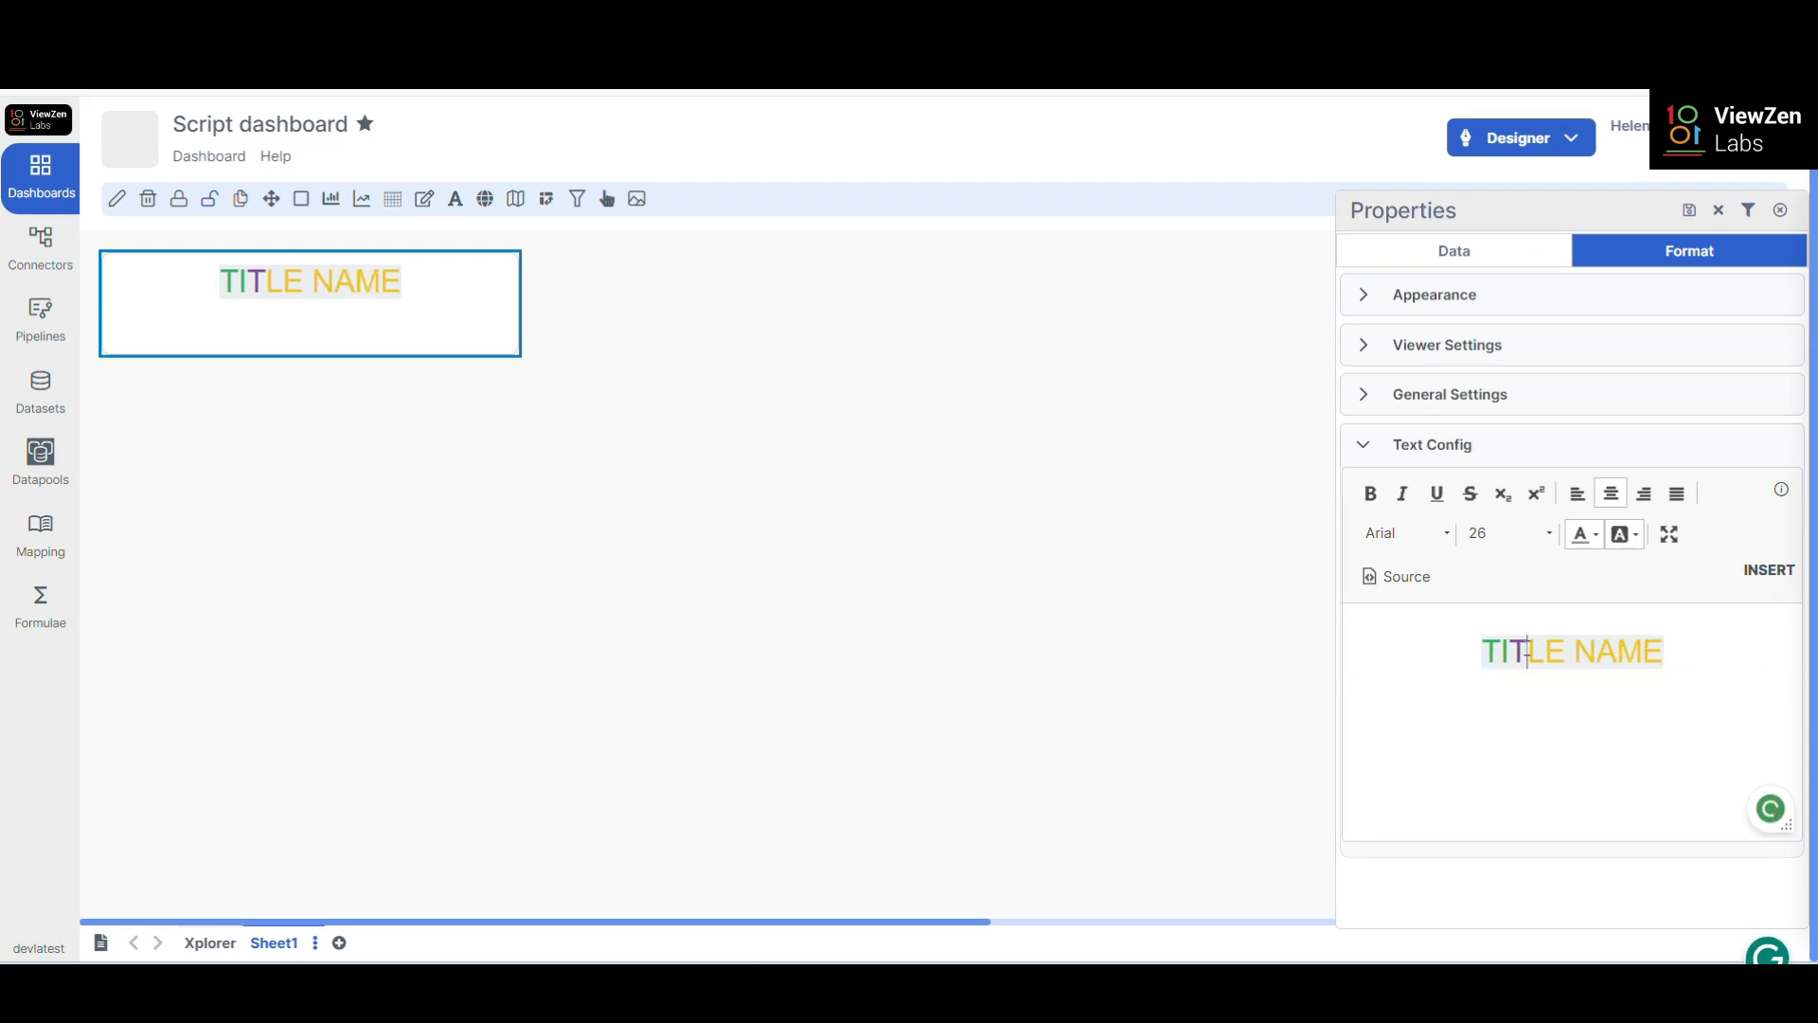
click(1594, 534)
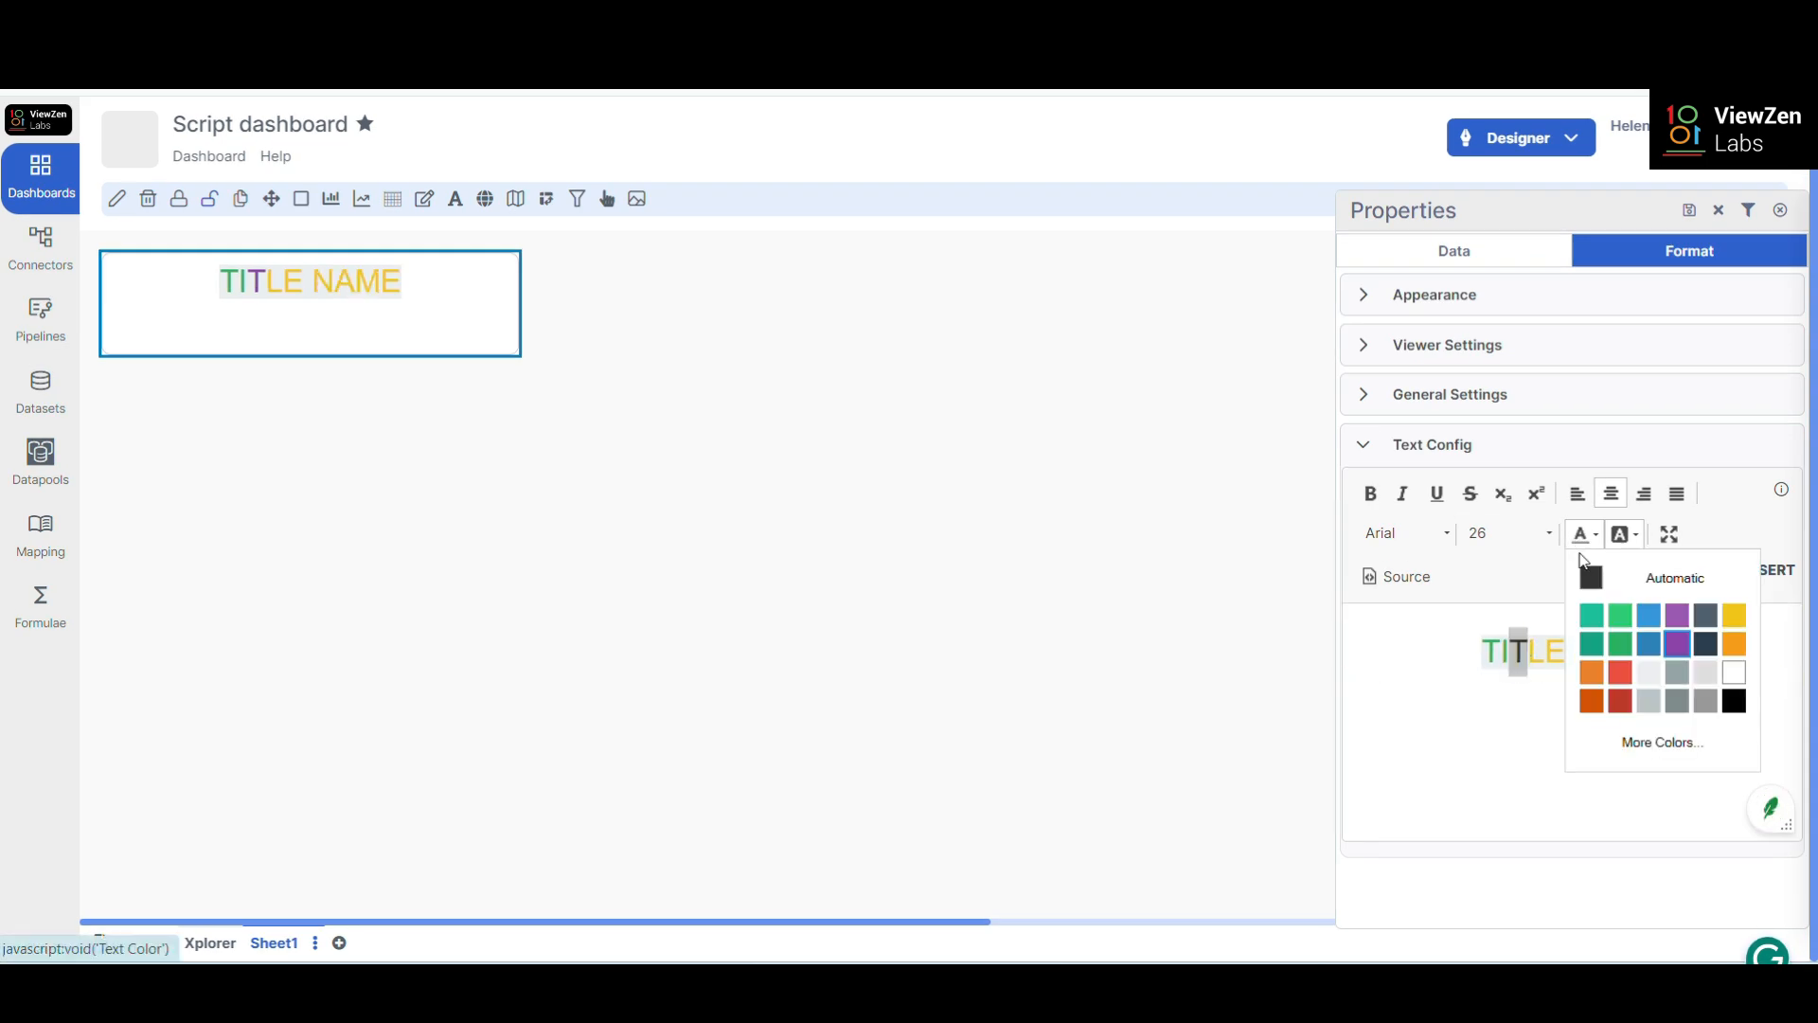
click(1628, 744)
drag(1091, 593, 1007, 600)
key(ctrl+c)
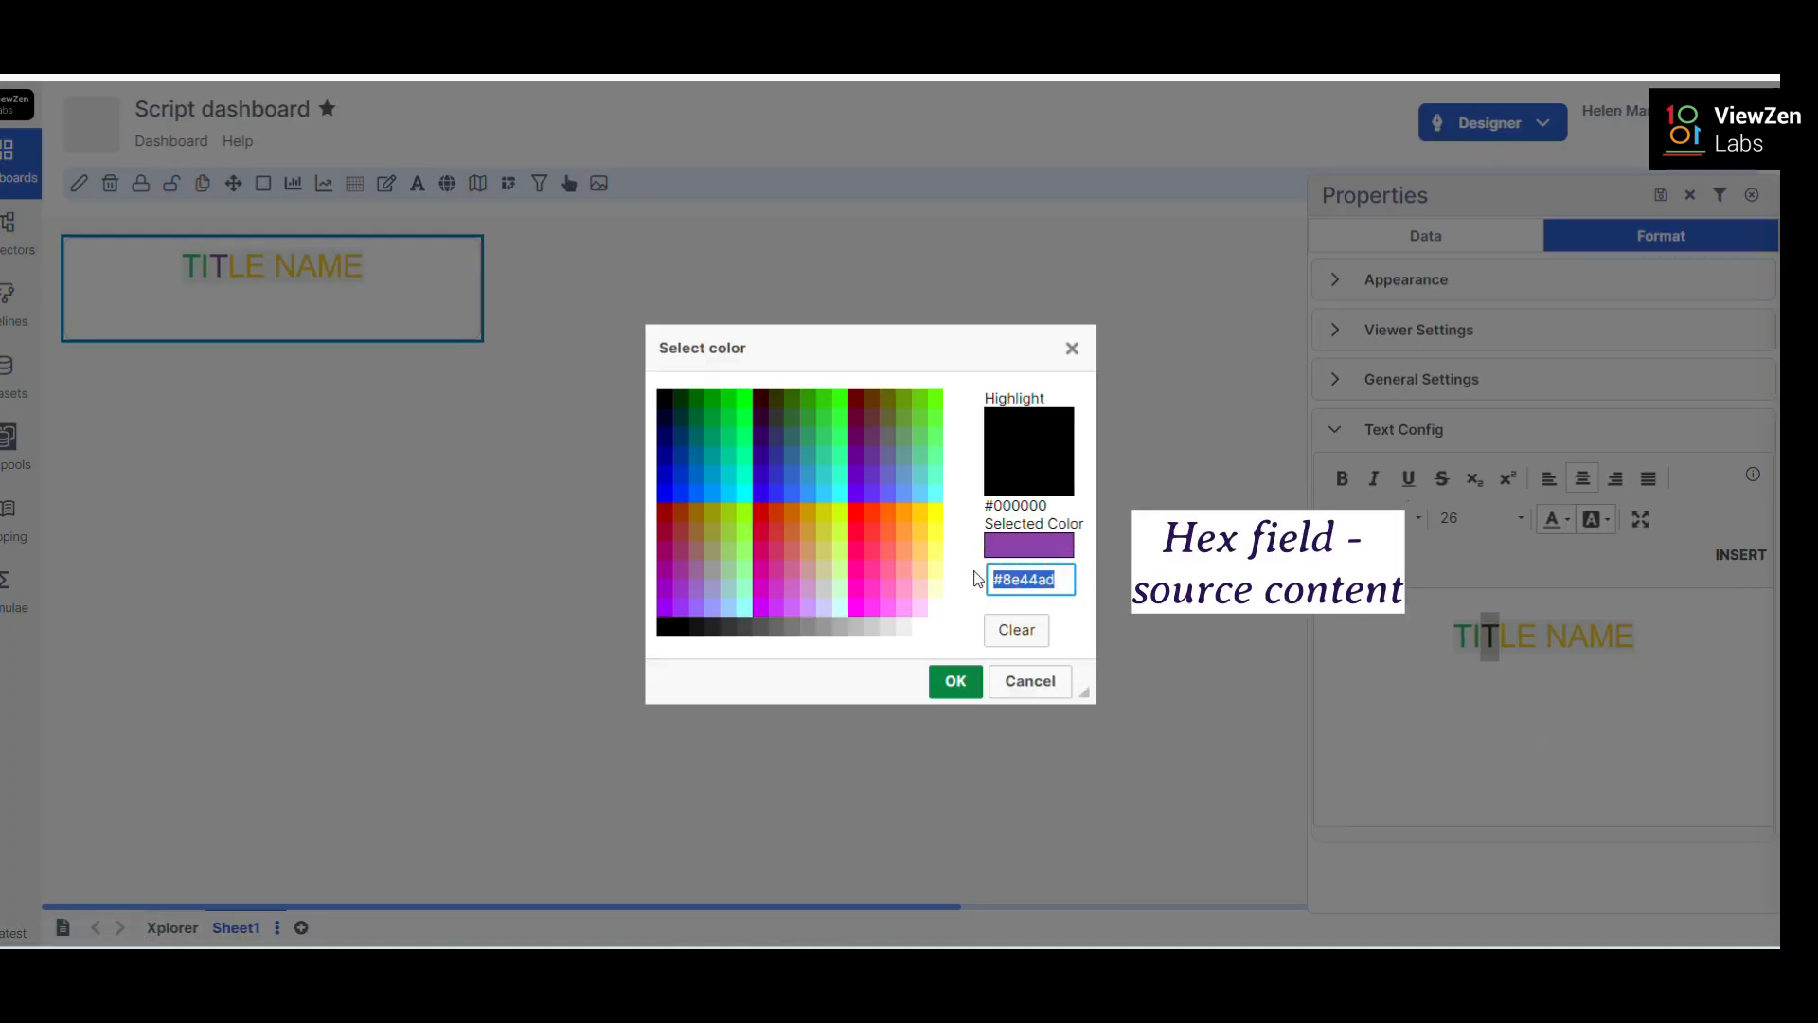
click(956, 680)
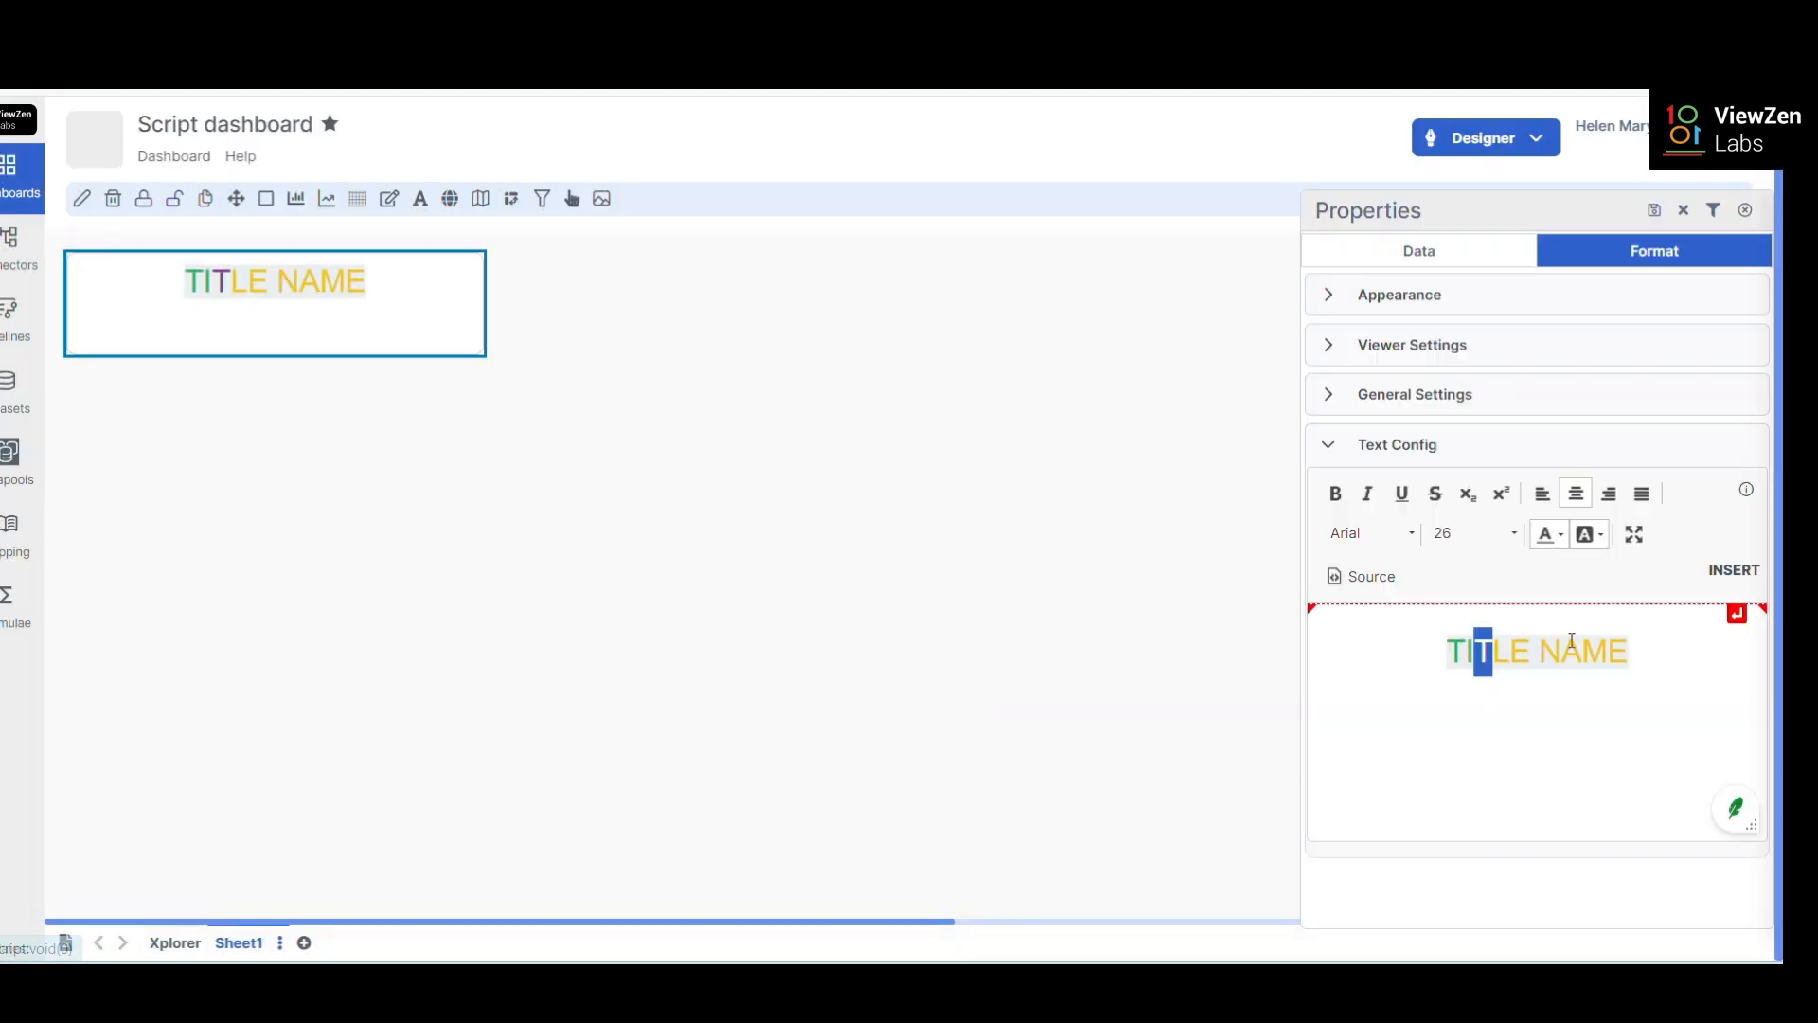
- Apply the copied hex colour #8e44ad to the word "NAME"
drag(1543, 647, 1648, 647)
click(1577, 542)
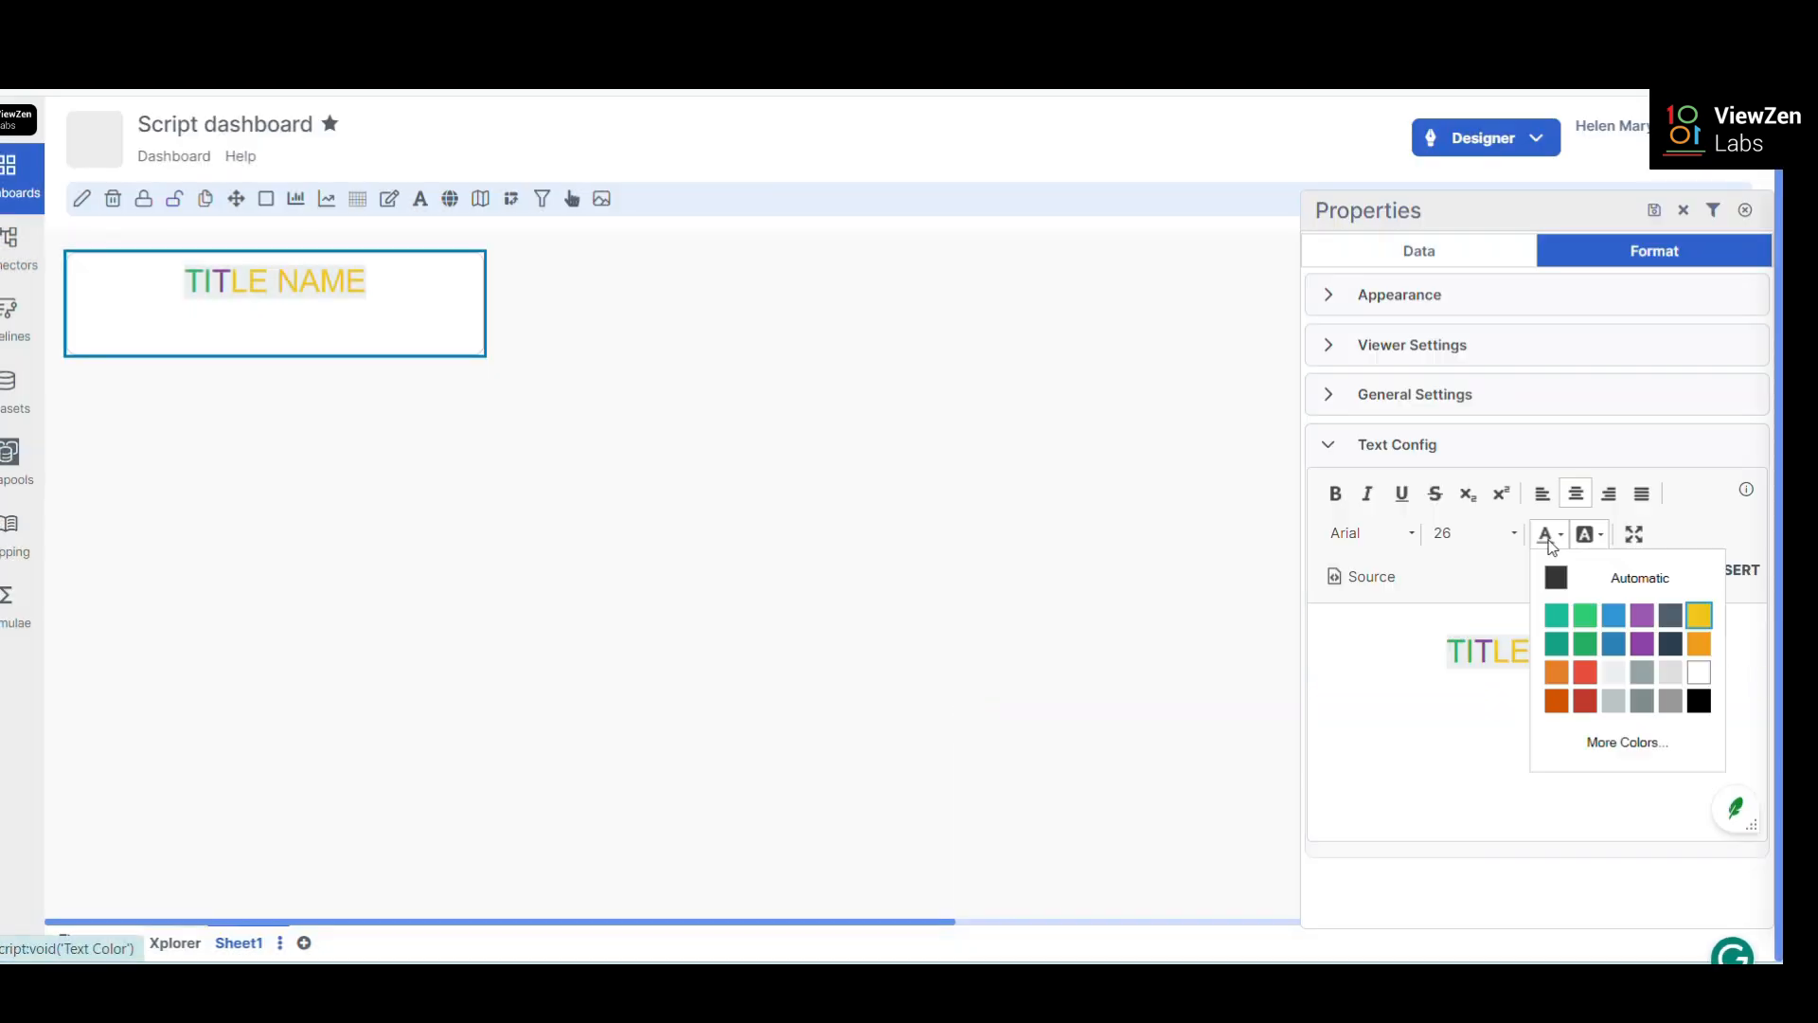
click(1621, 739)
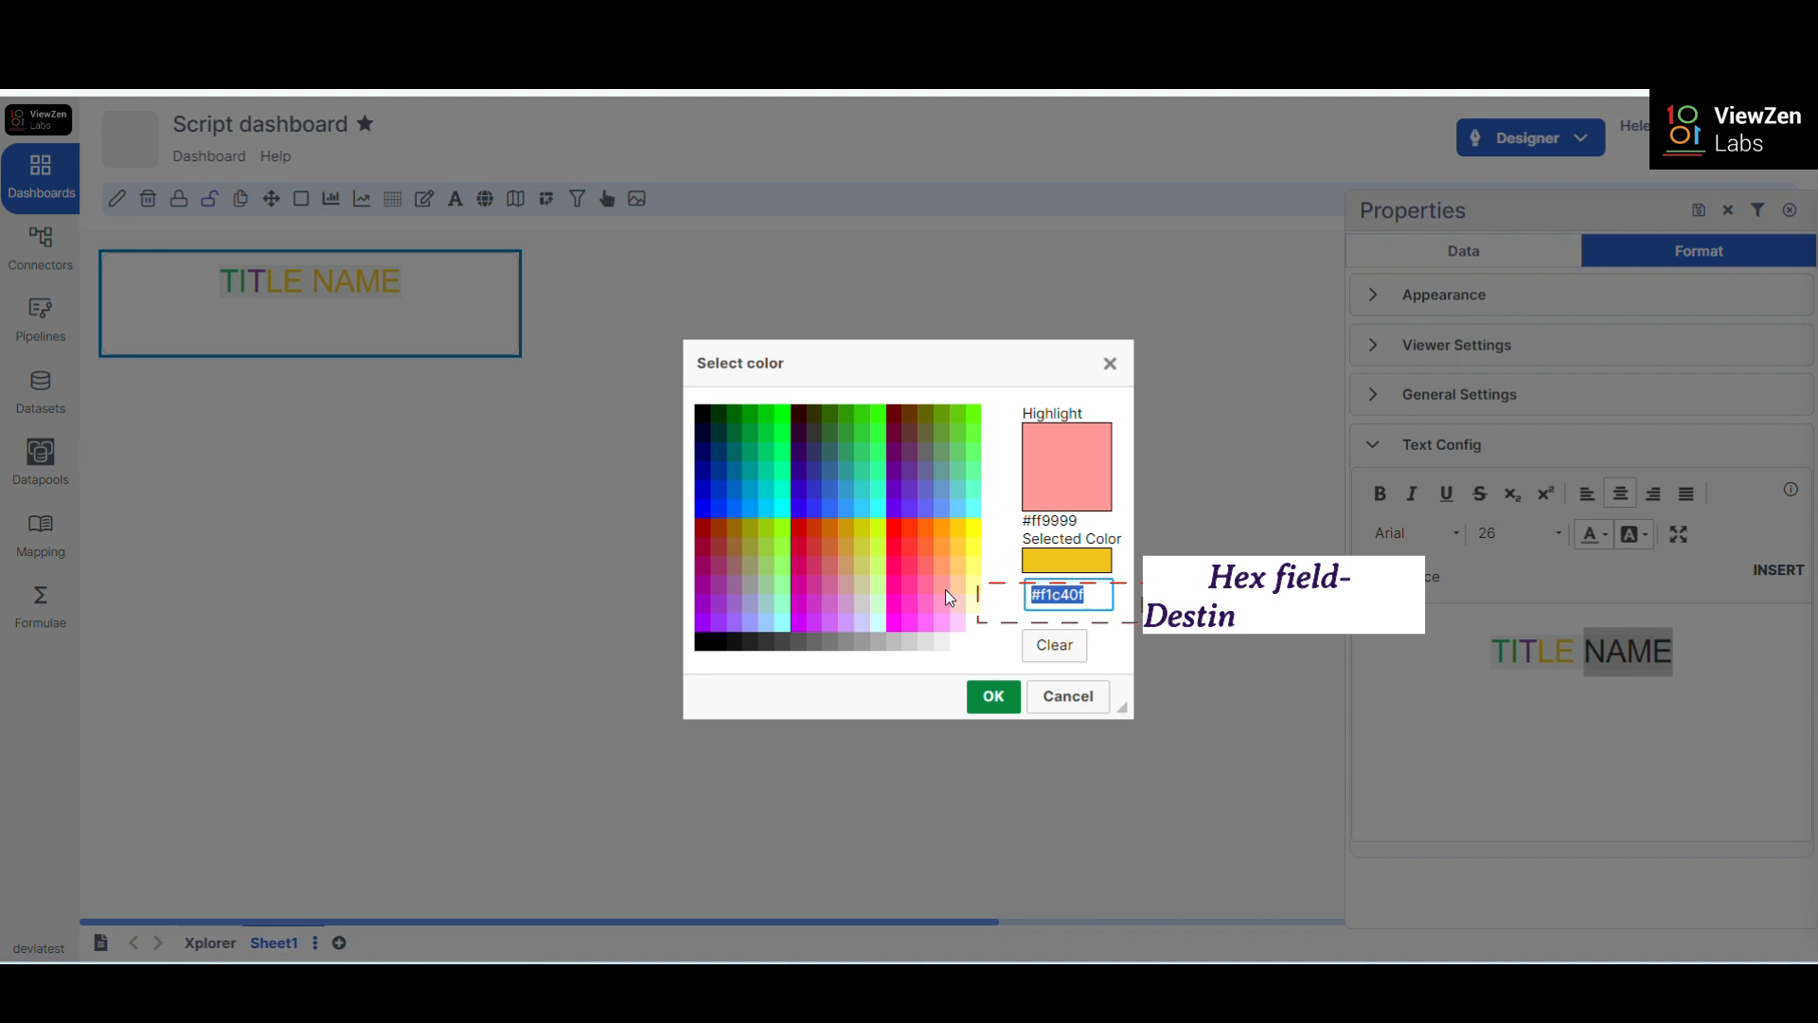
key(ctrl+v)
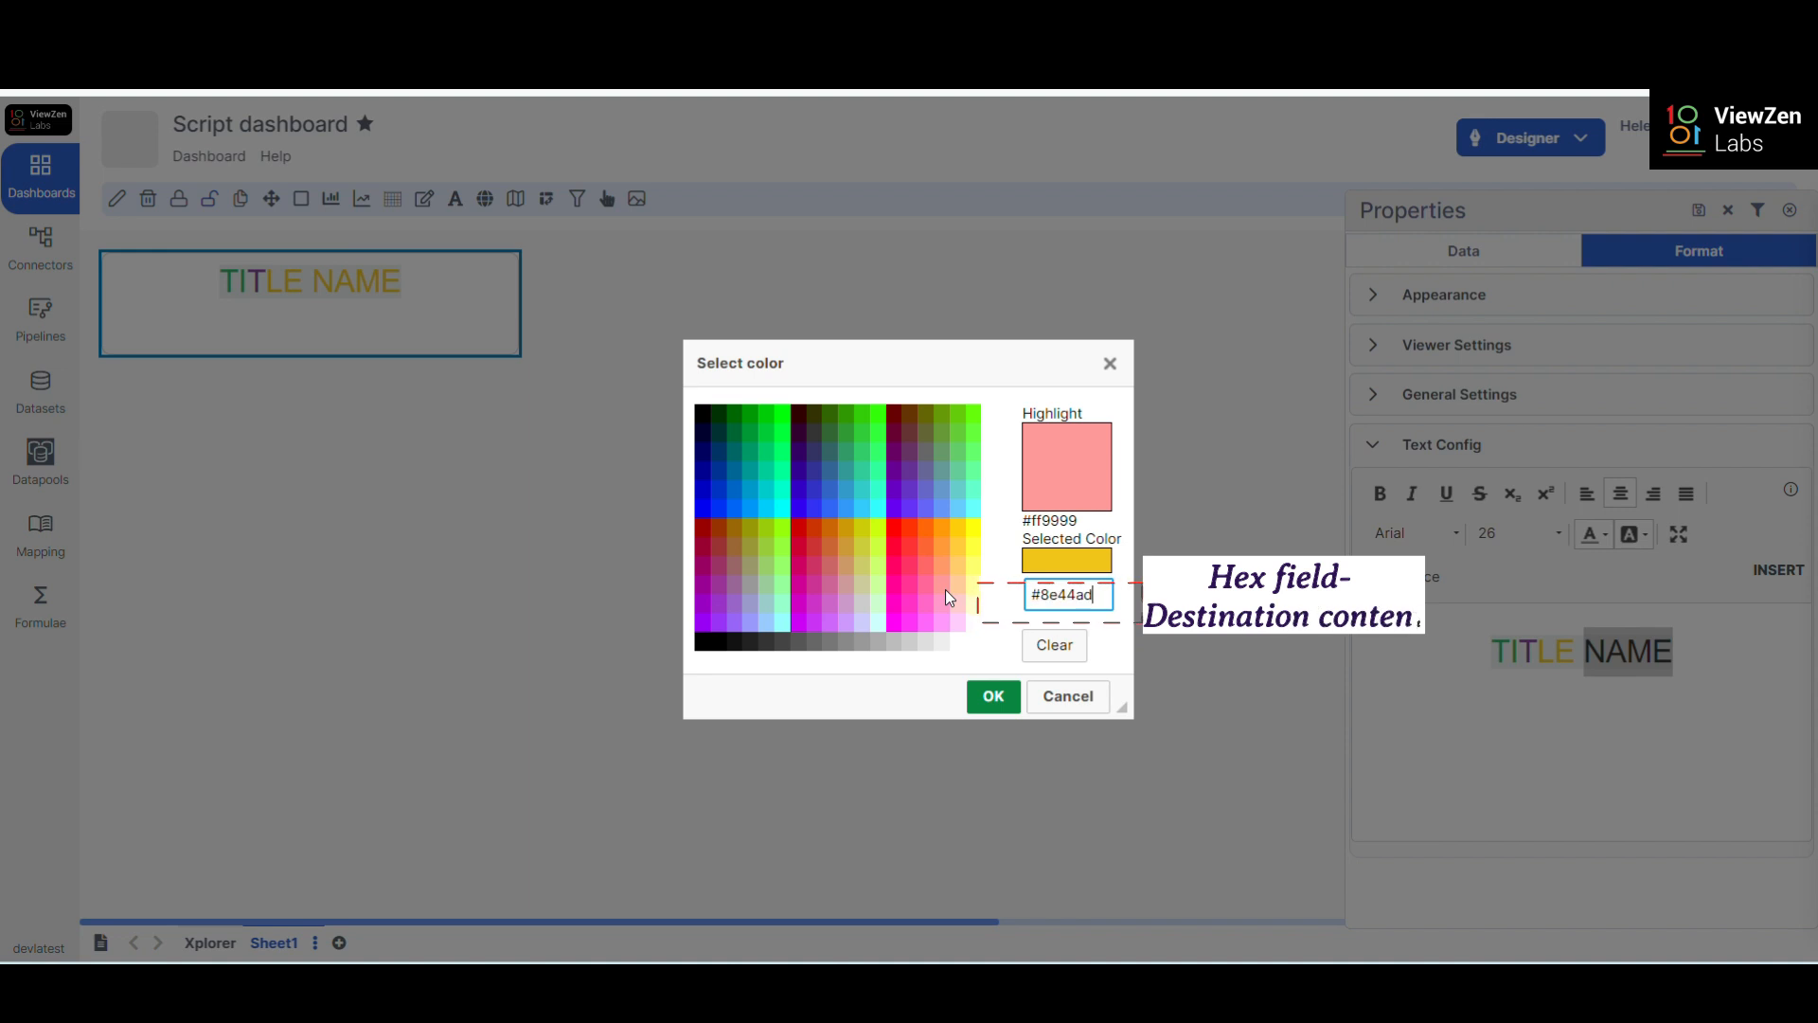
click(993, 696)
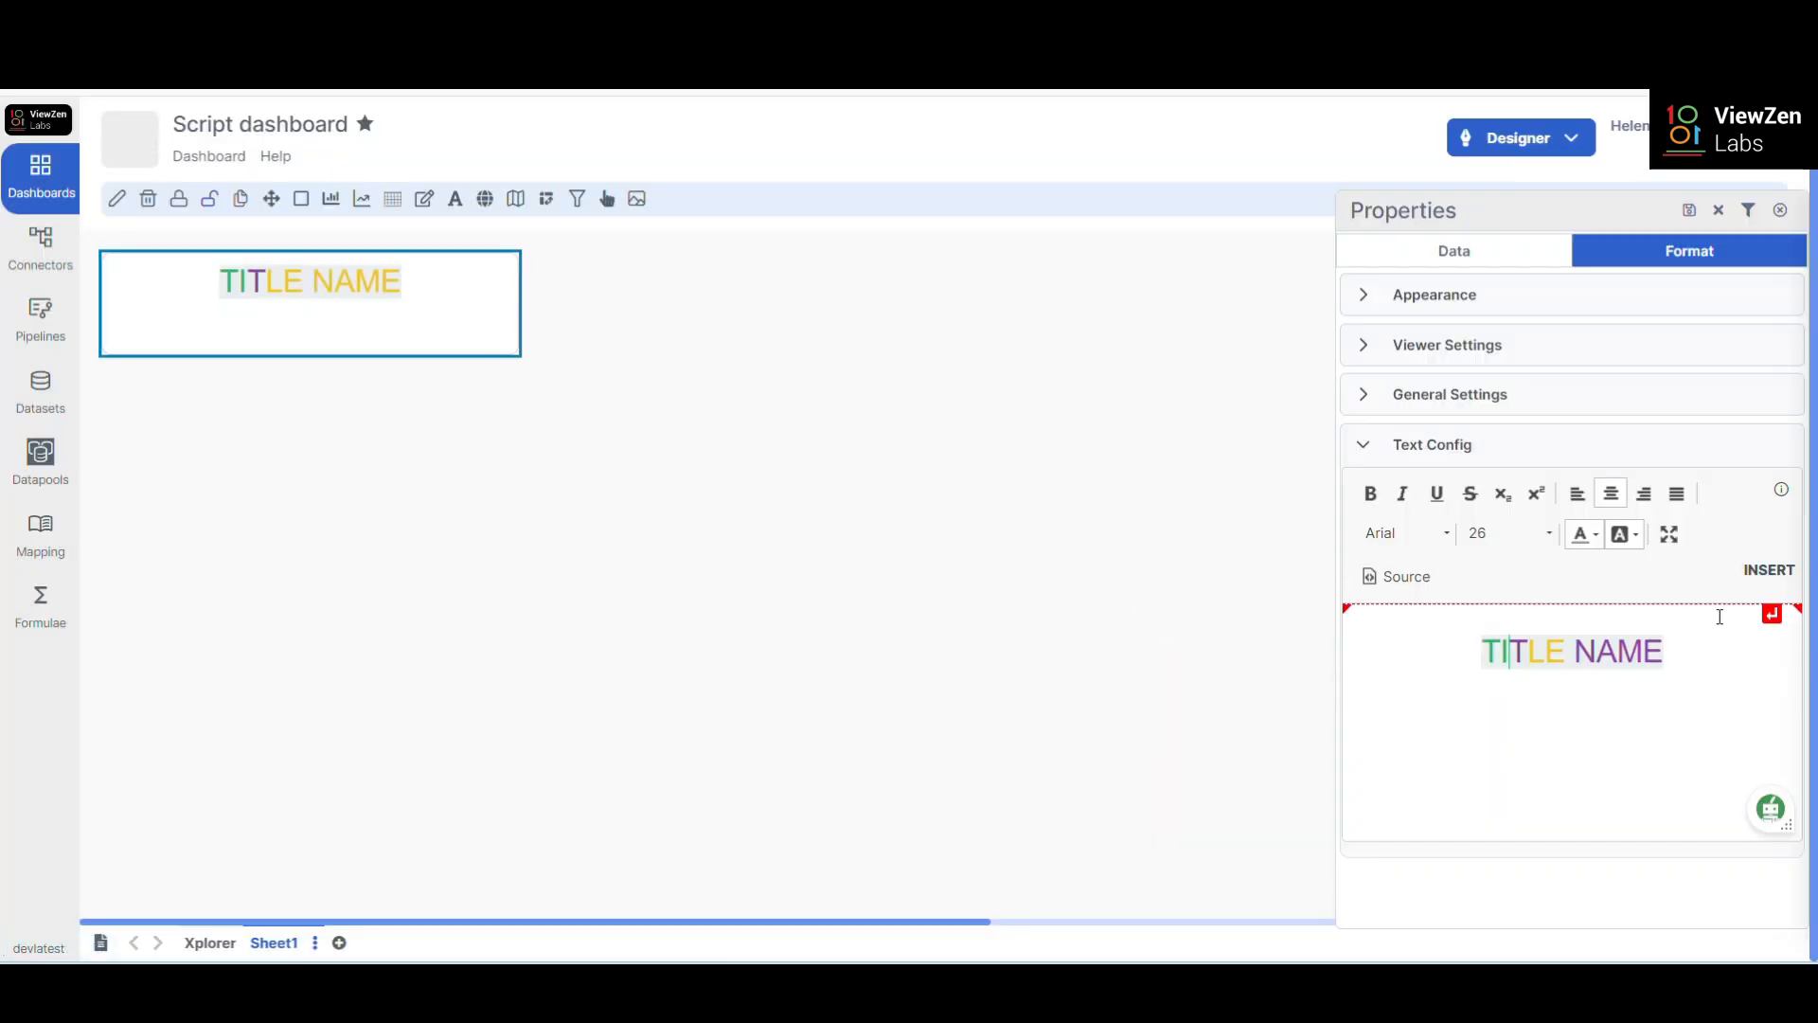
- Copy the text component's Component Link from its General Settings
click(1366, 396)
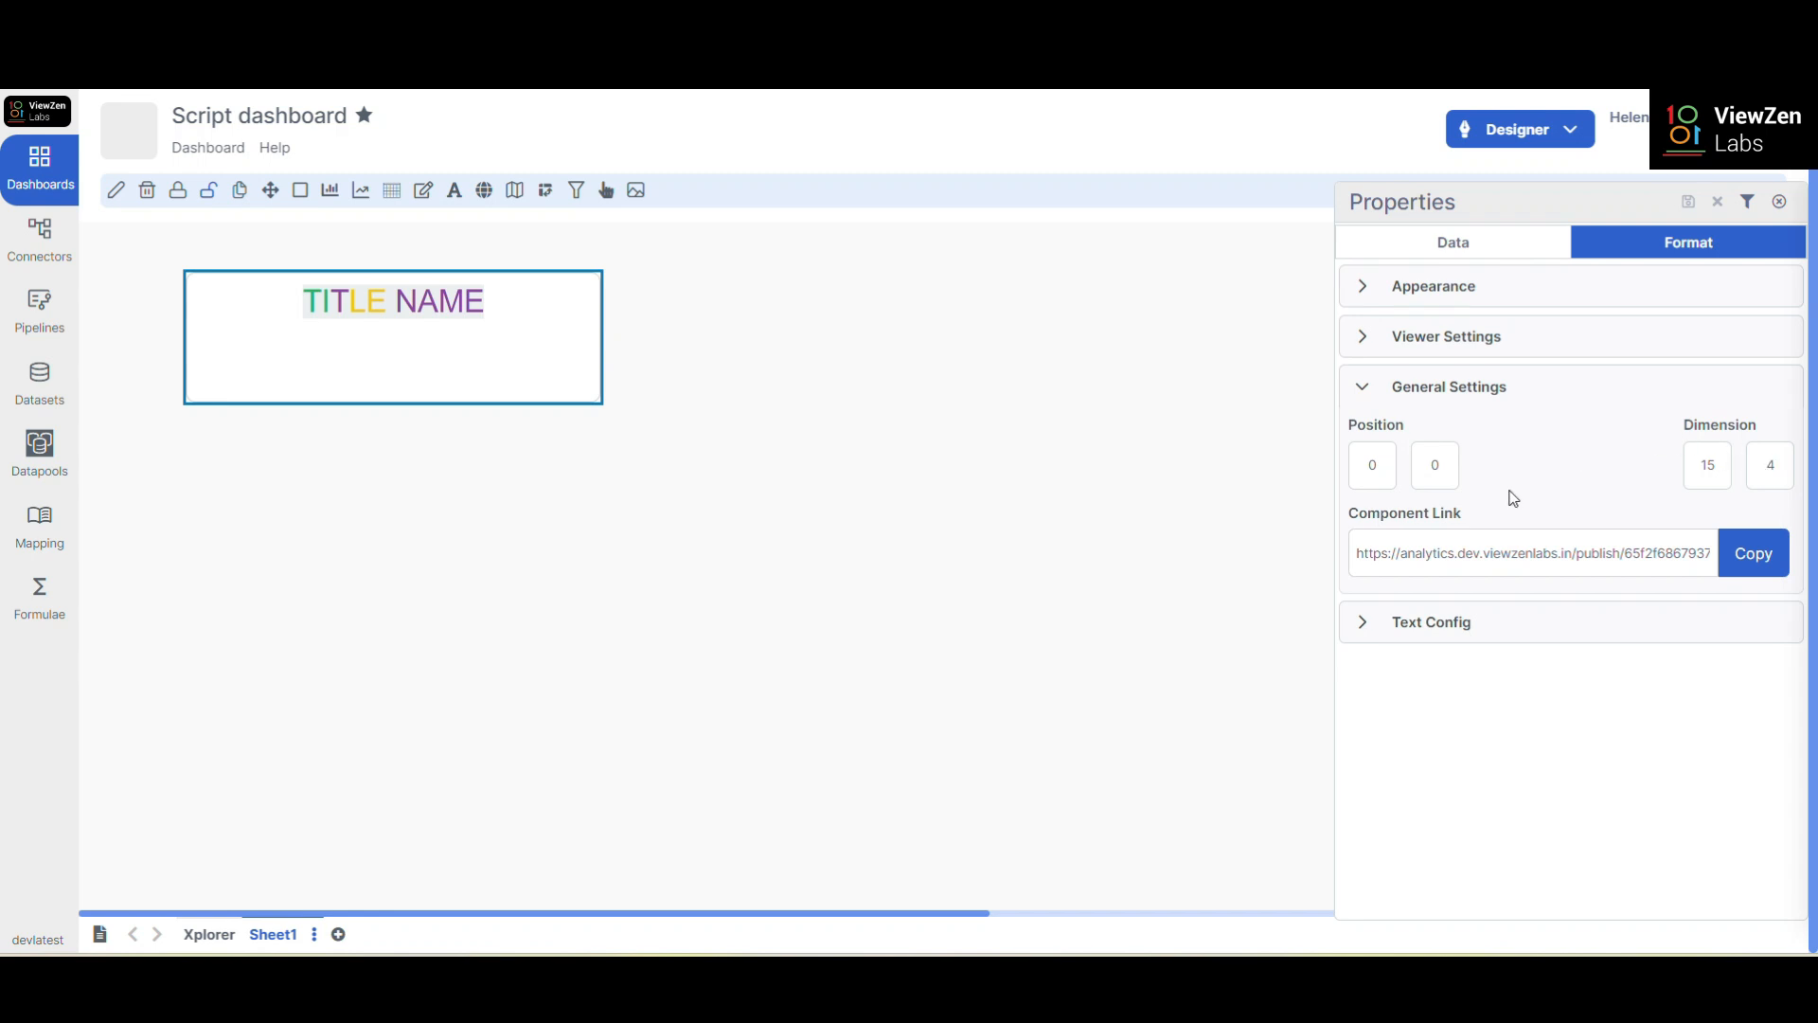
drag(1348, 513, 1413, 511)
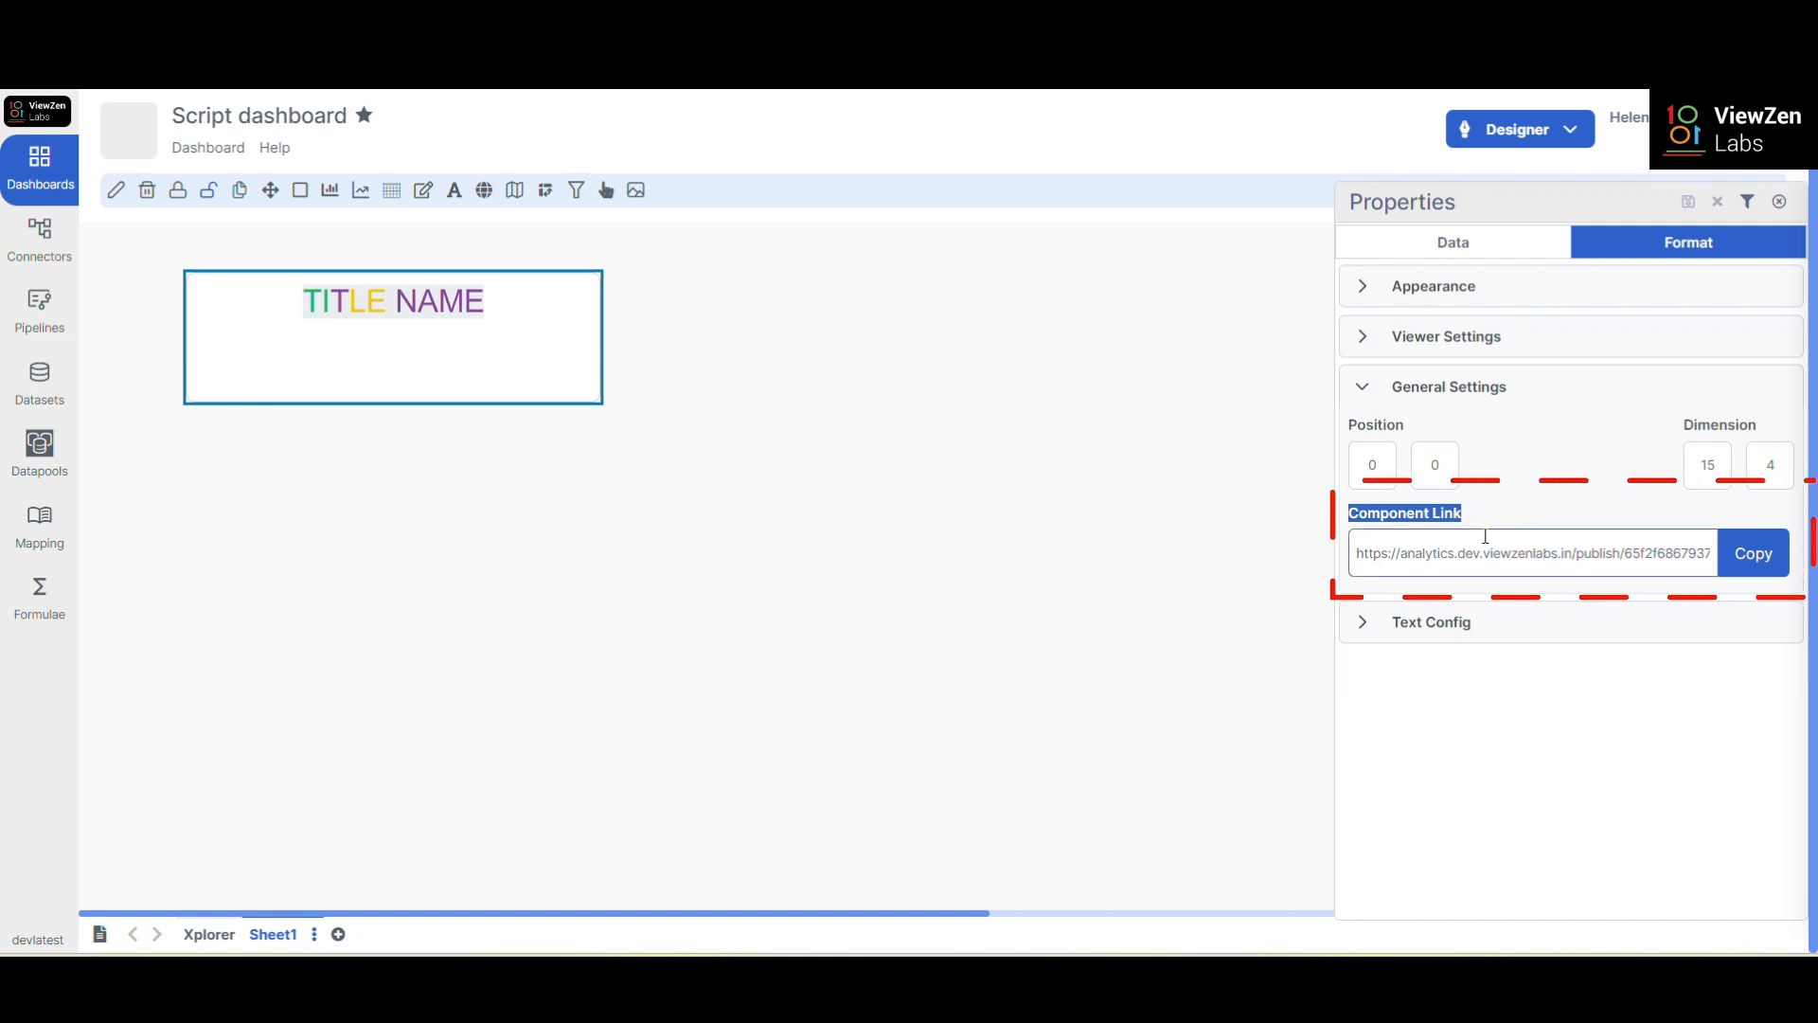
click(1396, 559)
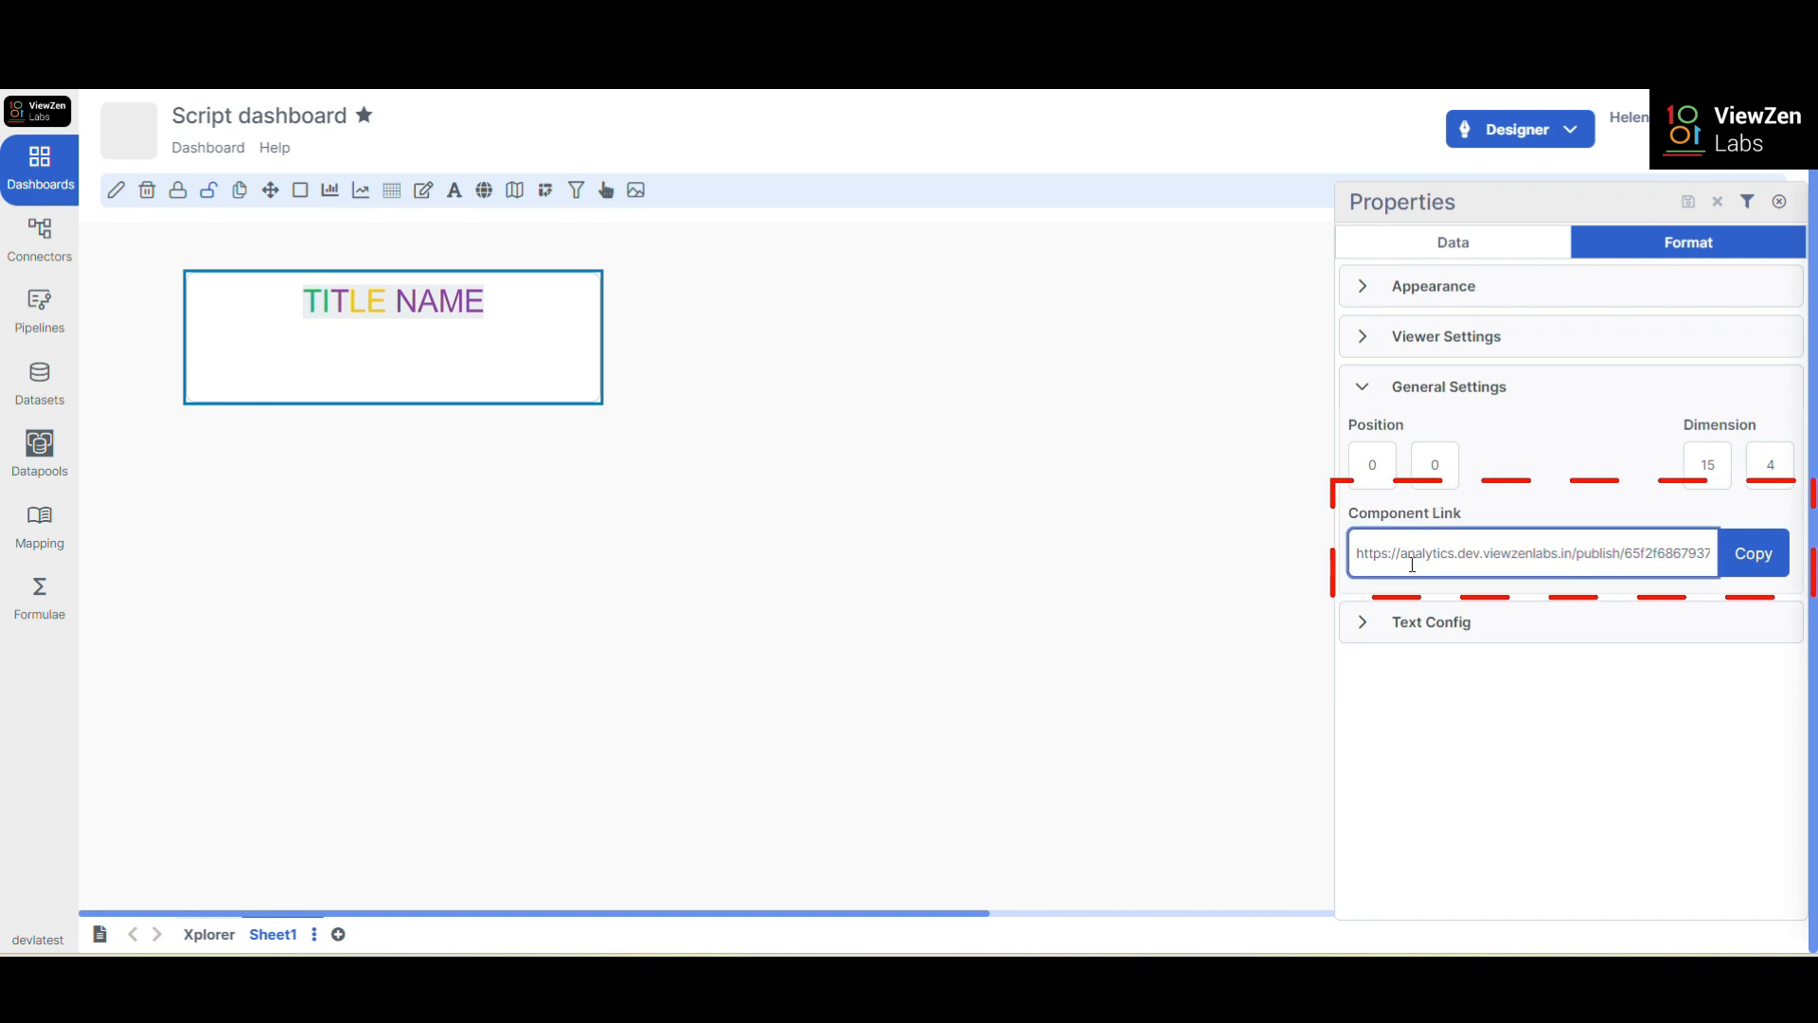
drag(1359, 553, 1731, 558)
click(1731, 559)
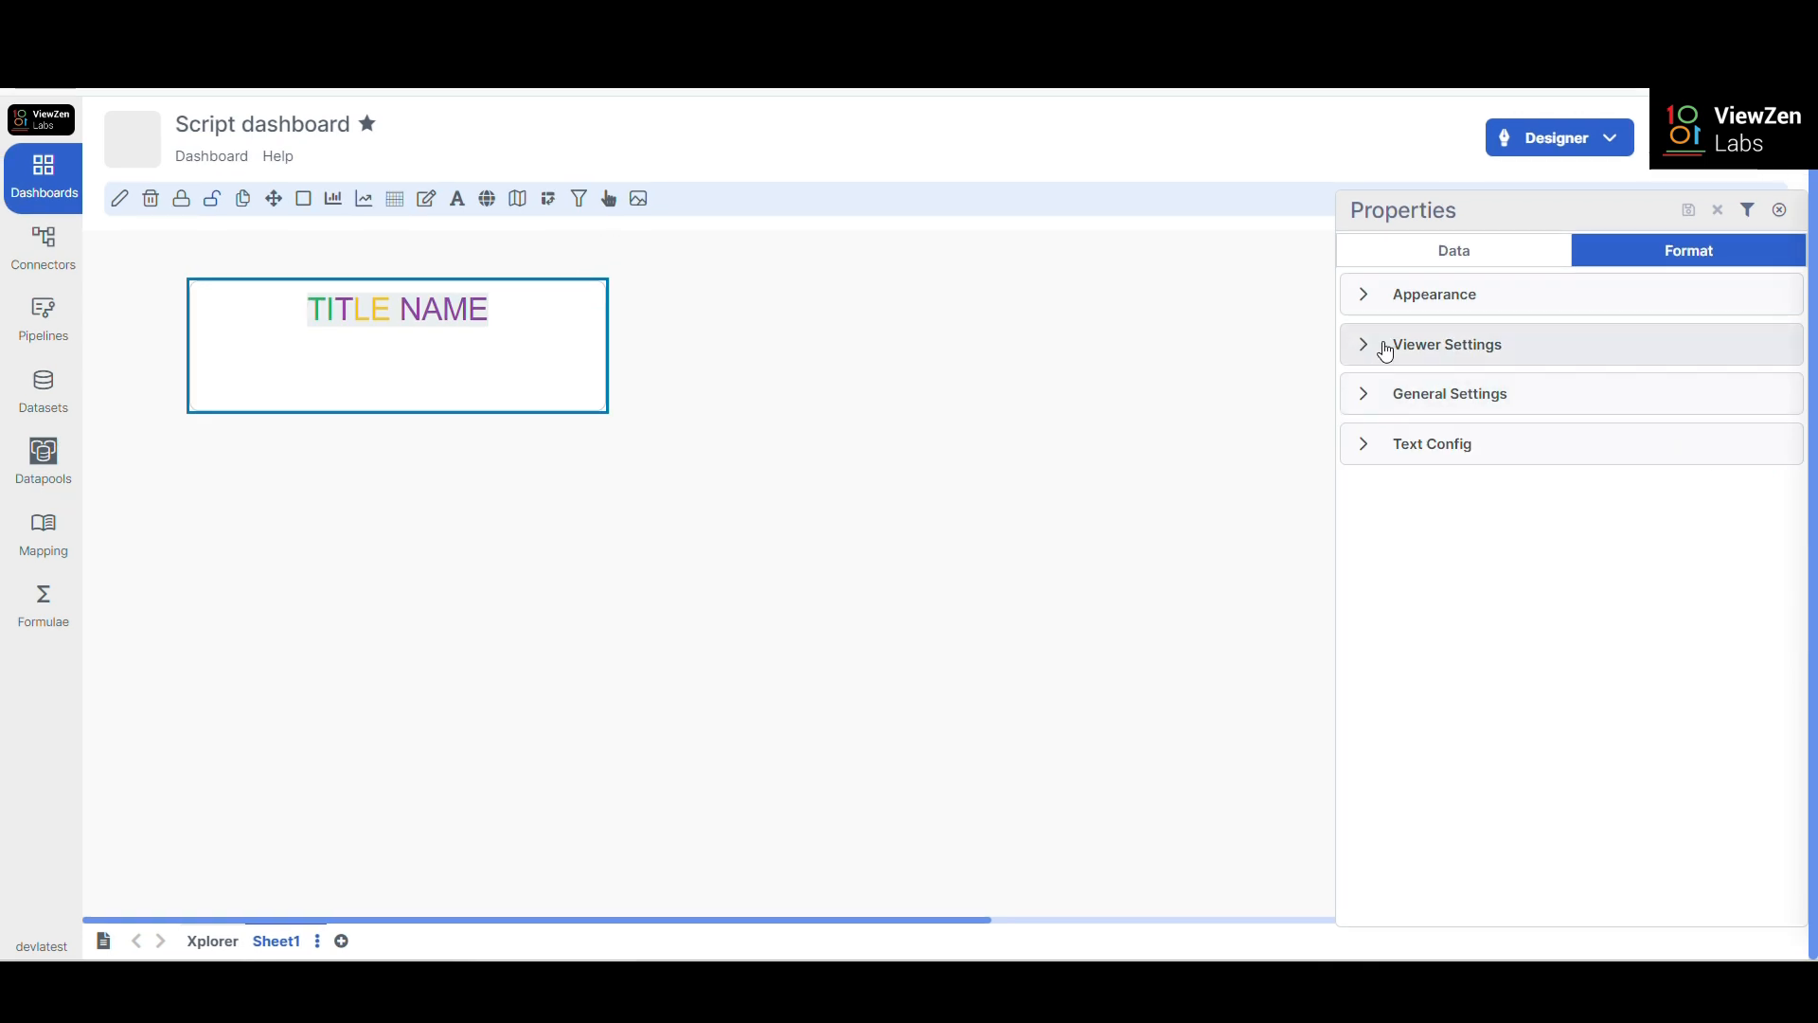
- Enable the Full Screen option in the title component's Viewer Settings
click(1369, 351)
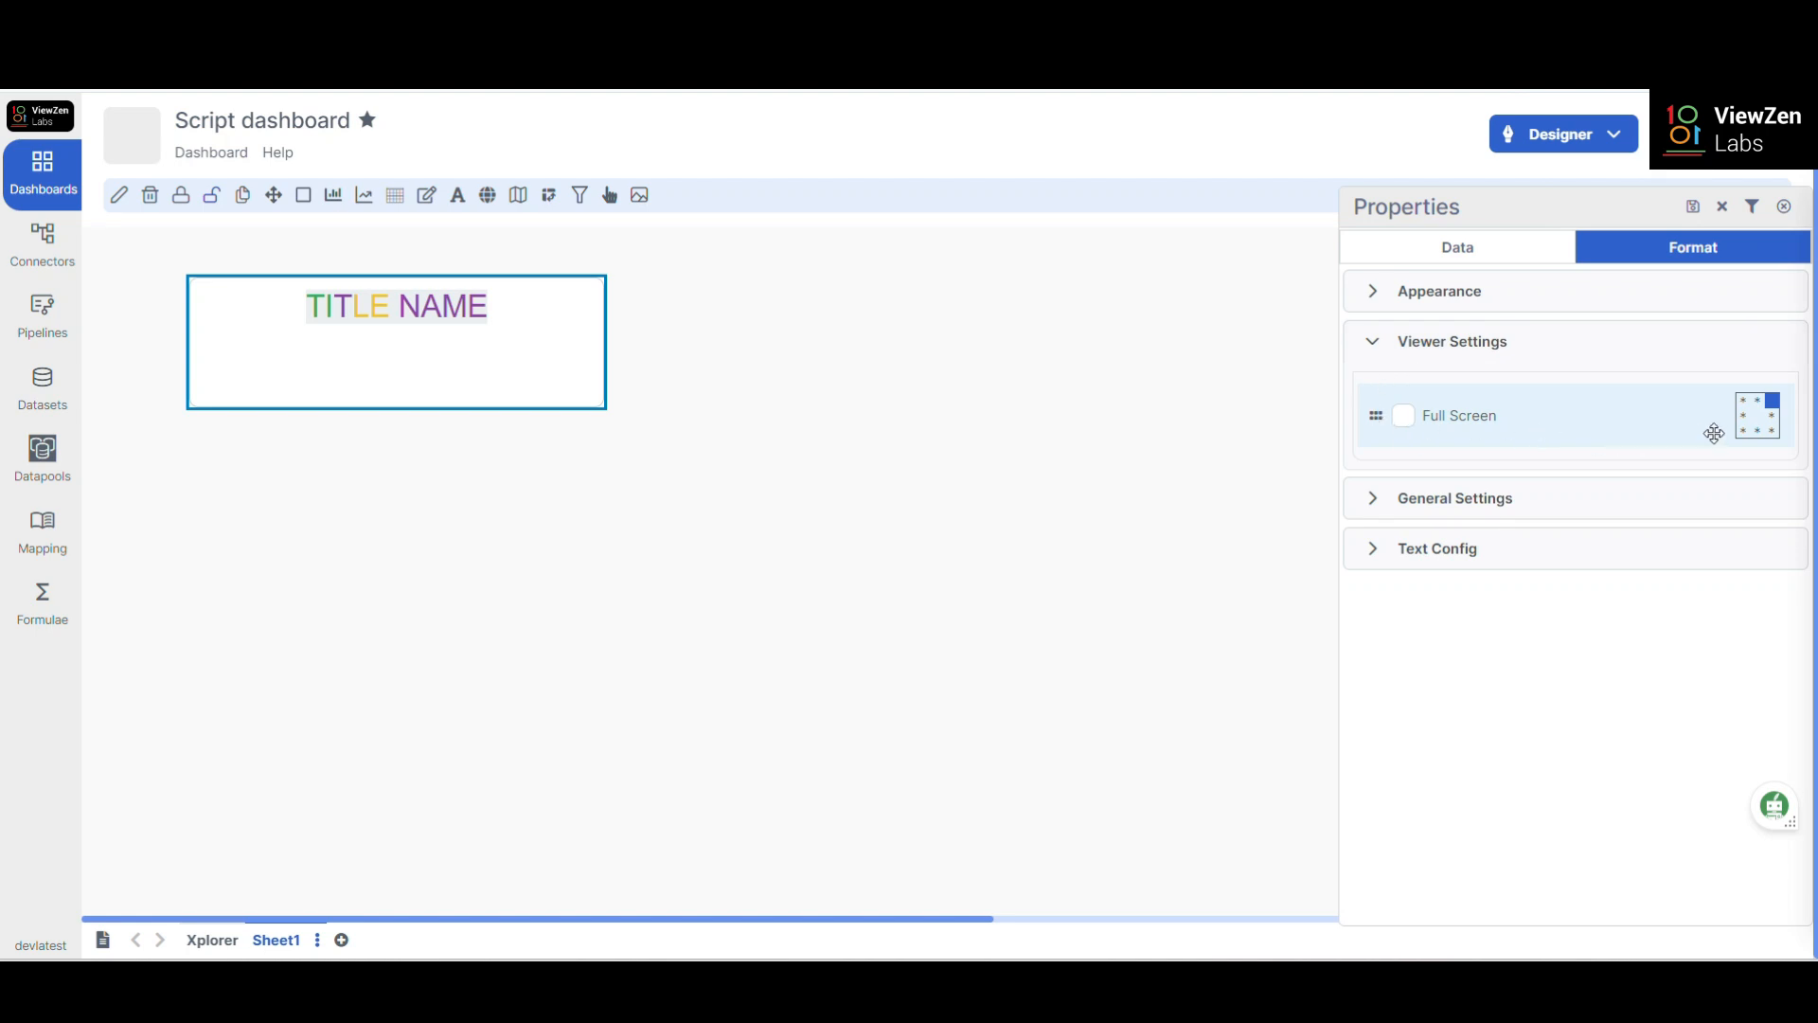
click(1404, 418)
click(1784, 207)
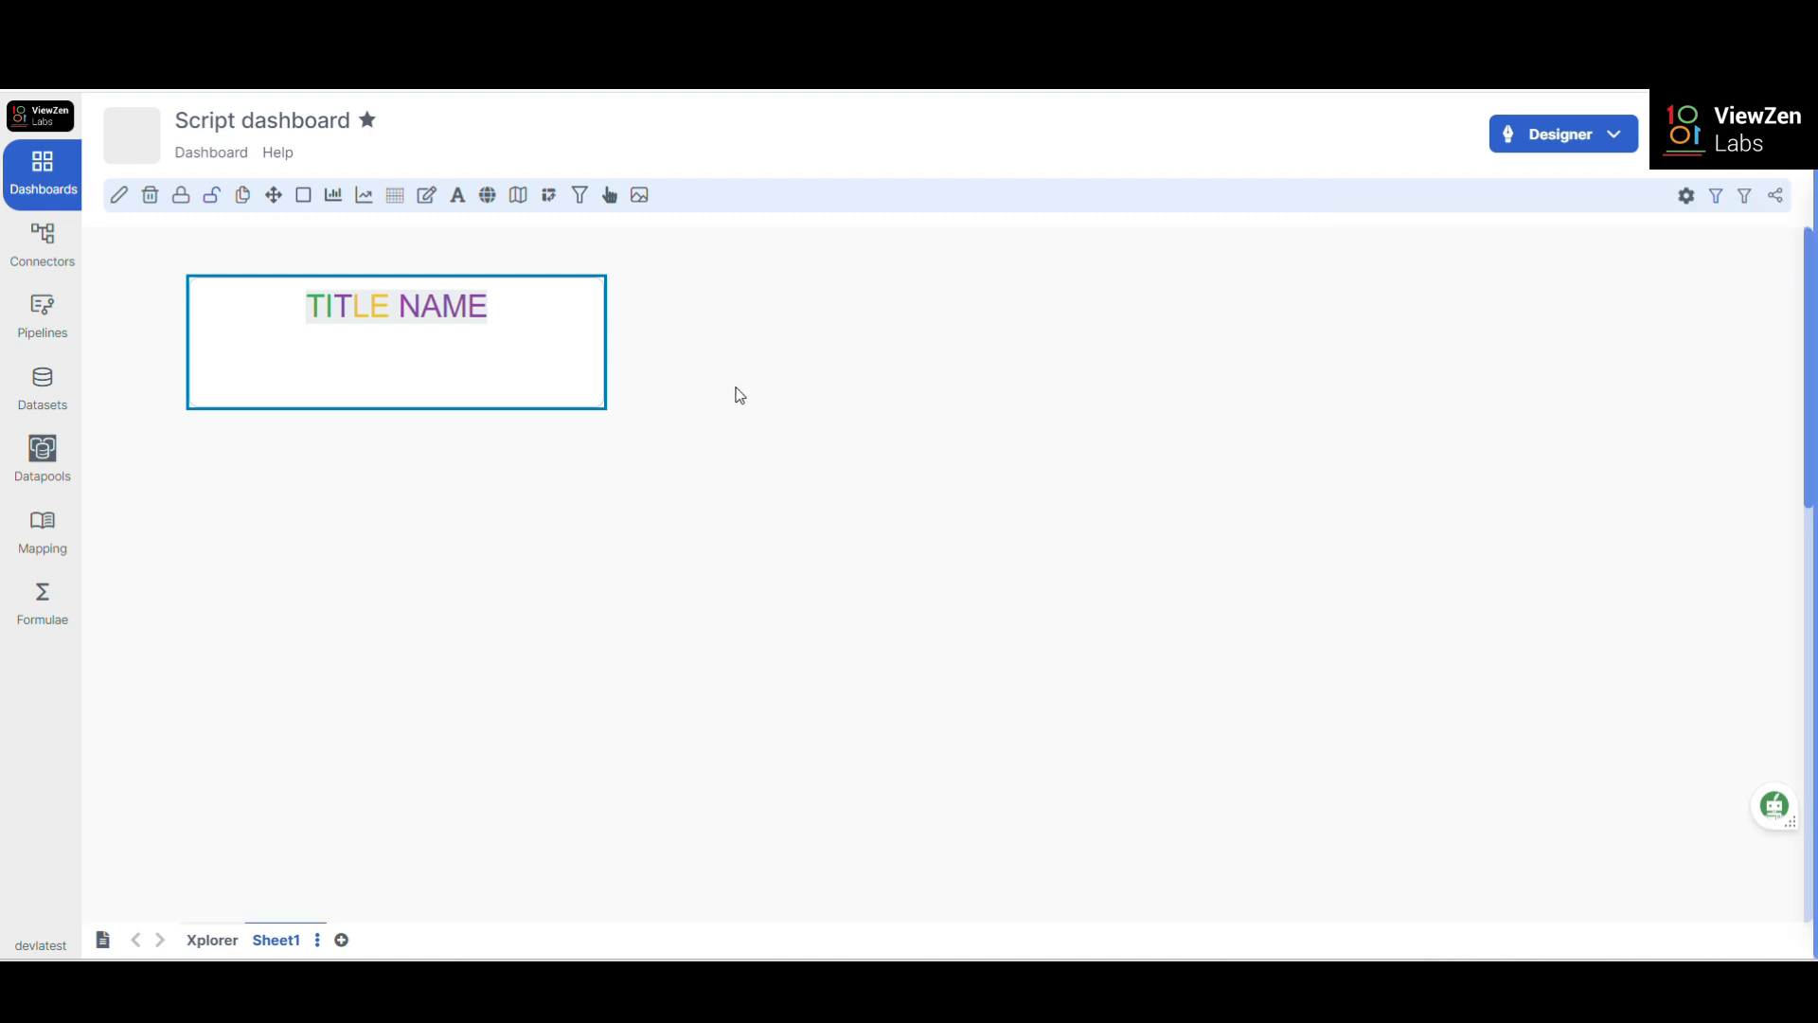
- Preview the title component full screen in View mode and return to Designer mode
click(1539, 152)
click(1547, 187)
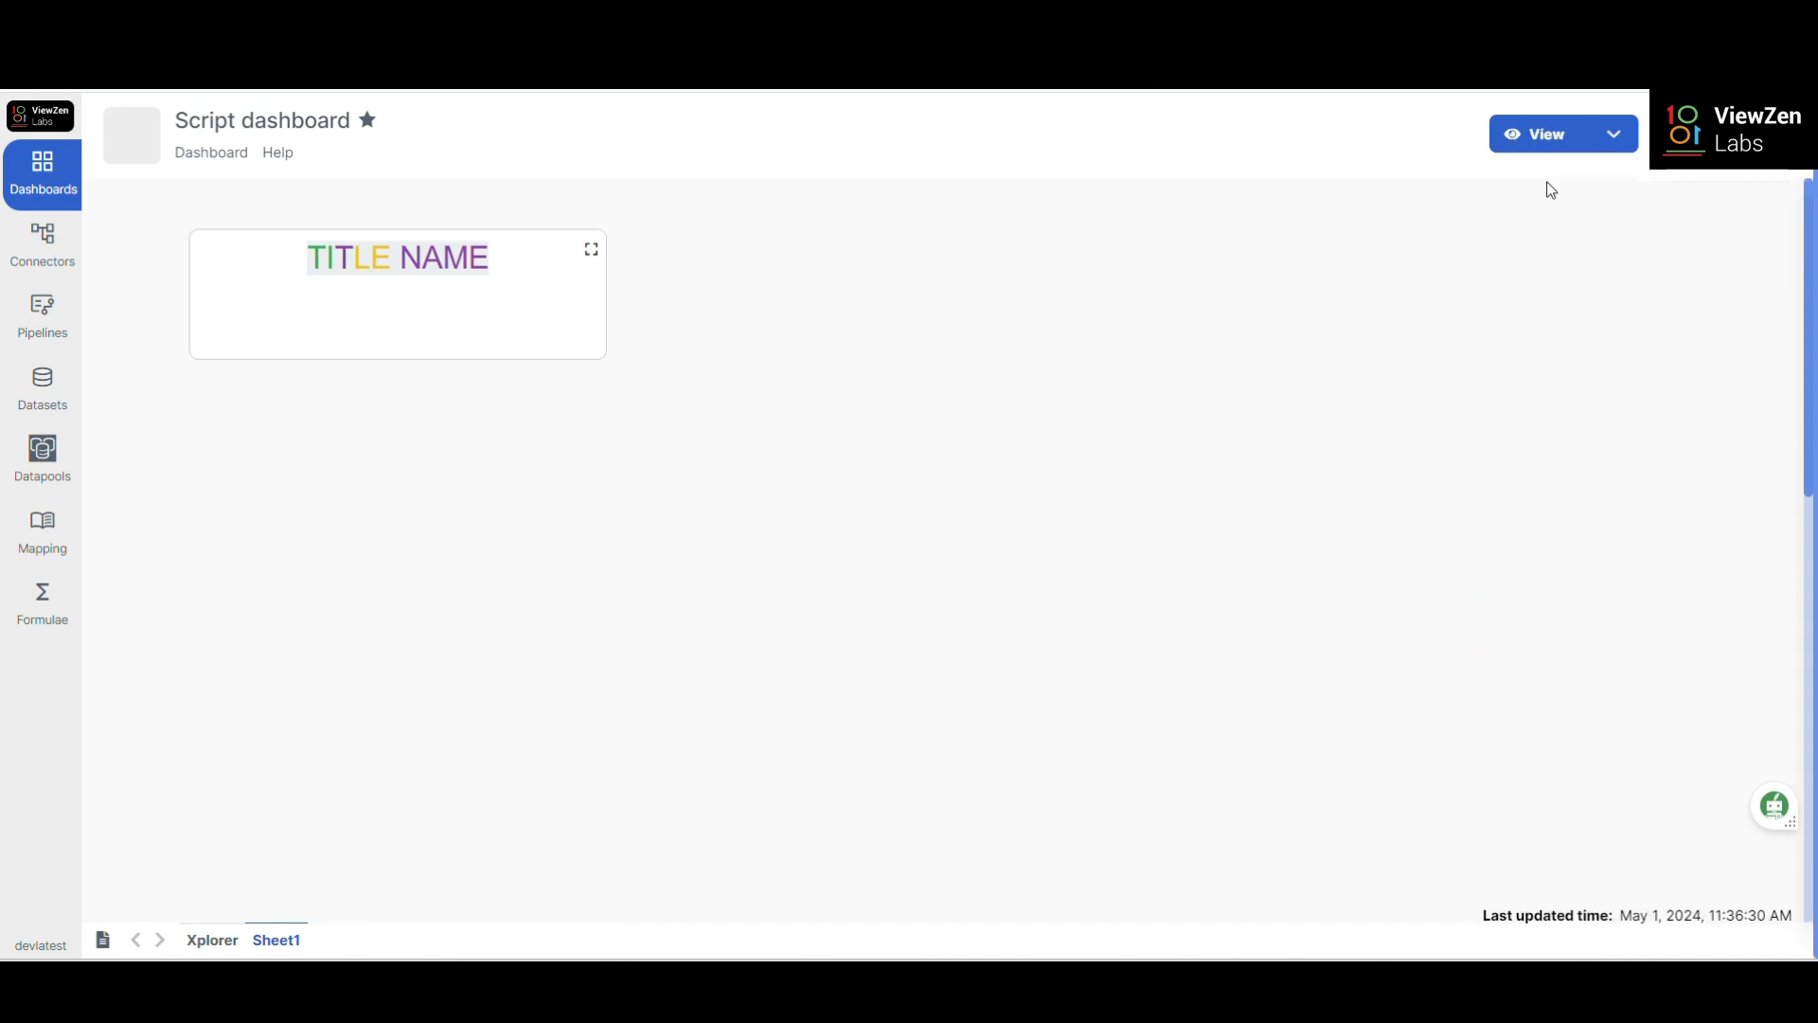
click(590, 252)
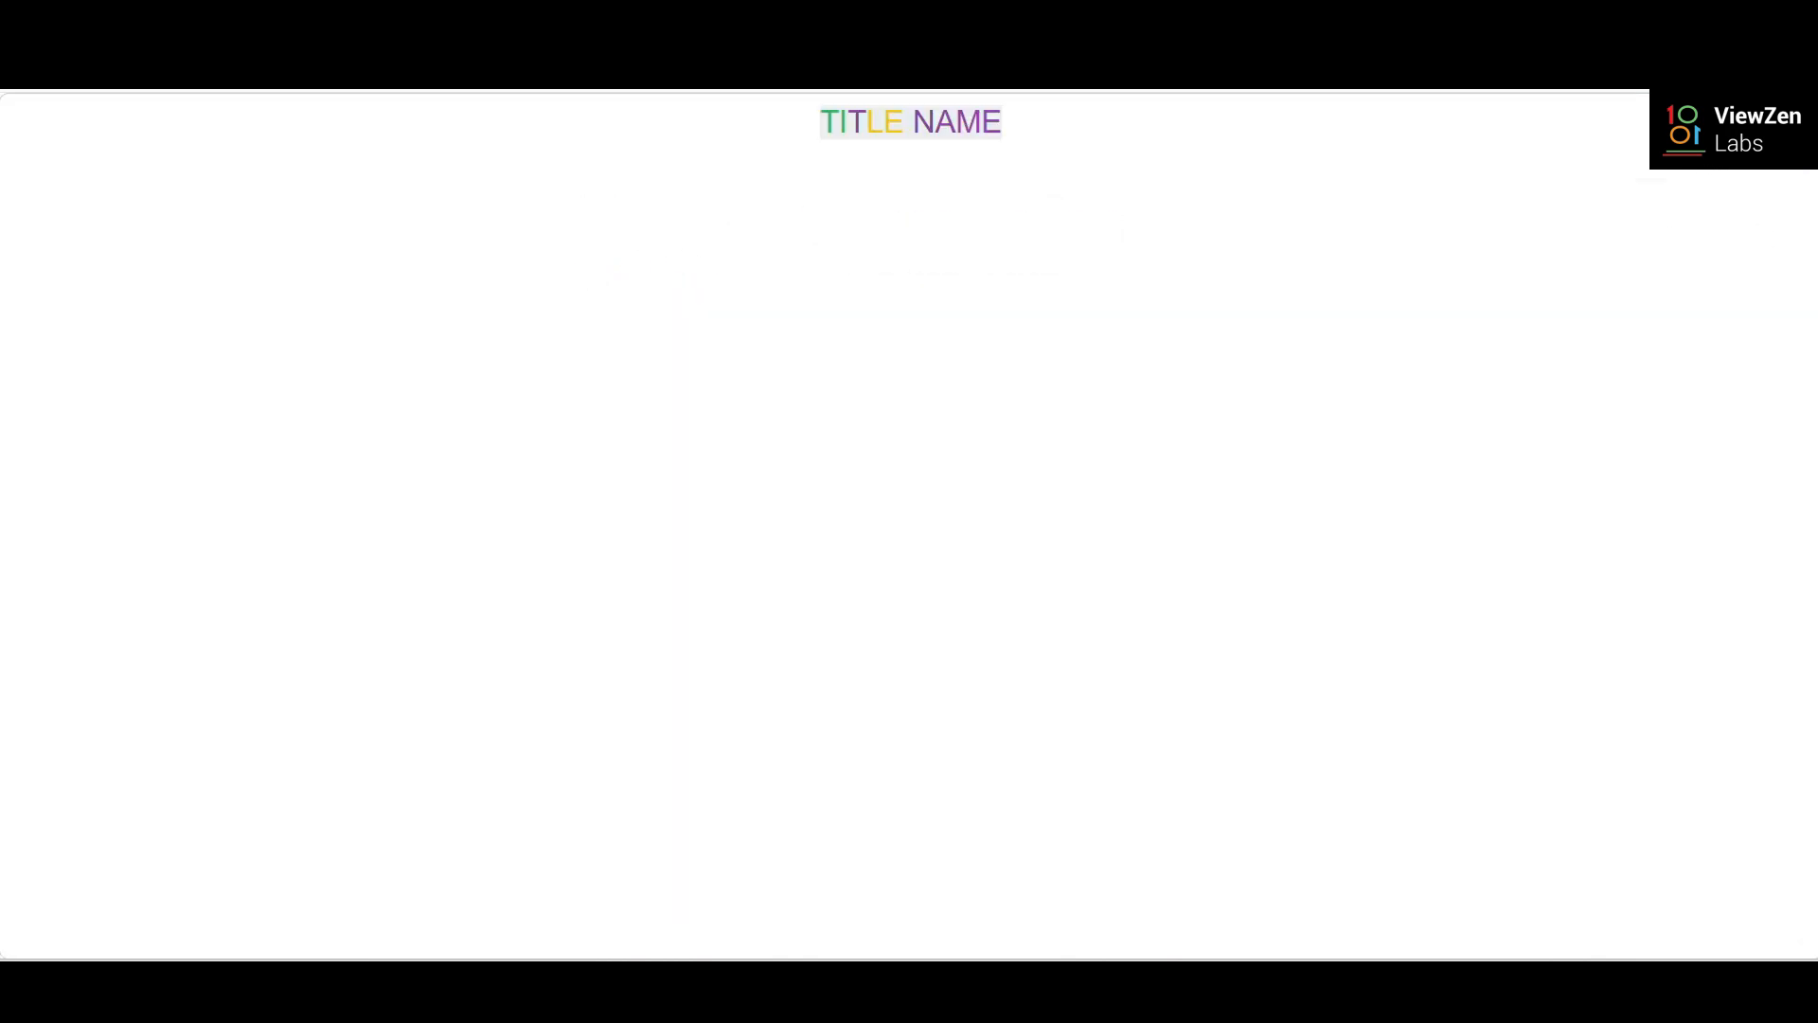
key(Escape)
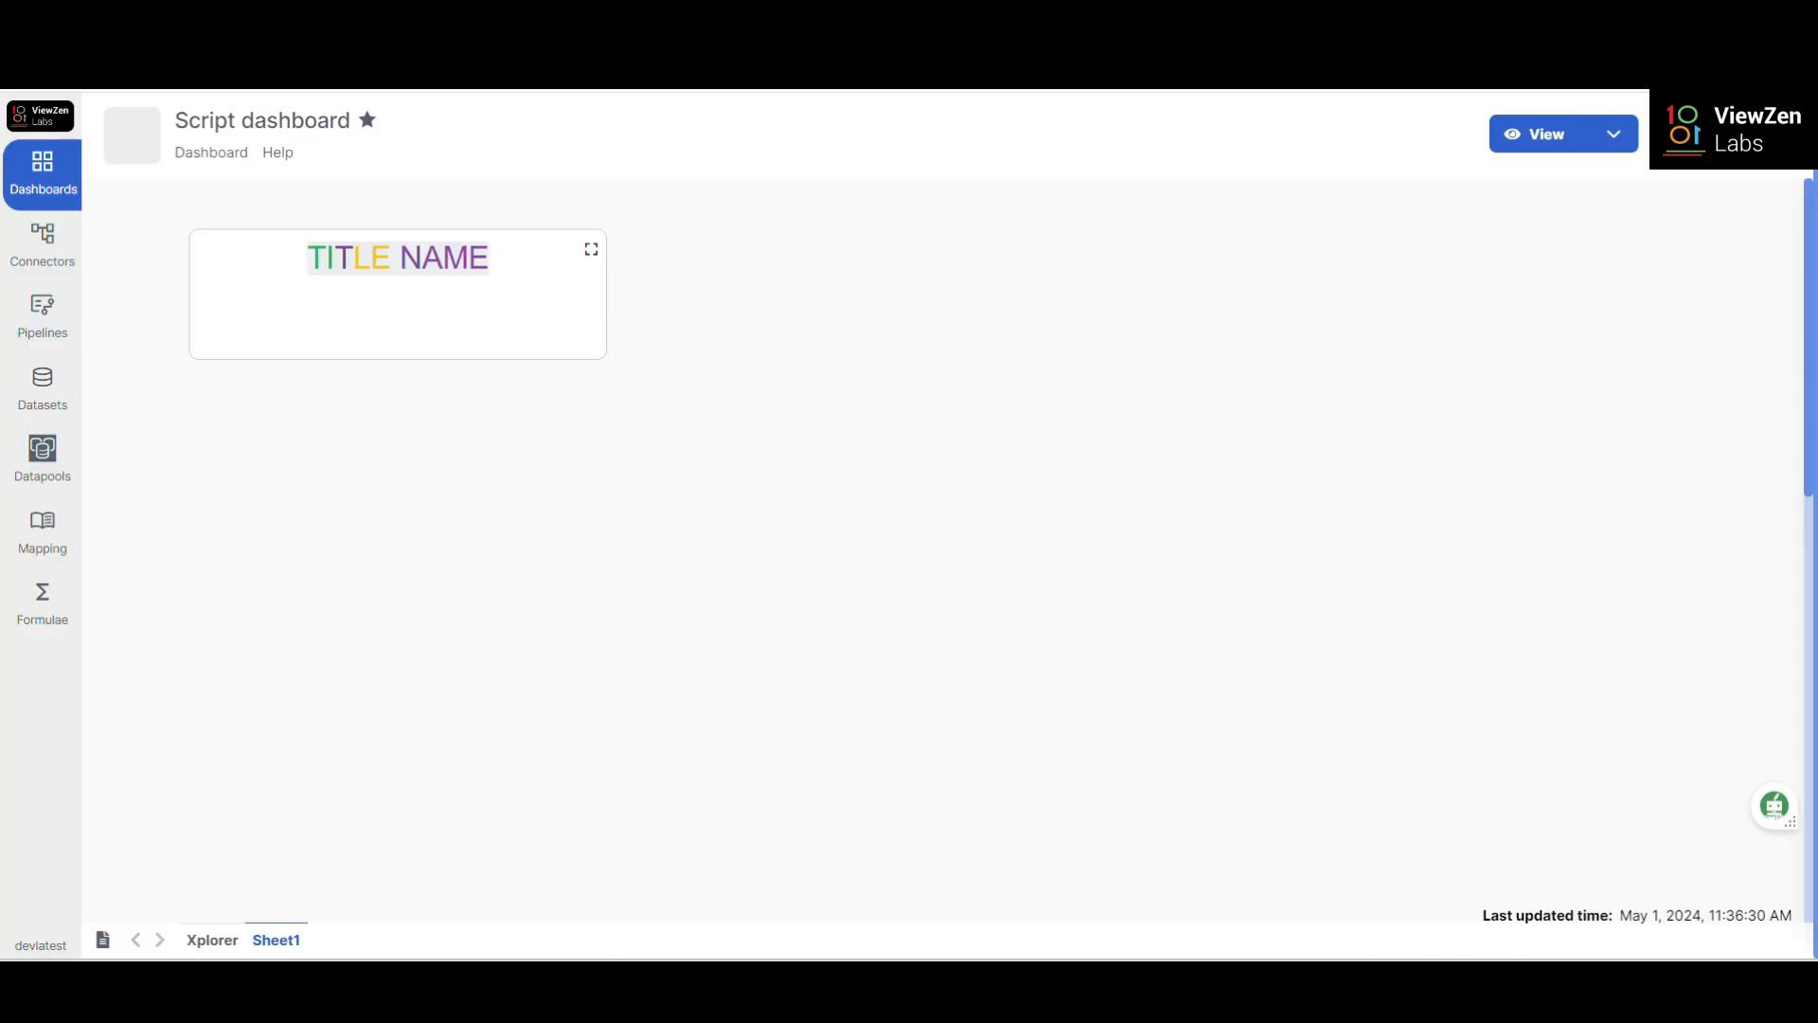
click(1563, 136)
click(1519, 173)
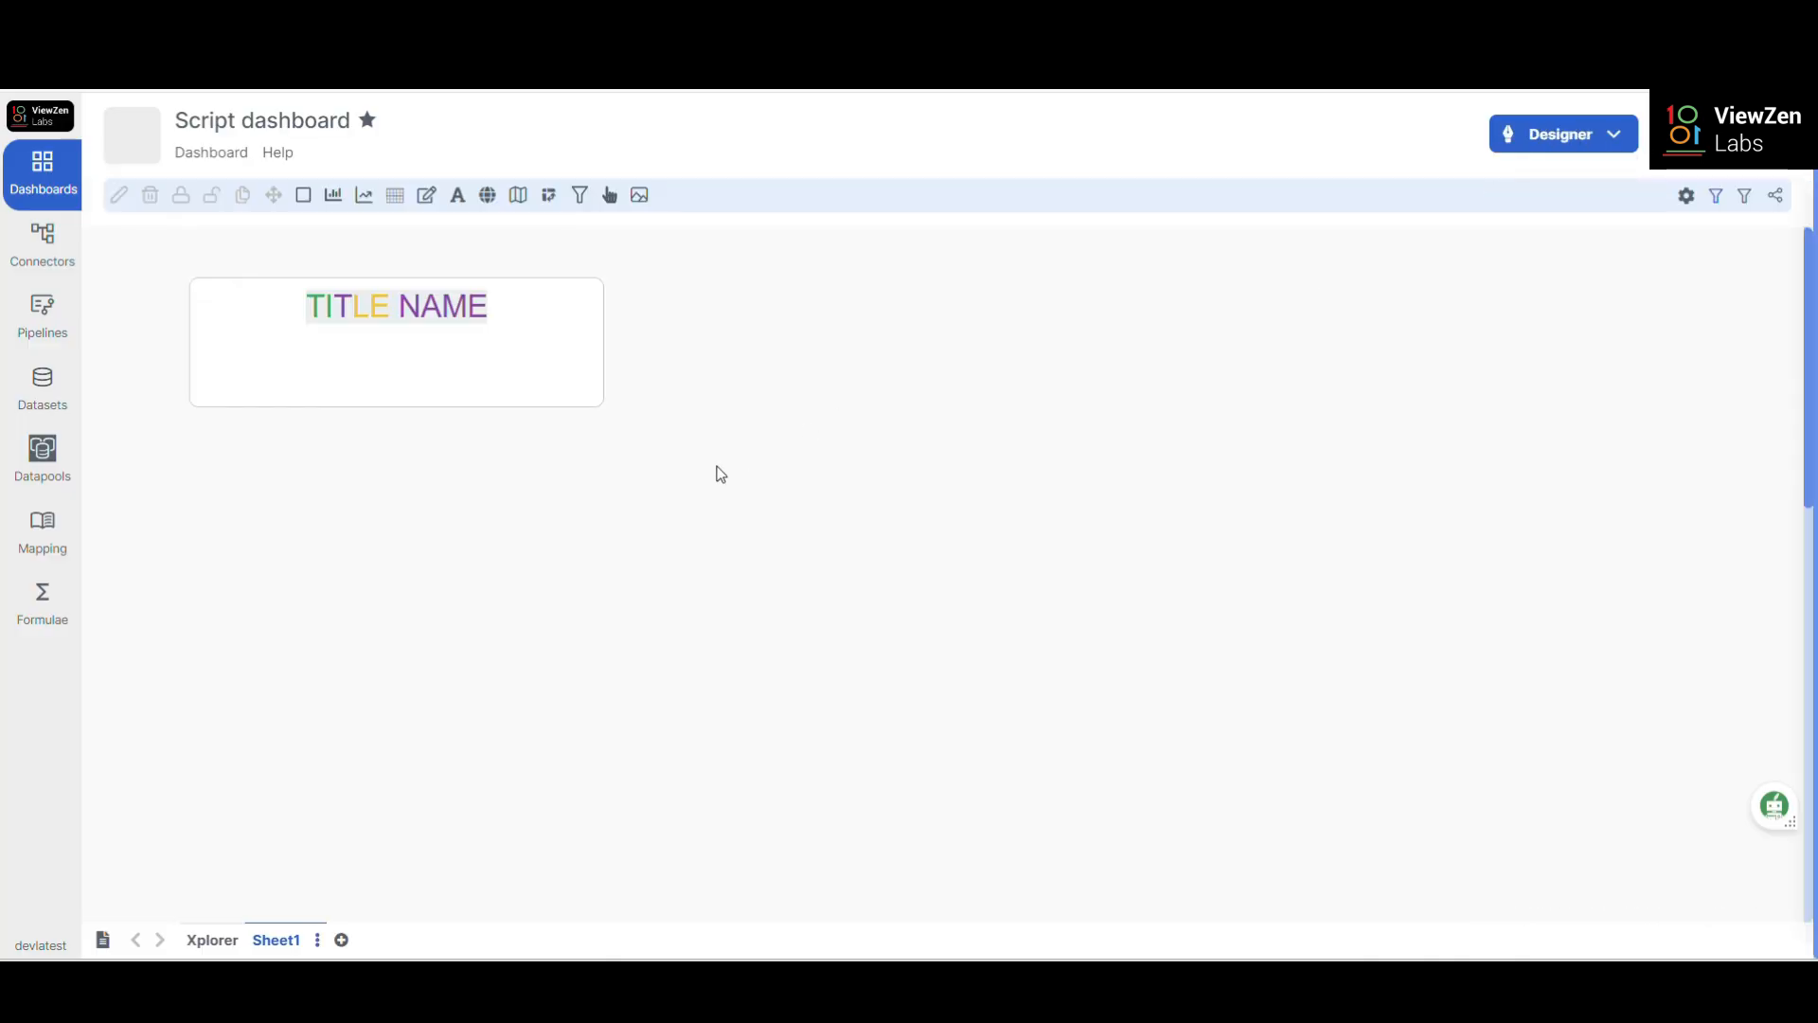
- Place the title component's Full Screen control in its bottom-left corner and show the dashboard in View mode
click(583, 388)
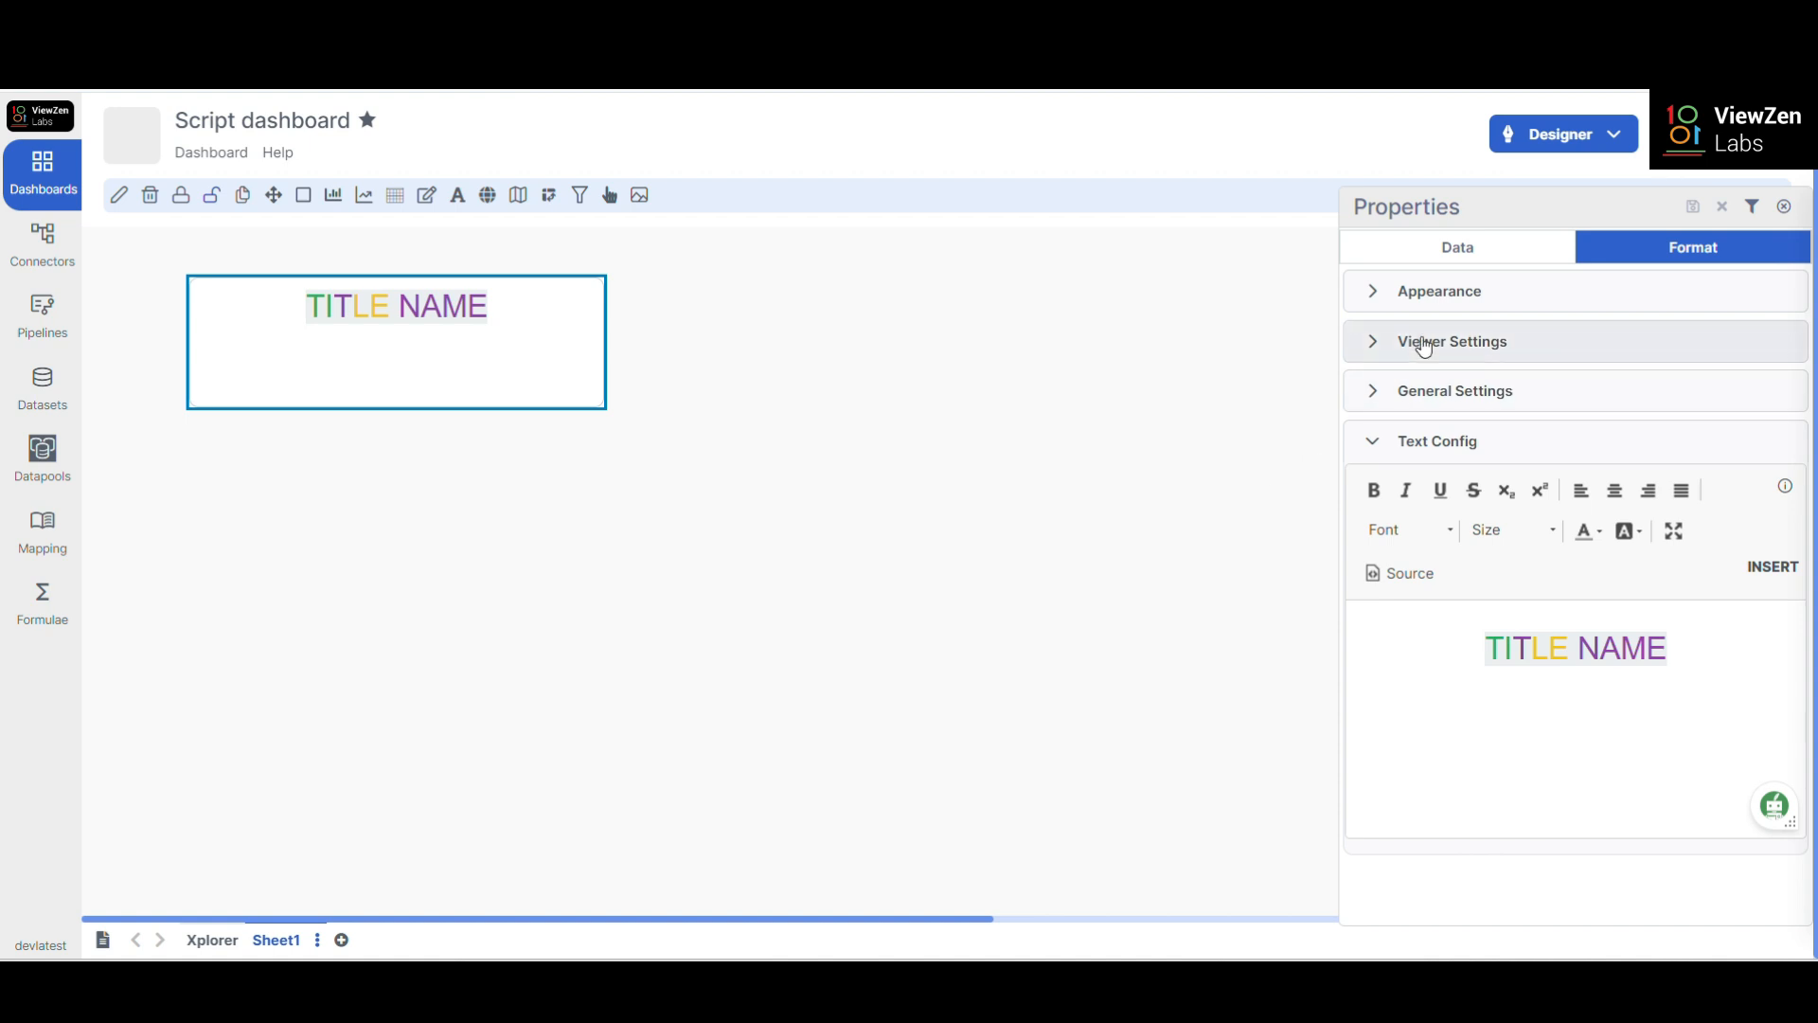
click(1423, 341)
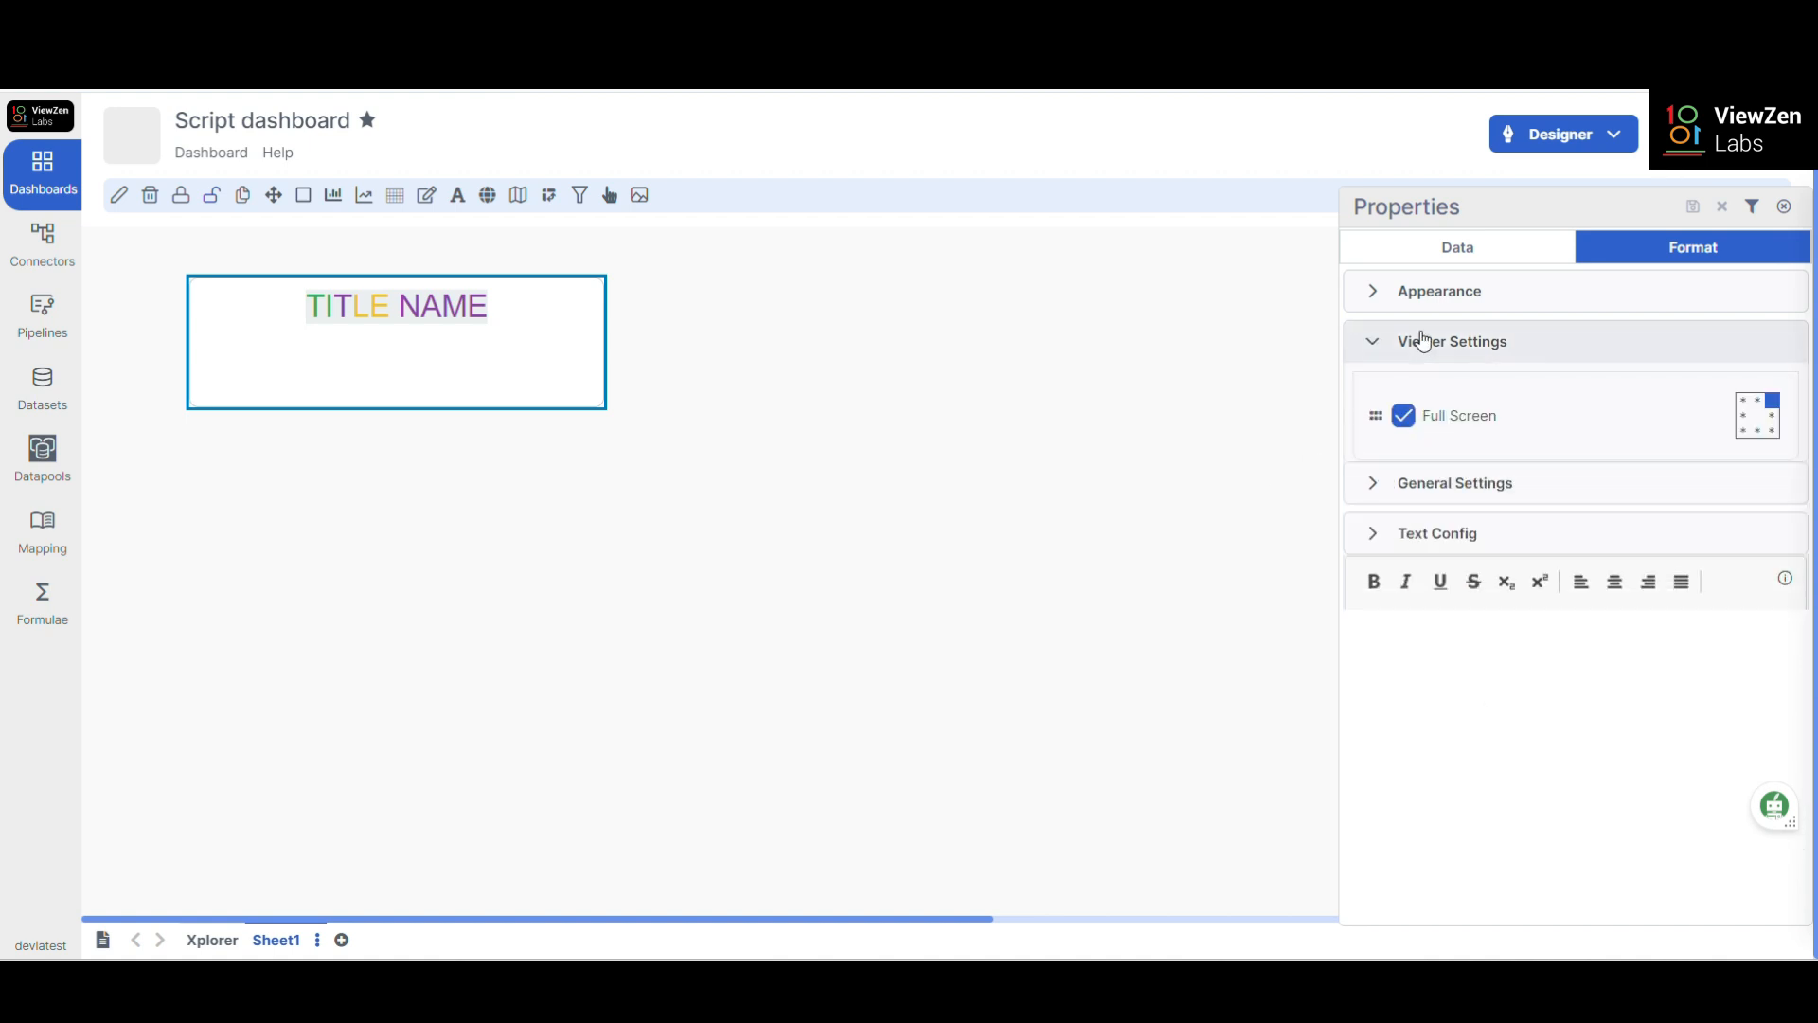
click(1744, 432)
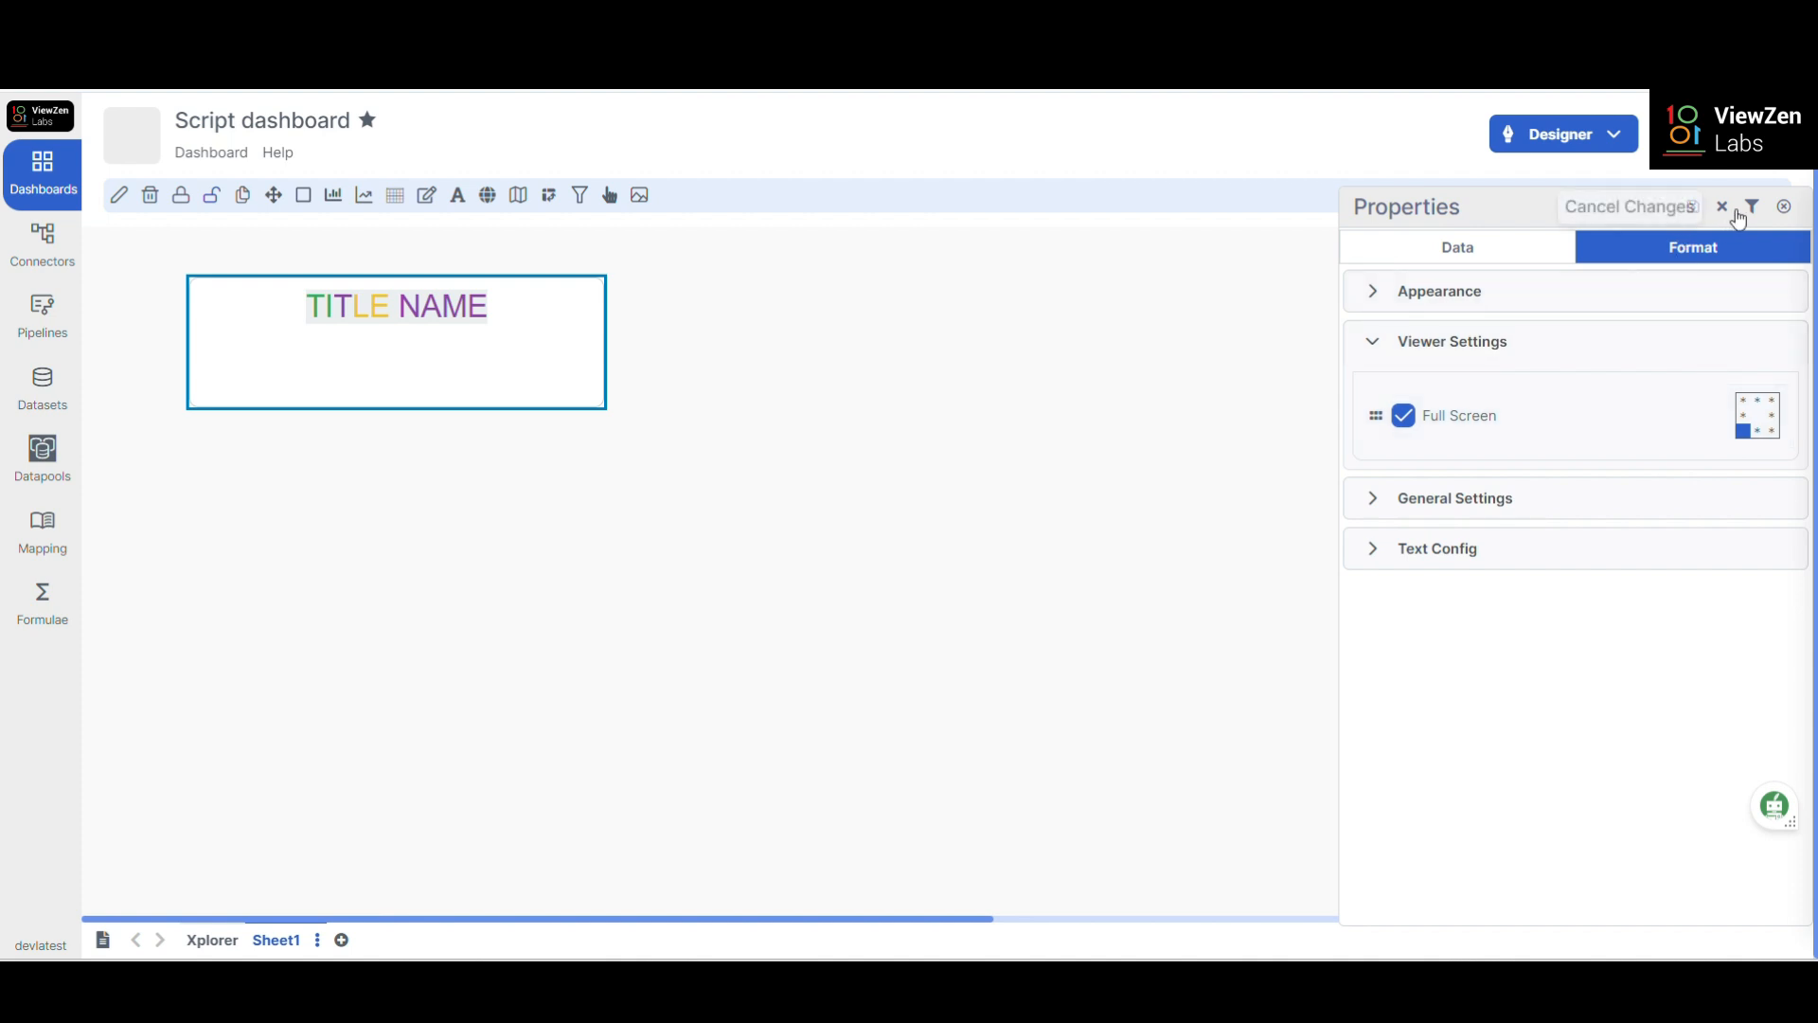
click(1784, 207)
click(1628, 142)
click(1565, 170)
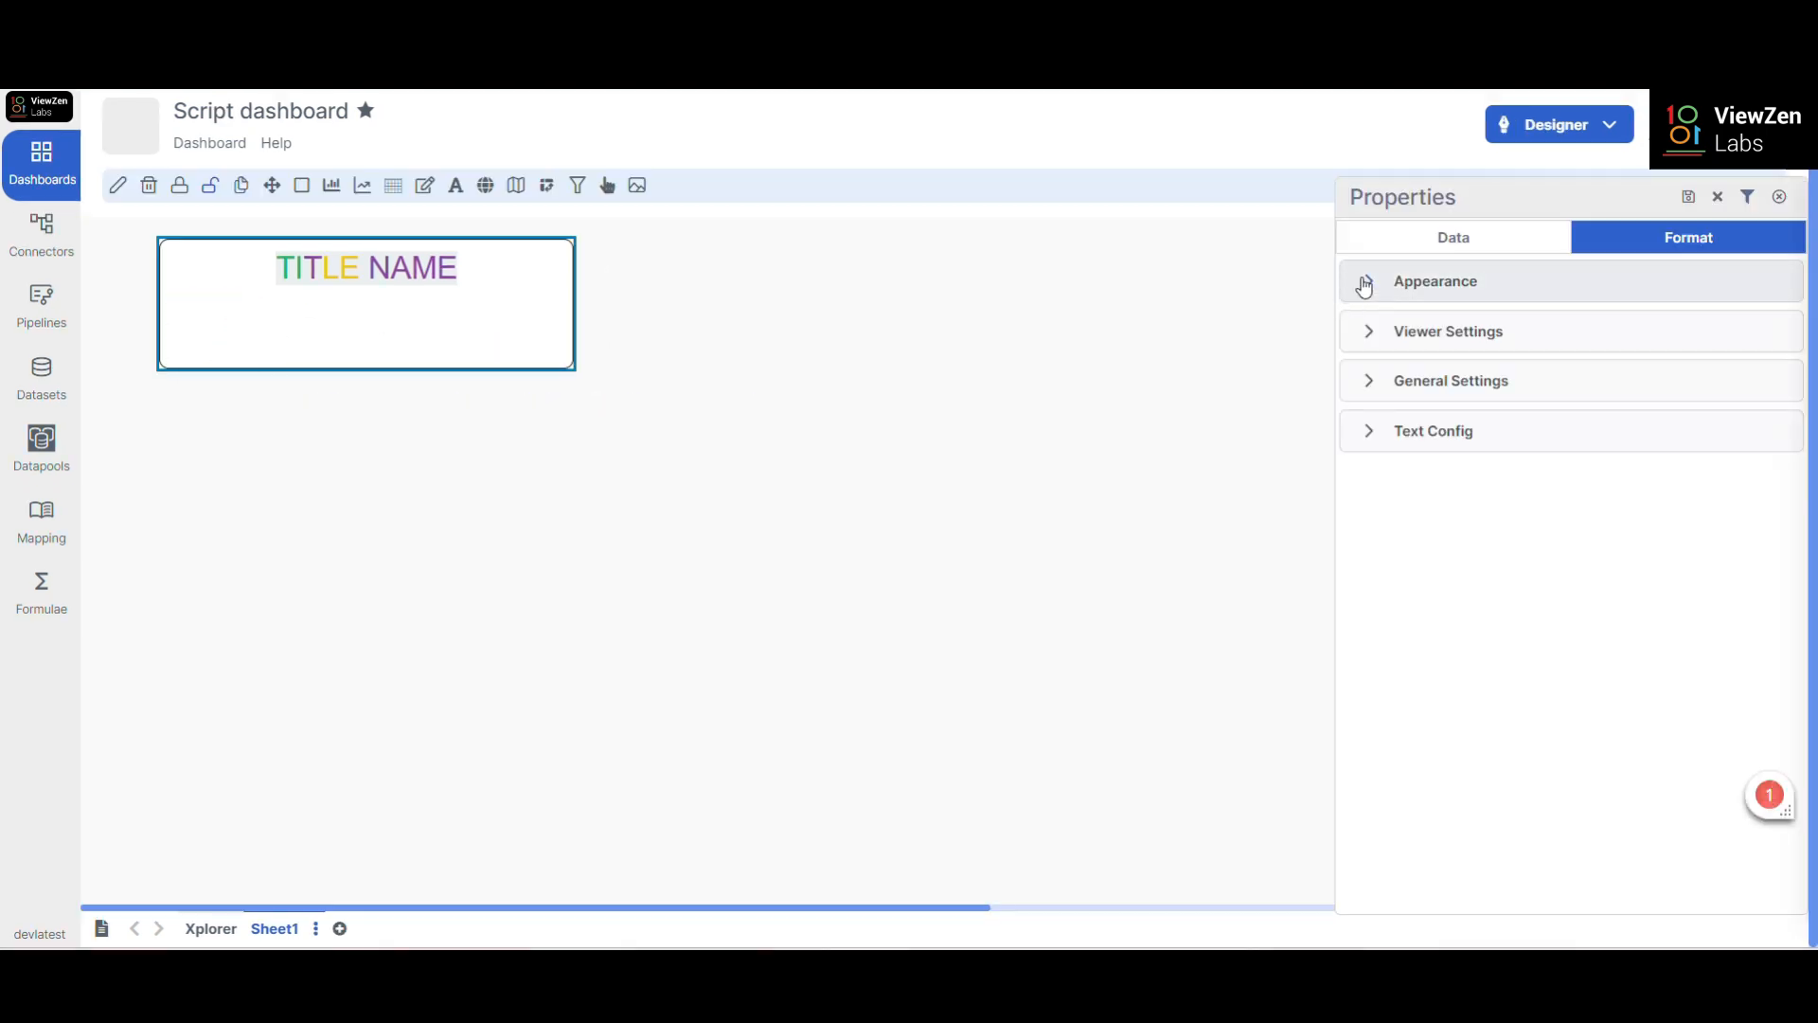
- Examine the title component's Appearance settings, including the shadow and border style options
click(1373, 282)
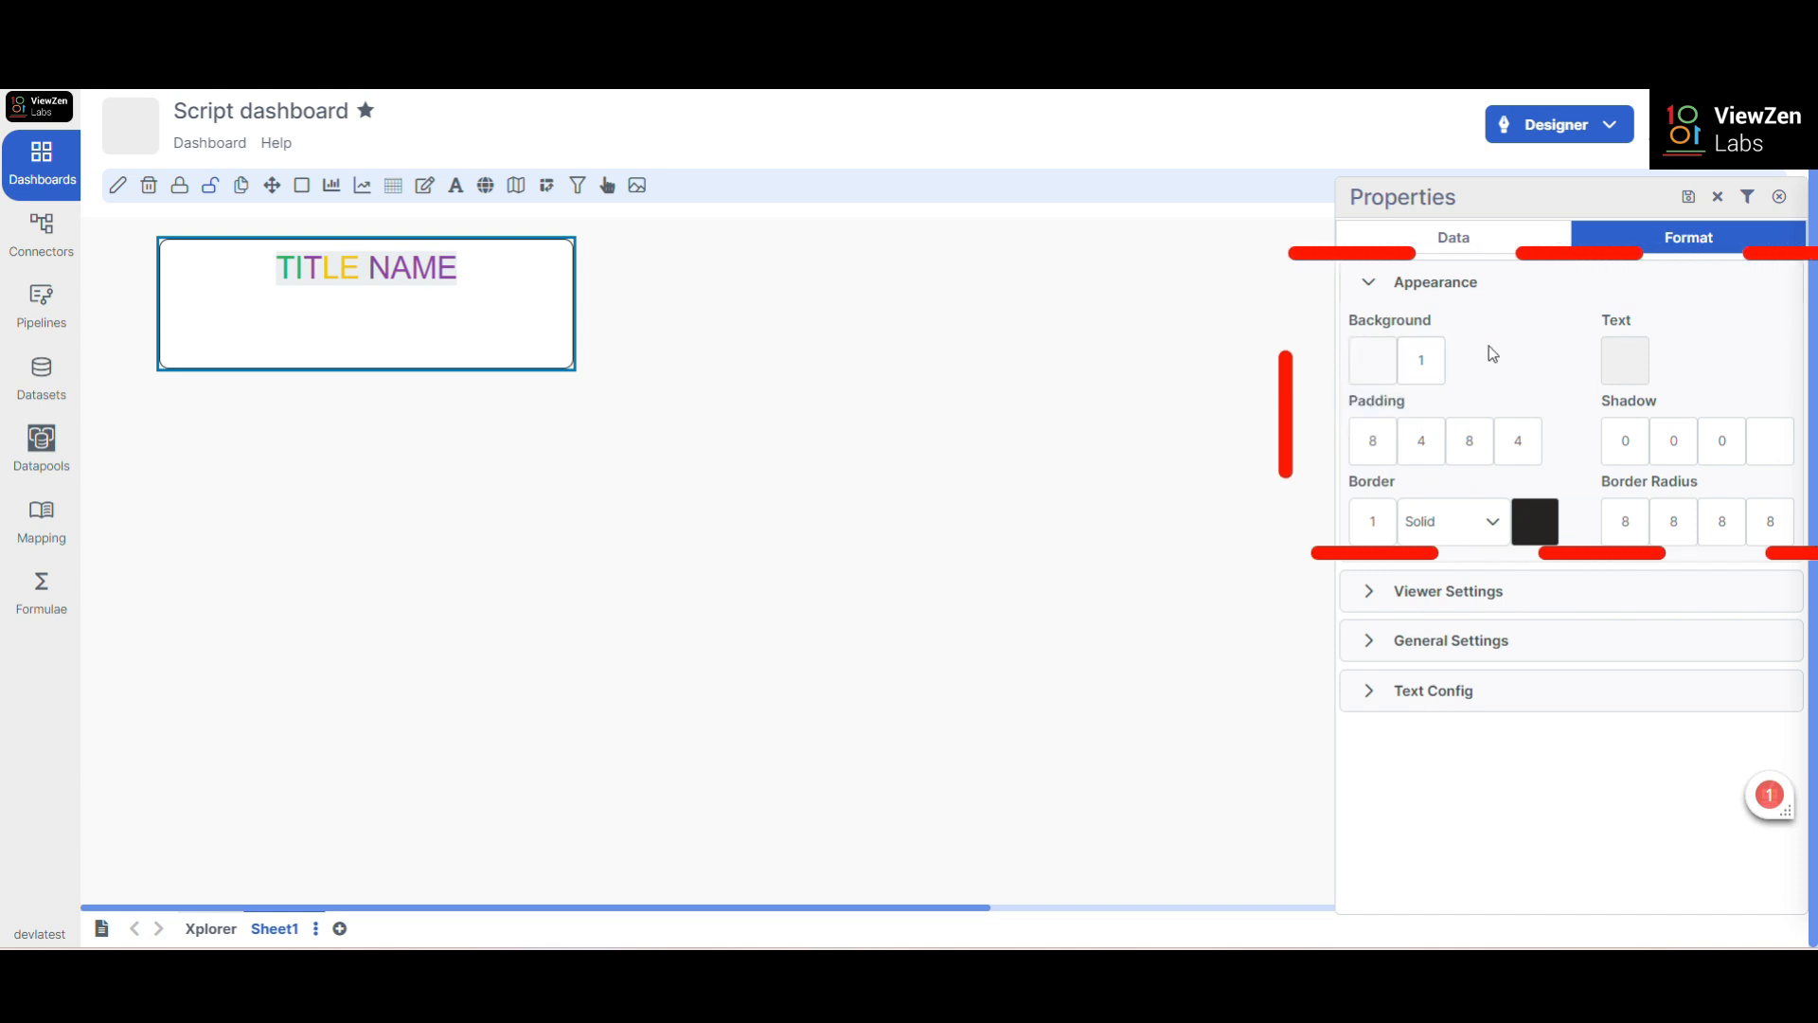
click(1637, 453)
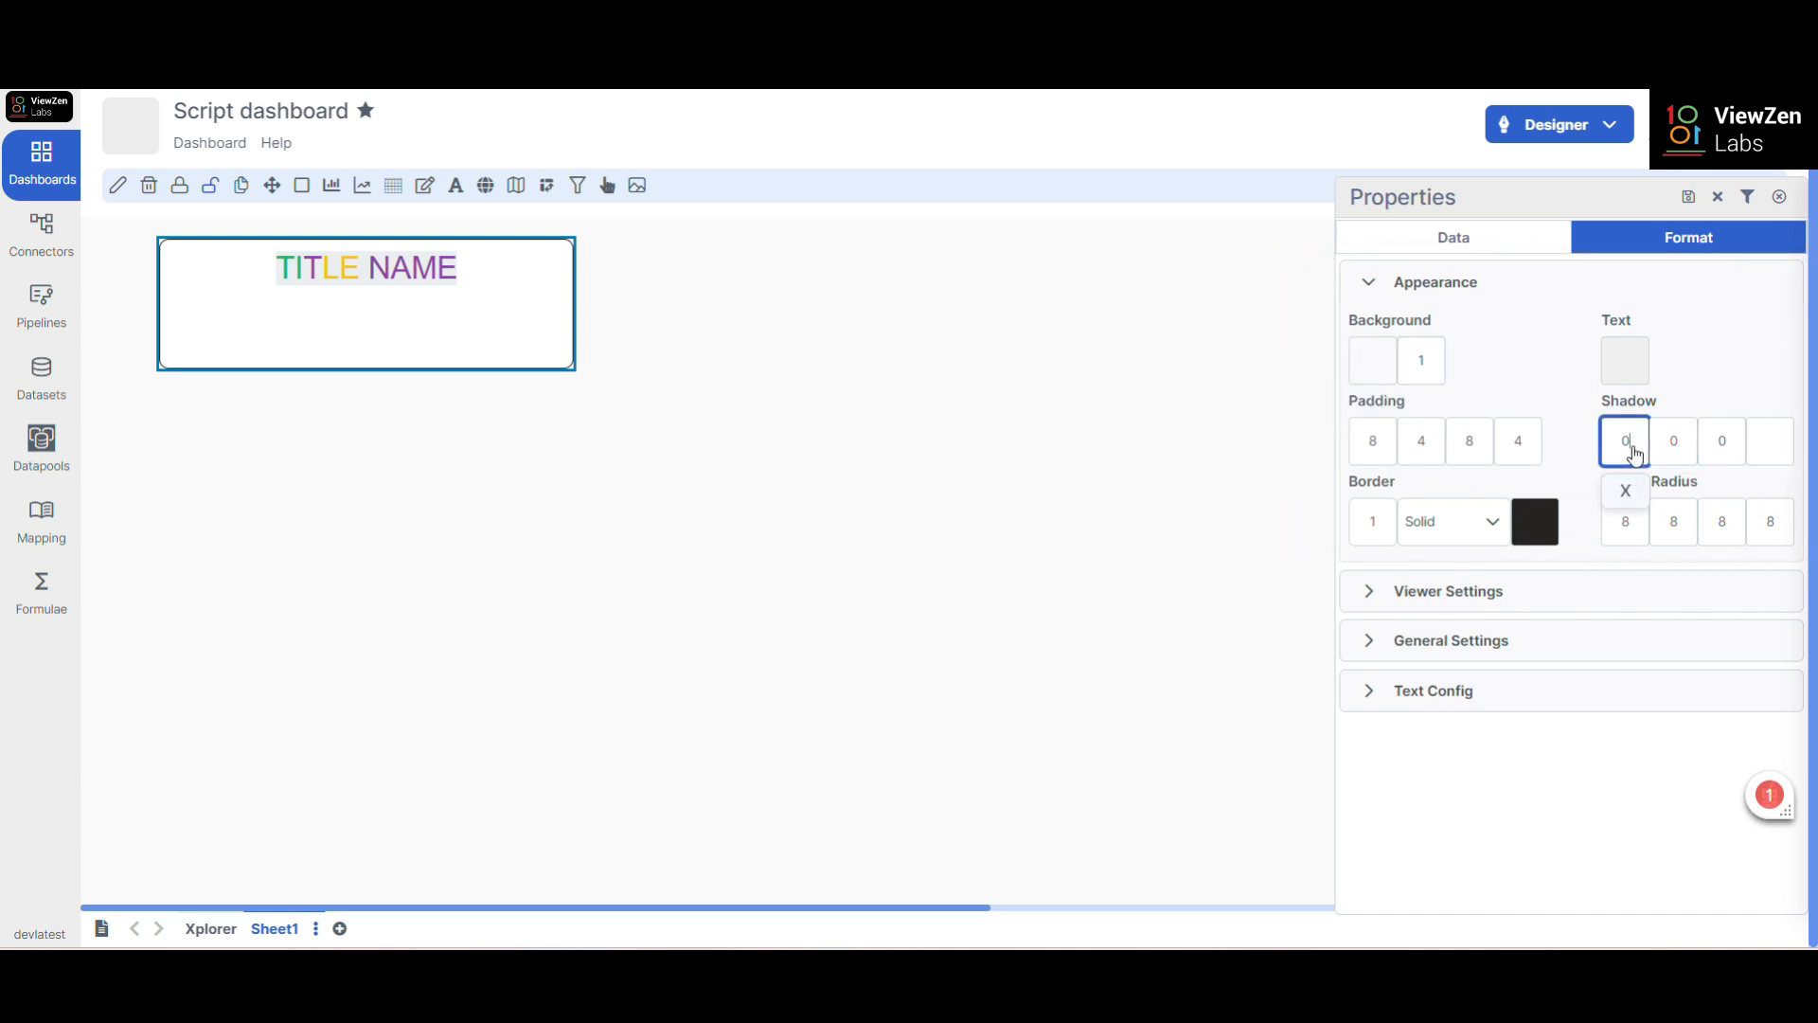
click(1483, 531)
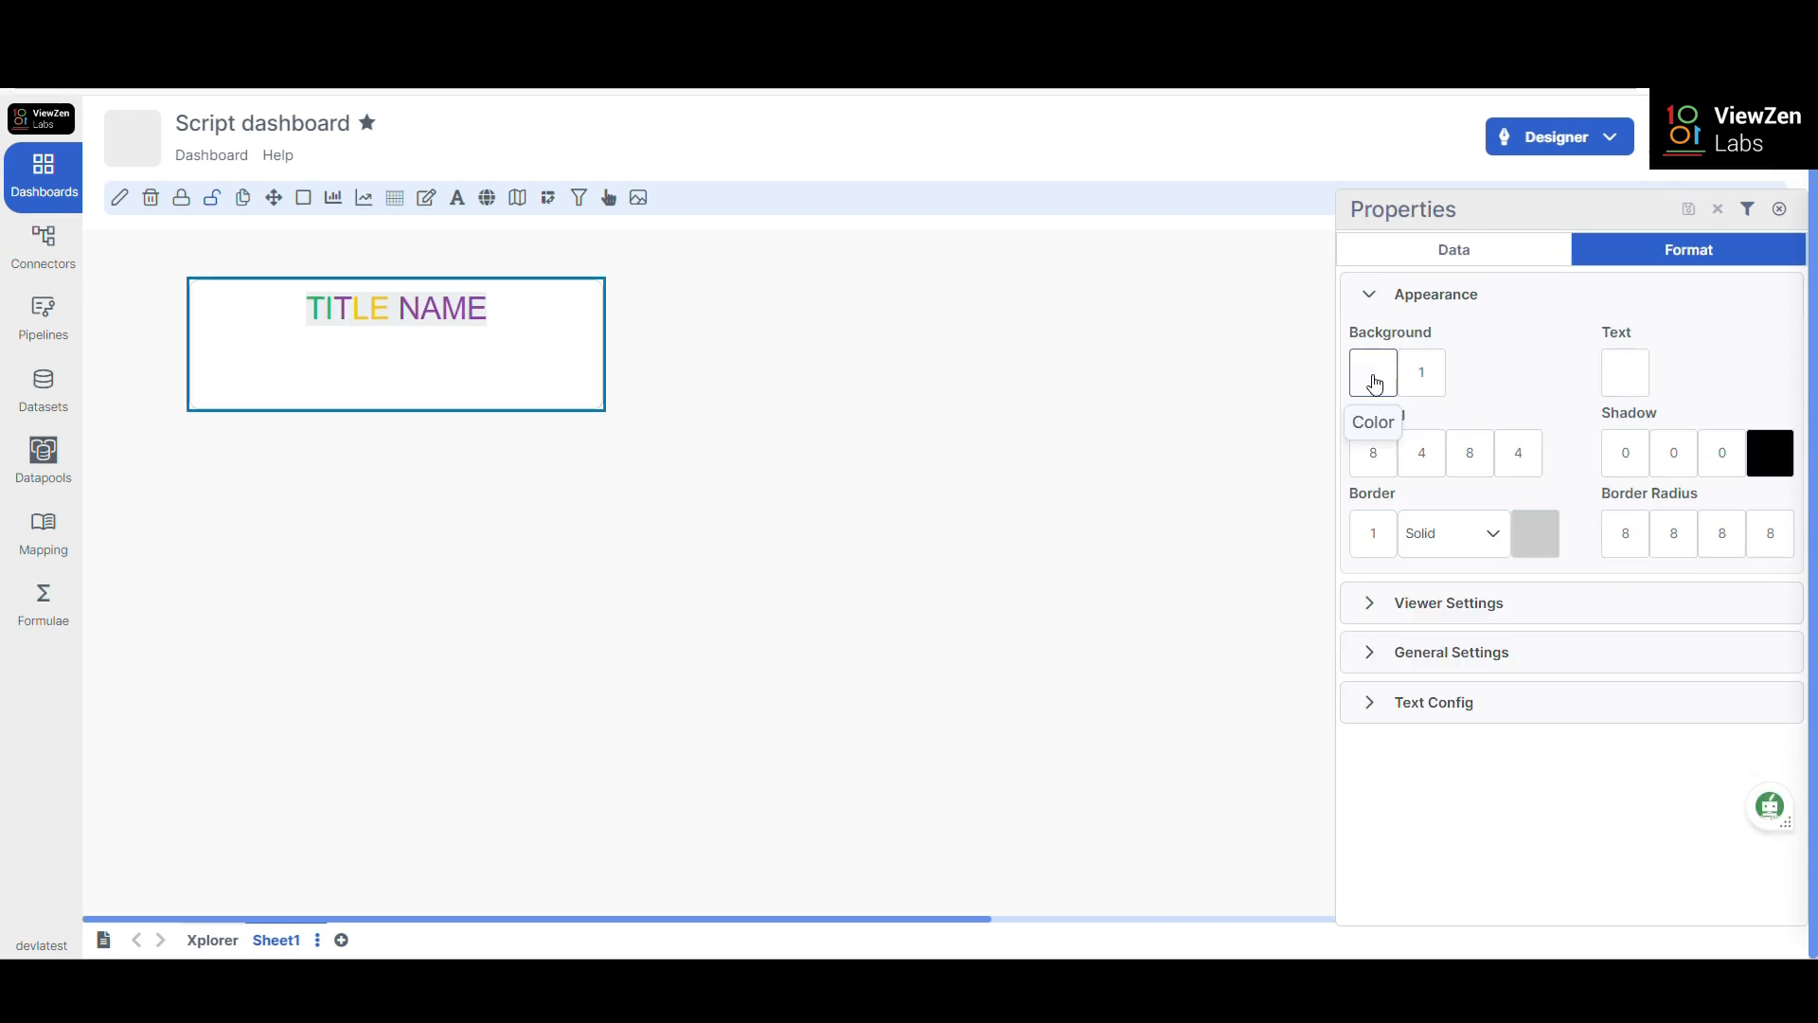
- Set the title component's background colour to #eee6e6
click(1373, 370)
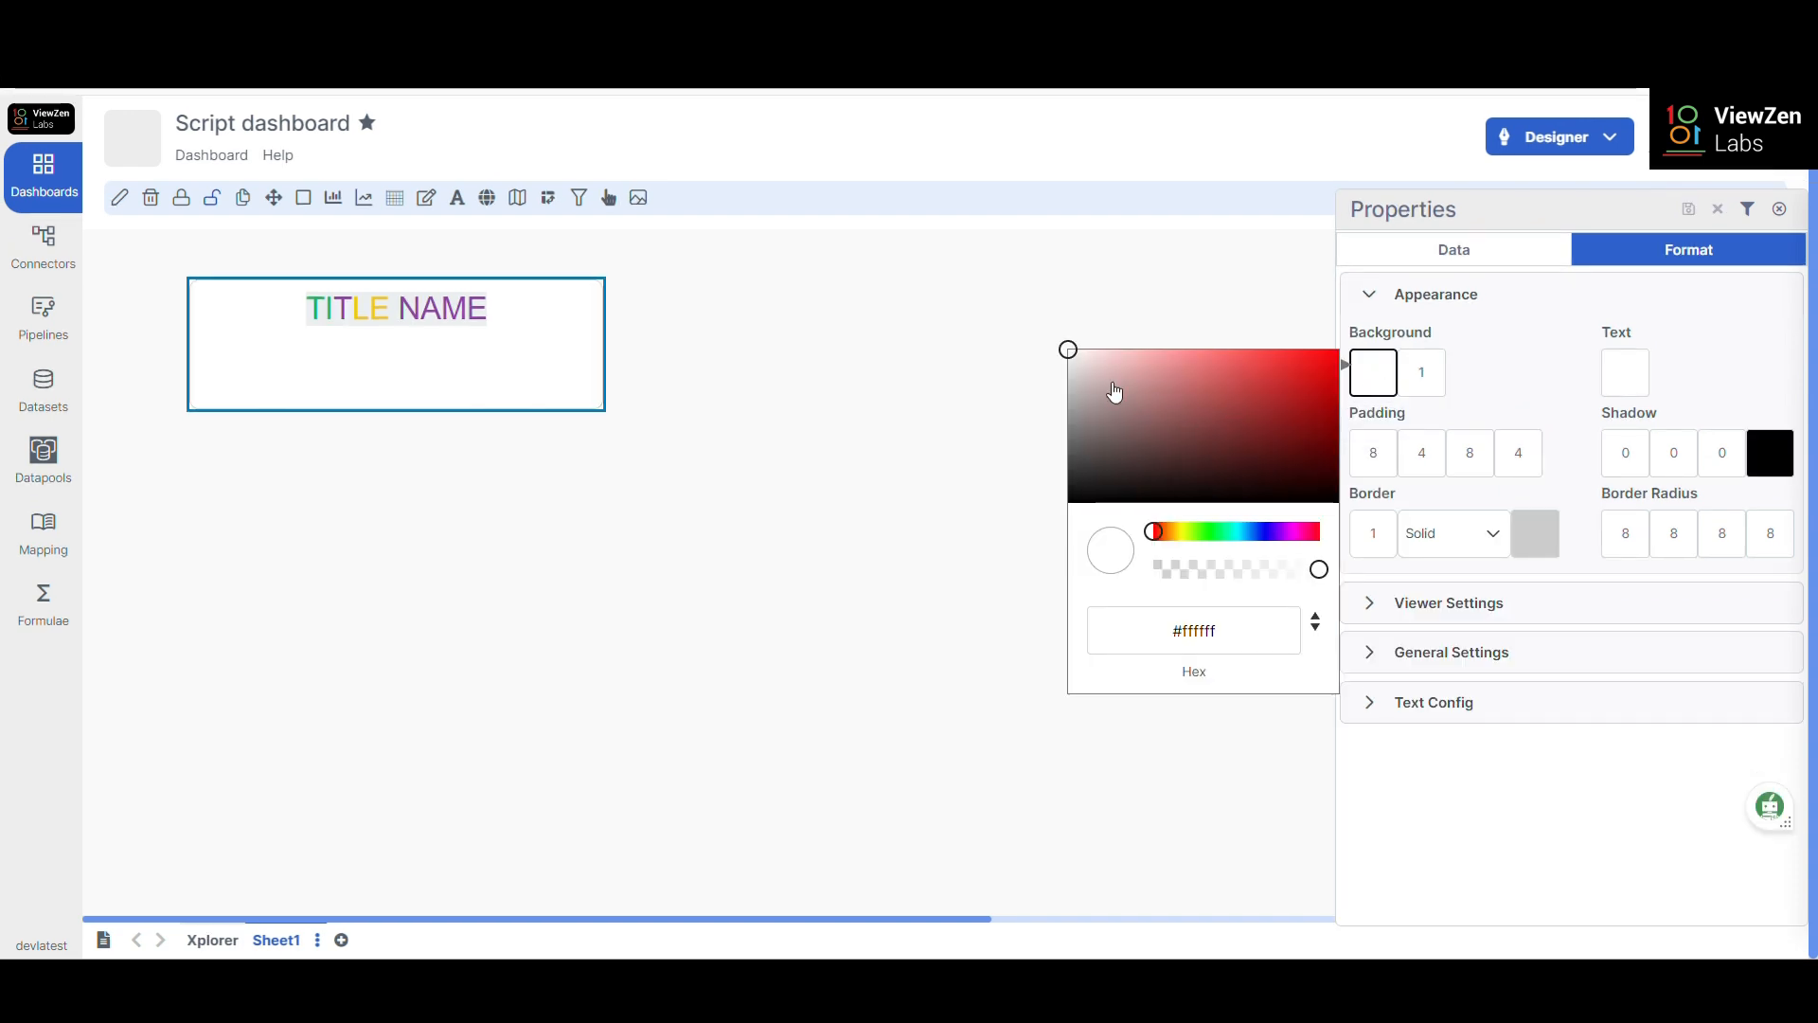
click(1080, 361)
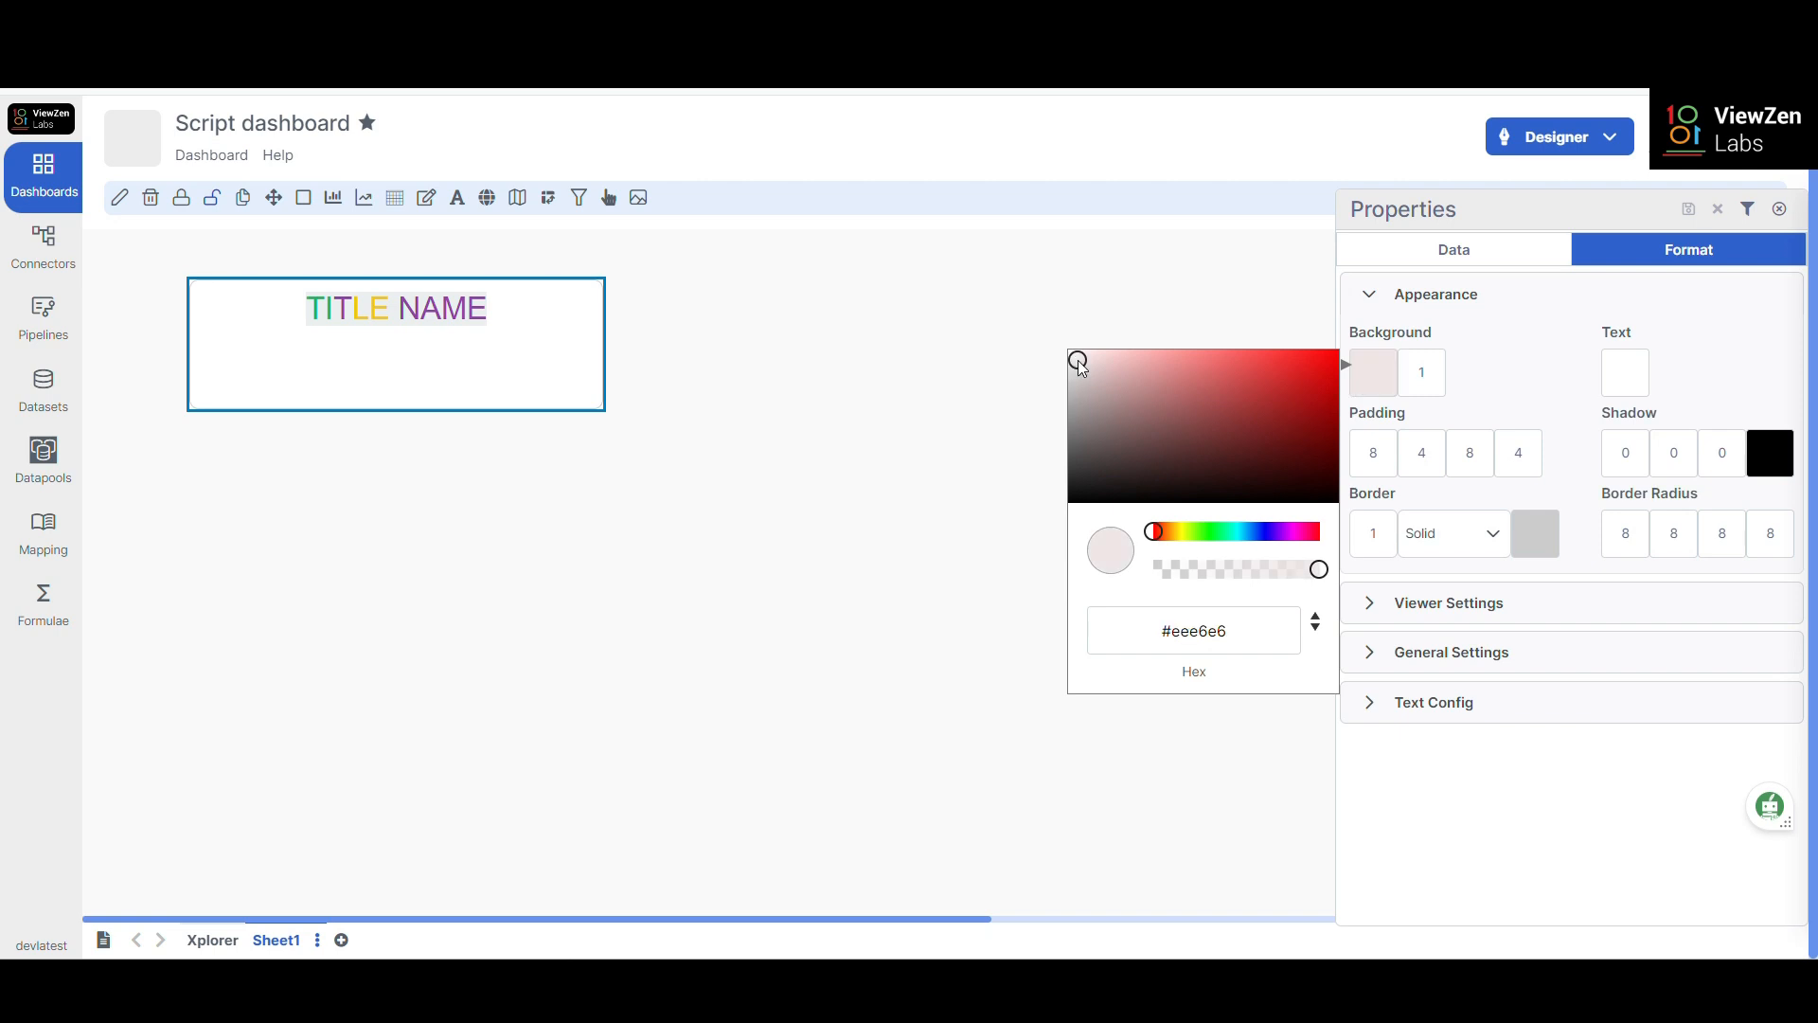
click(1316, 633)
click(1316, 633)
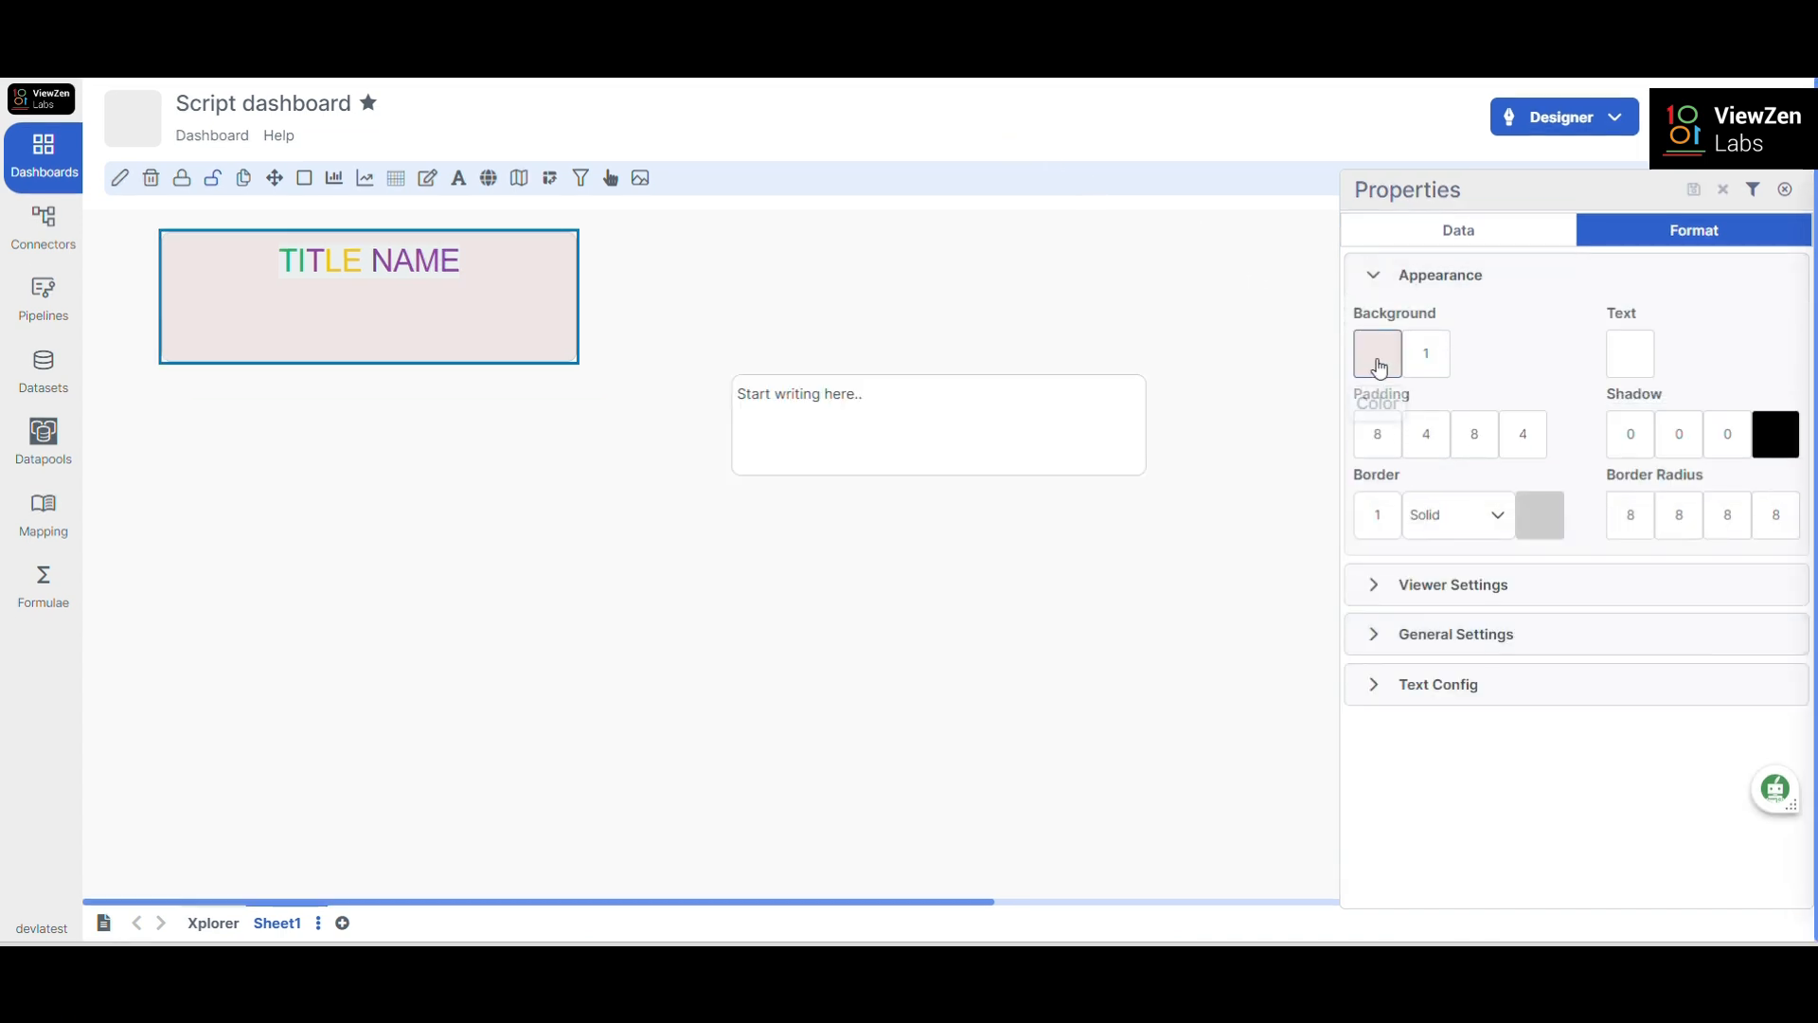
- Copy the hex code #eee6e6 of the title component's background colour
click(1373, 370)
triple_click(1140, 629)
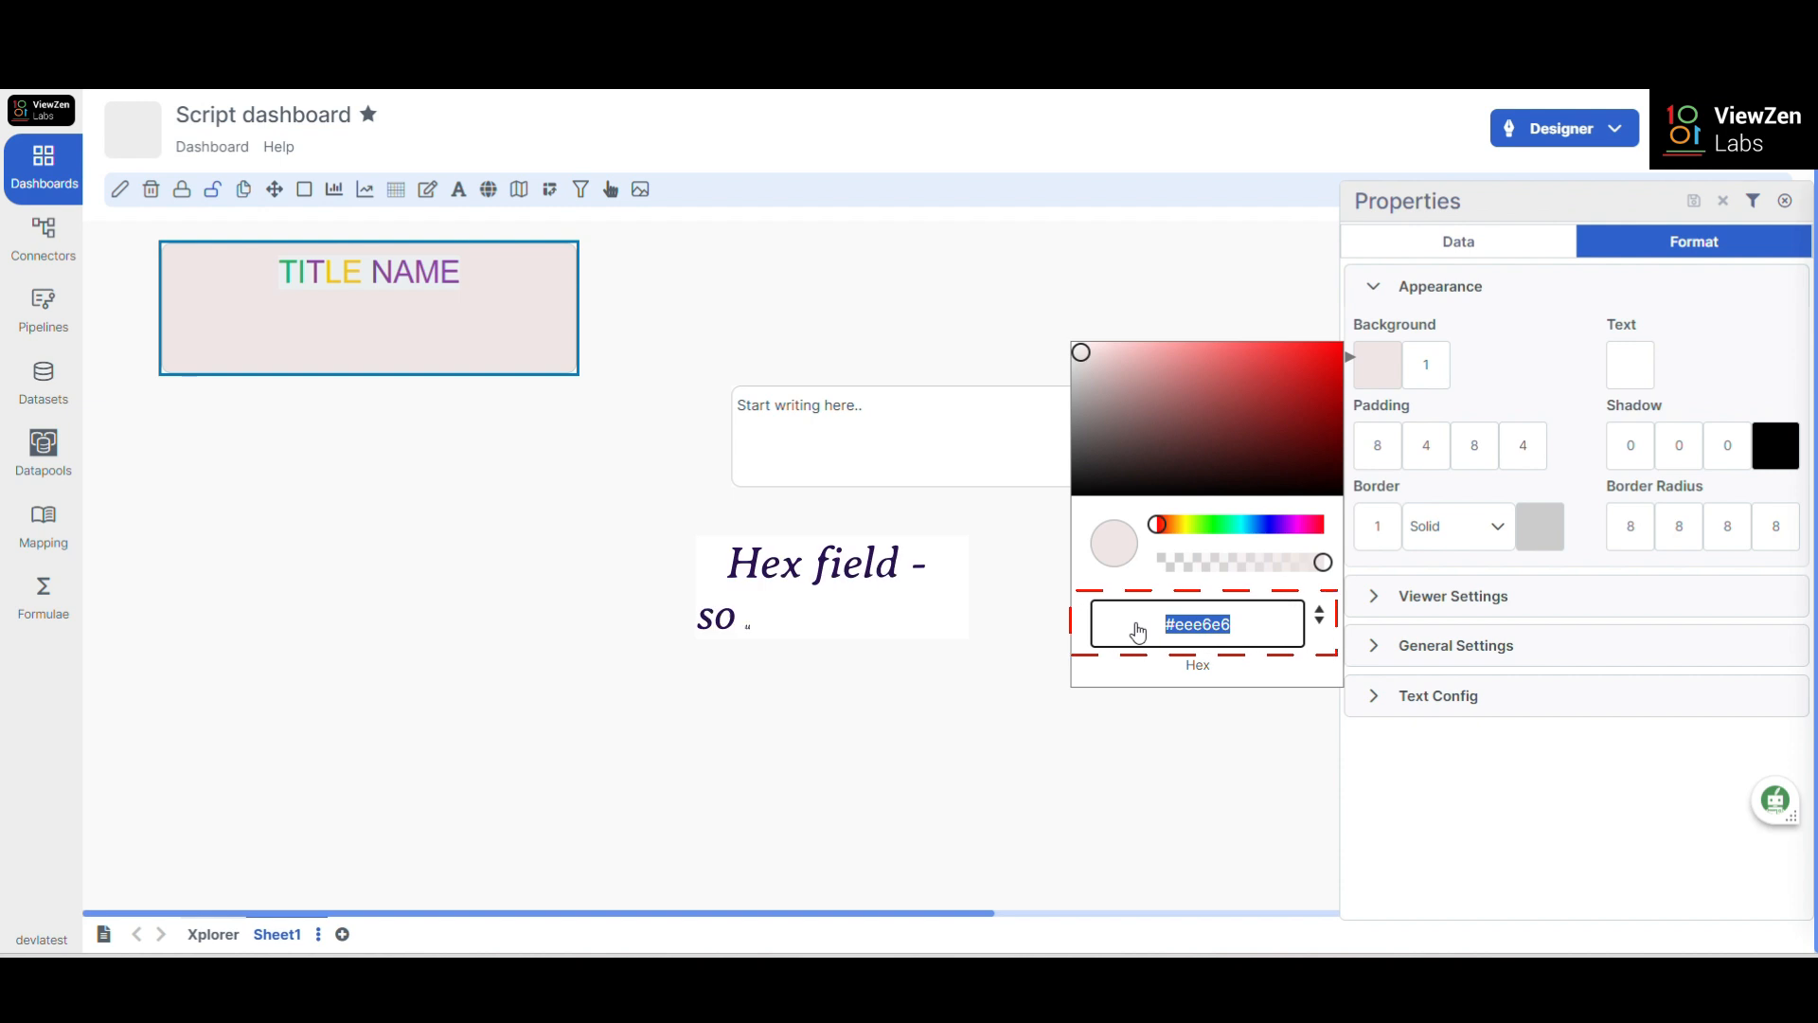
triple_click(1139, 633)
key(ctrl+c)
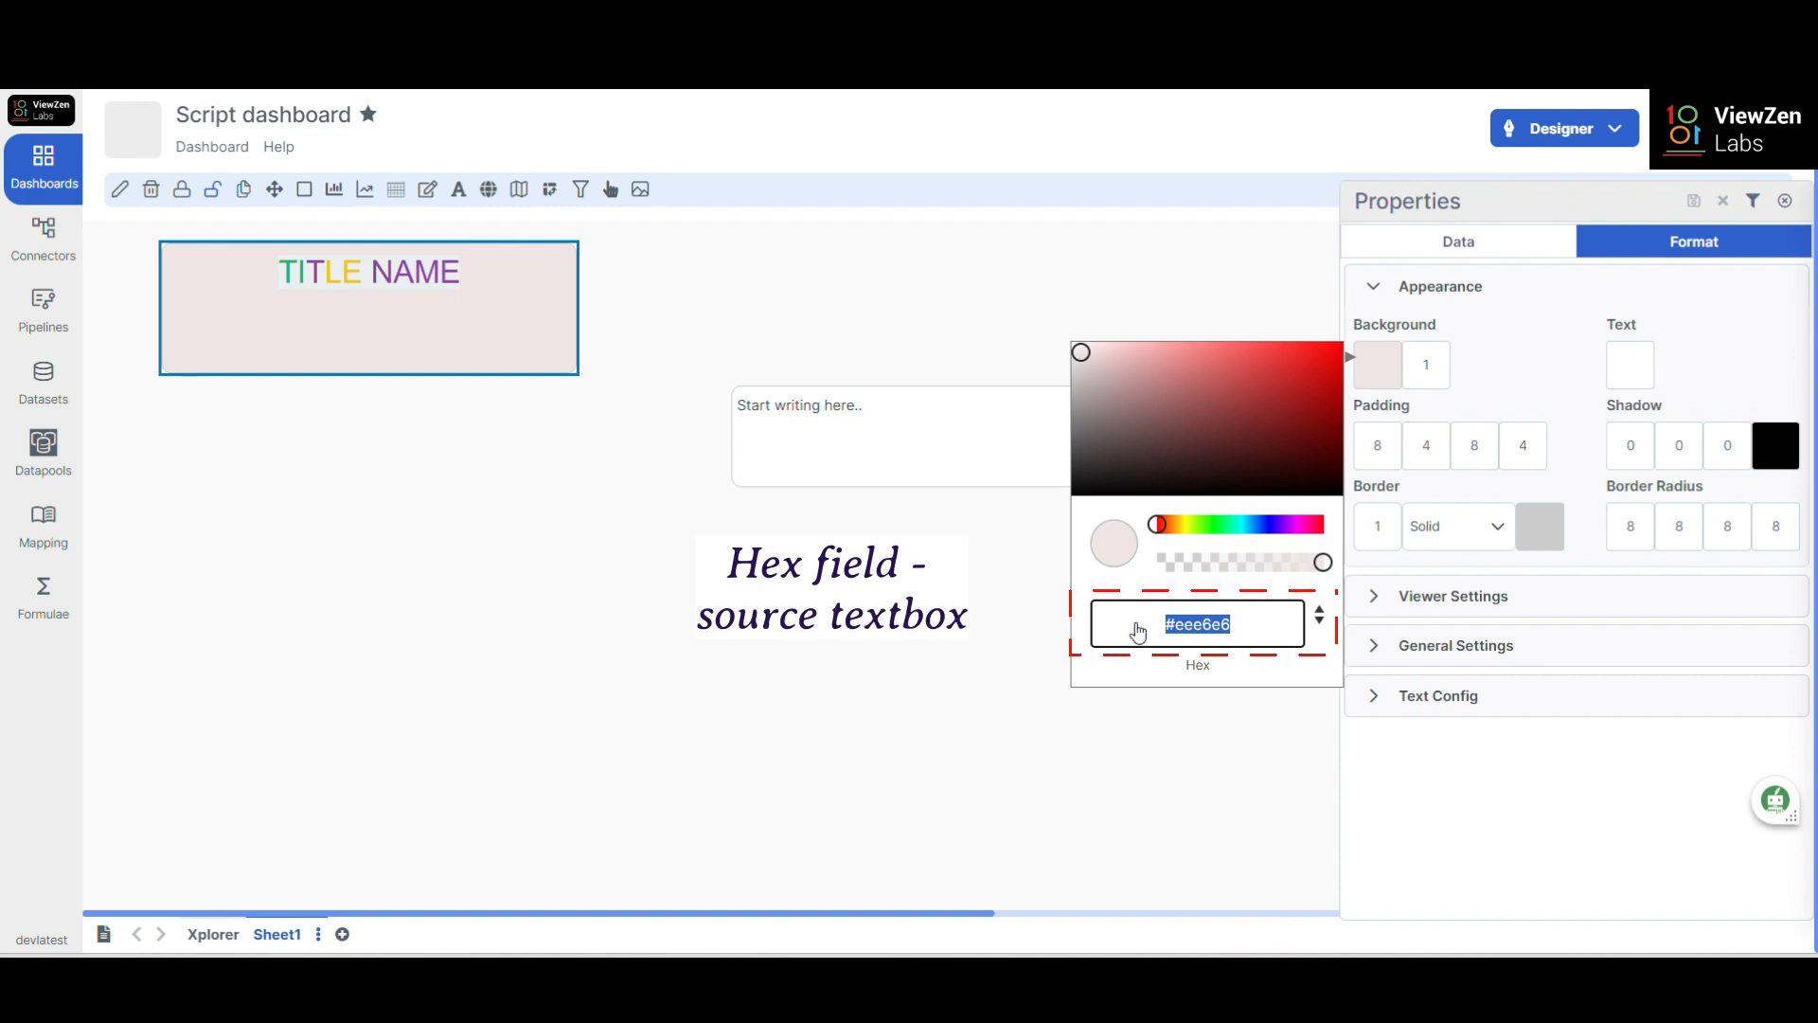
click(1783, 201)
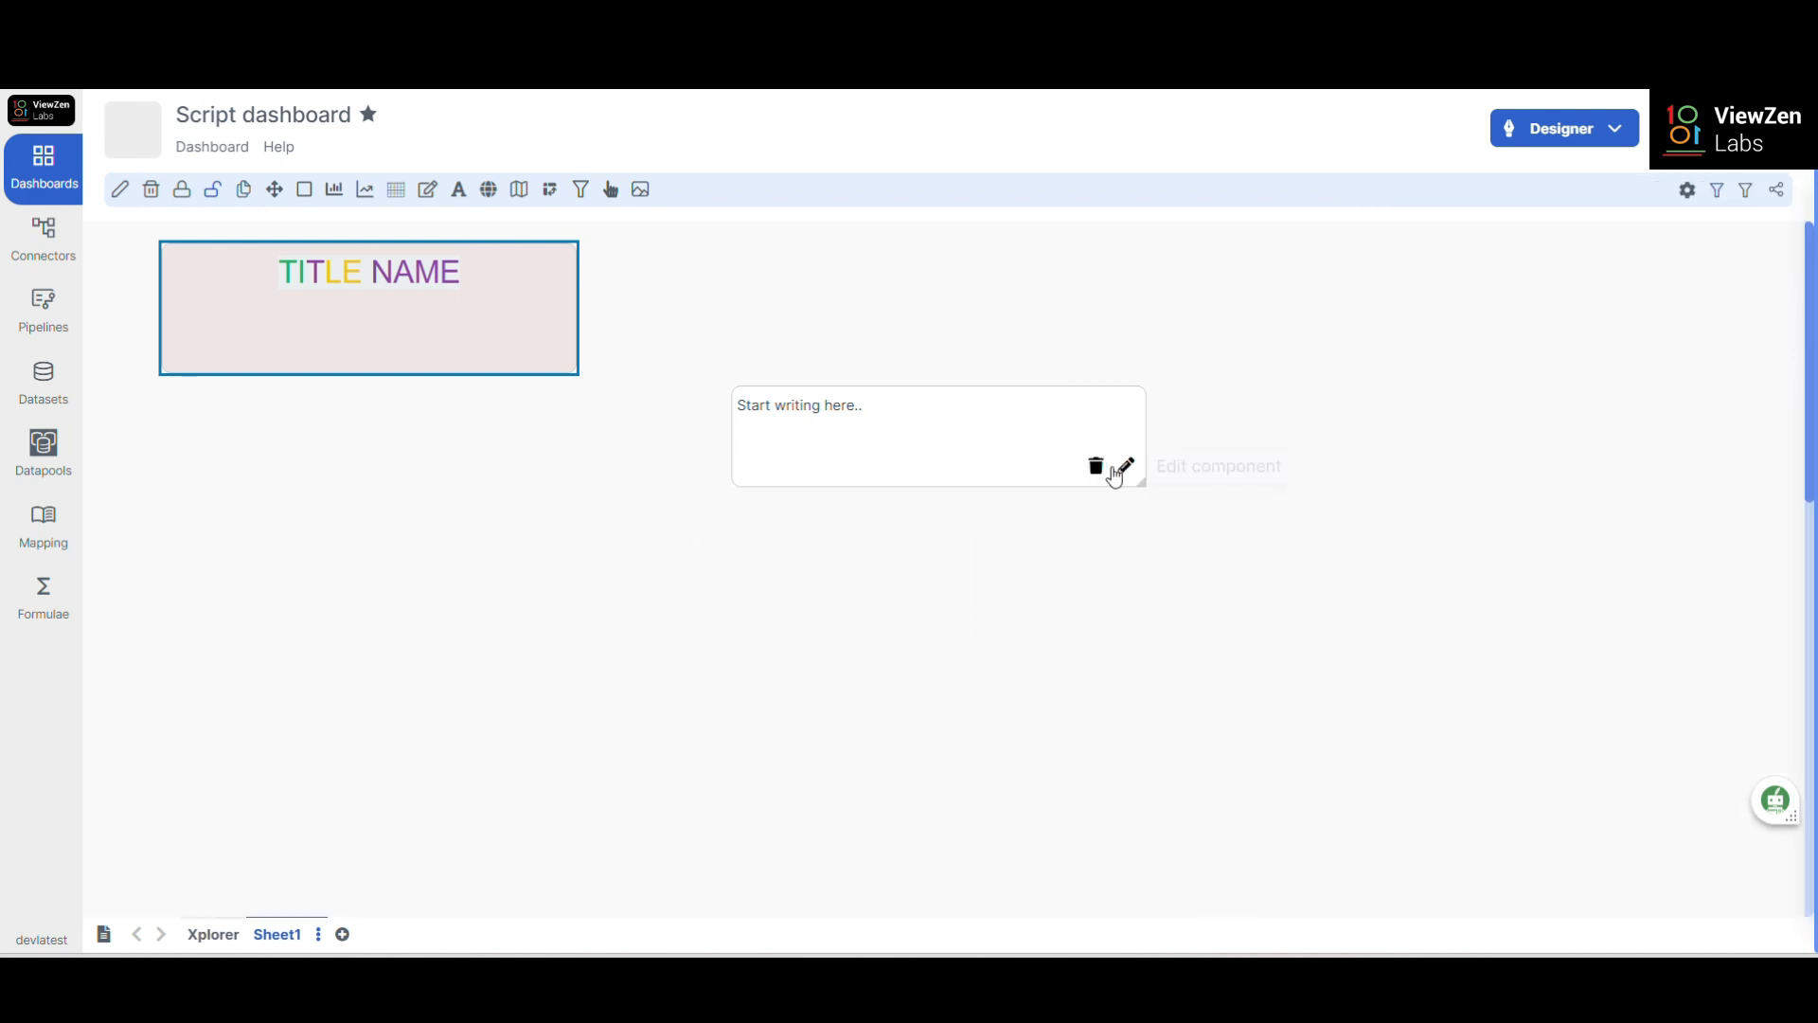
- Apply the copied hex colour #eee6e6 as the background of the "Start writing here.." text component
click(1124, 466)
click(1382, 289)
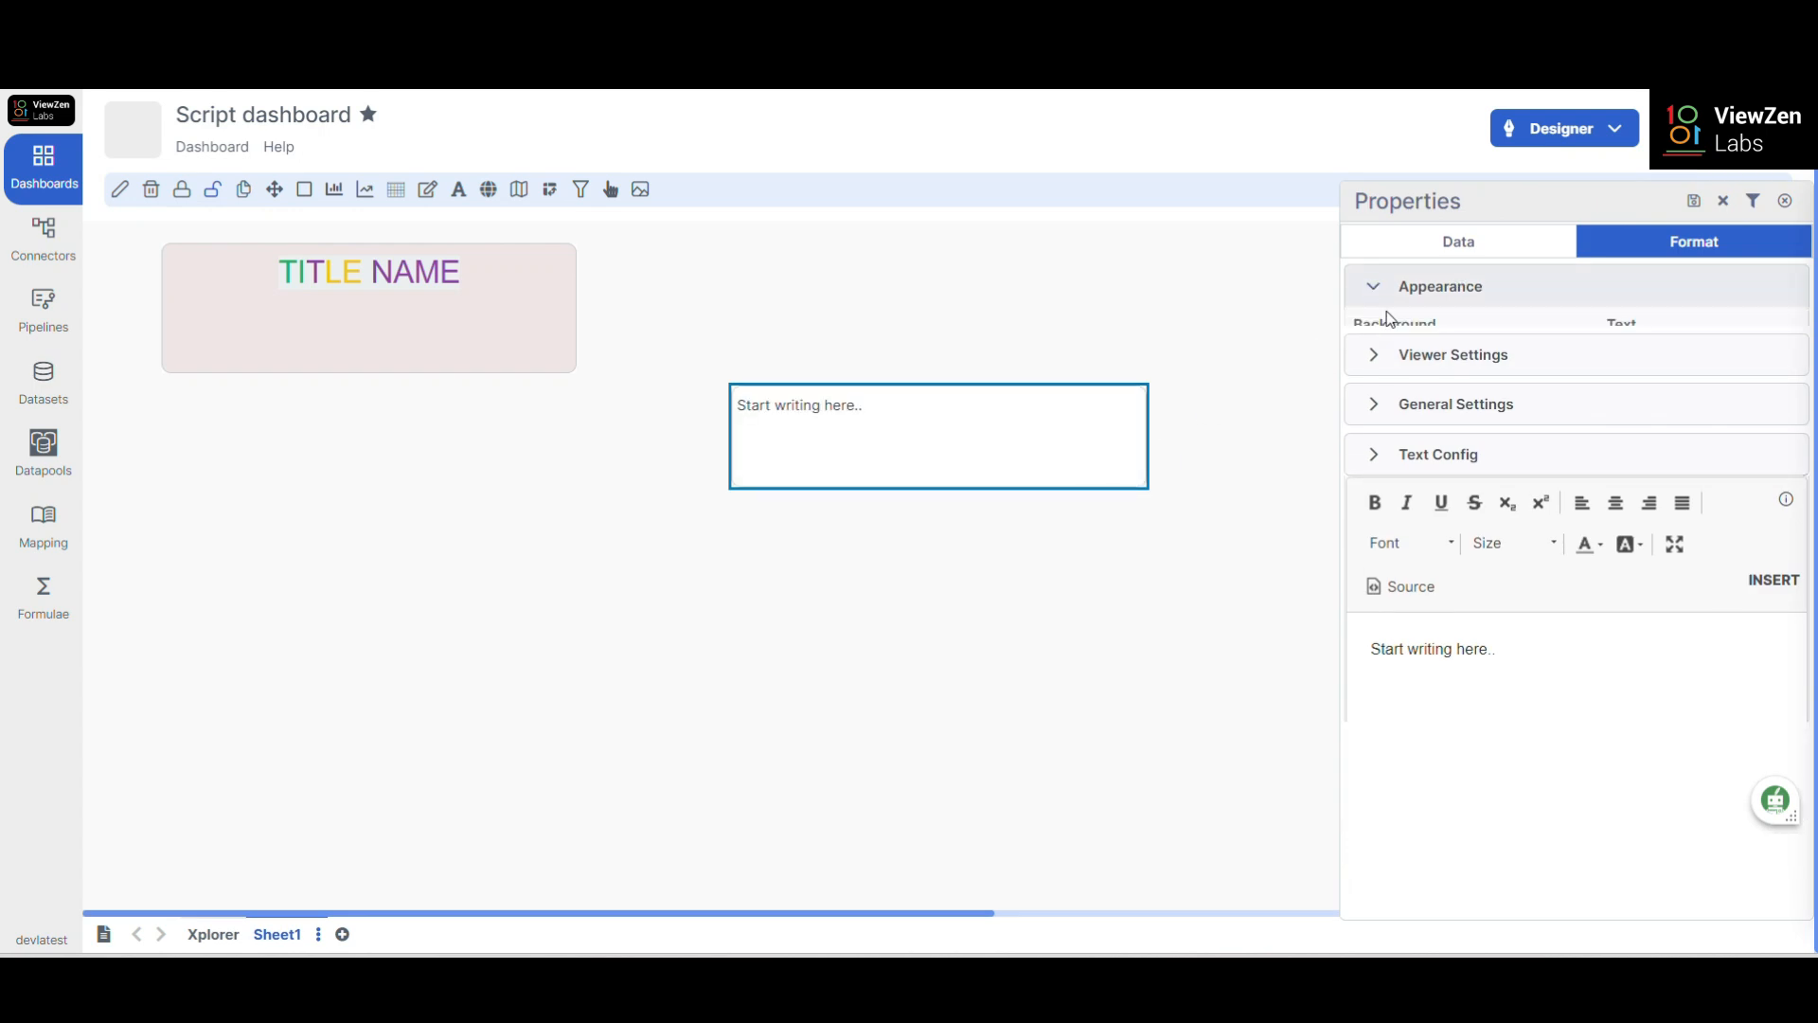
click(1384, 362)
triple_click(1222, 634)
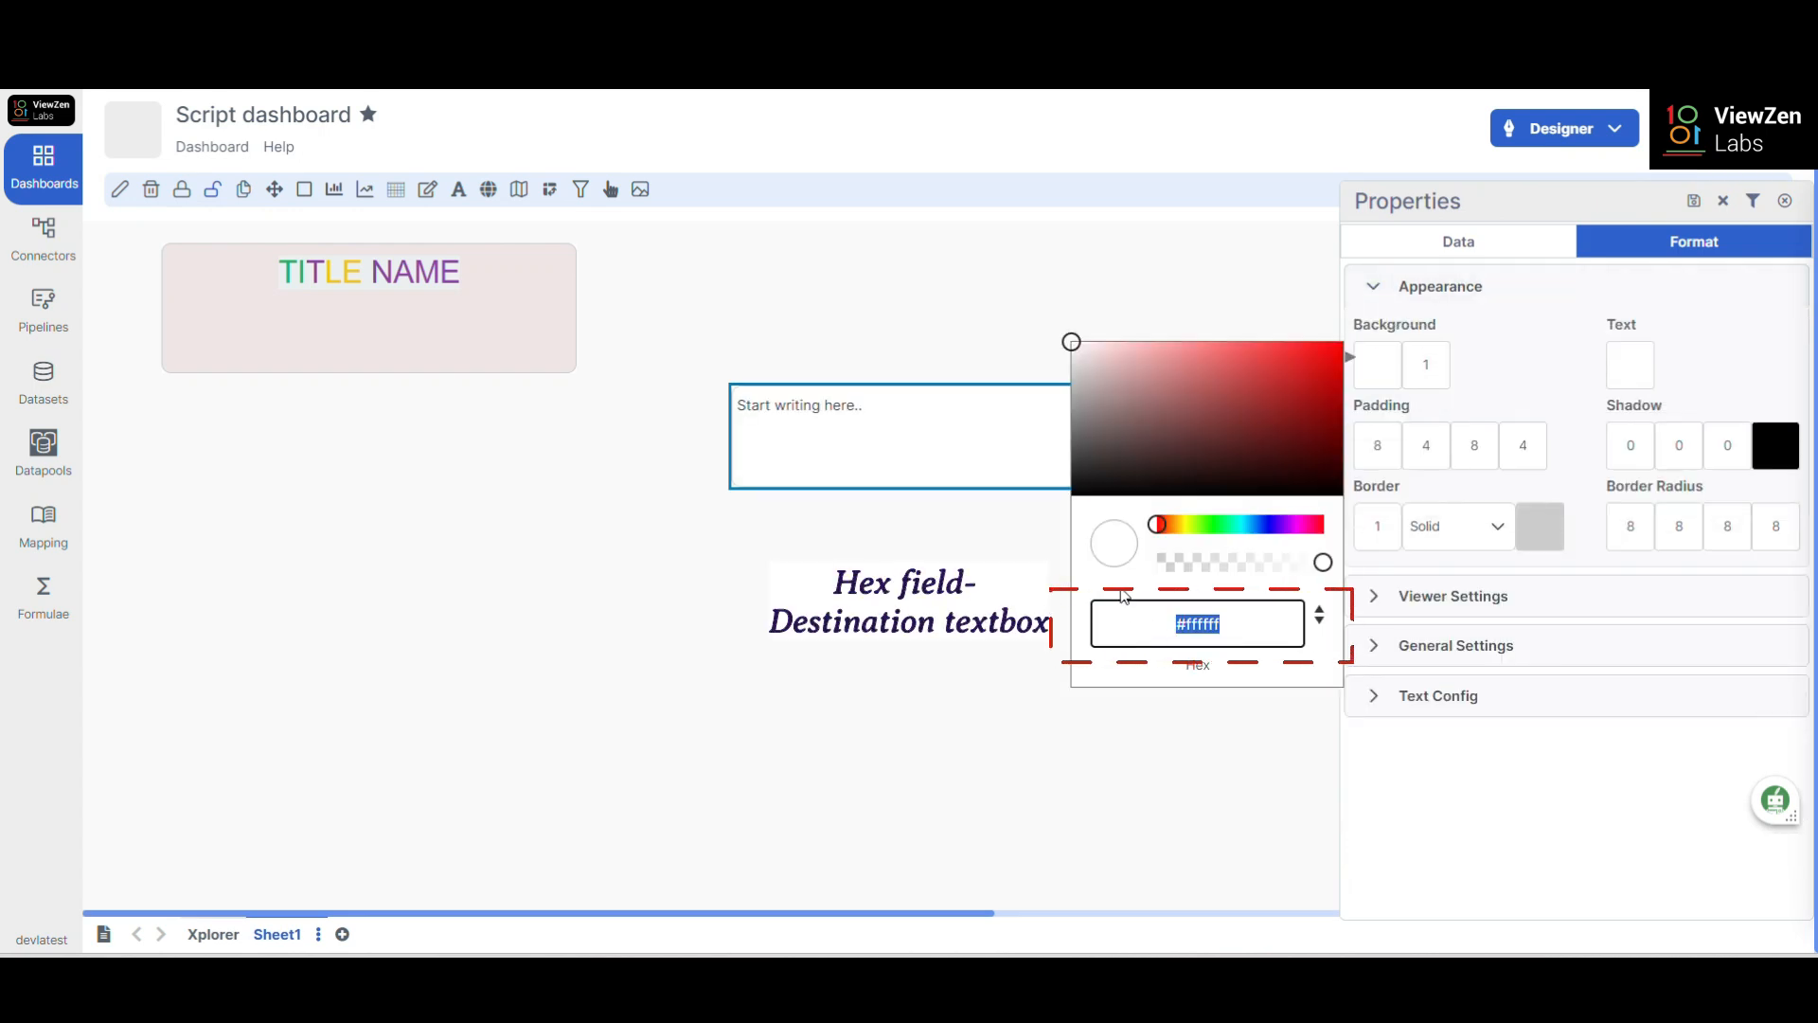
key(ctrl+v)
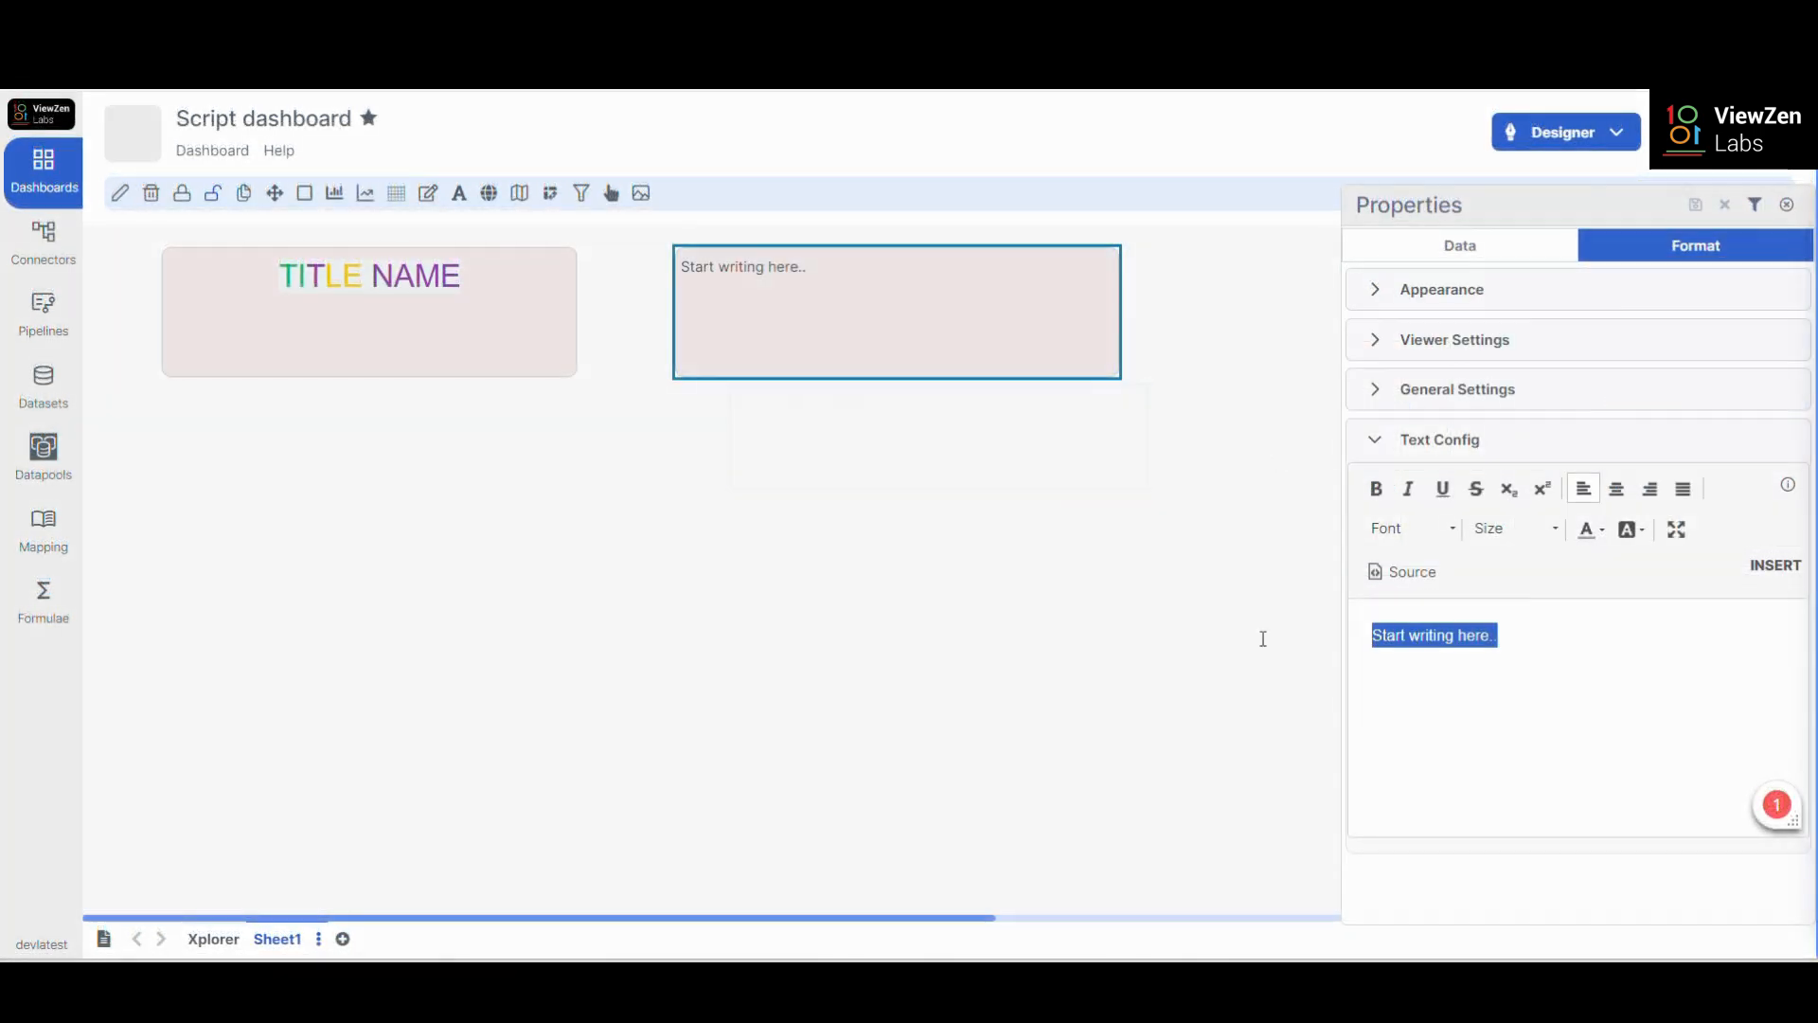
- Replace the second component's placeholder text with "HELLO" and format it bold, centred and at size 28
text(HELLO)
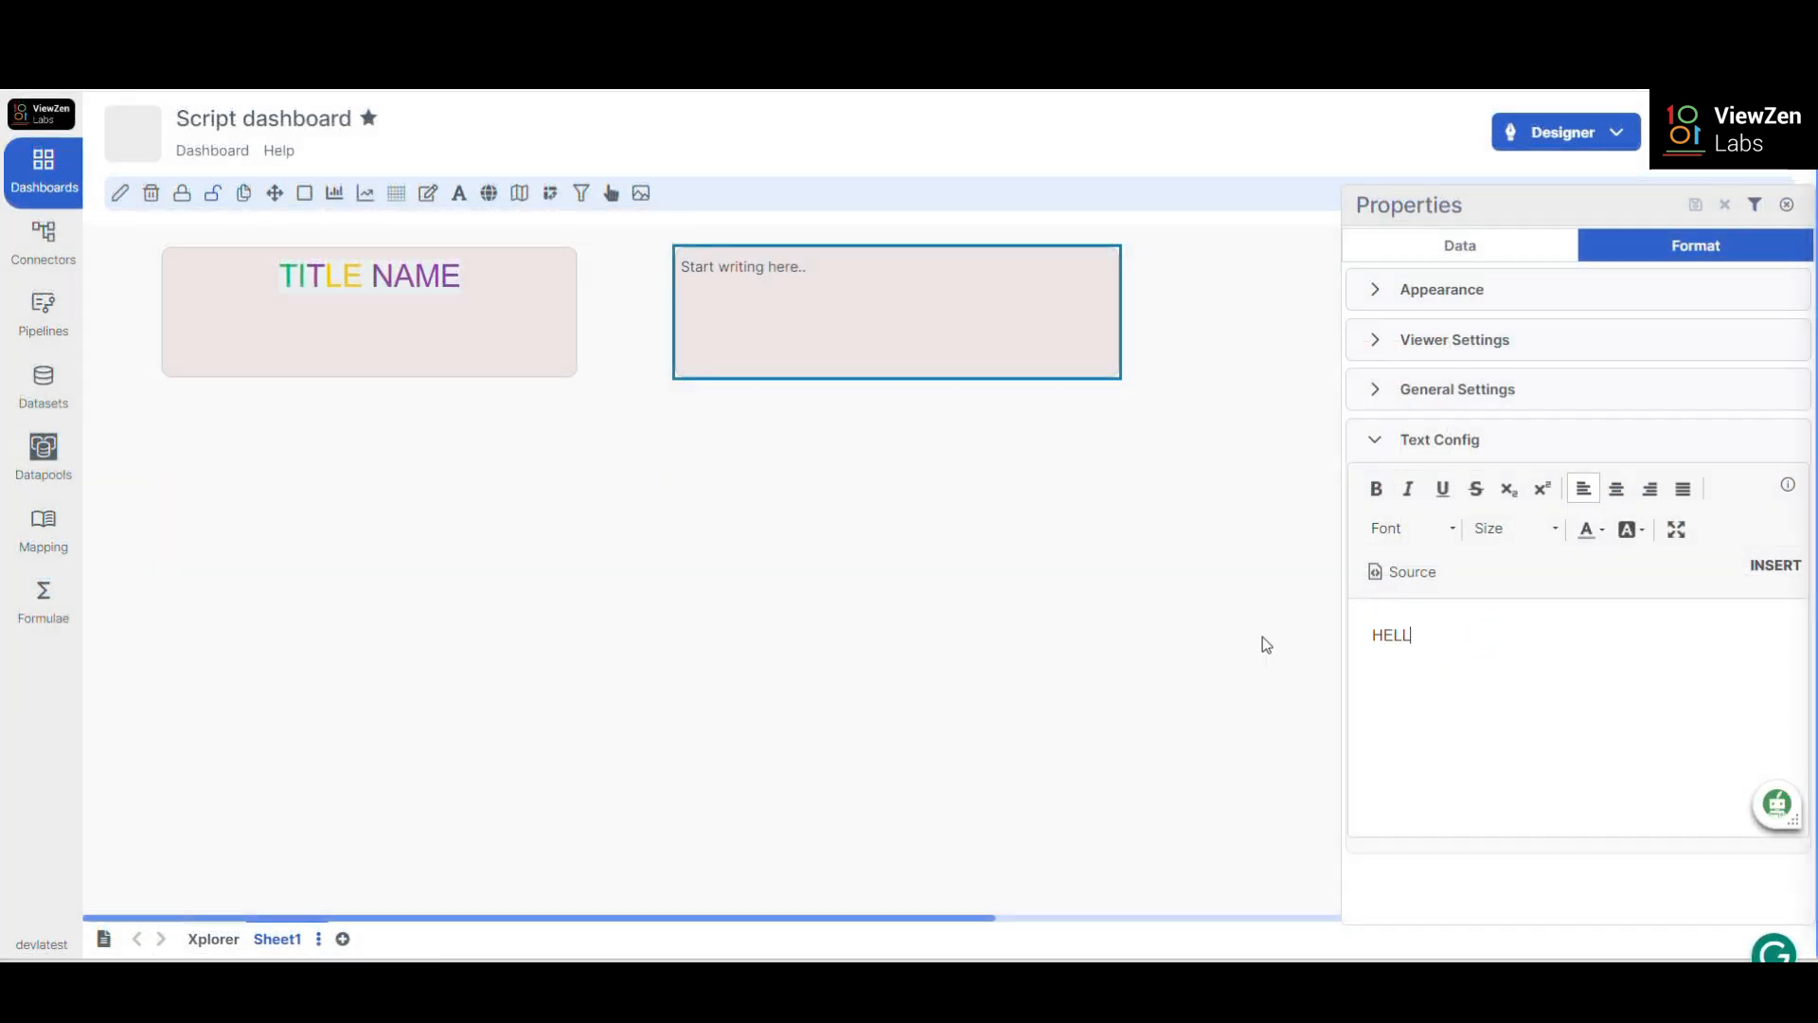
drag(1520, 653, 1336, 637)
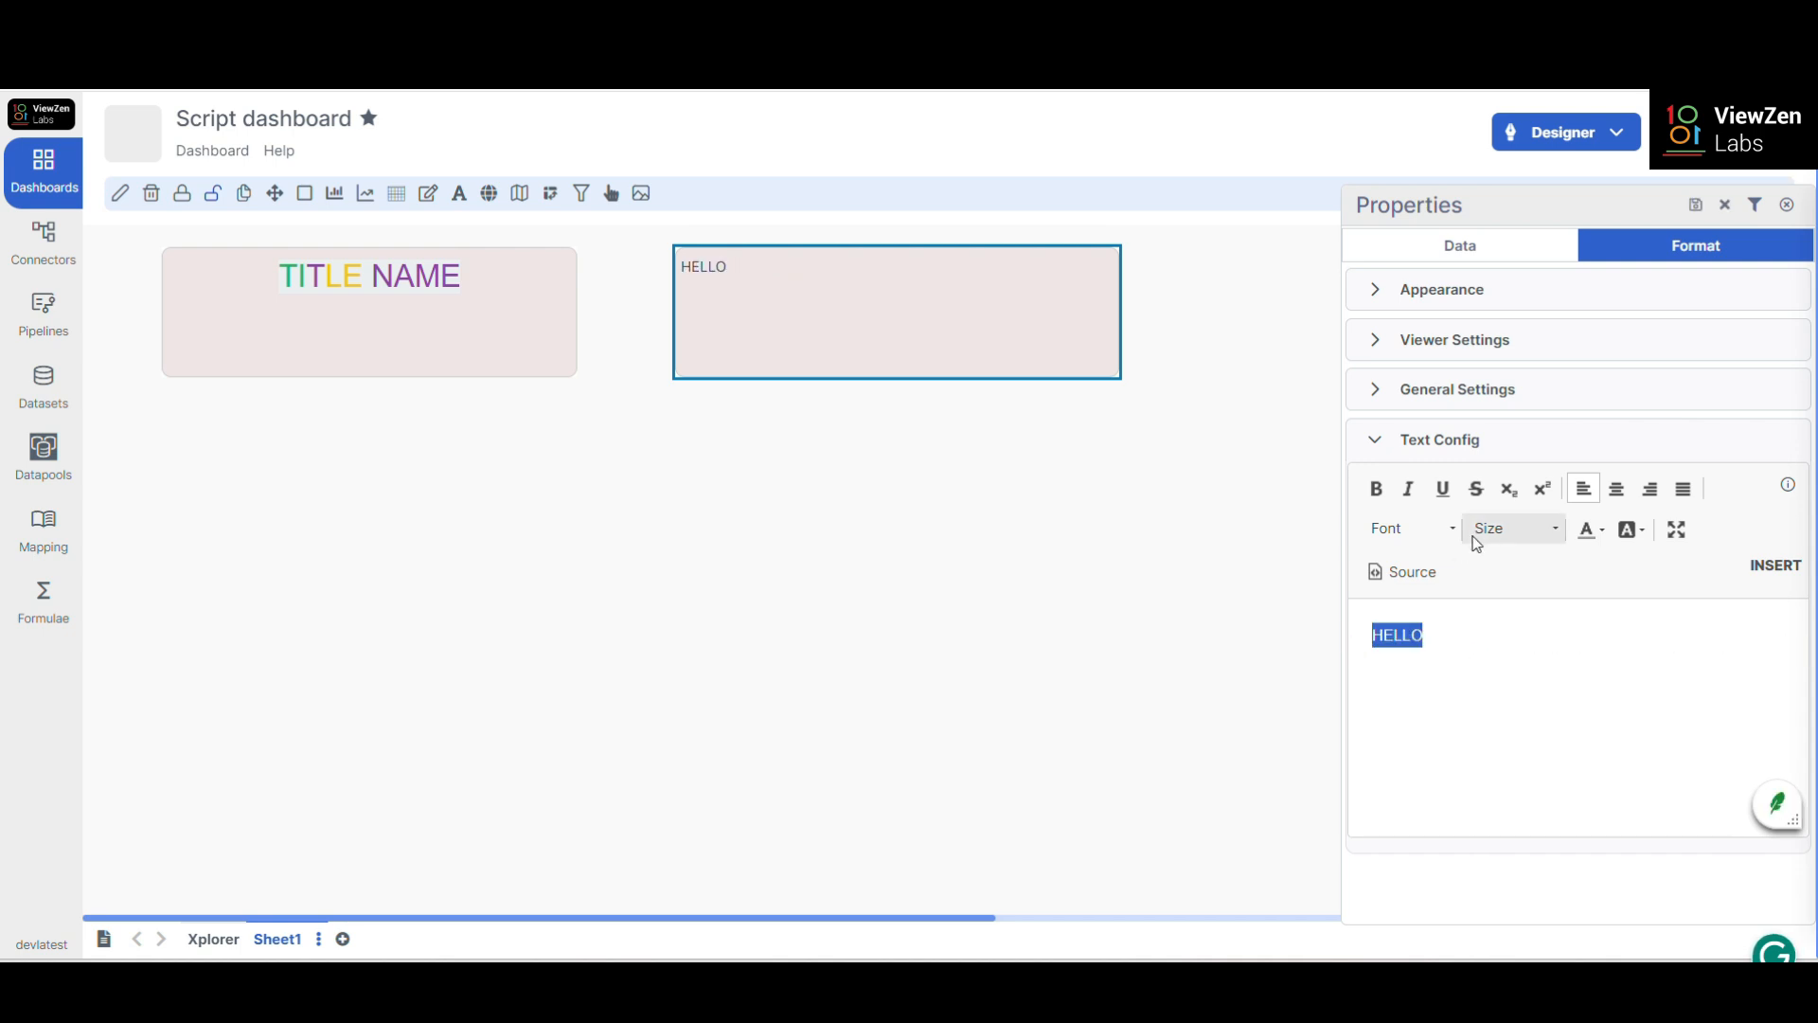
click(1515, 527)
scroll(1548, 734, down, 3)
click(1538, 719)
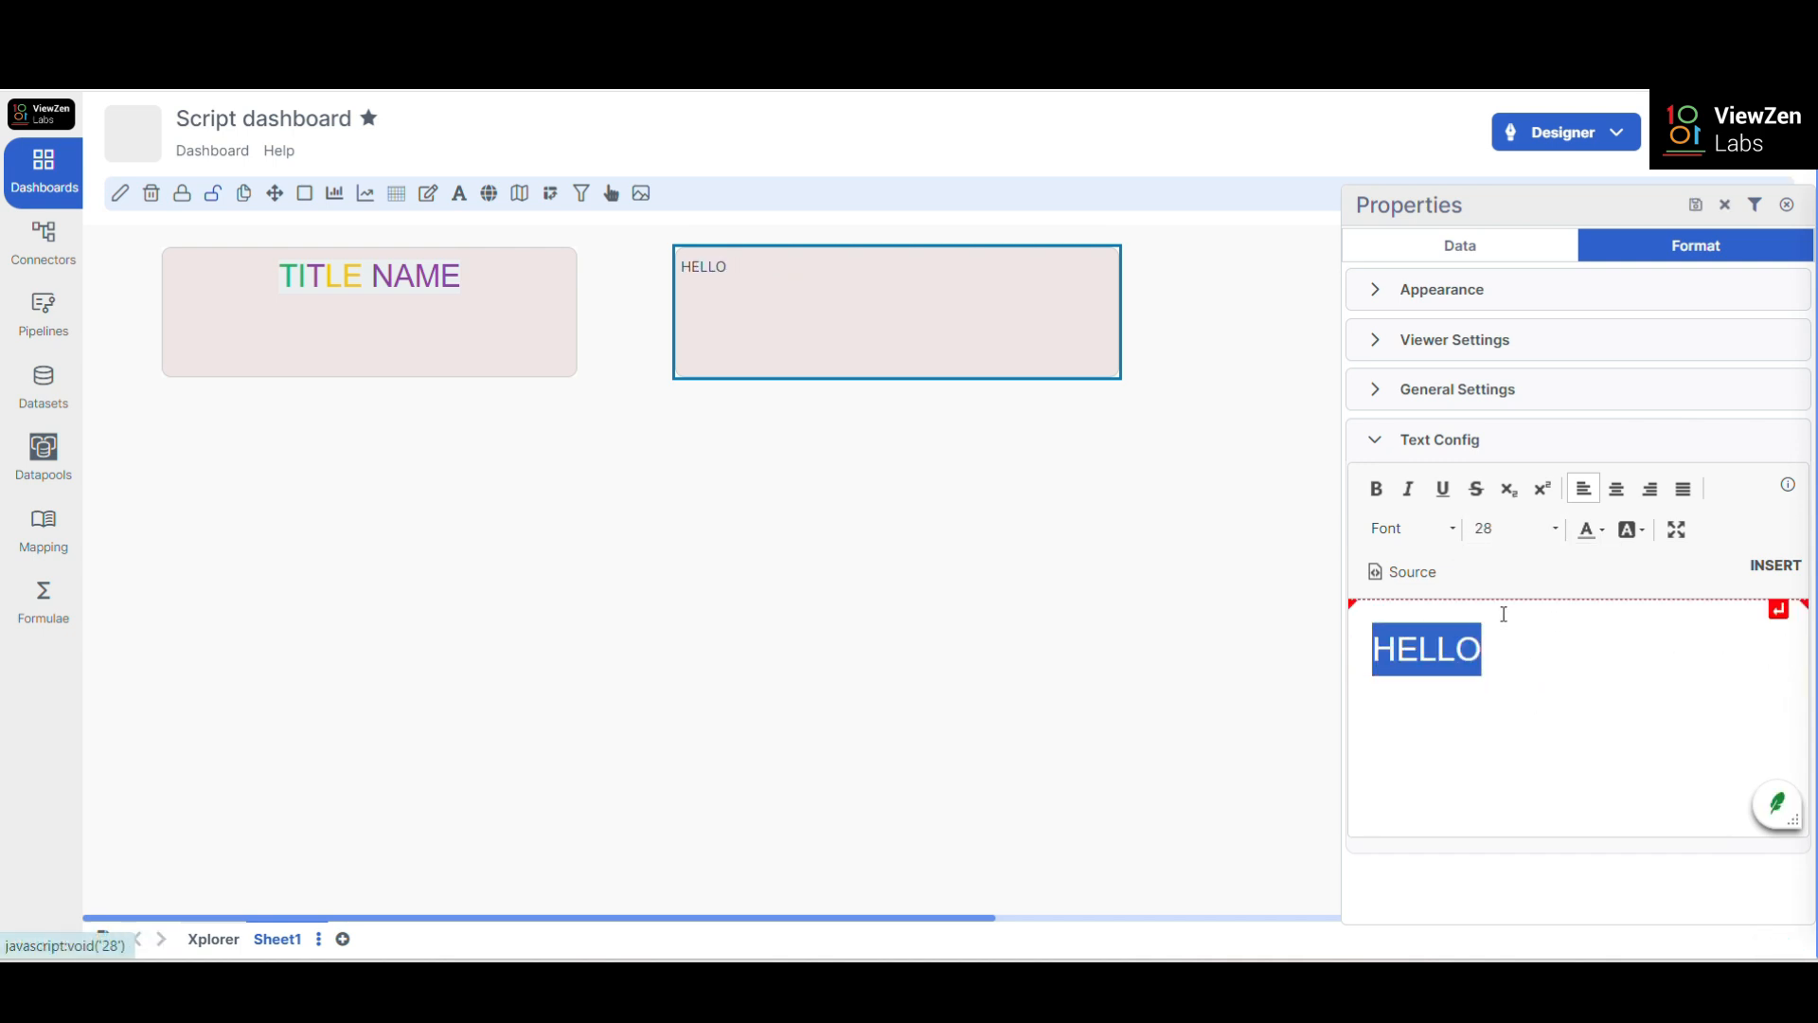
click(1619, 489)
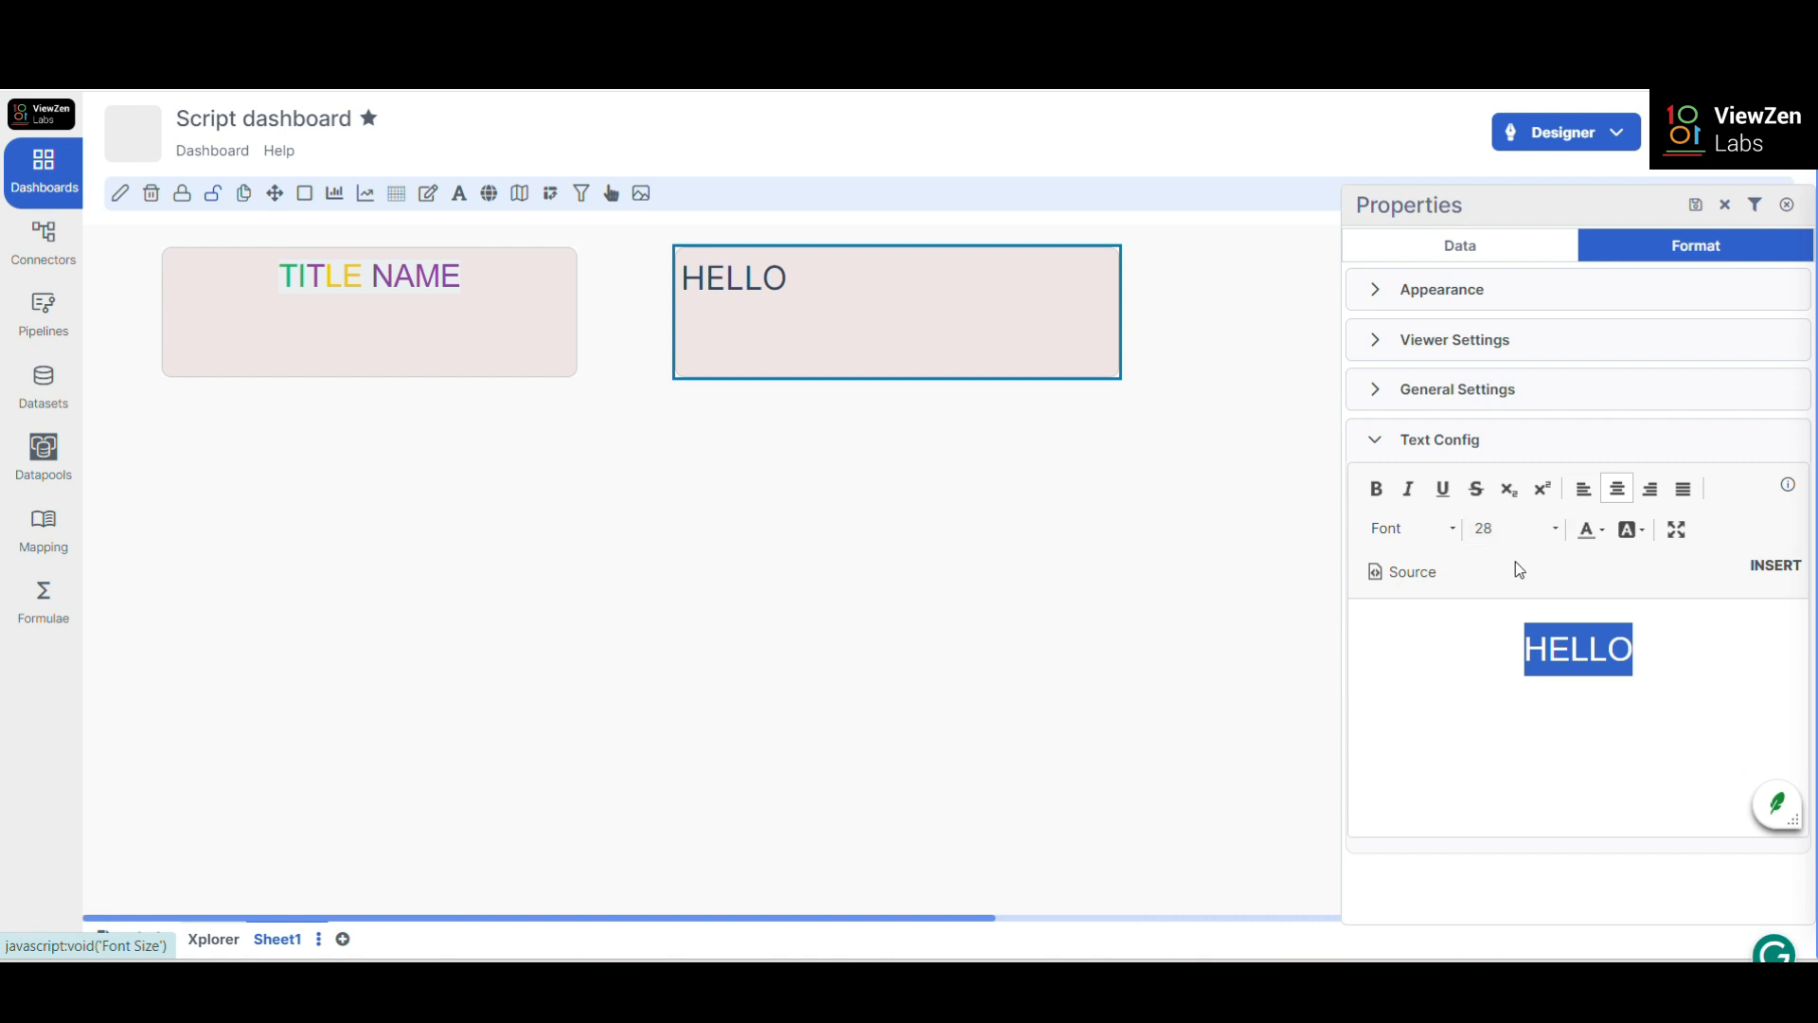
click(1378, 497)
click(1465, 787)
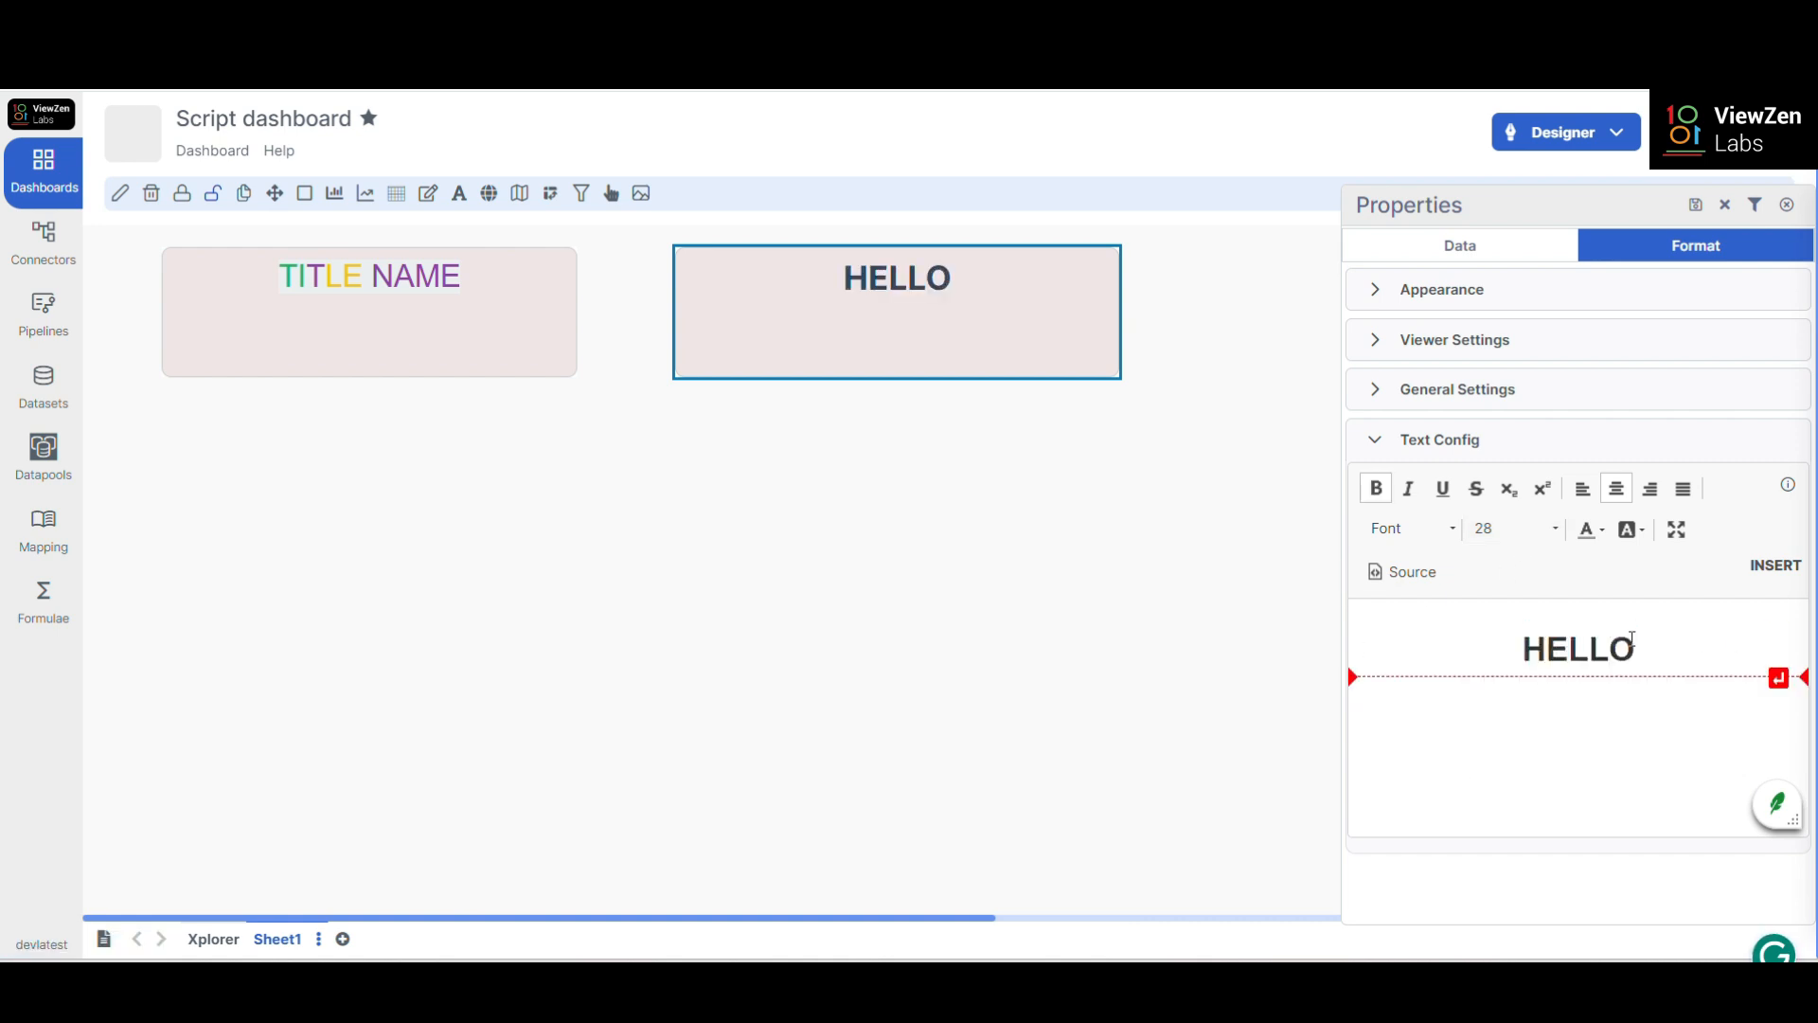
mouse_move(899, 316)
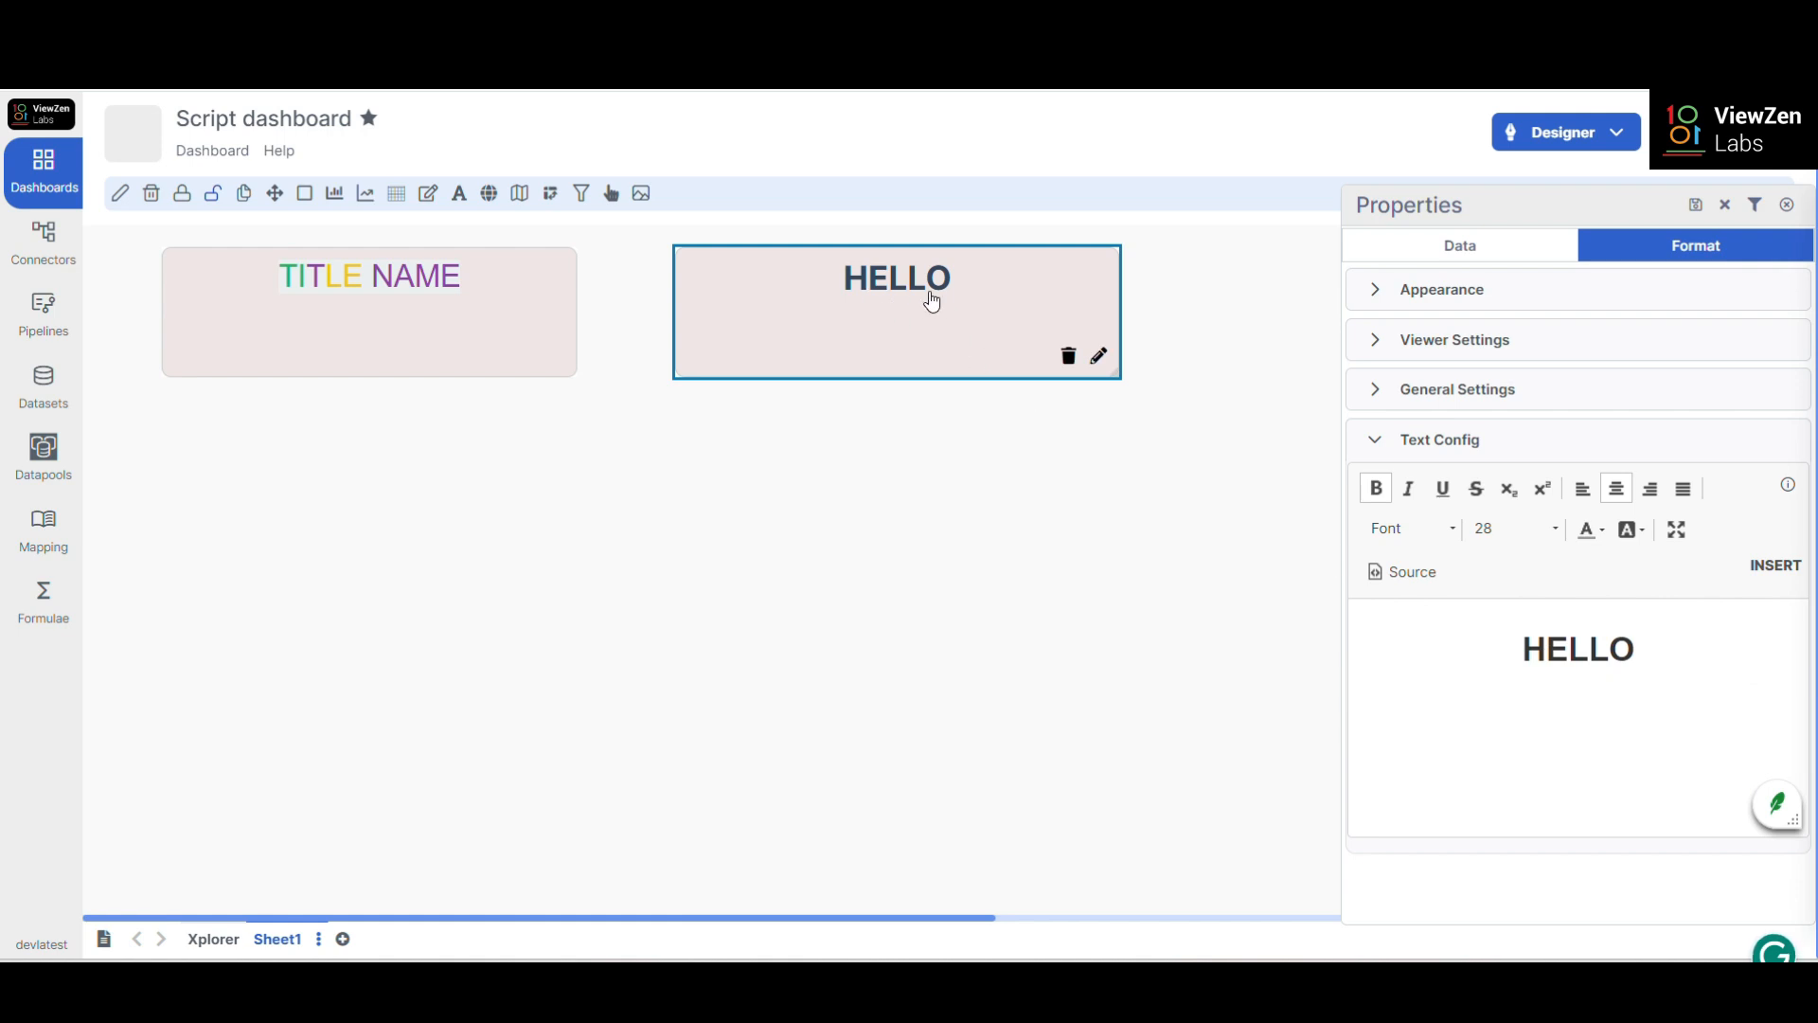
- Set the HELLO component's text colour to dark red #821a1a in its Appearance settings
click(1383, 295)
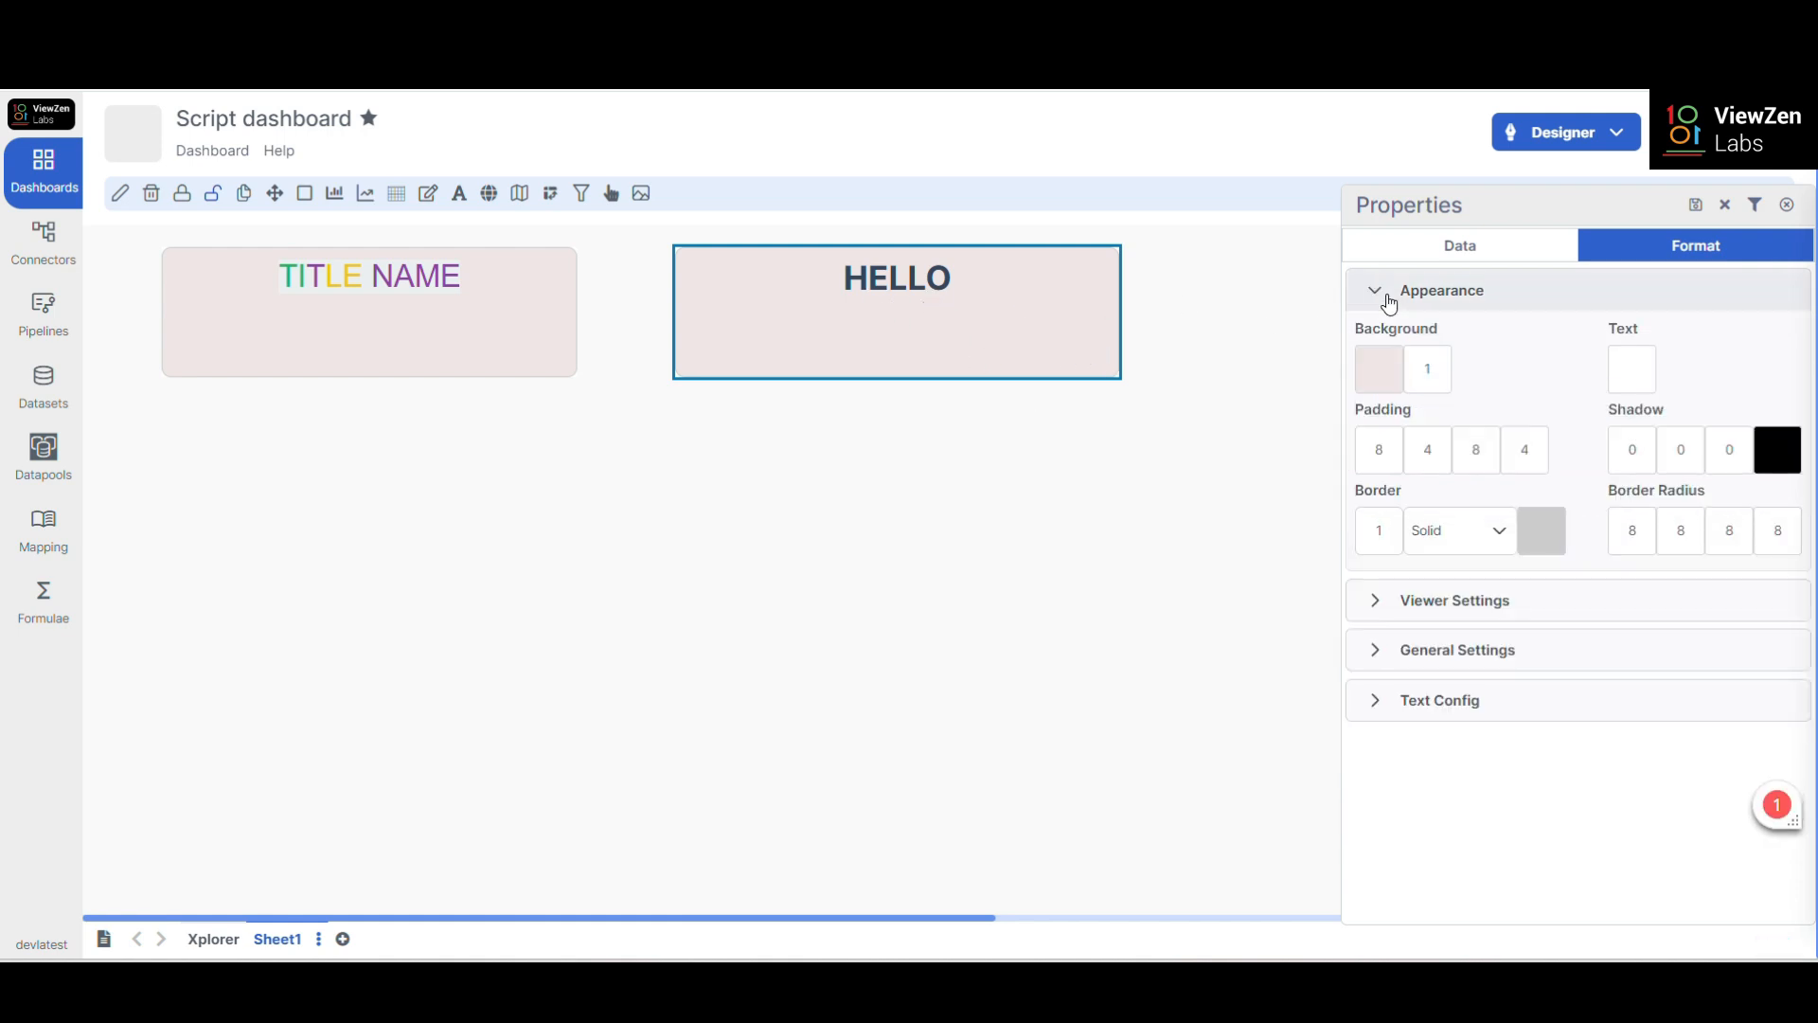
click(1635, 376)
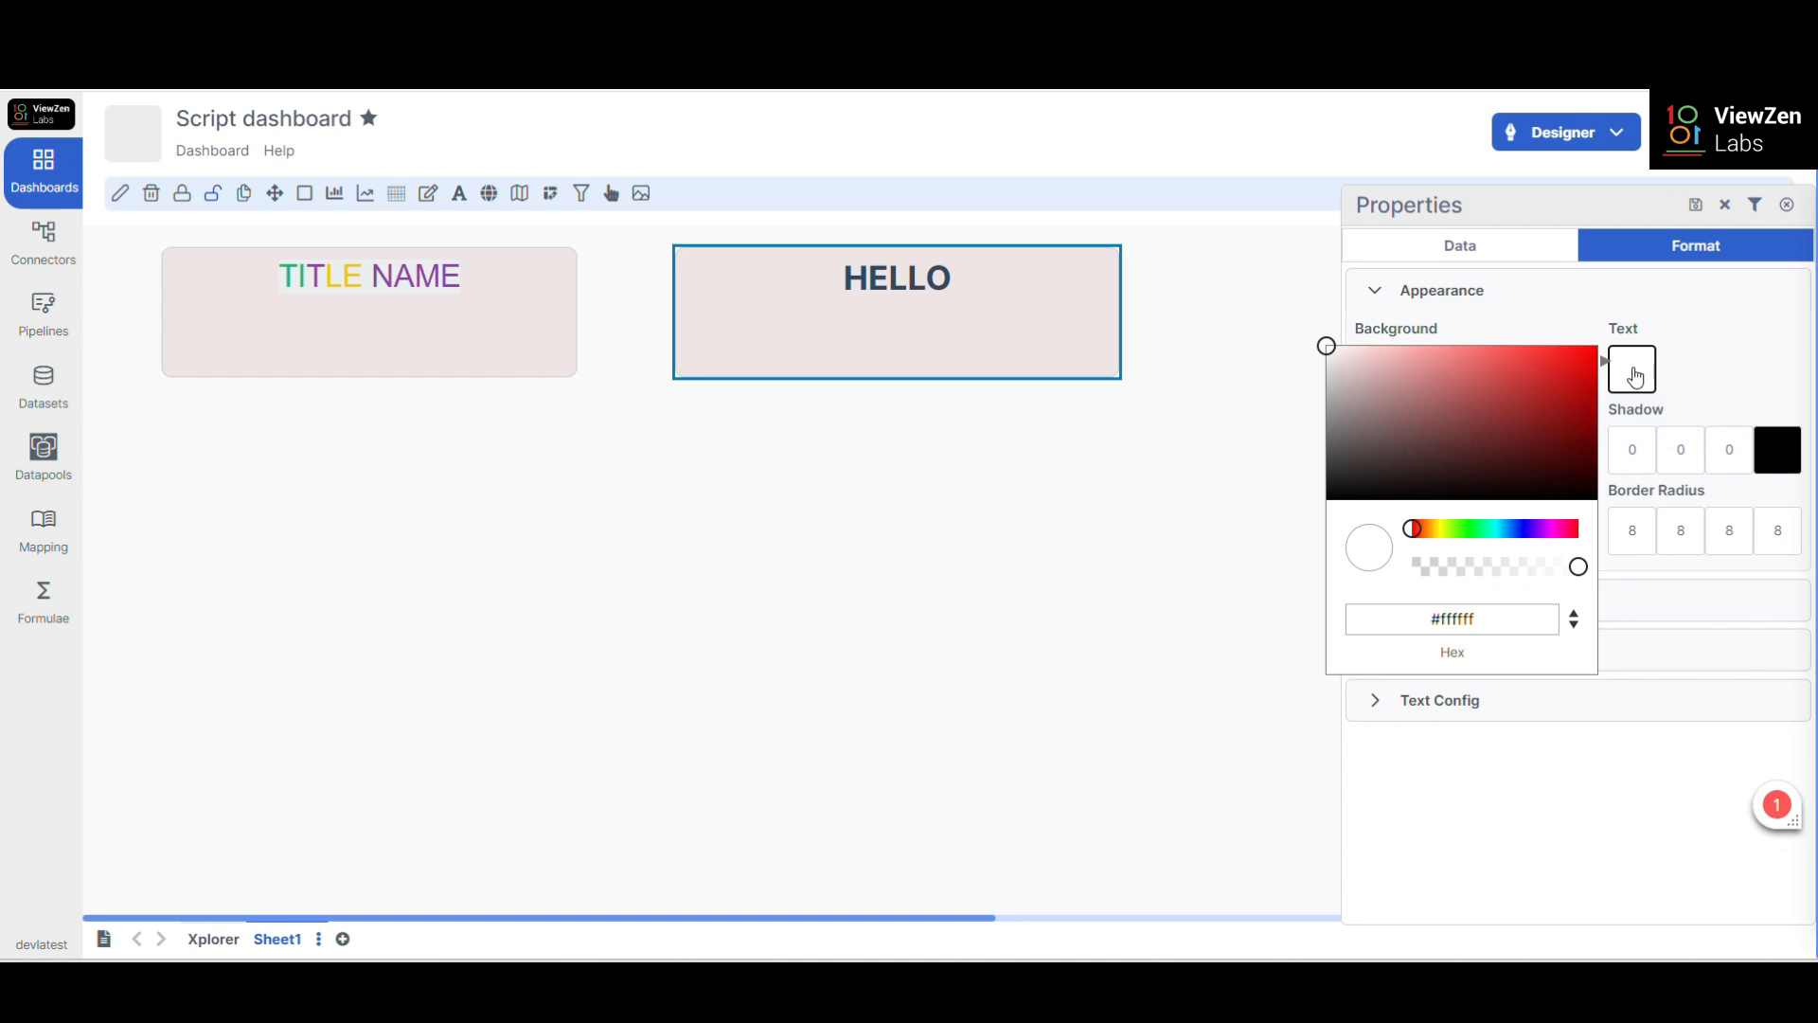
click(1545, 420)
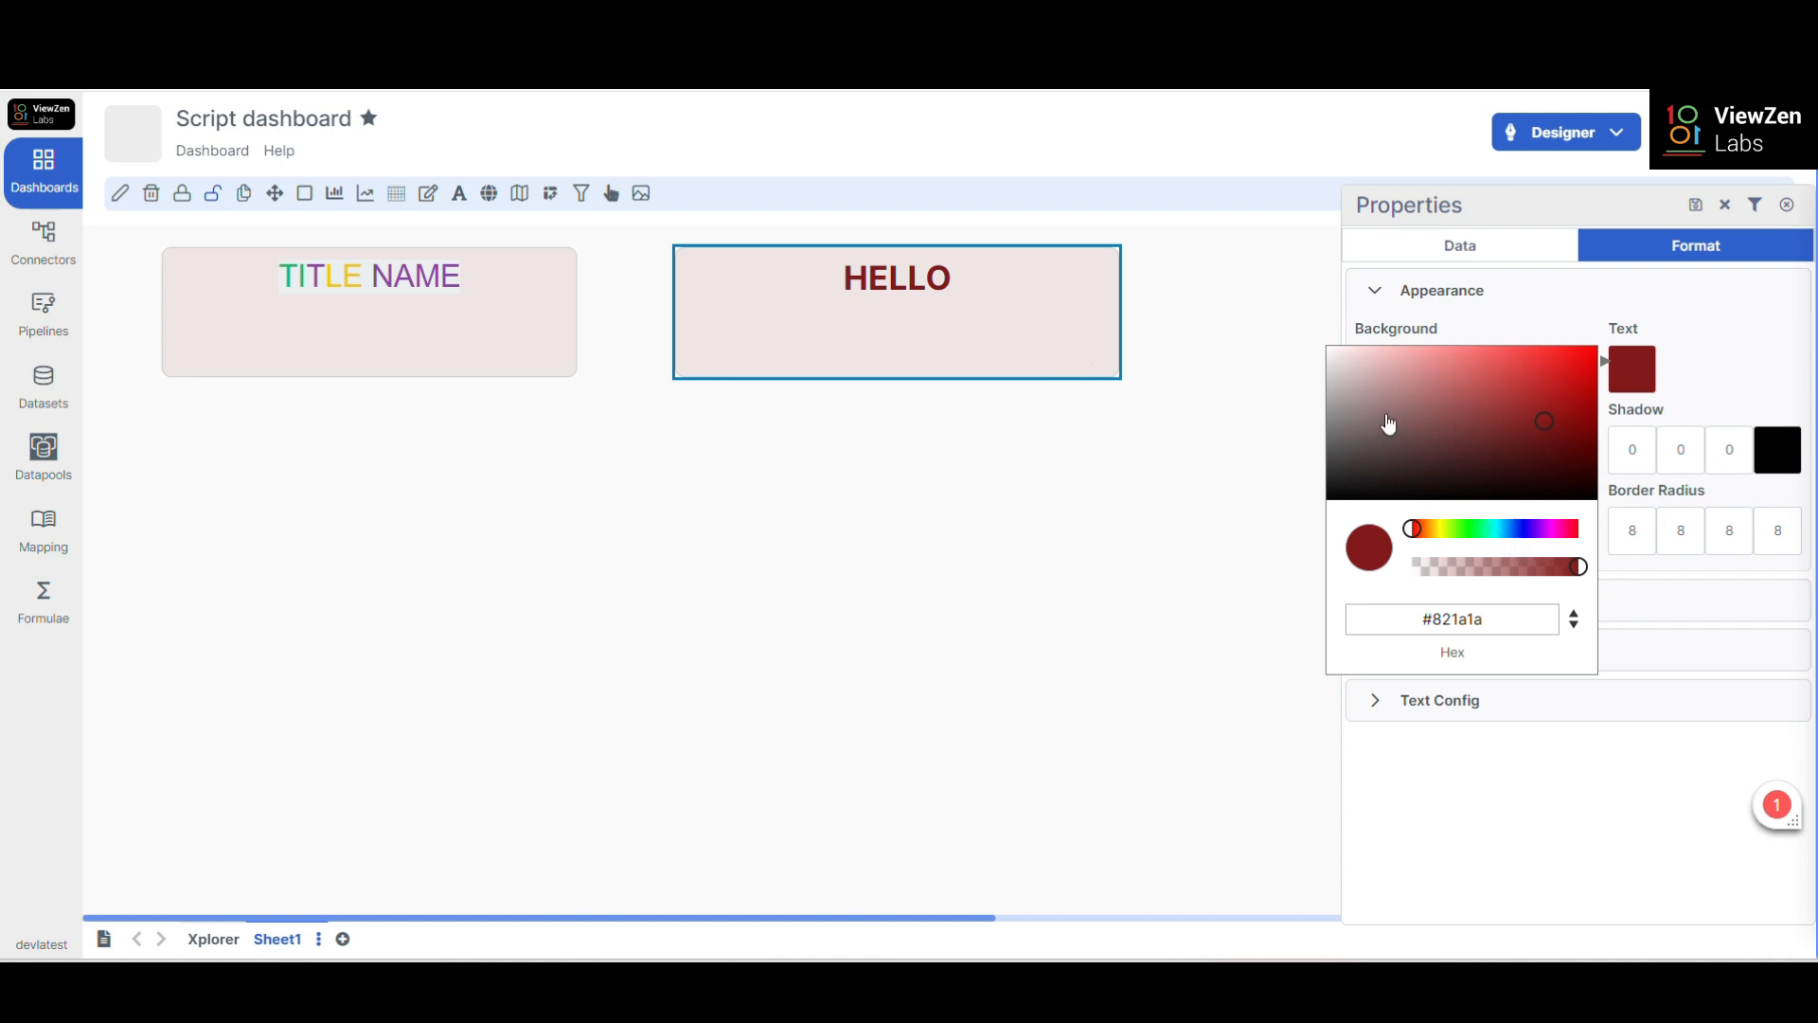
click(1746, 403)
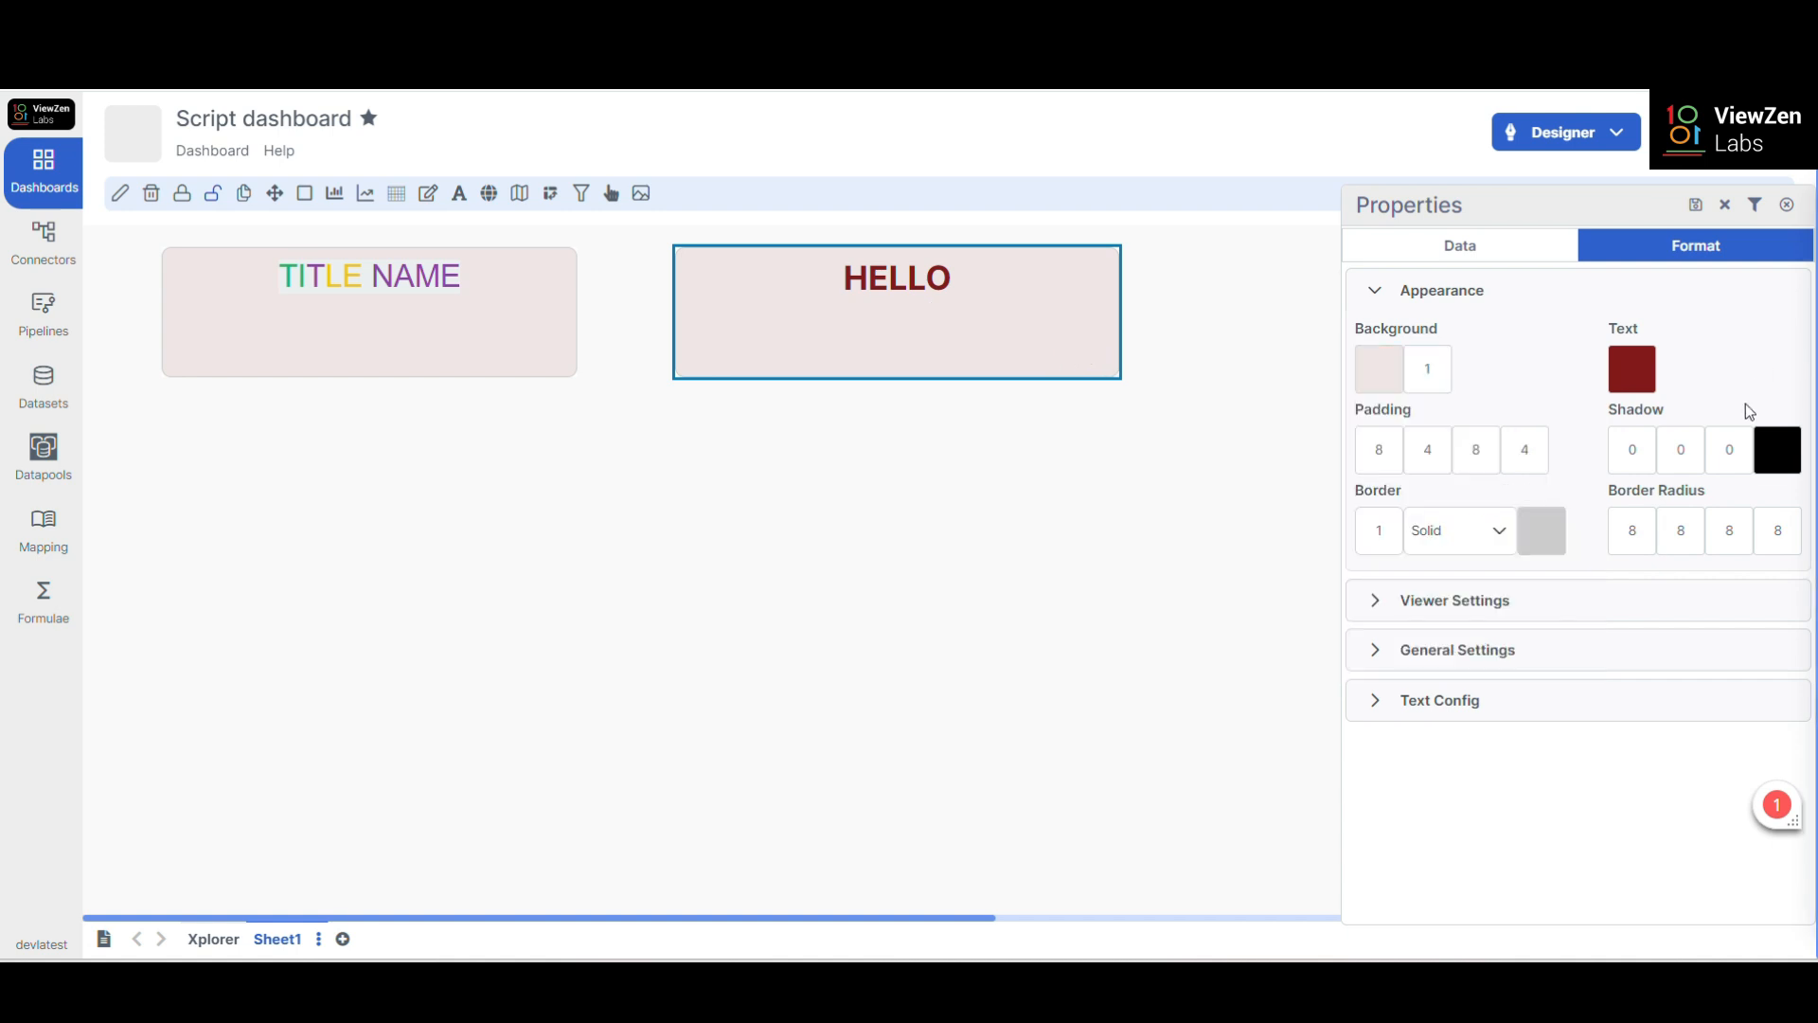
- Colour only the letter "O" of HELLO green in the Text Config editor and save the component
click(1423, 701)
drag(1648, 644, 1615, 649)
click(1591, 531)
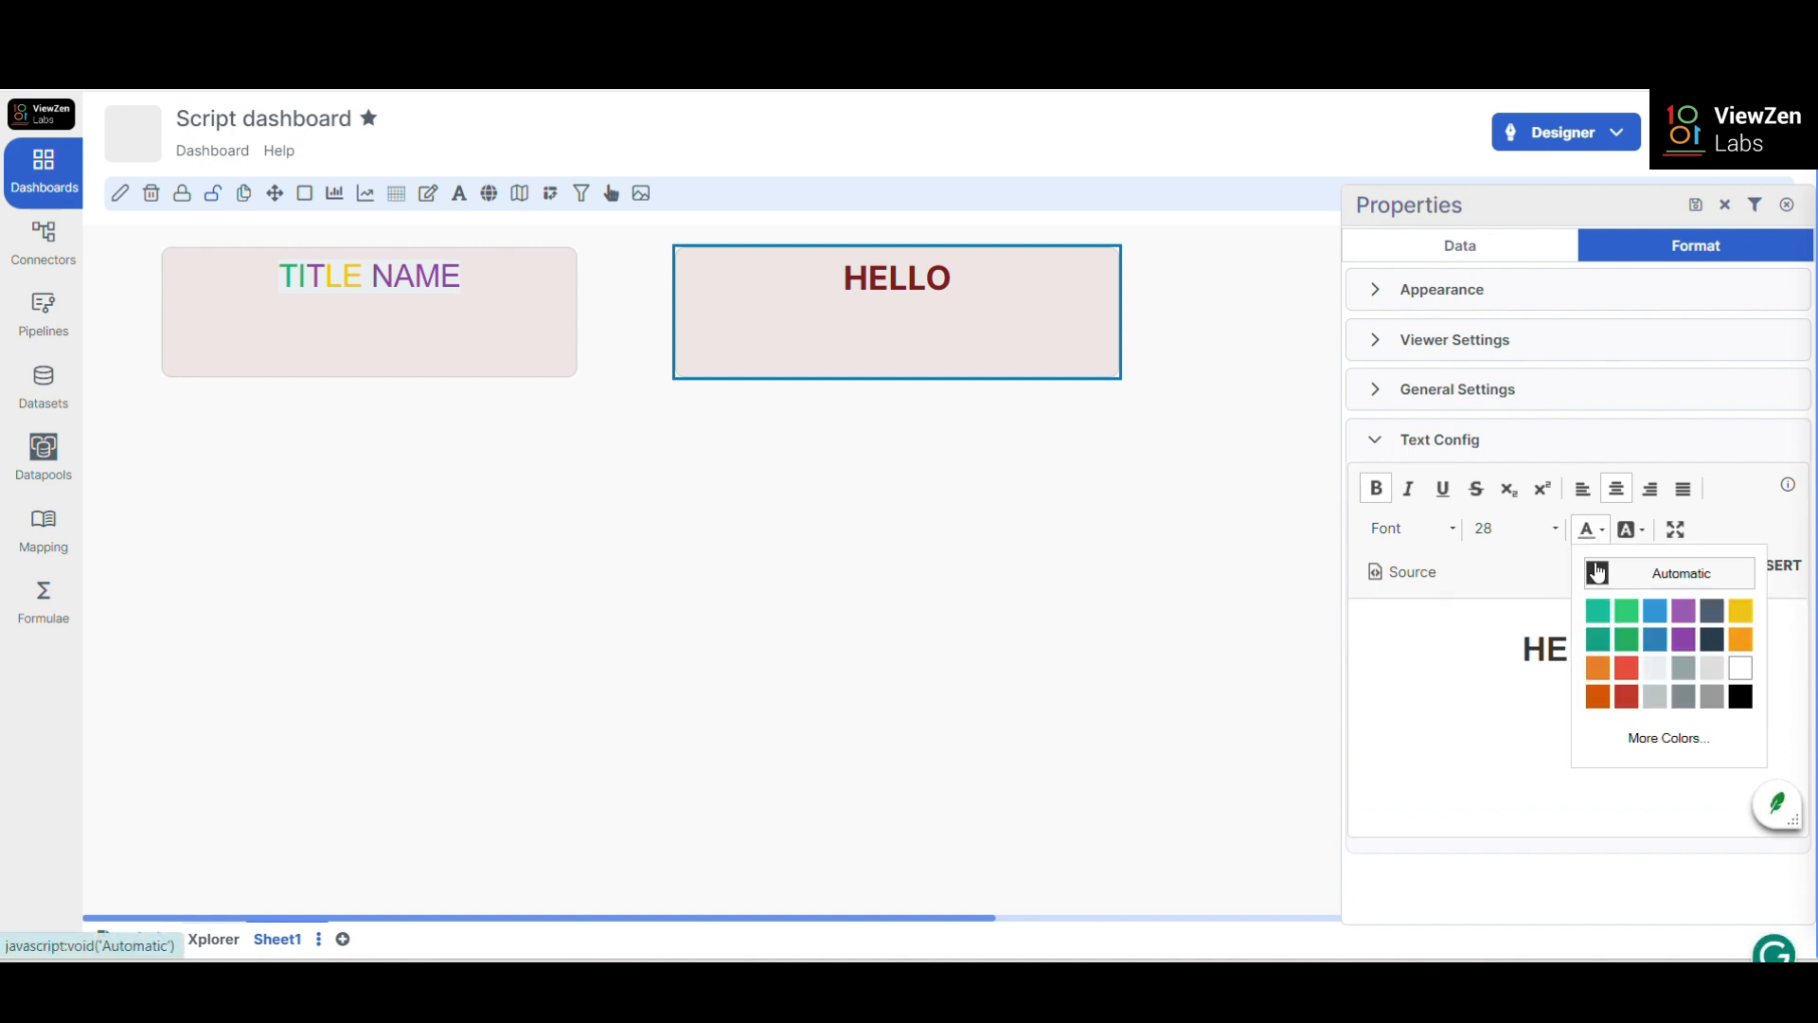
click(1626, 639)
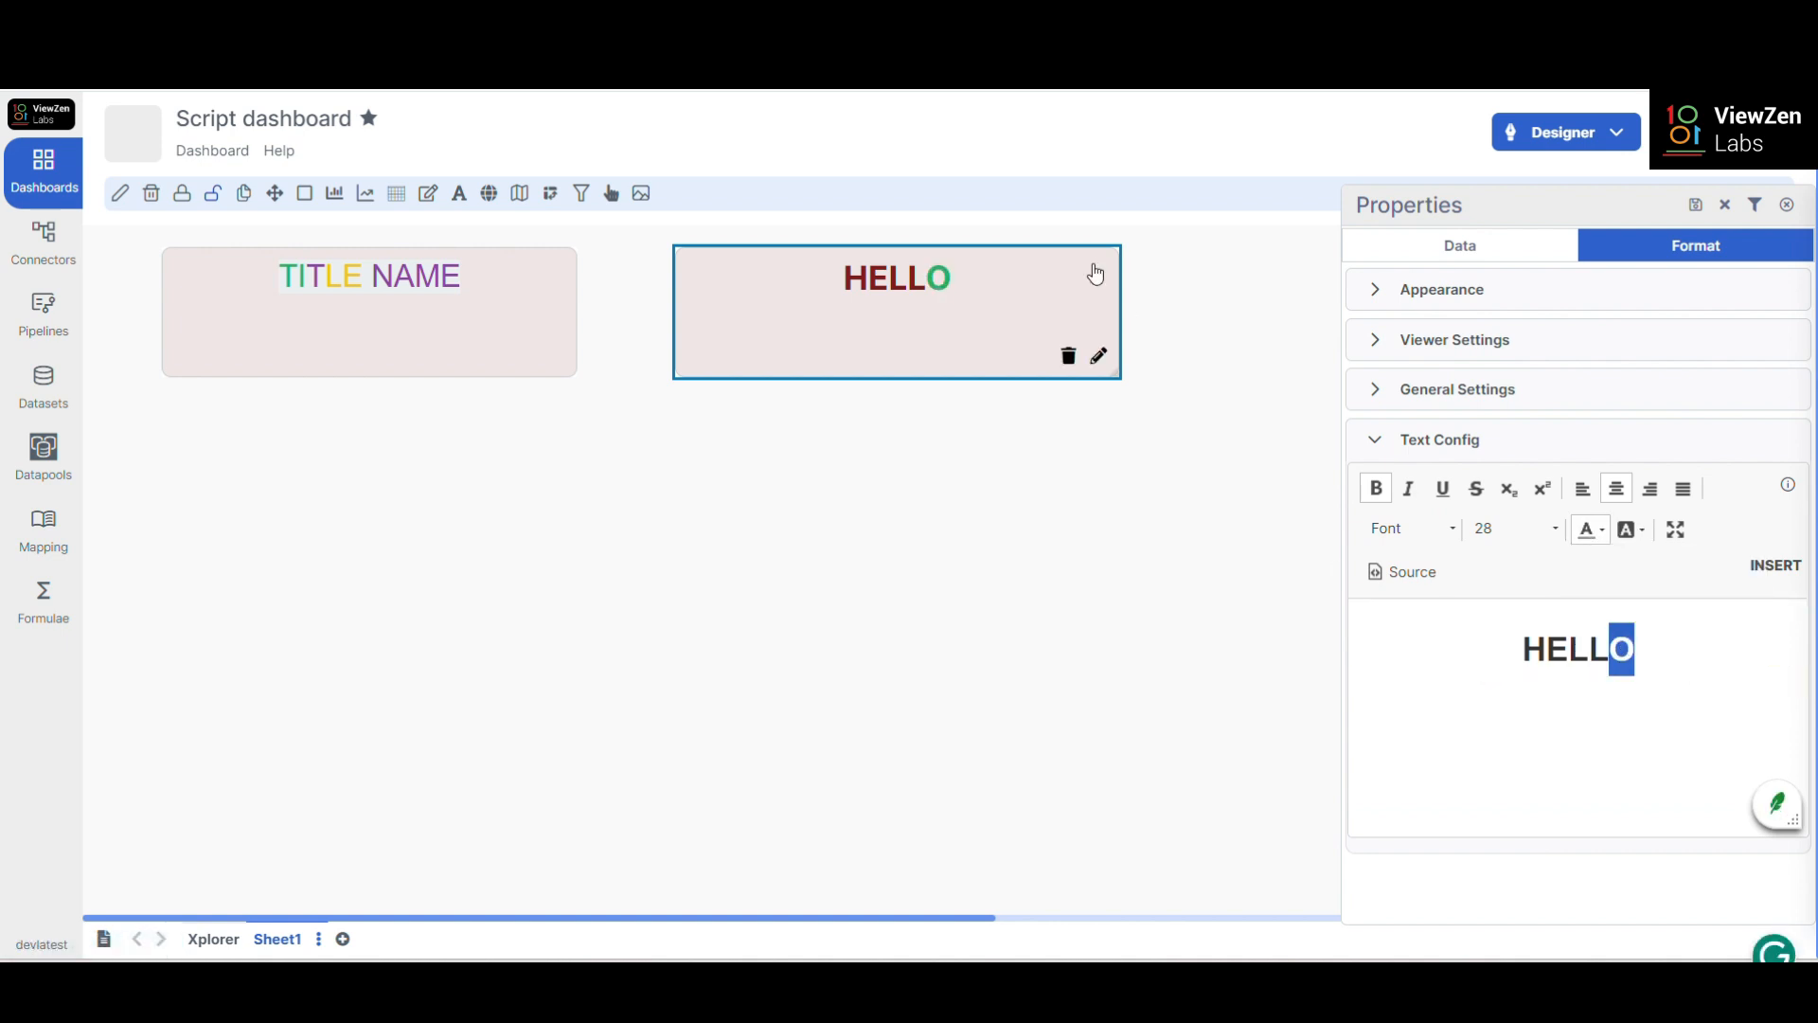
click(1697, 207)
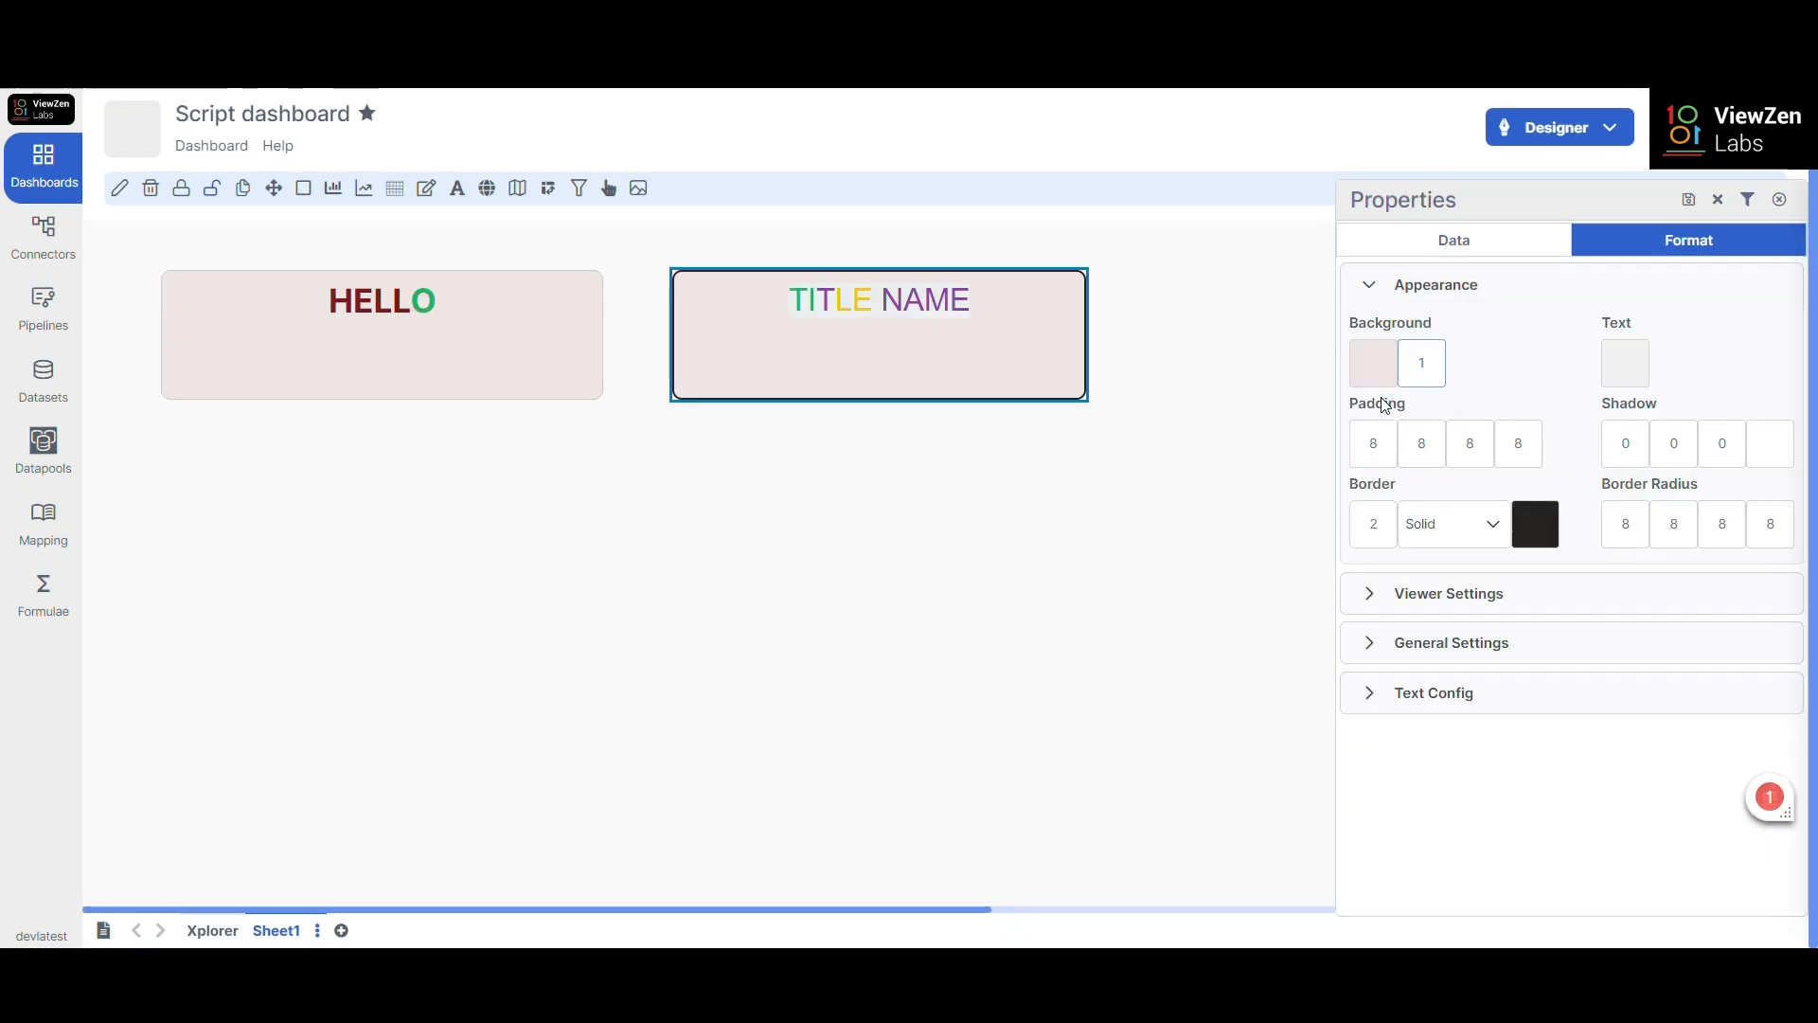
- Set the TITLE NAME component's padding to 0 top, 12 right, 12 bottom and 15 left
click(1384, 457)
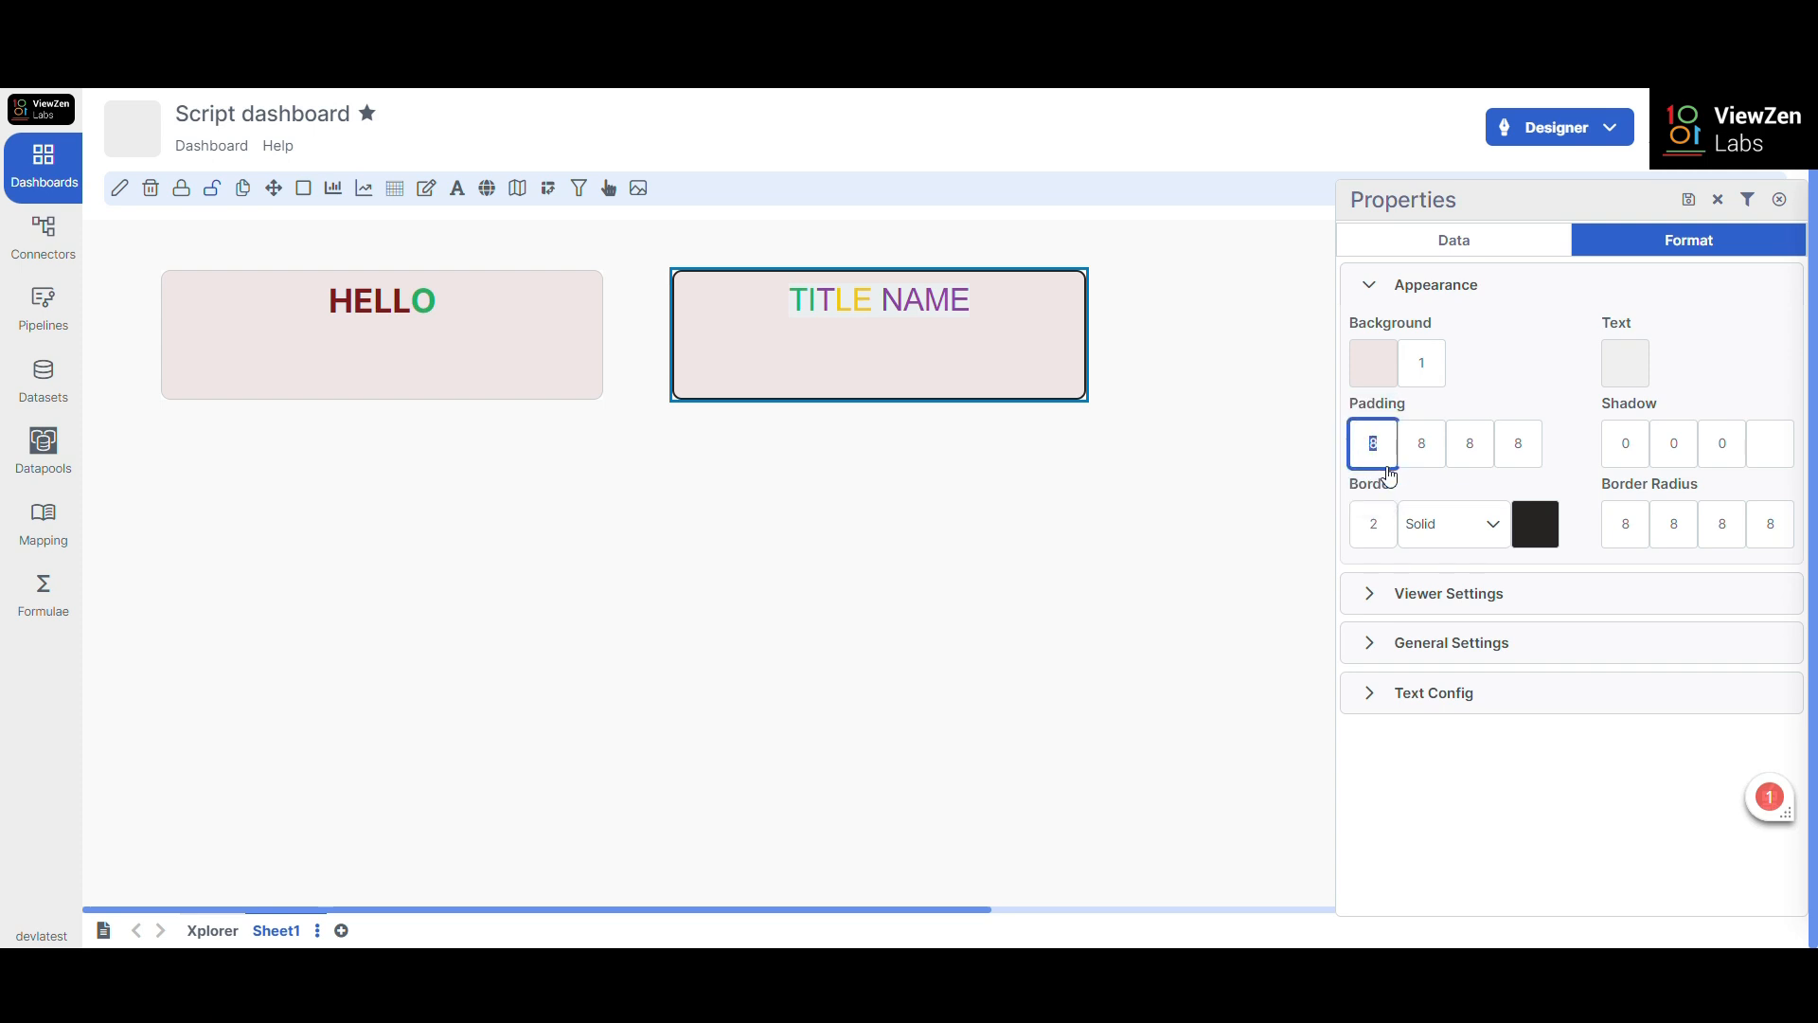
click(1426, 447)
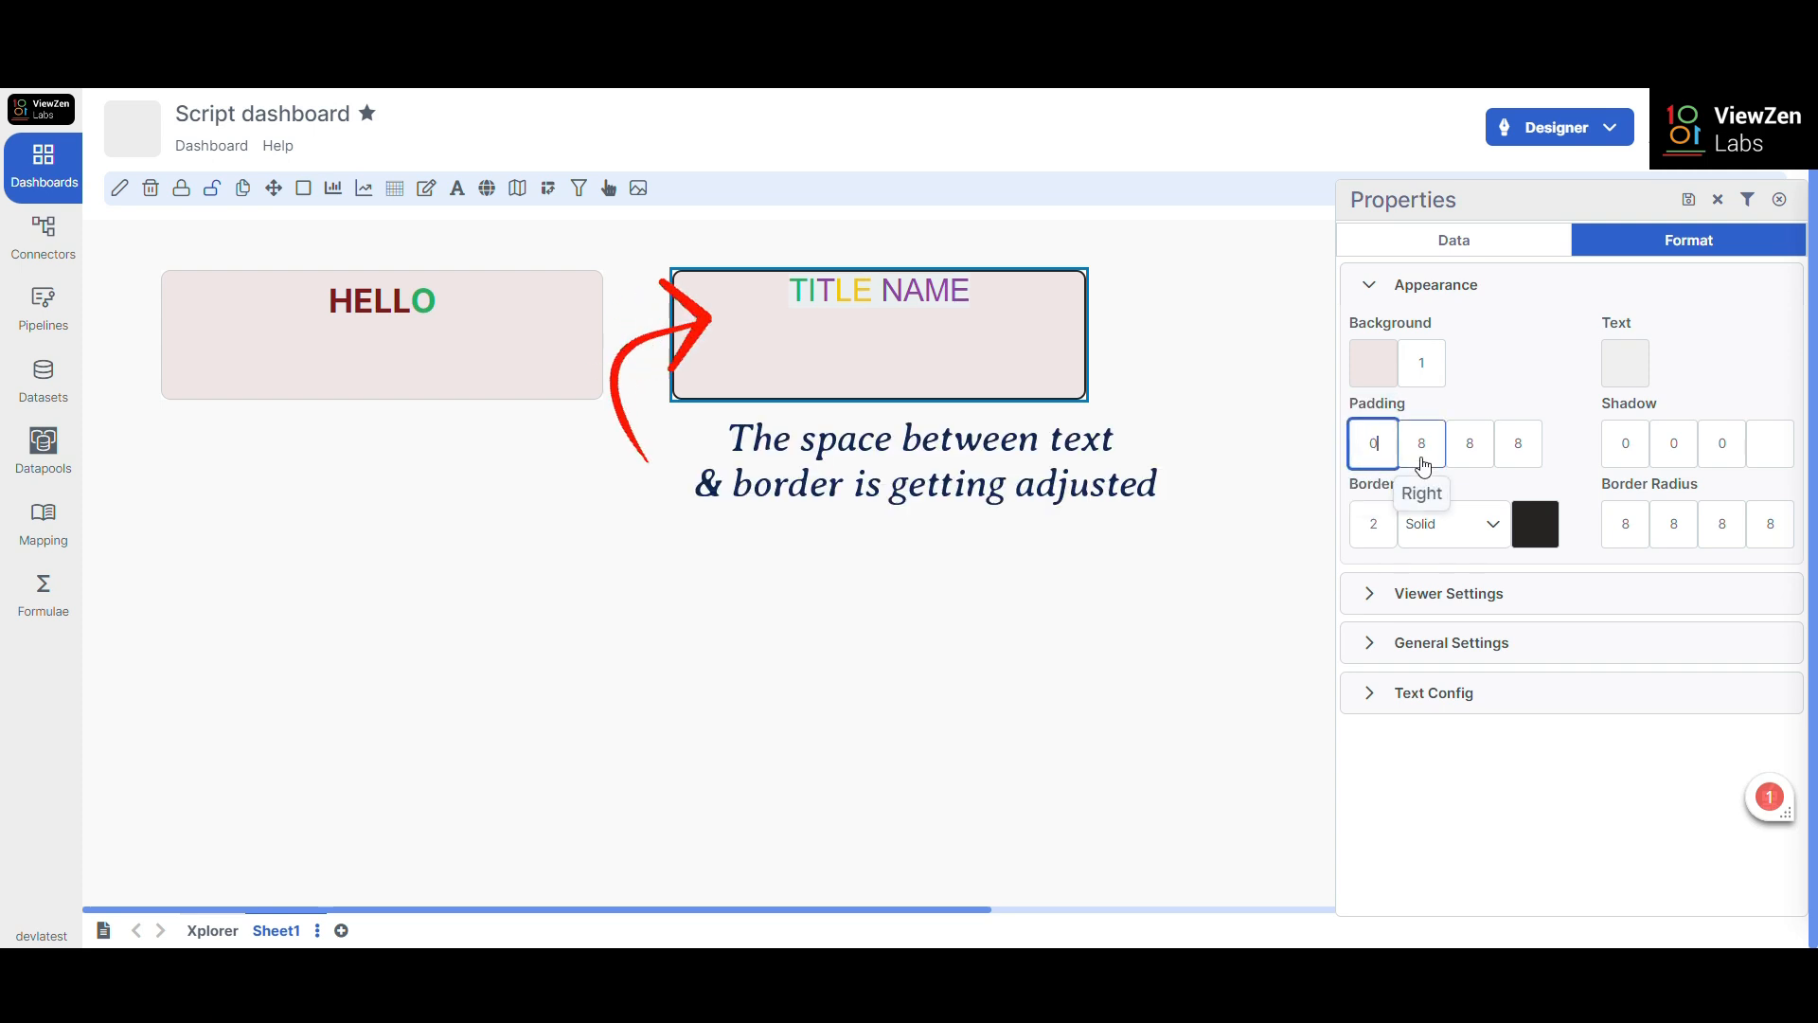
text(12)
click(1483, 453)
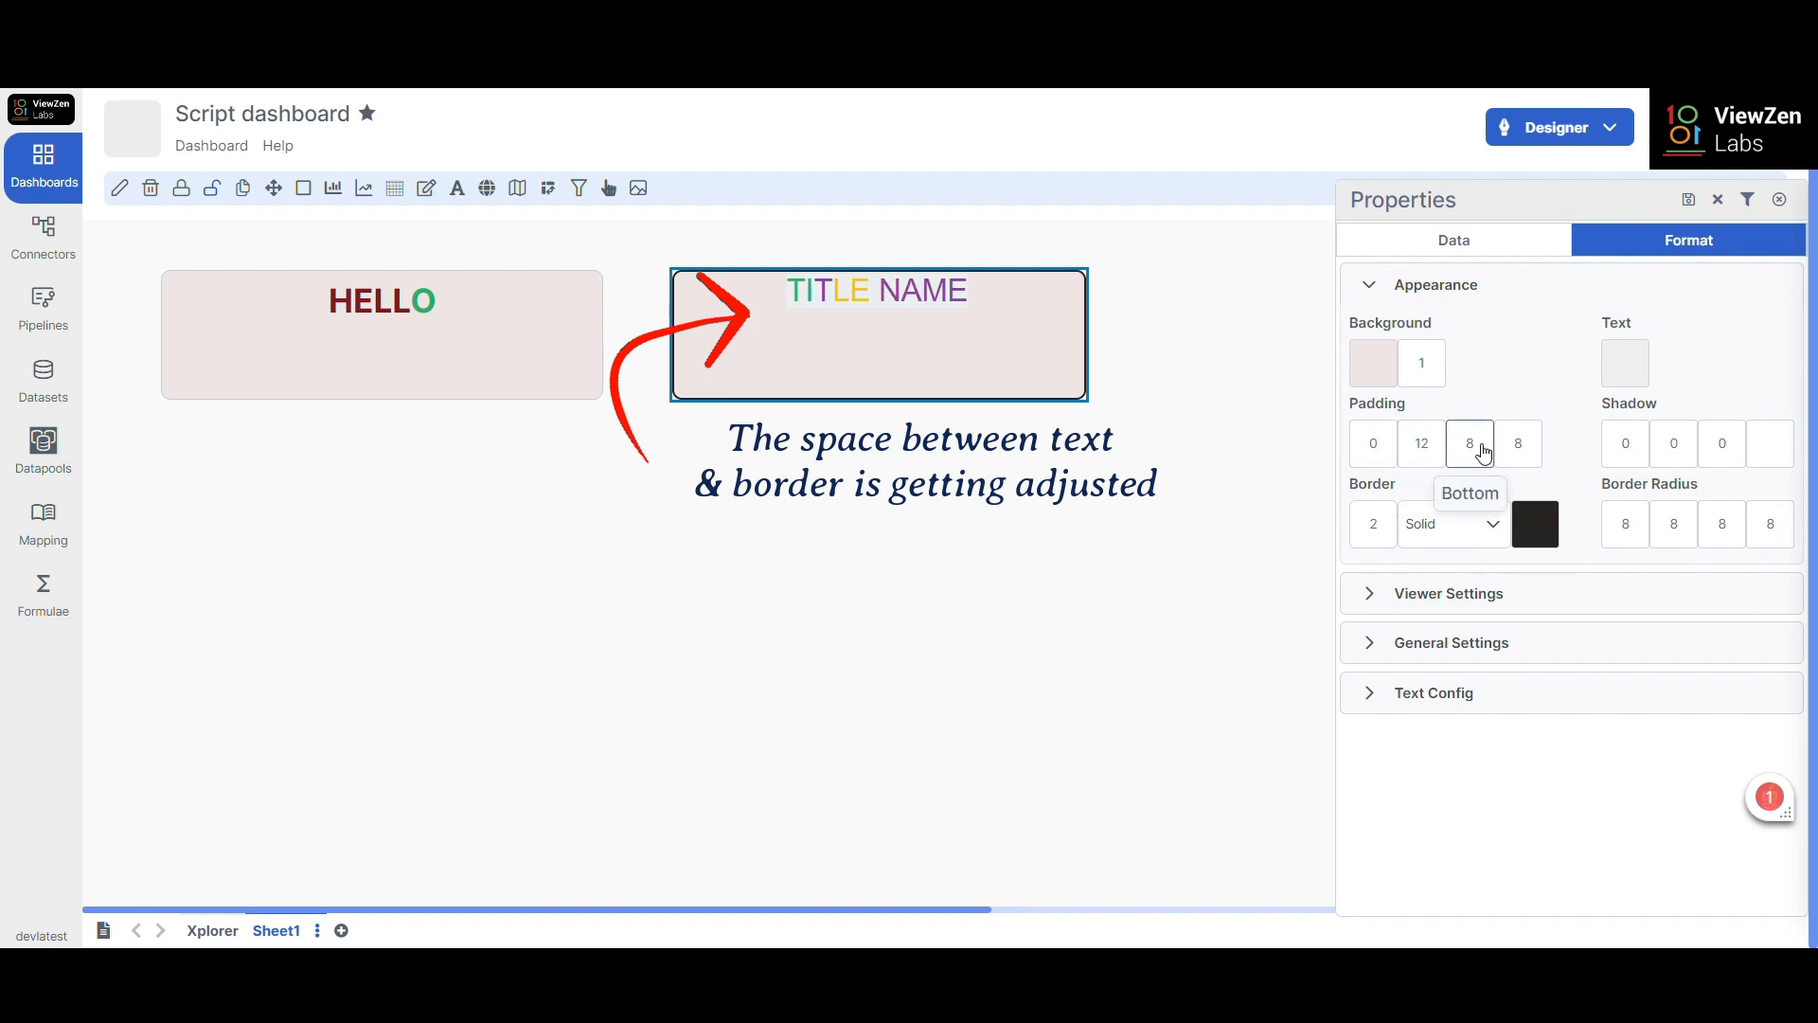
key(BackSpace)
text(12)
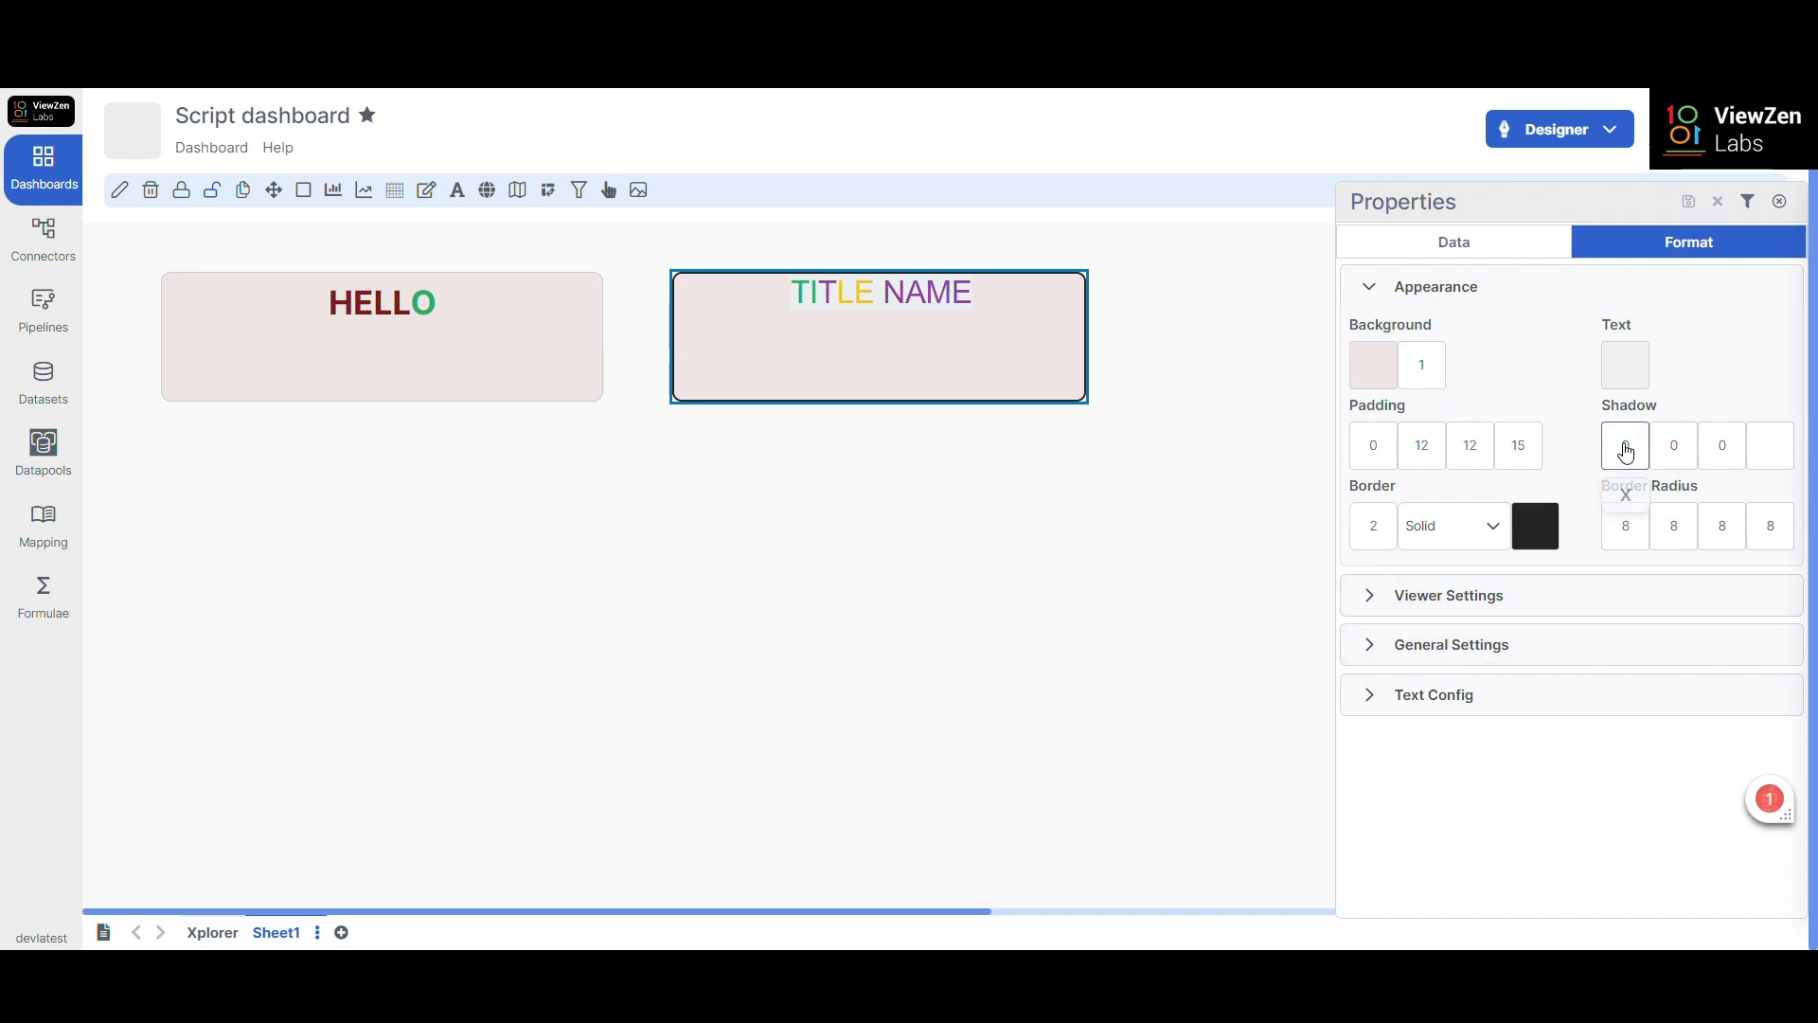
- Give the TITLE NAME component a dark red #820e0e shadow with X, Y and blur all set to 5
click(1635, 454)
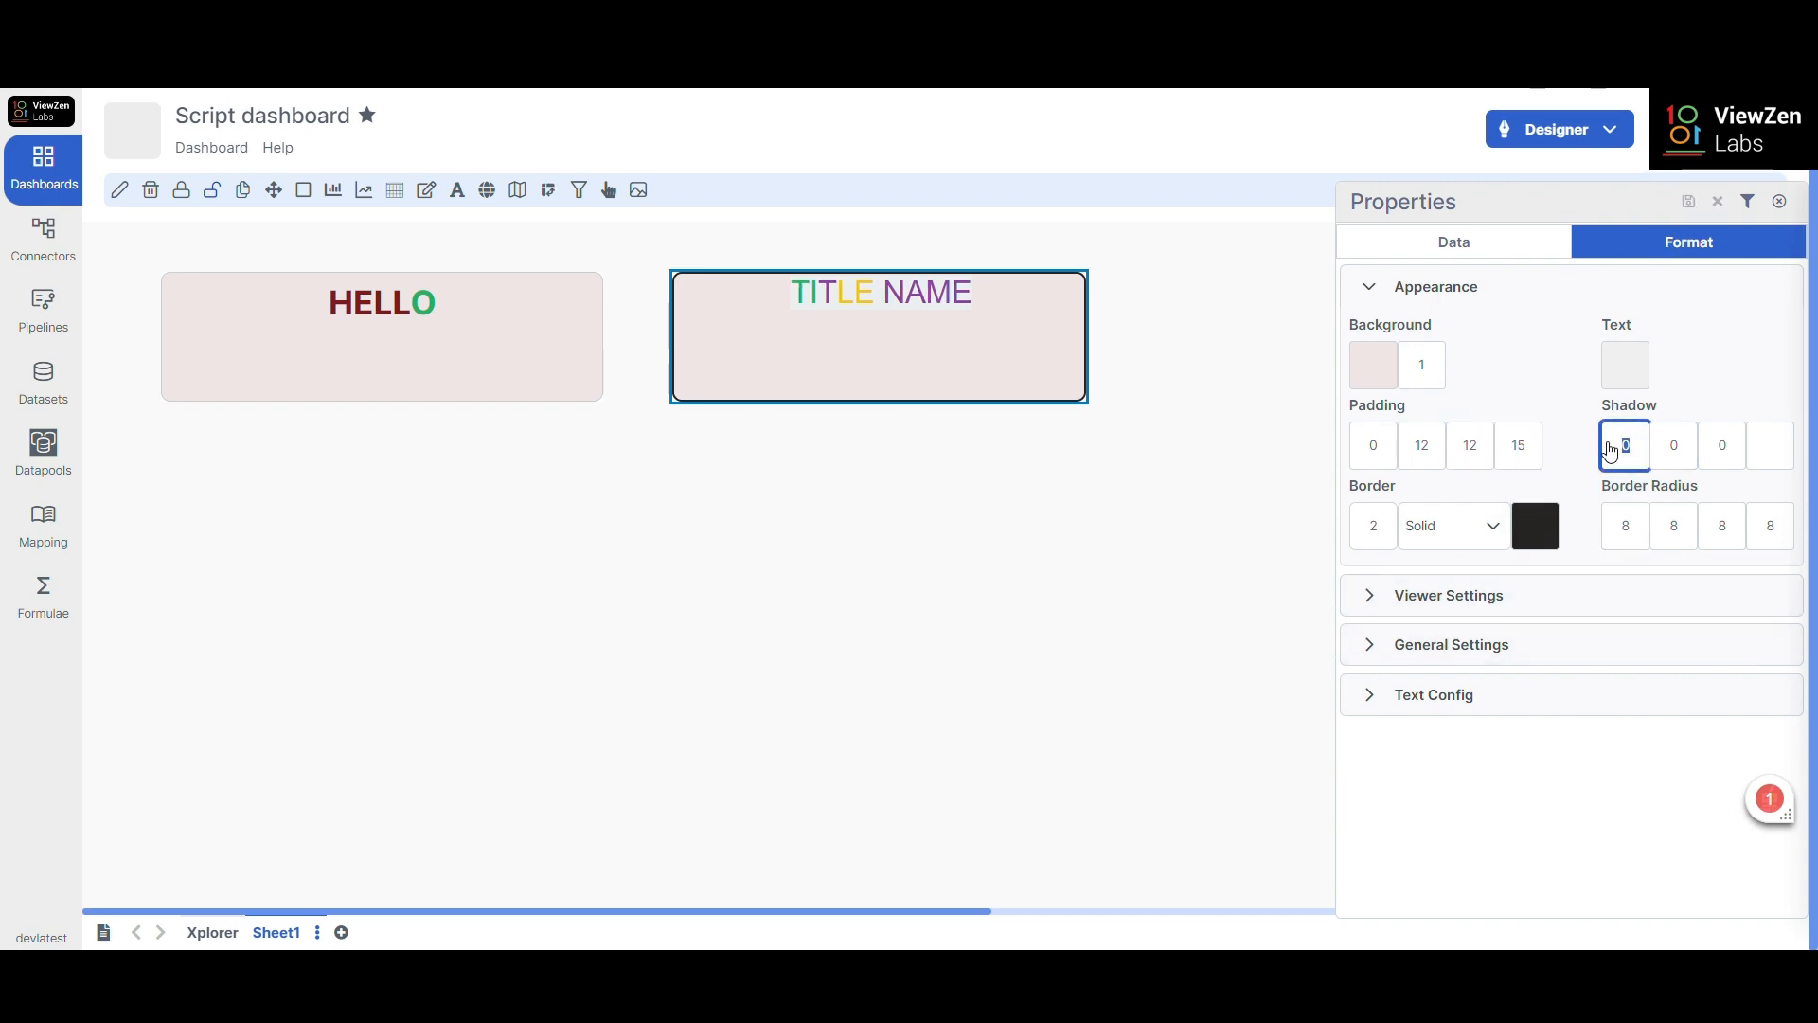
text(5)
click(1666, 451)
text(5)
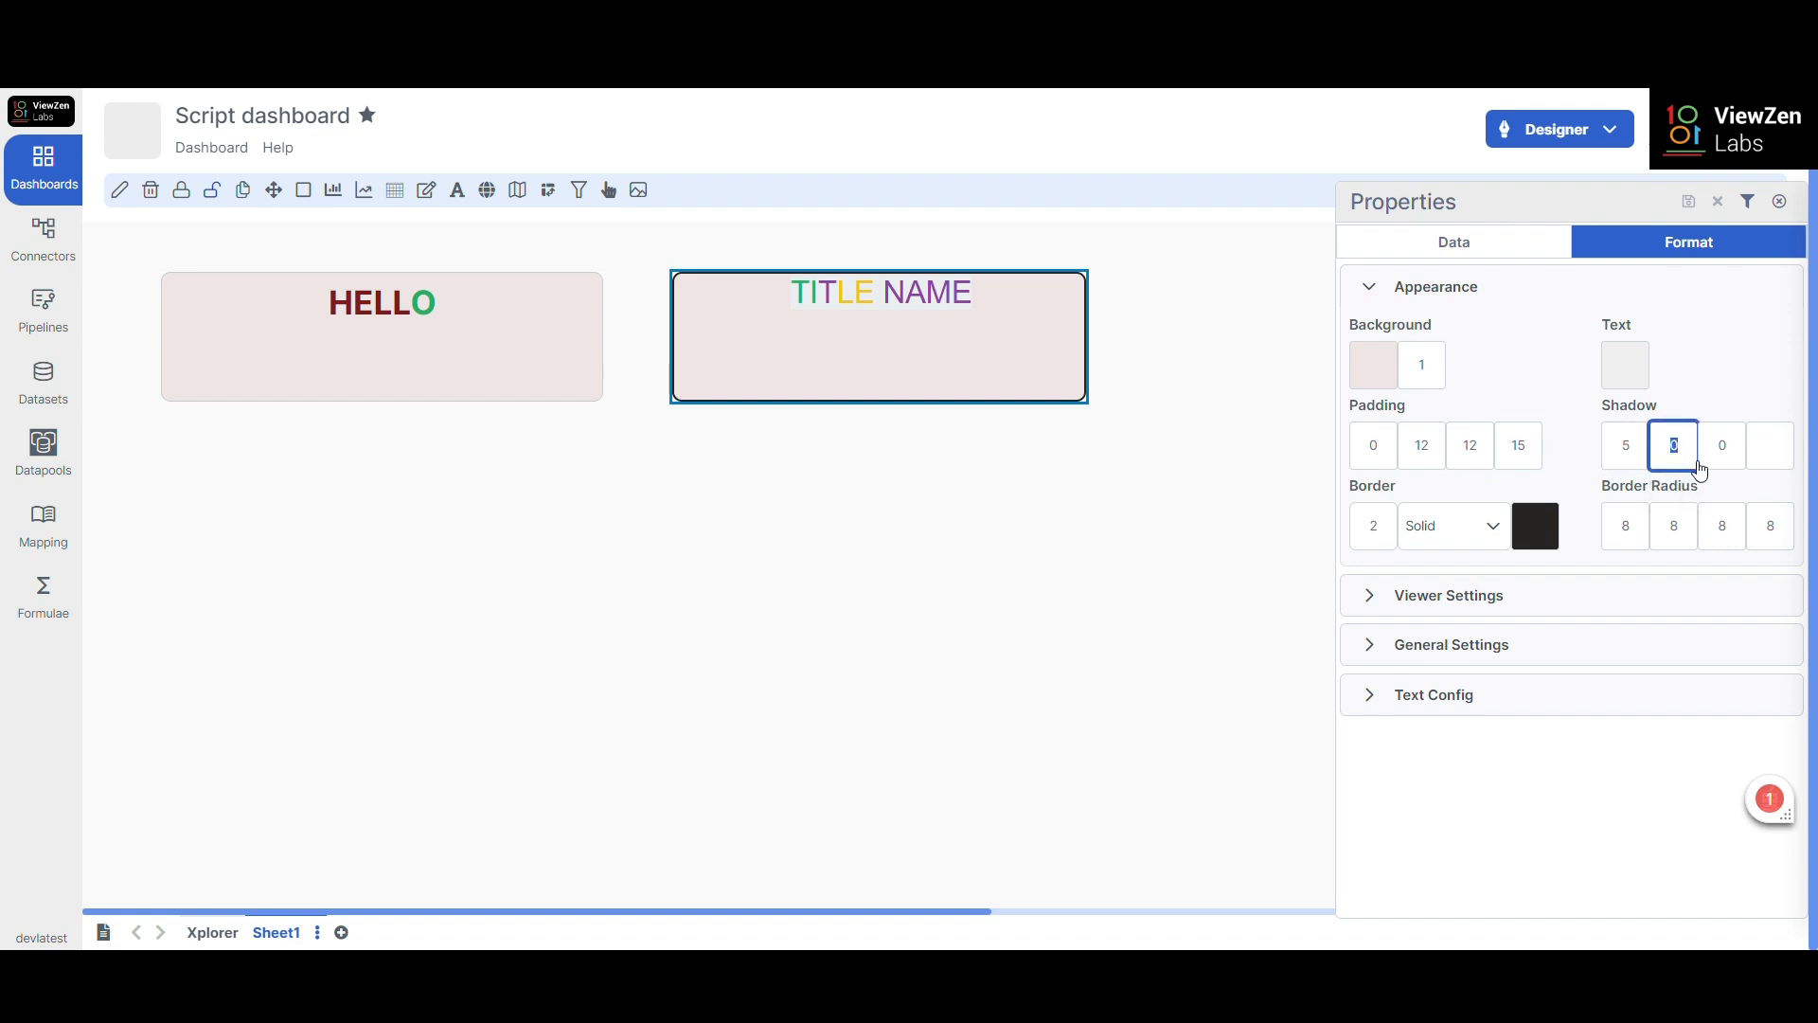
click(1729, 458)
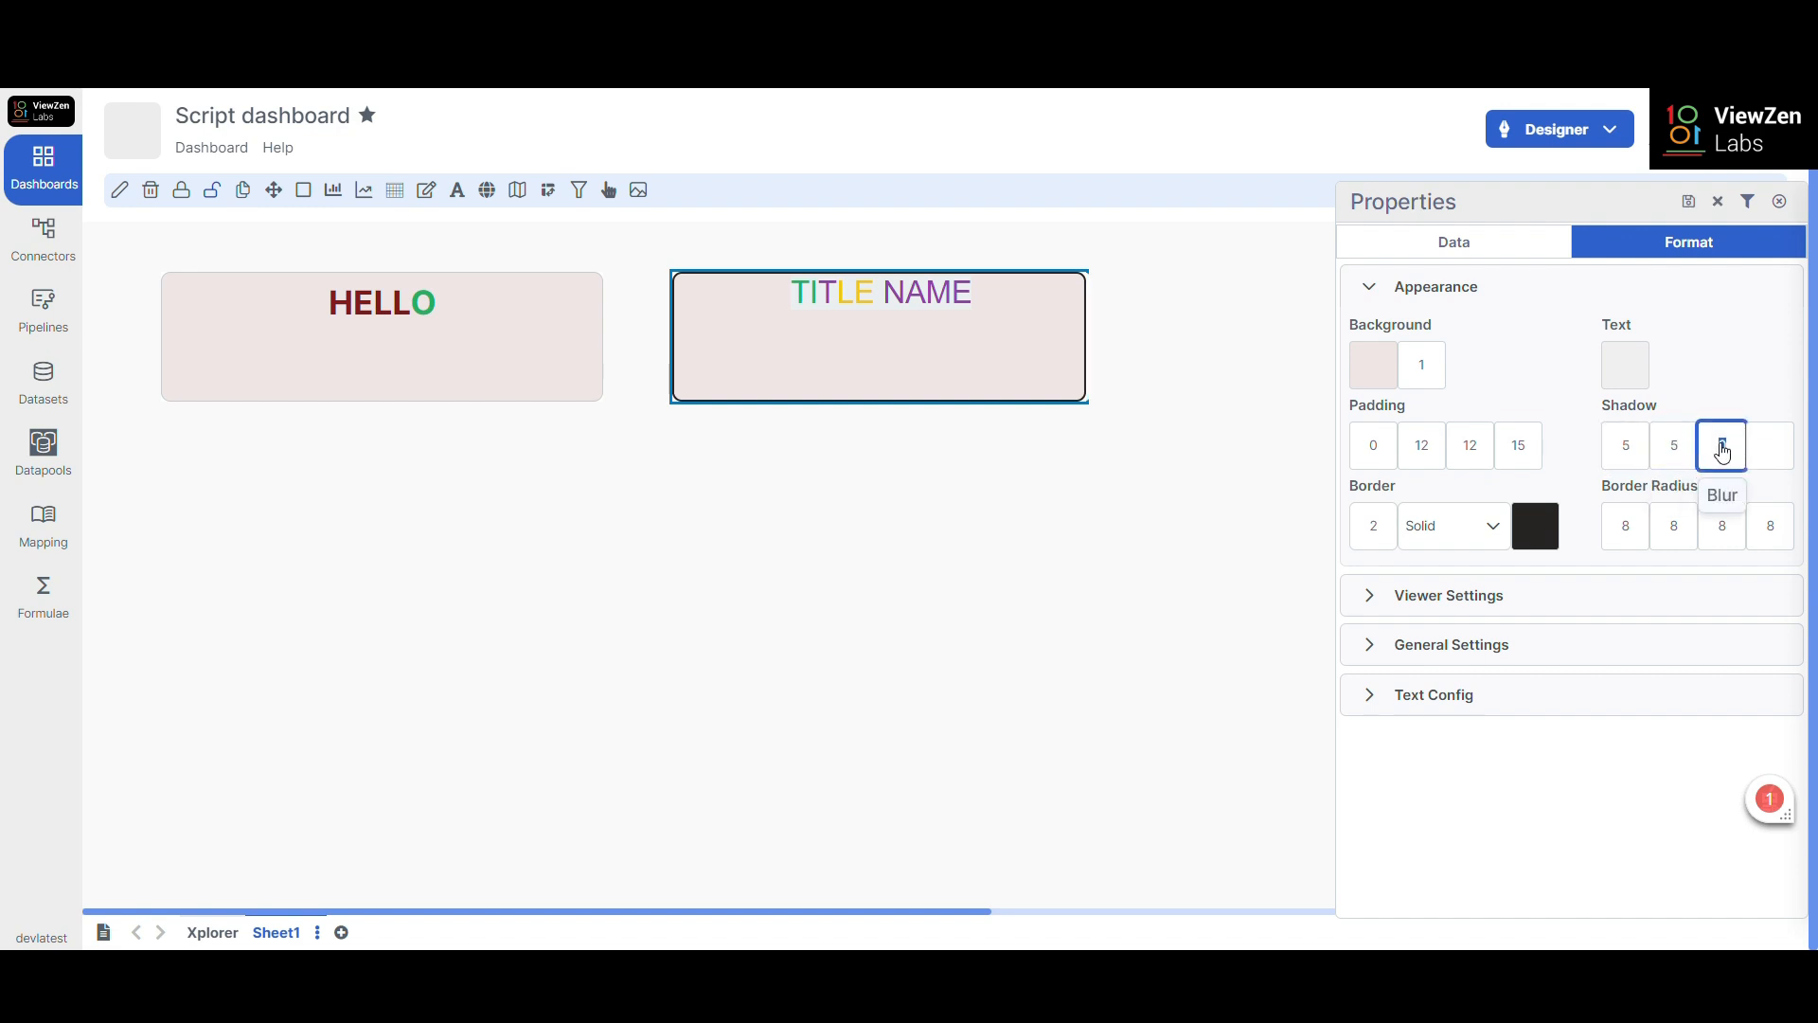
click(1782, 461)
click(1707, 498)
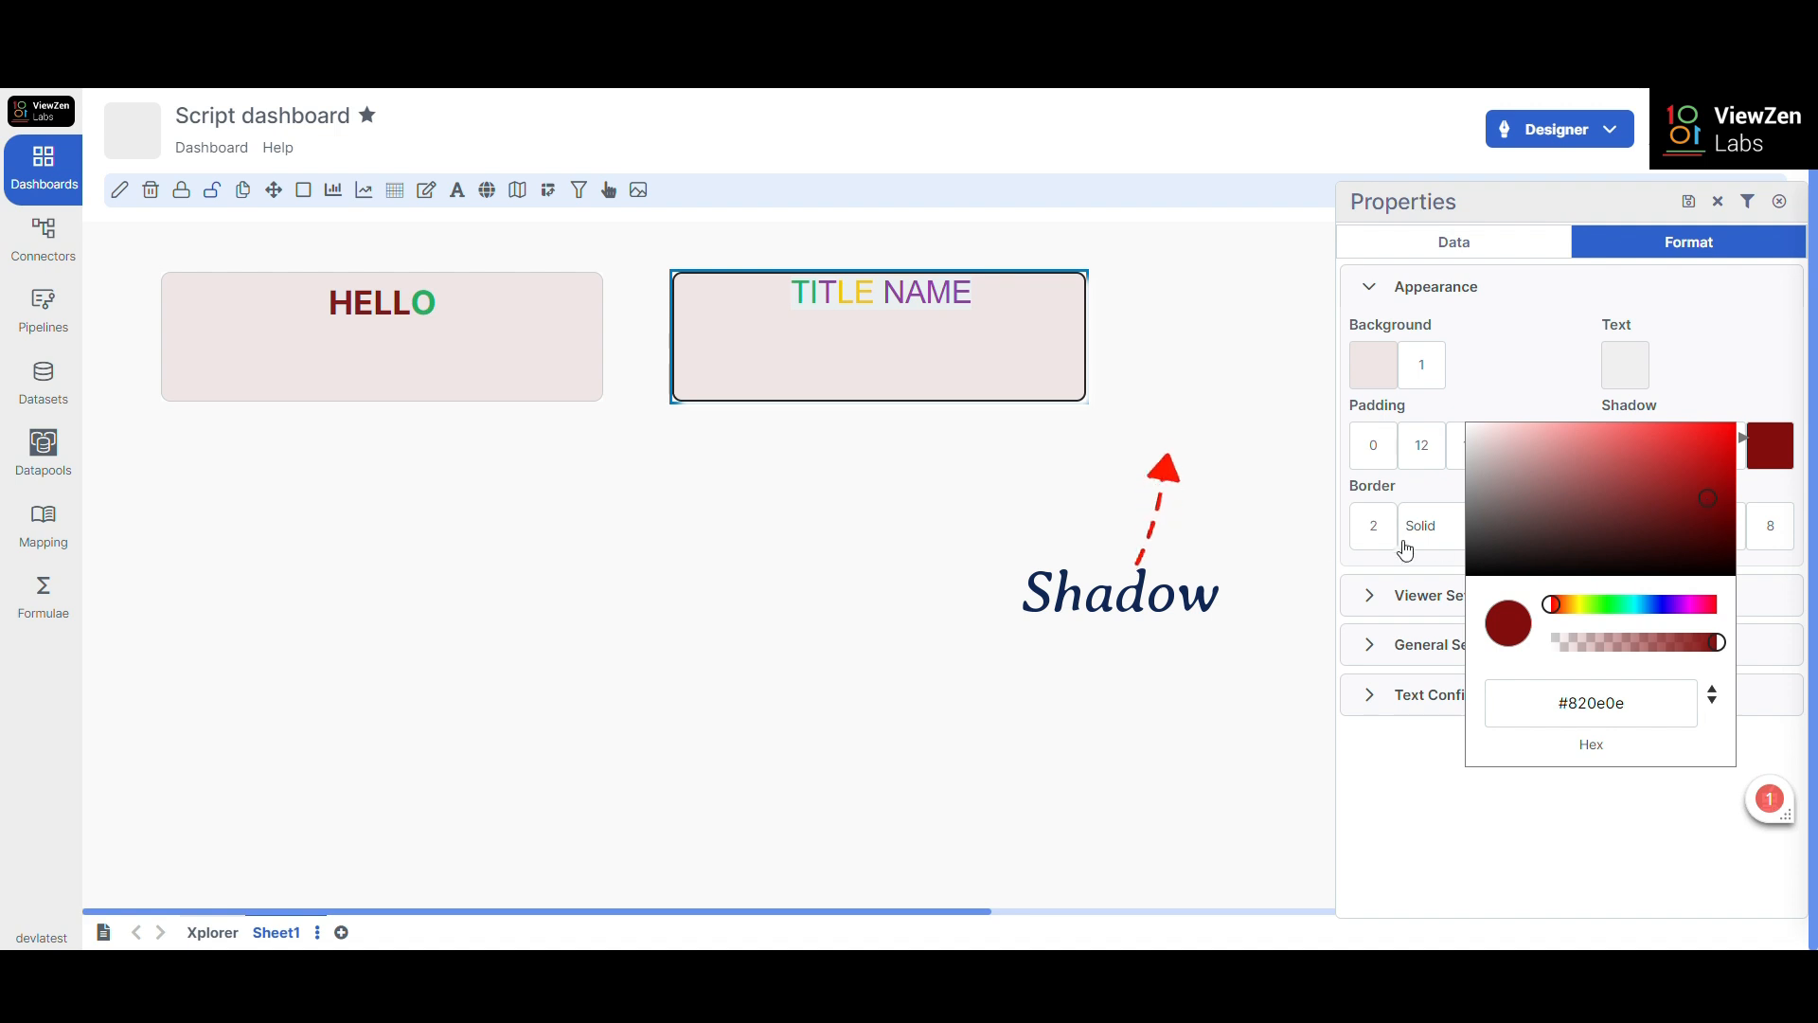
click(1153, 405)
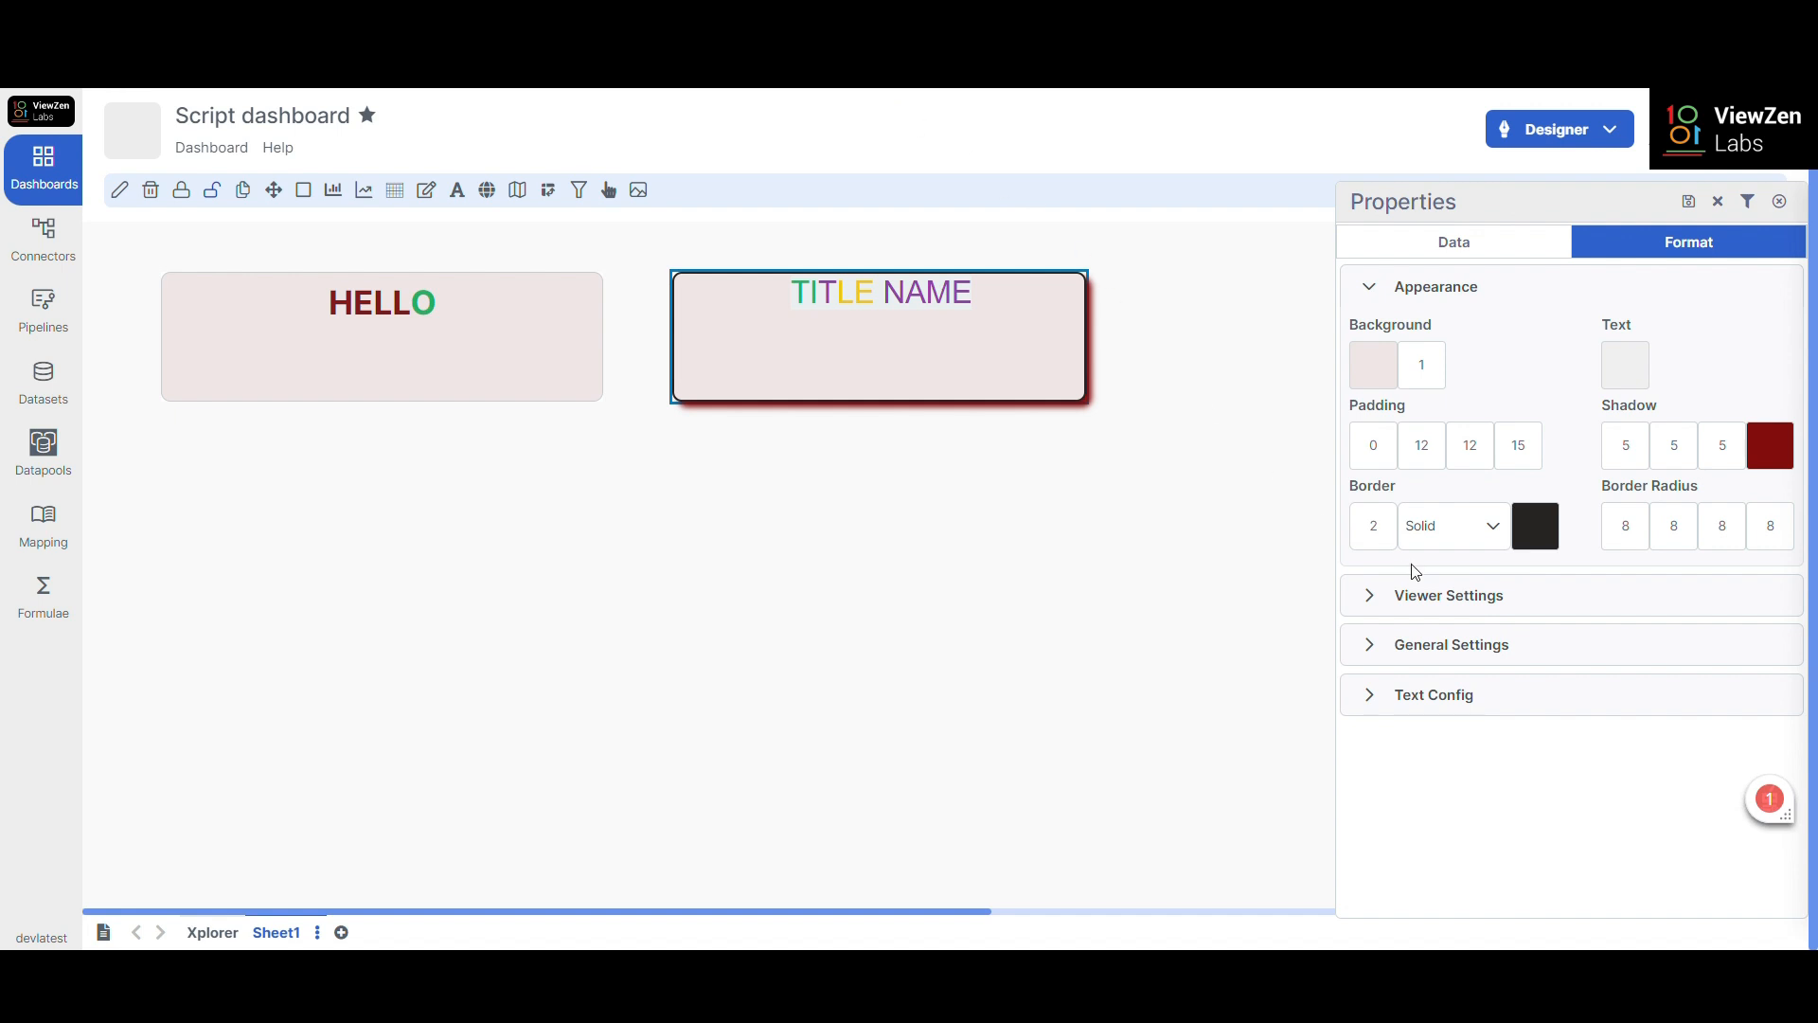
- Change the TITLE NAME component's border to width 6, Dotted style and blue colour #5369ab
drag(1380, 532, 1349, 535)
text(6)
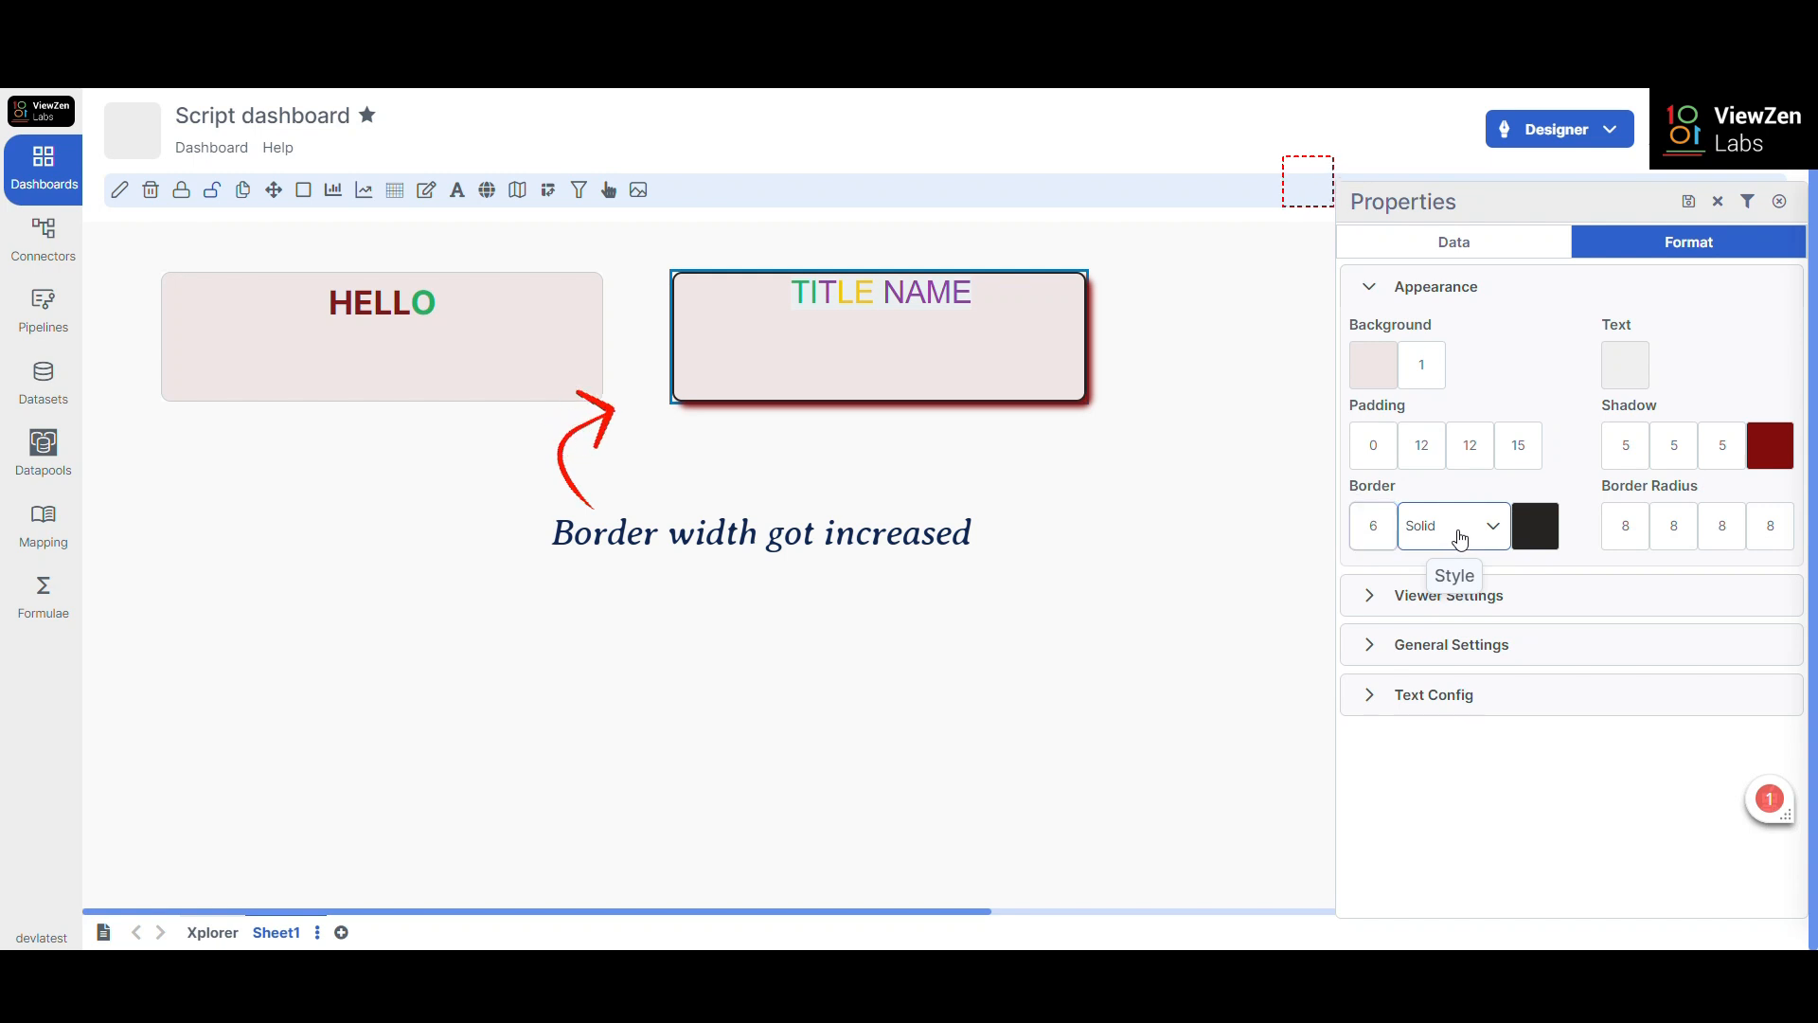
click(1454, 524)
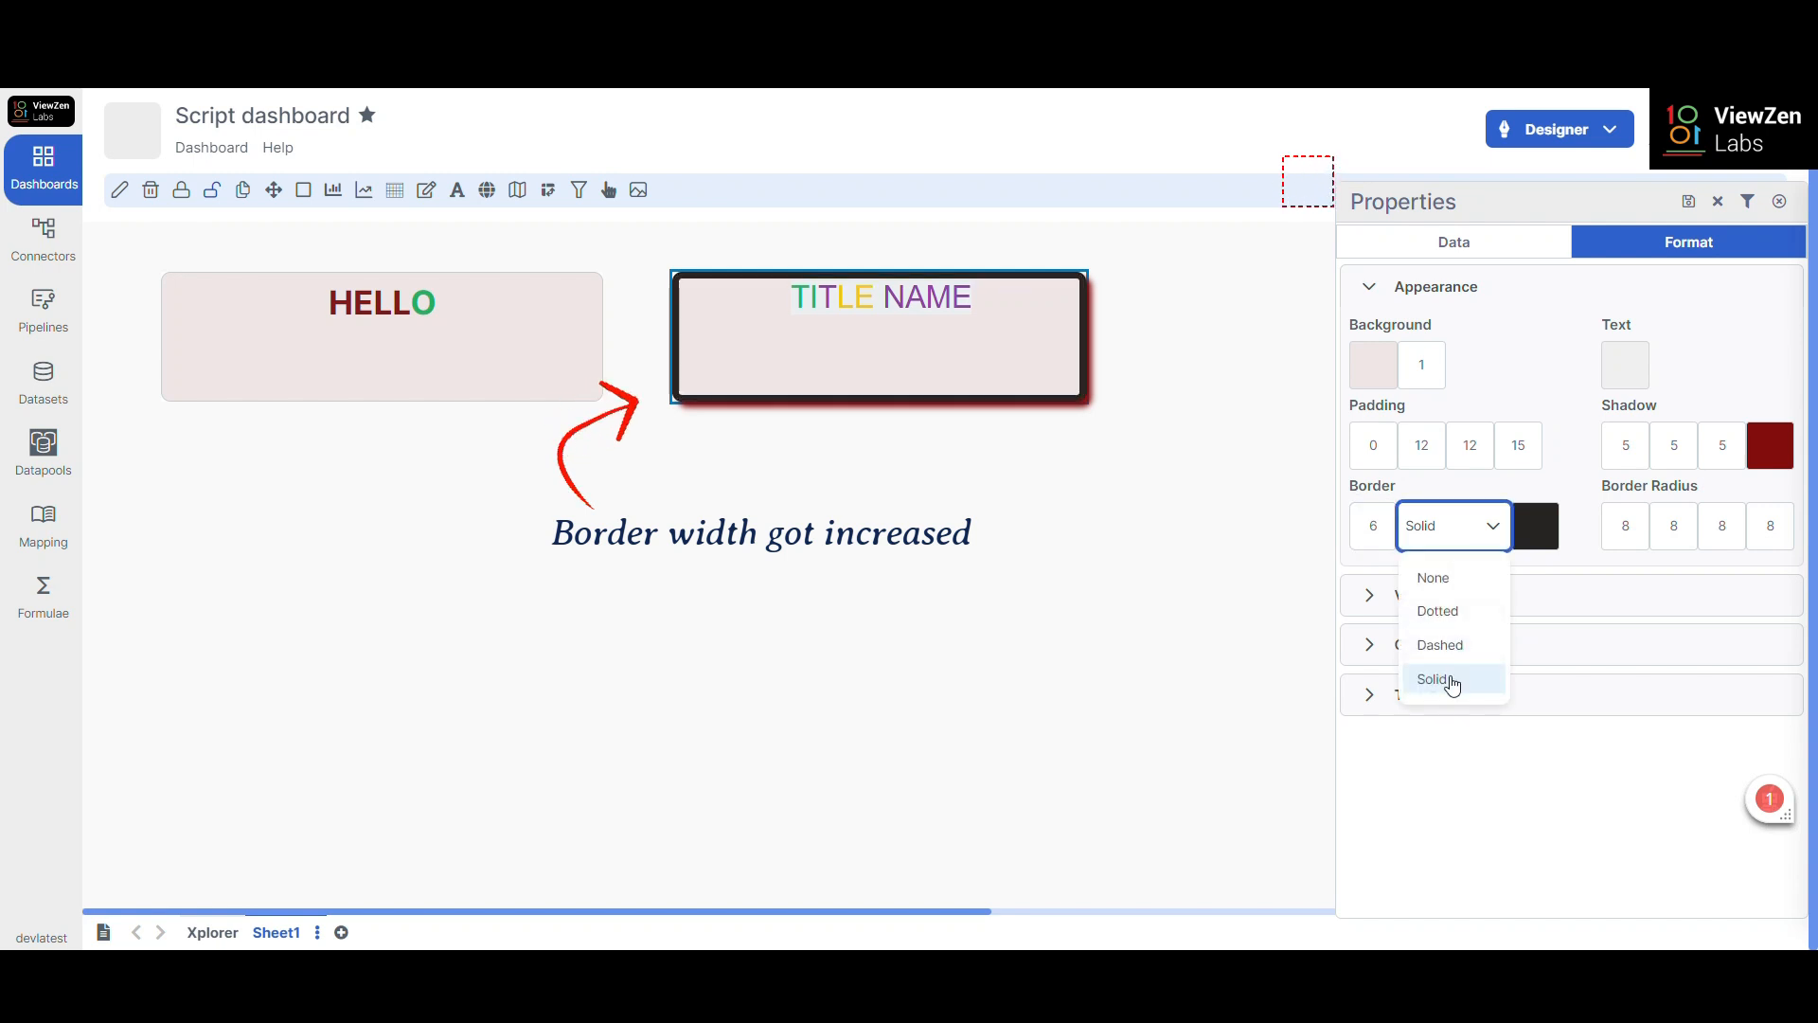
click(1441, 613)
click(1534, 527)
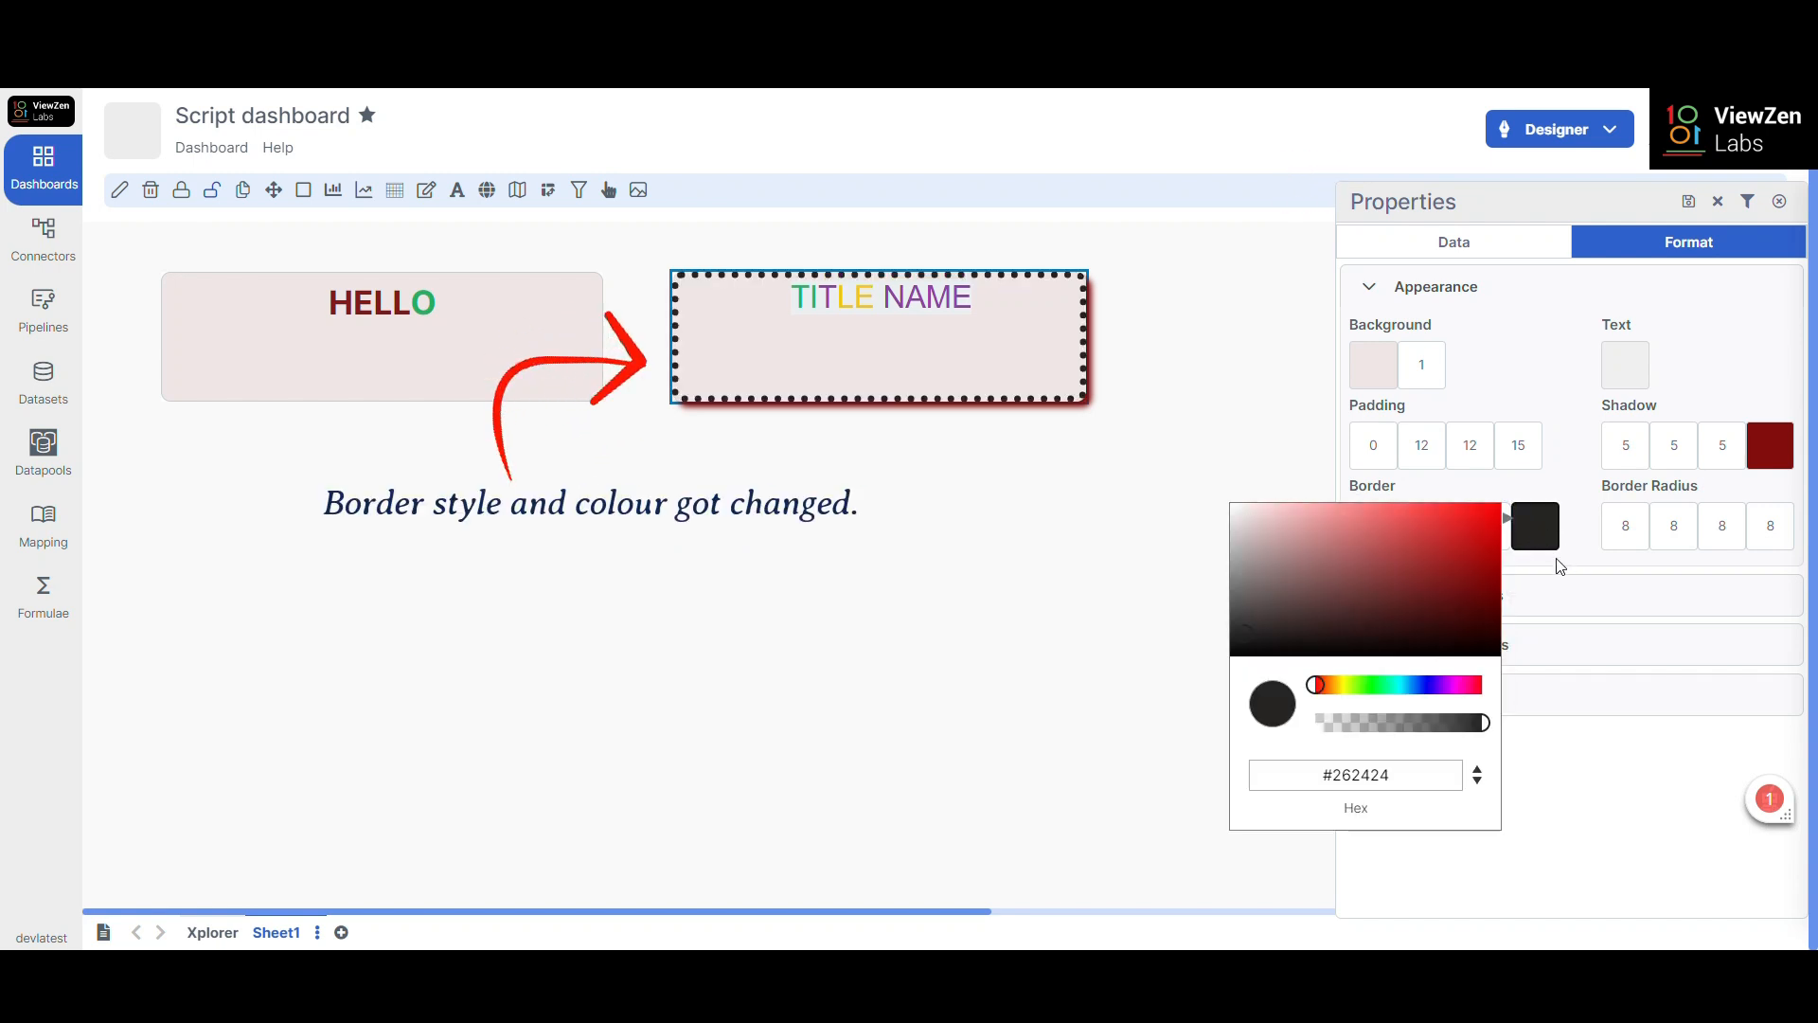
click(1436, 682)
click(1369, 560)
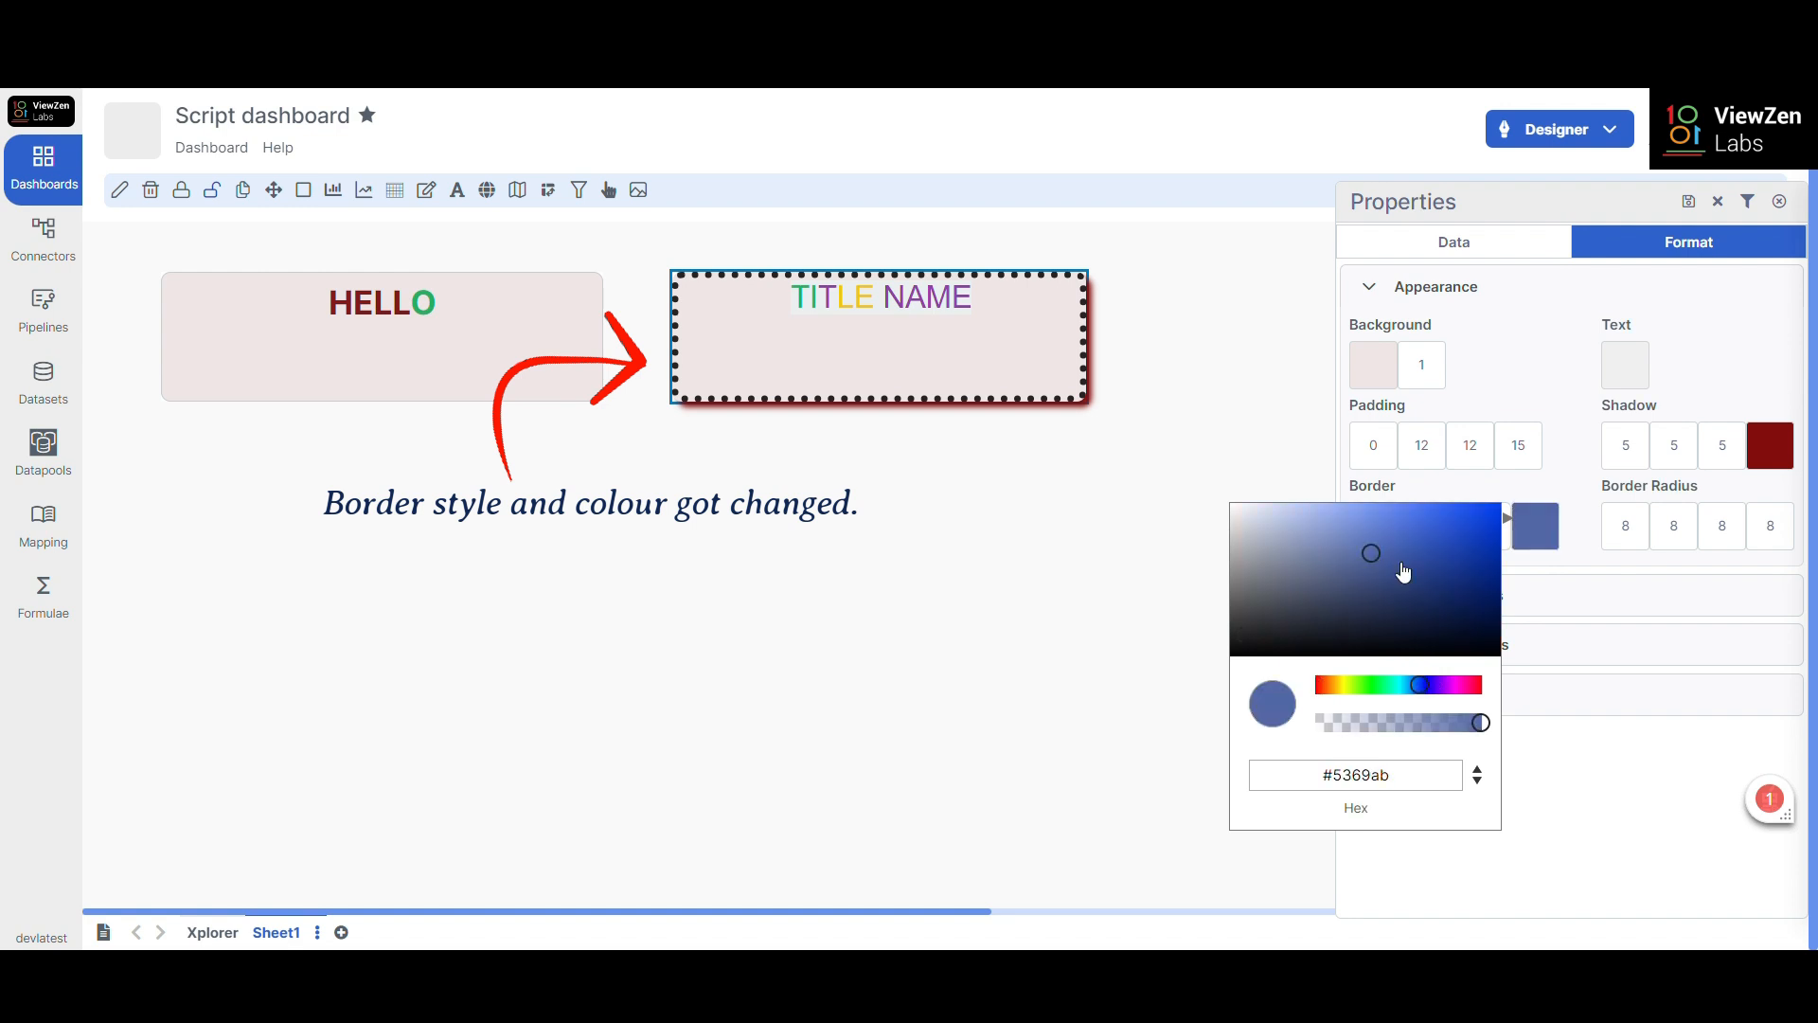
click(1591, 517)
click(1622, 530)
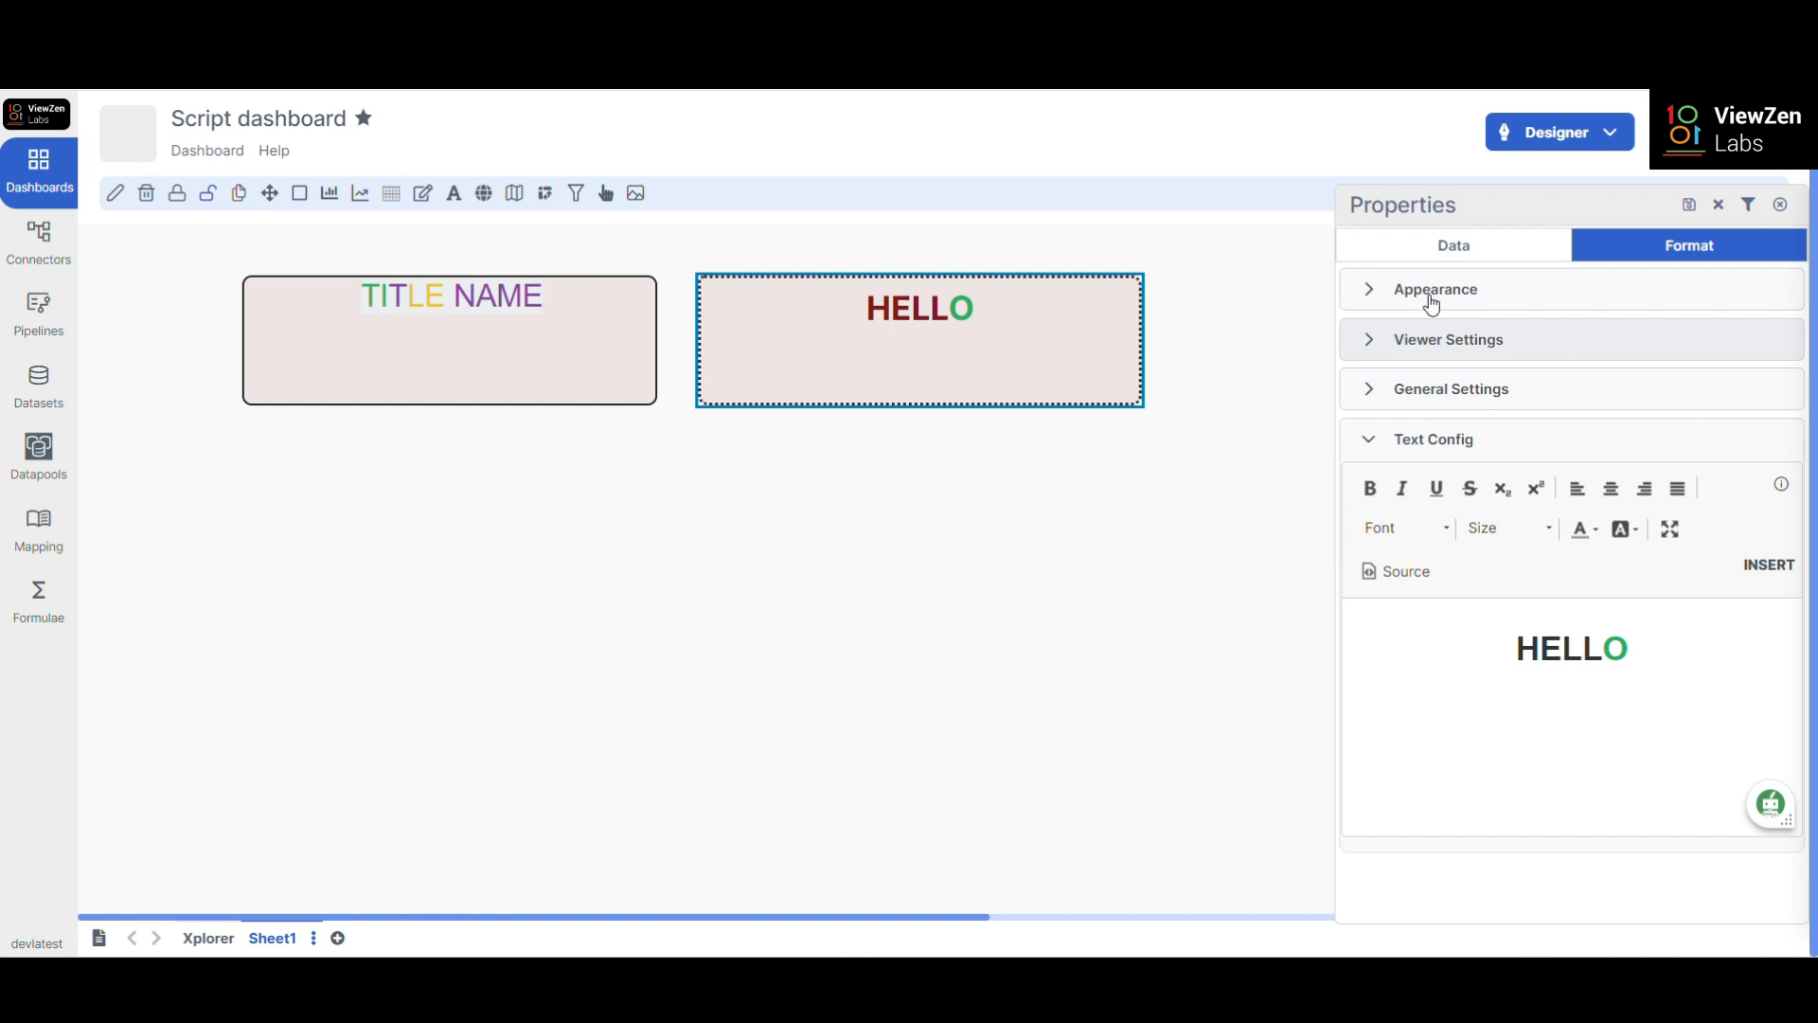
- Add the COUNTRY and FATALITIES columns of the Africa conflict new dataset as measures of the HELLO component
click(1470, 257)
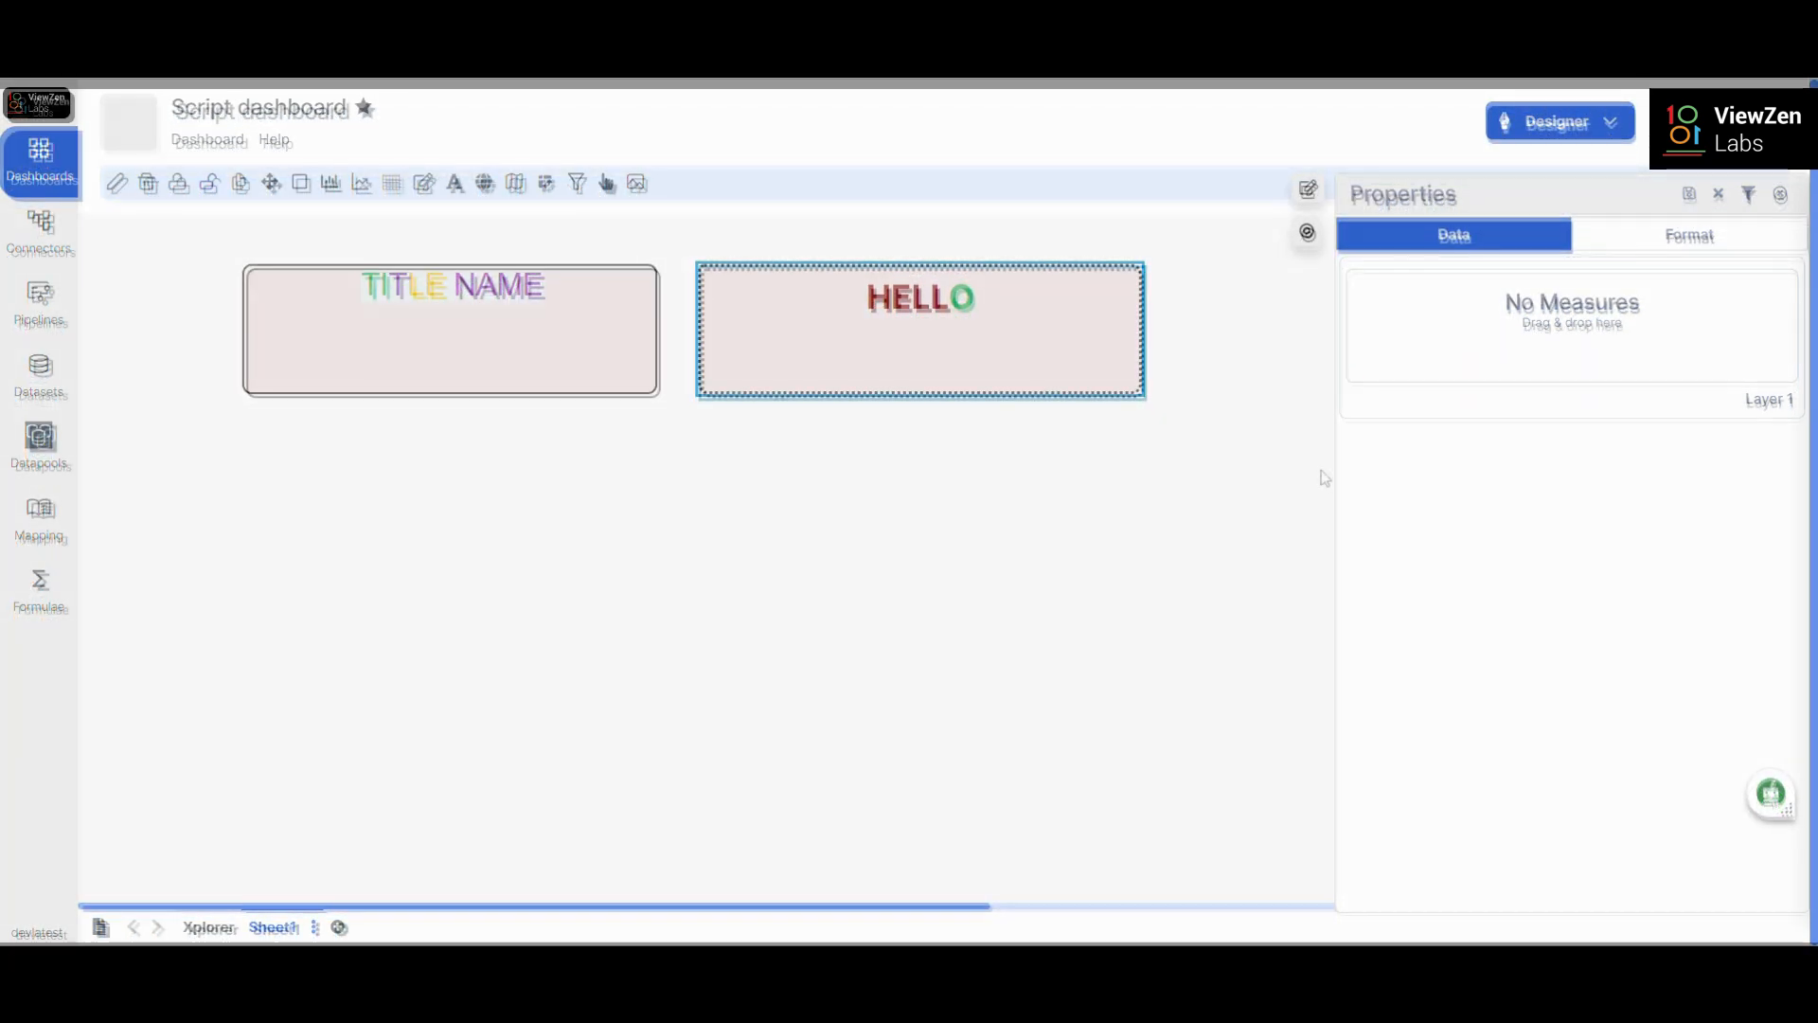
click(1318, 197)
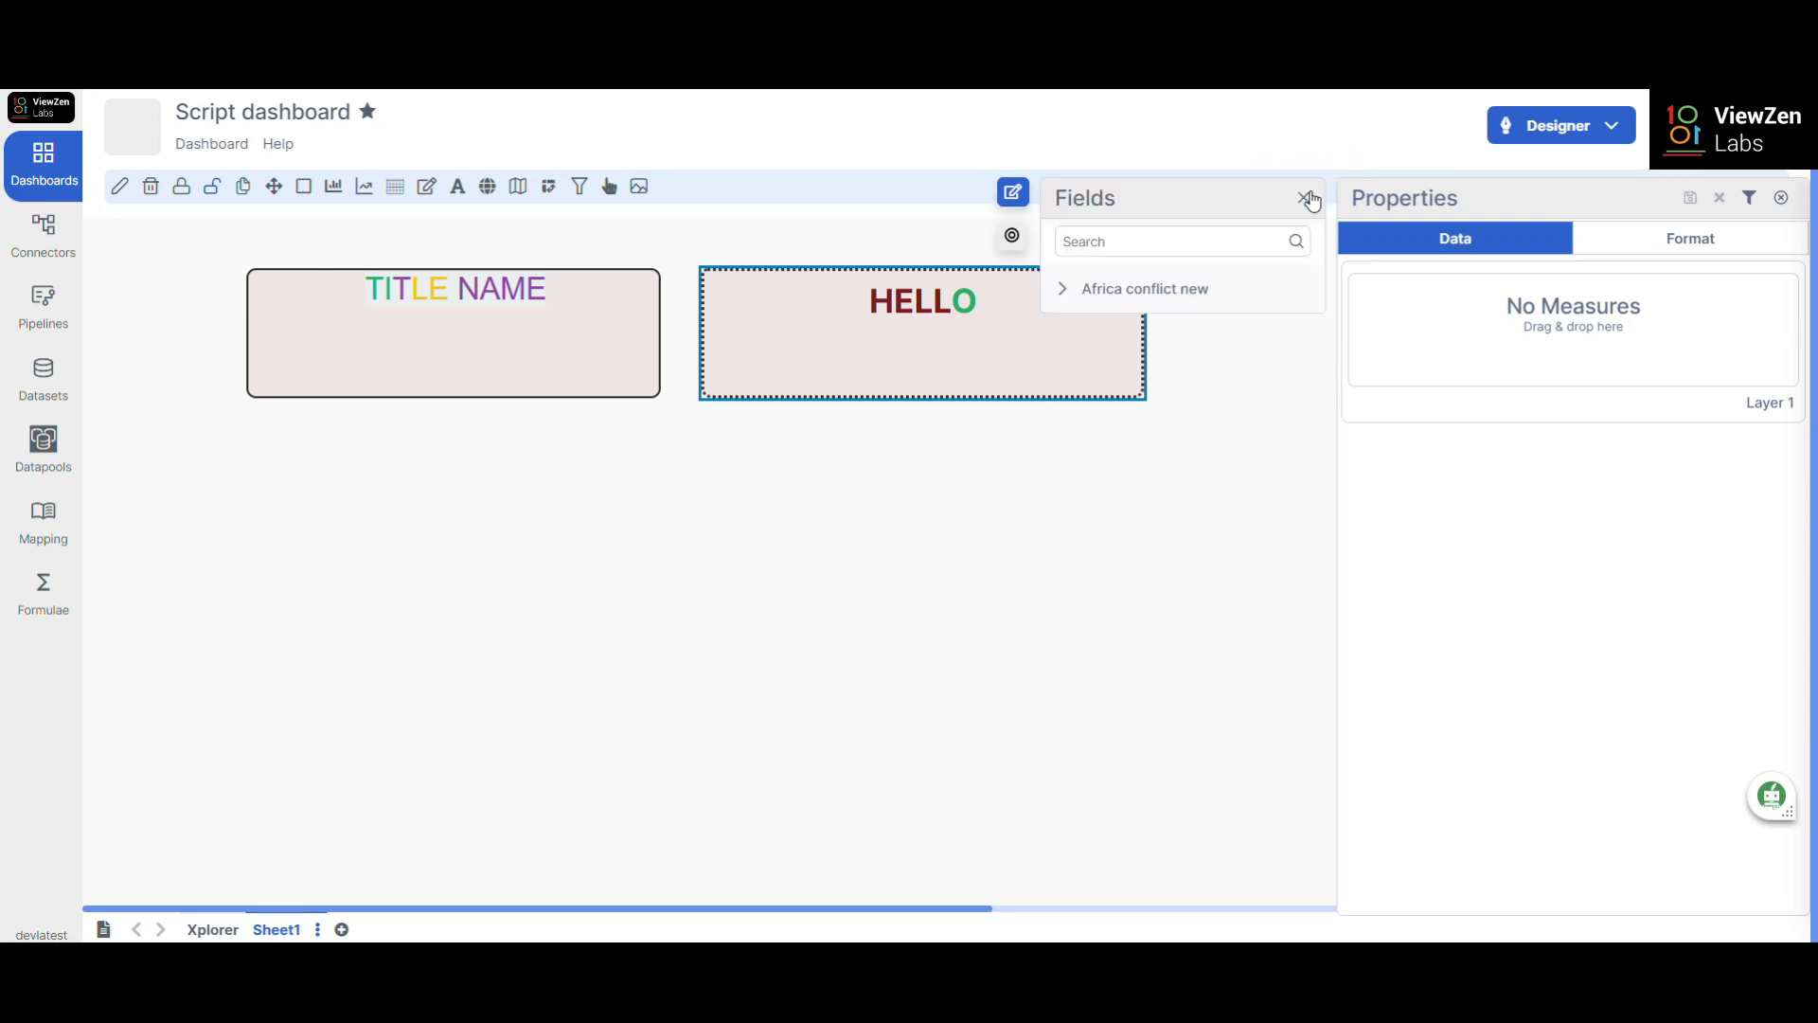
click(1067, 303)
drag(1291, 492, 1554, 327)
drag(1294, 660, 1594, 383)
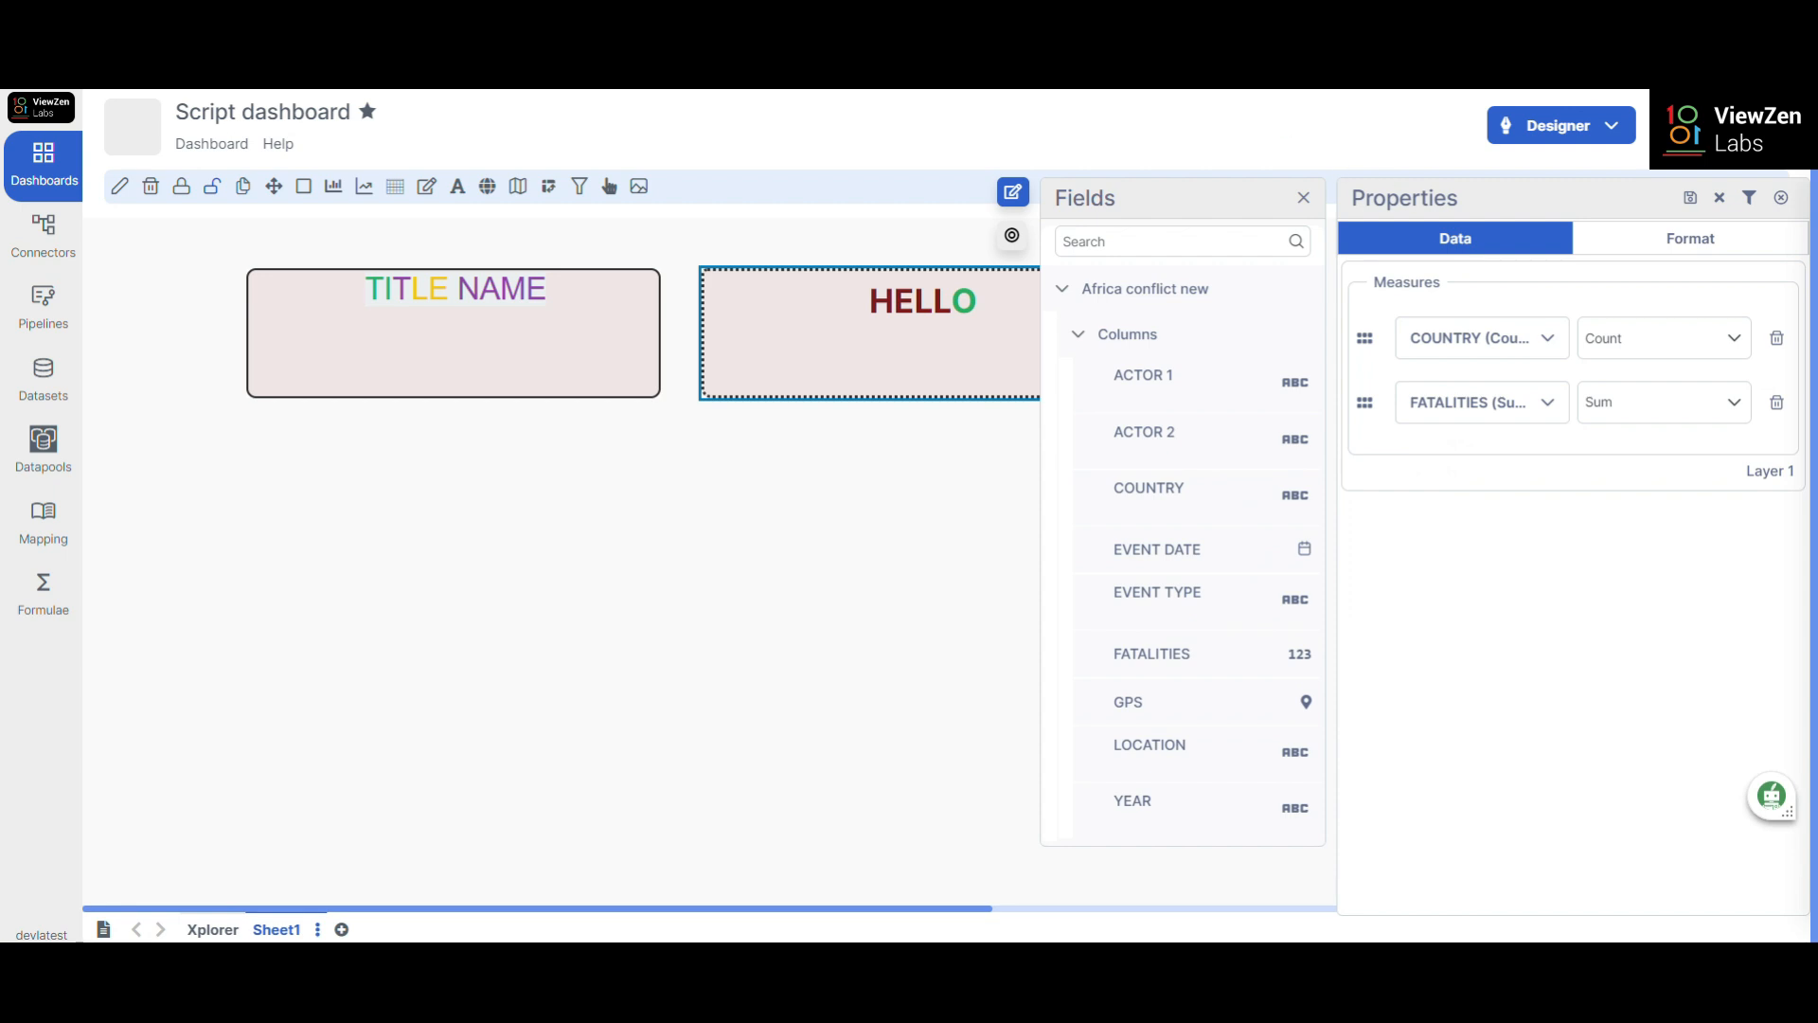
- Set the COUNTRY measure's aggregation to Distinct Count and rename the measure "Country"
click(1706, 356)
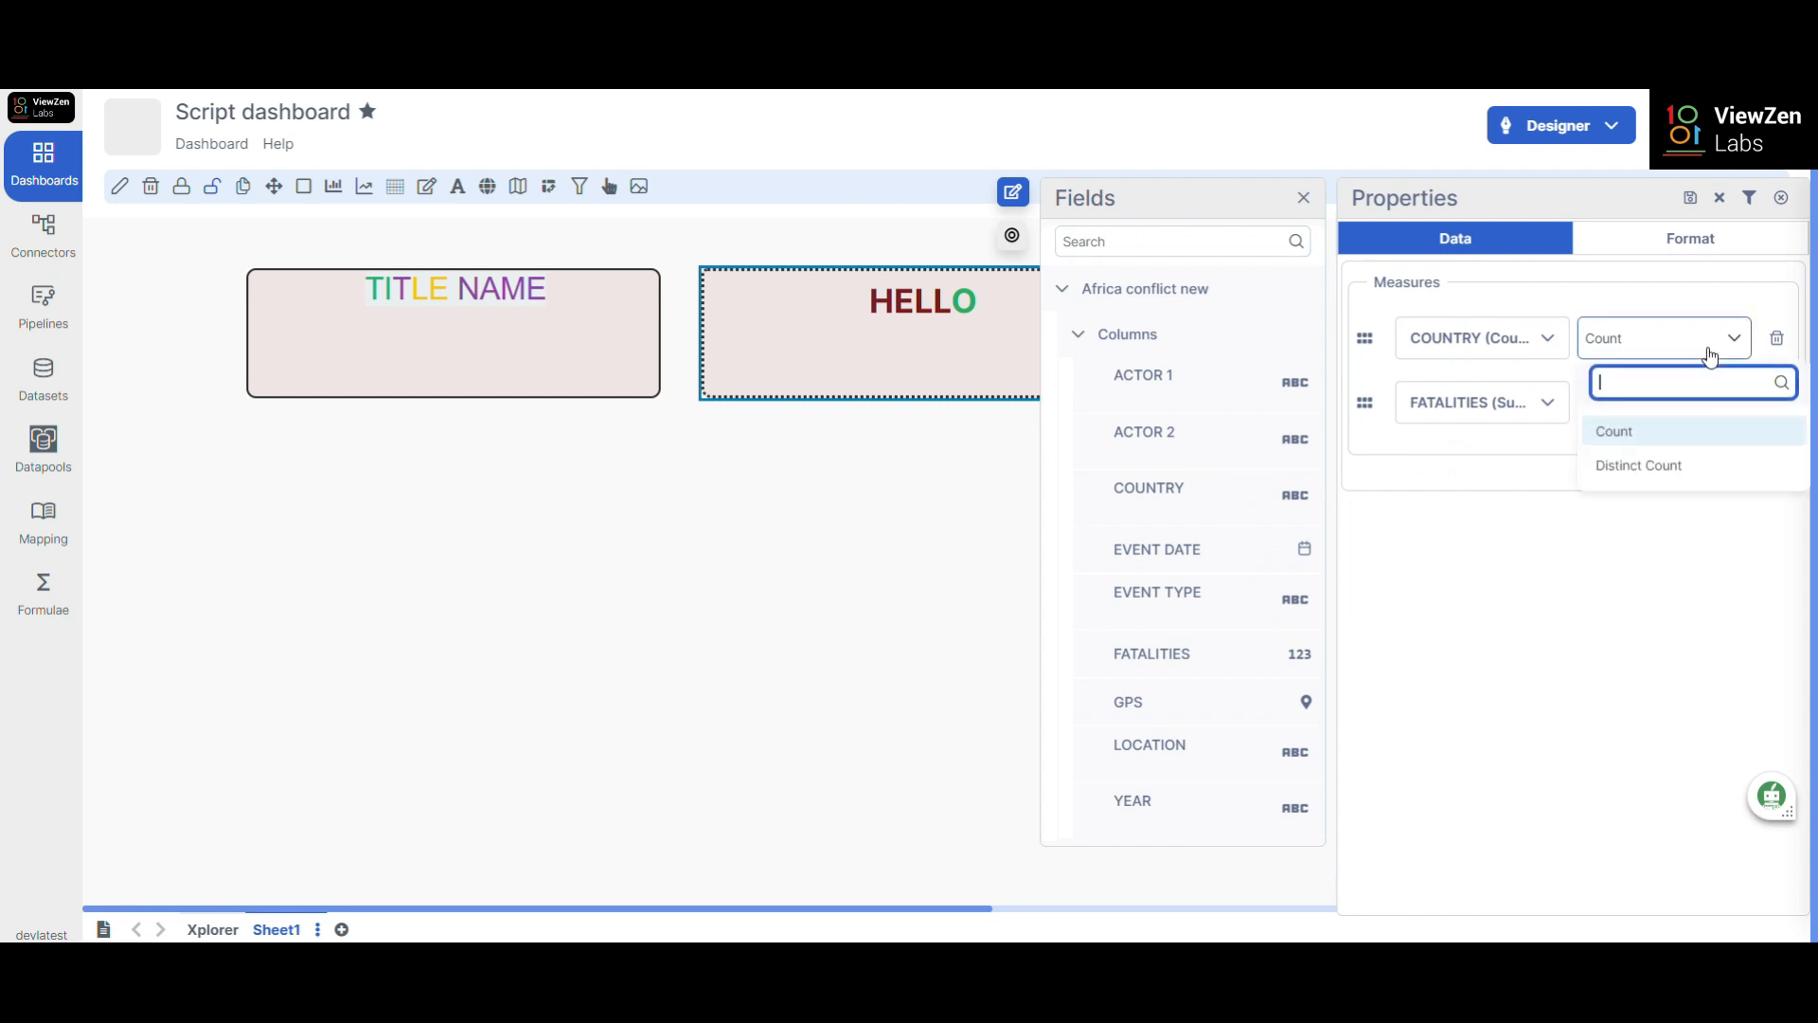
click(1661, 463)
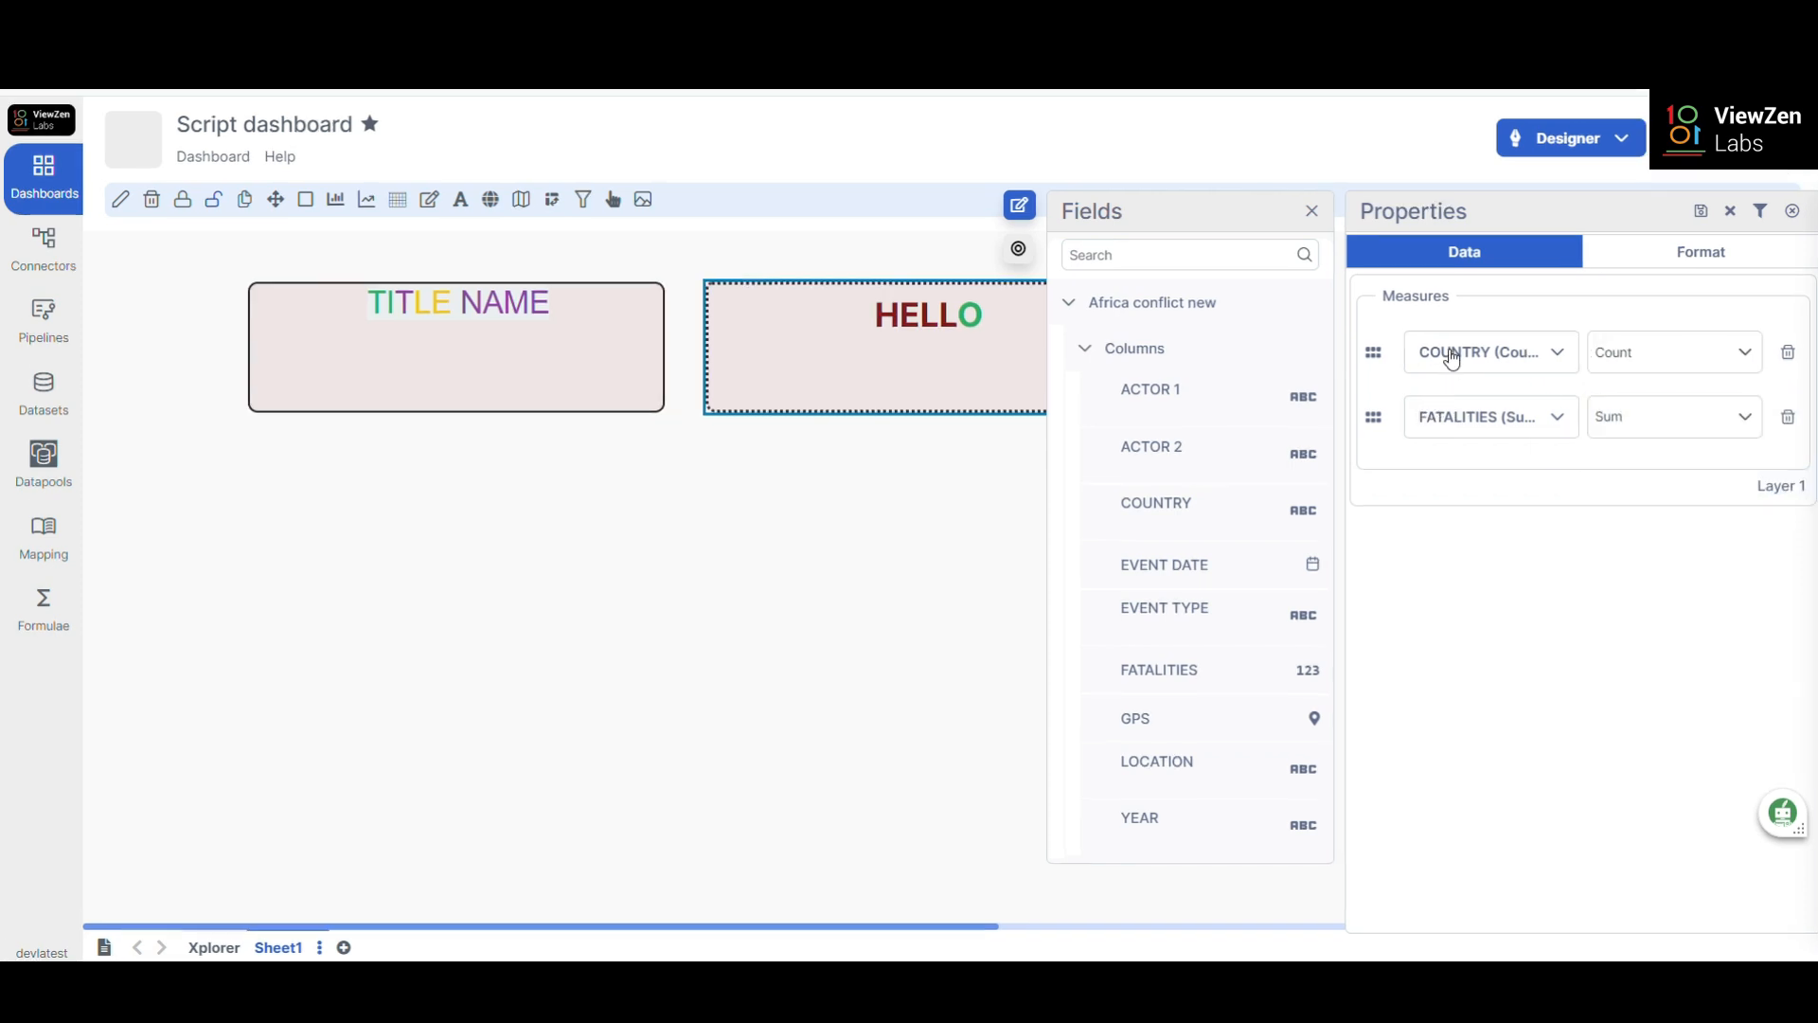
double_click(1450, 356)
double_click(1450, 351)
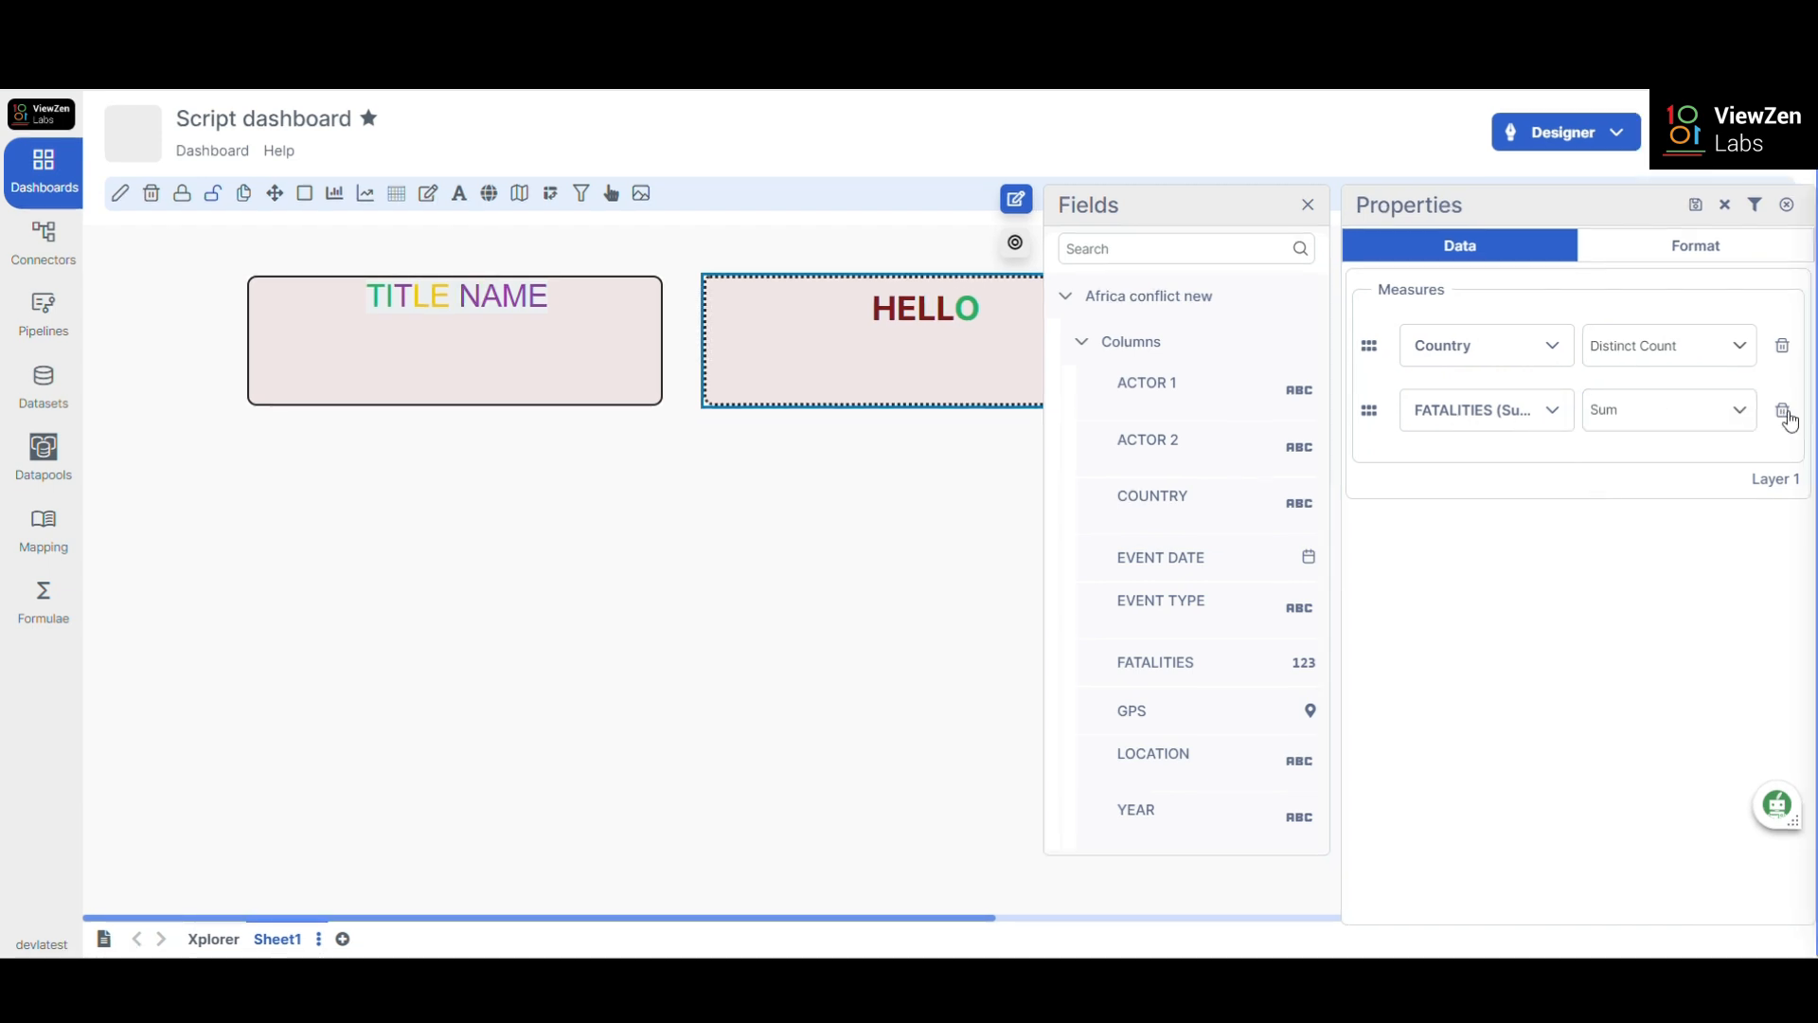
- Delete the FATALITIES measure, add EVENT TYPE as a measure and switch its field to YEAR
click(1784, 417)
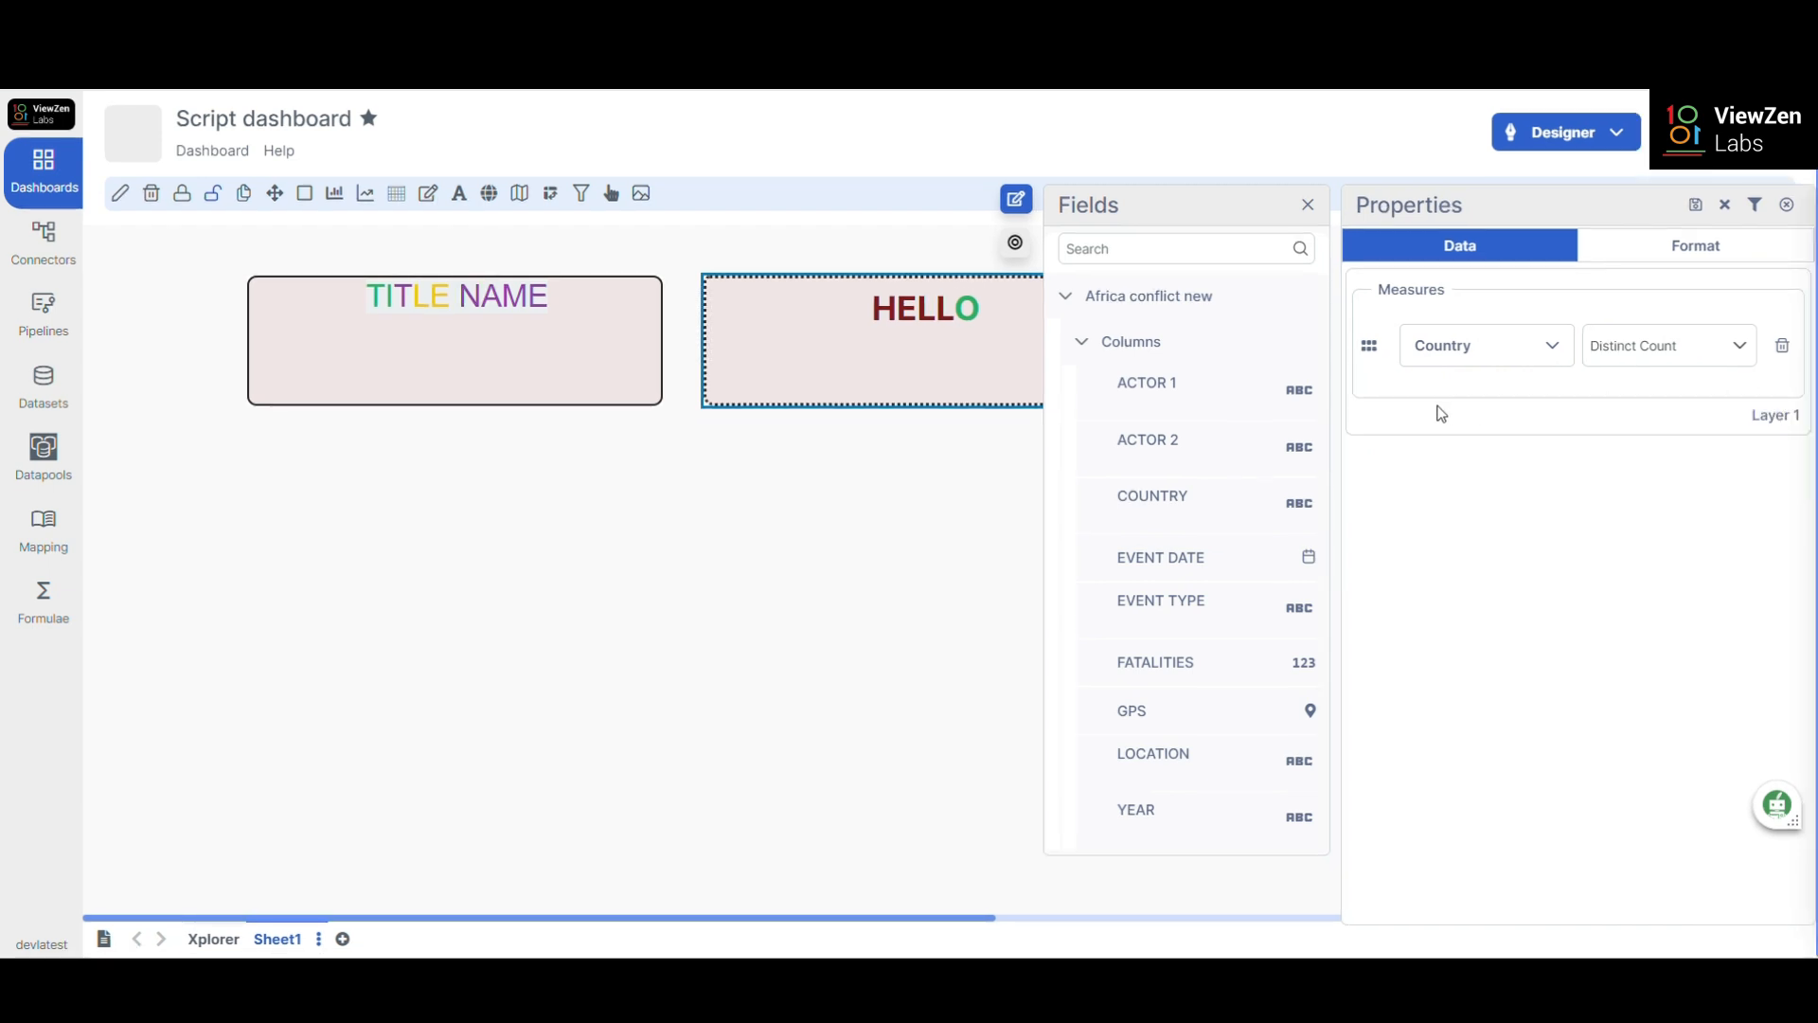
drag(1169, 599, 1496, 399)
click(1558, 417)
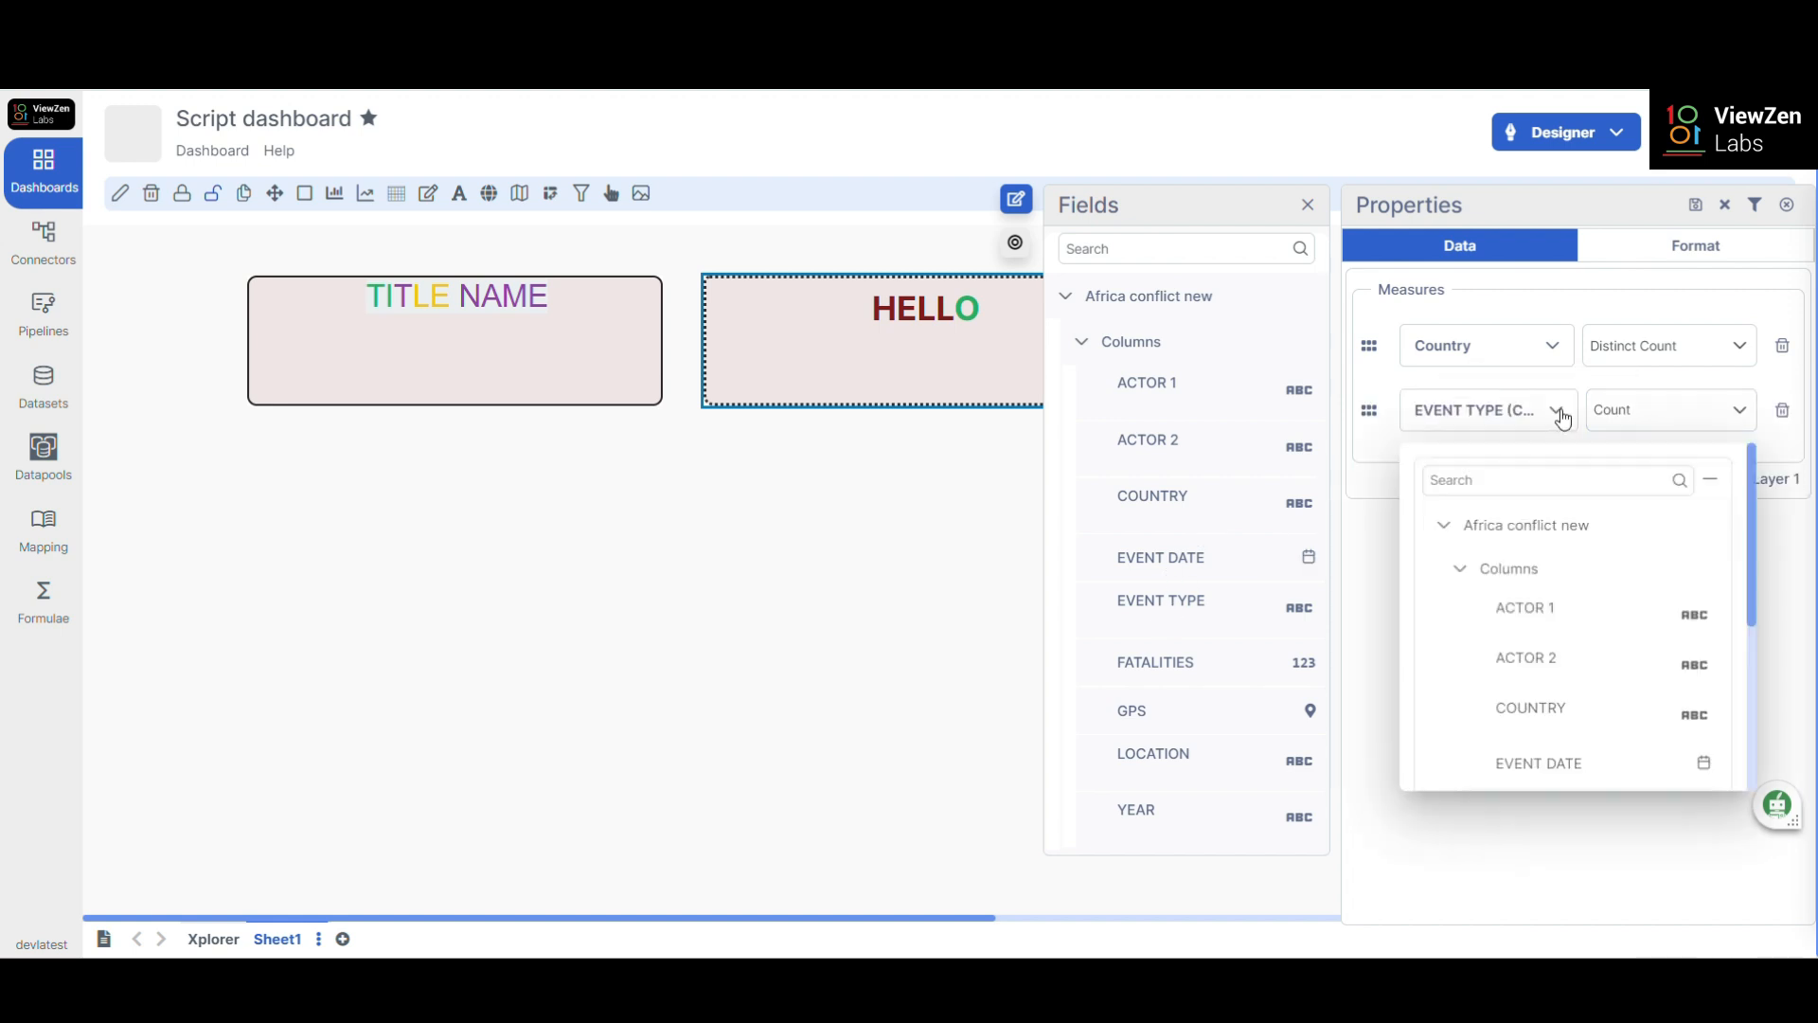
scroll(1563, 634, down, 4)
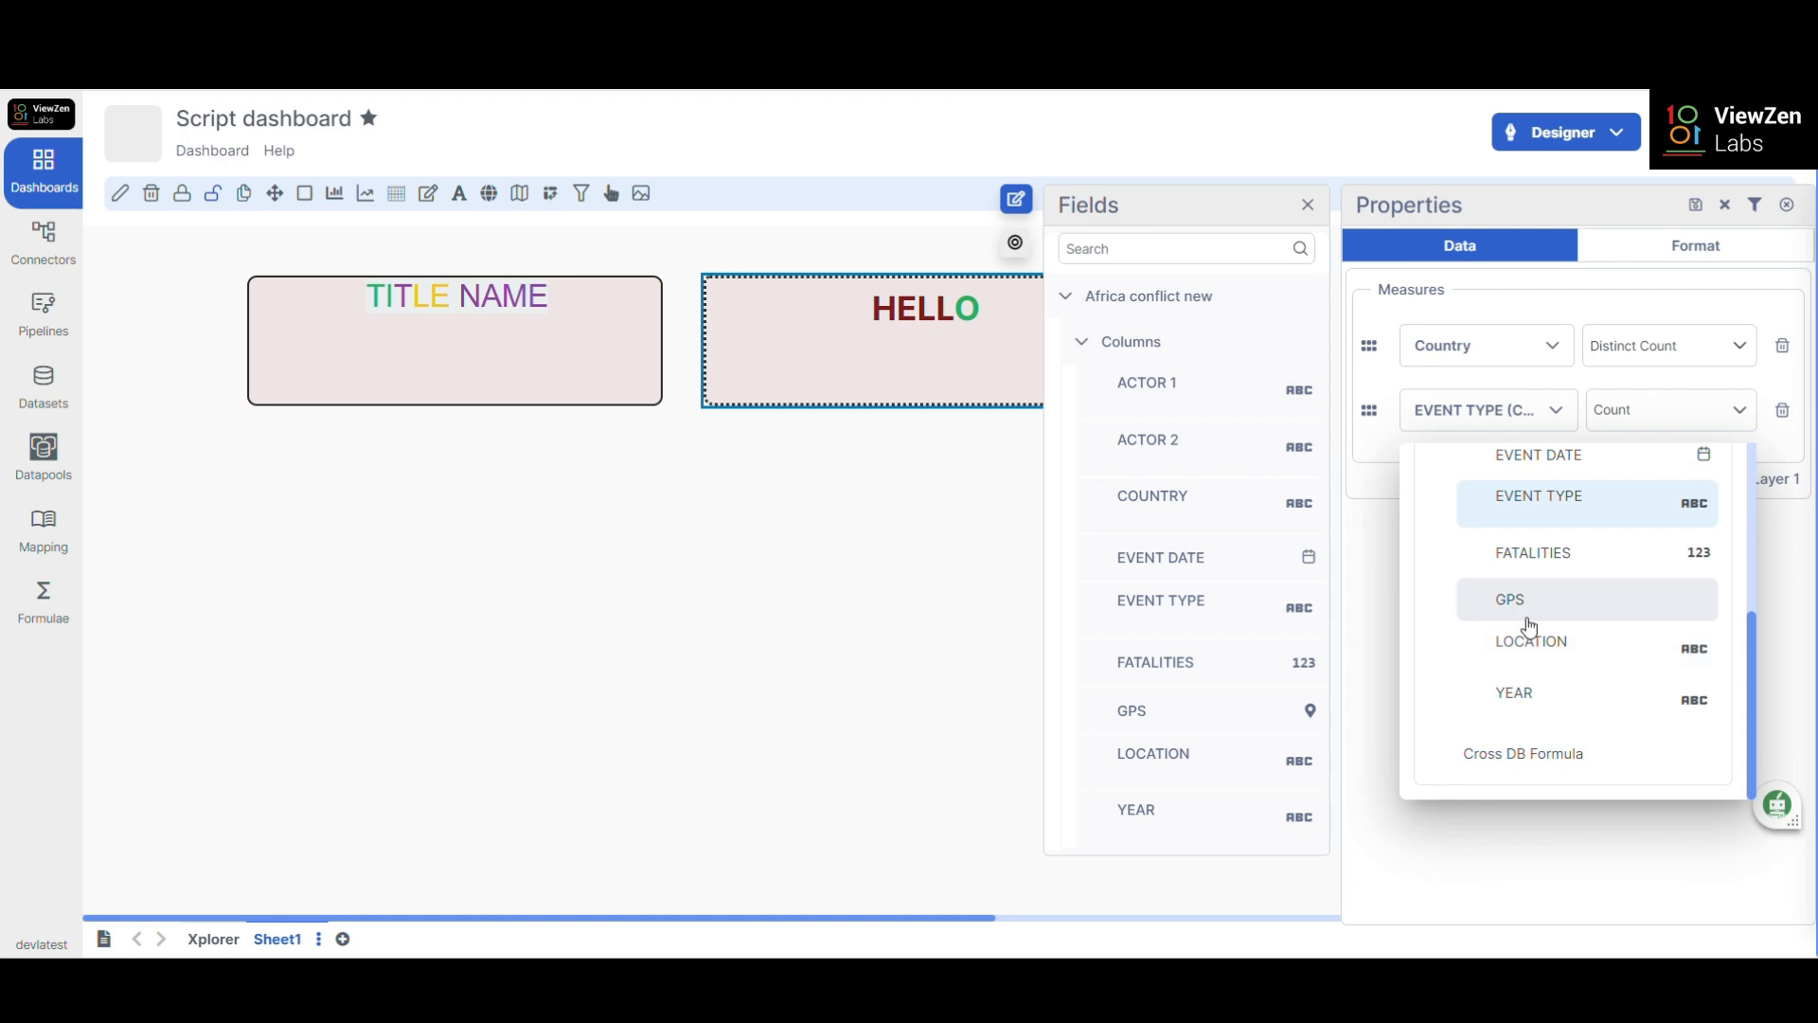
click(1520, 697)
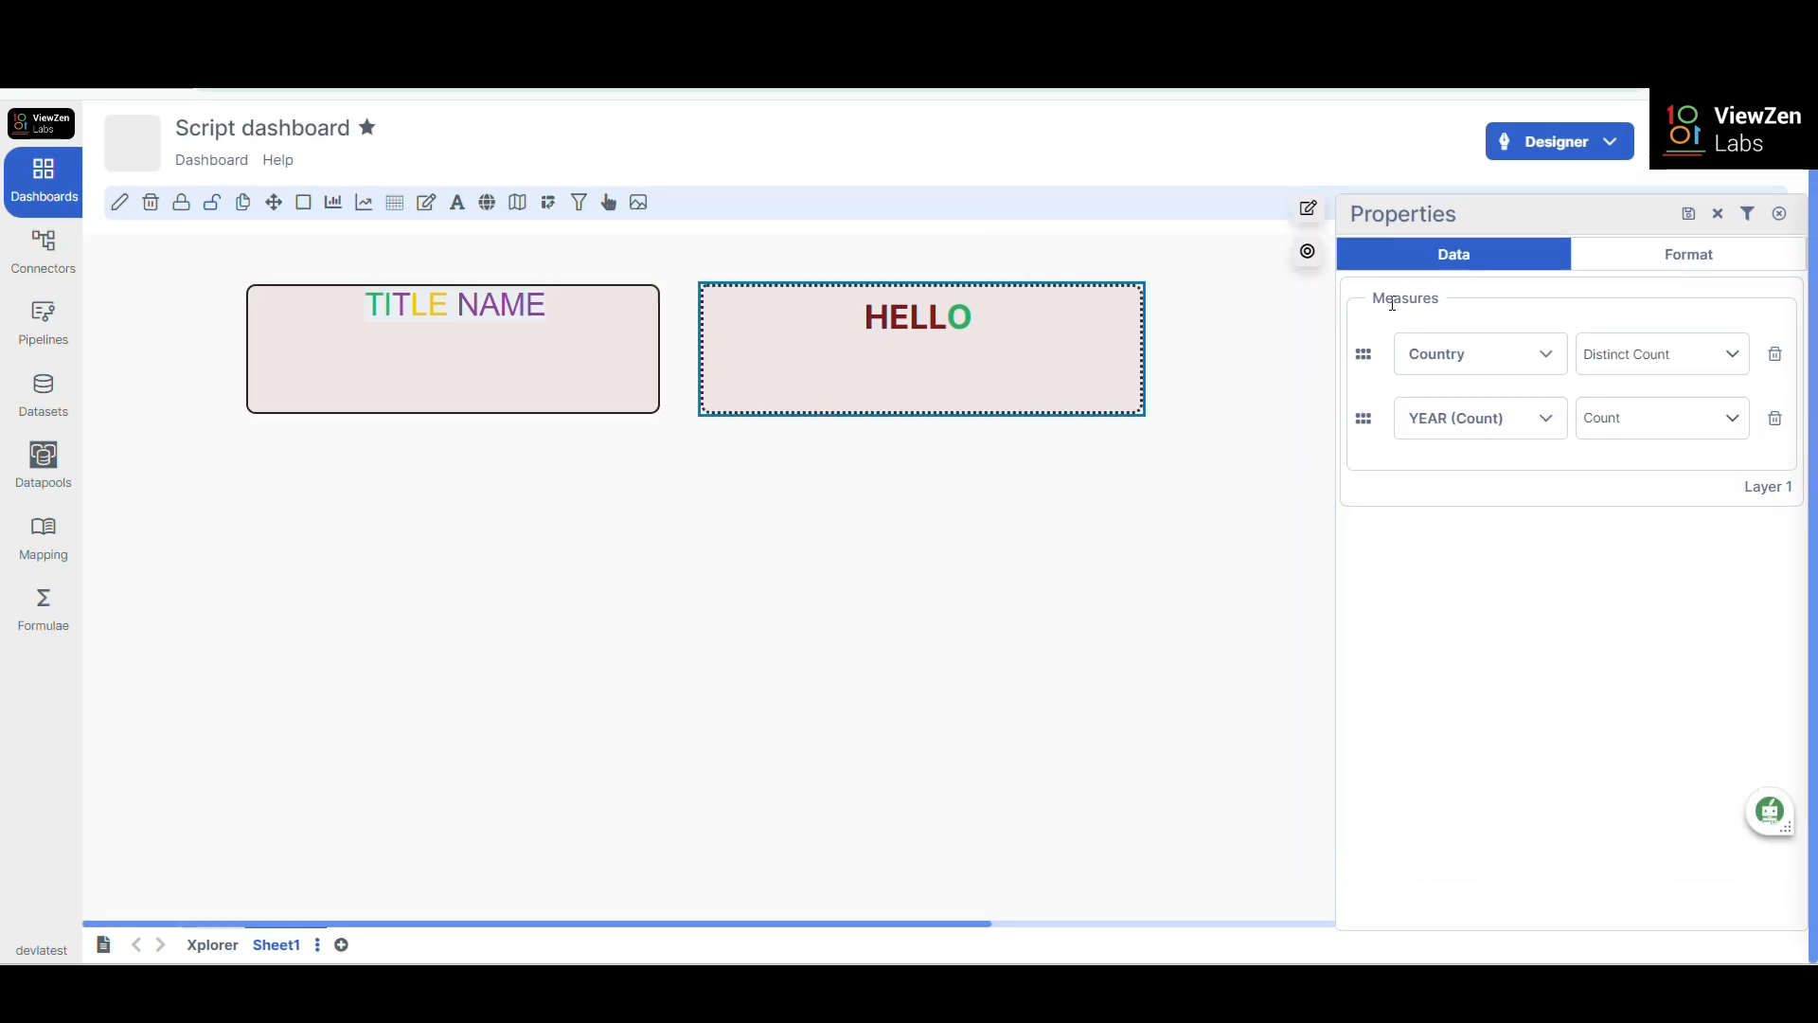
- Insert the Measure 1 name and Measure 1 value placeholders below HELLO in the component's Text Config editor
click(1605, 260)
click(1640, 668)
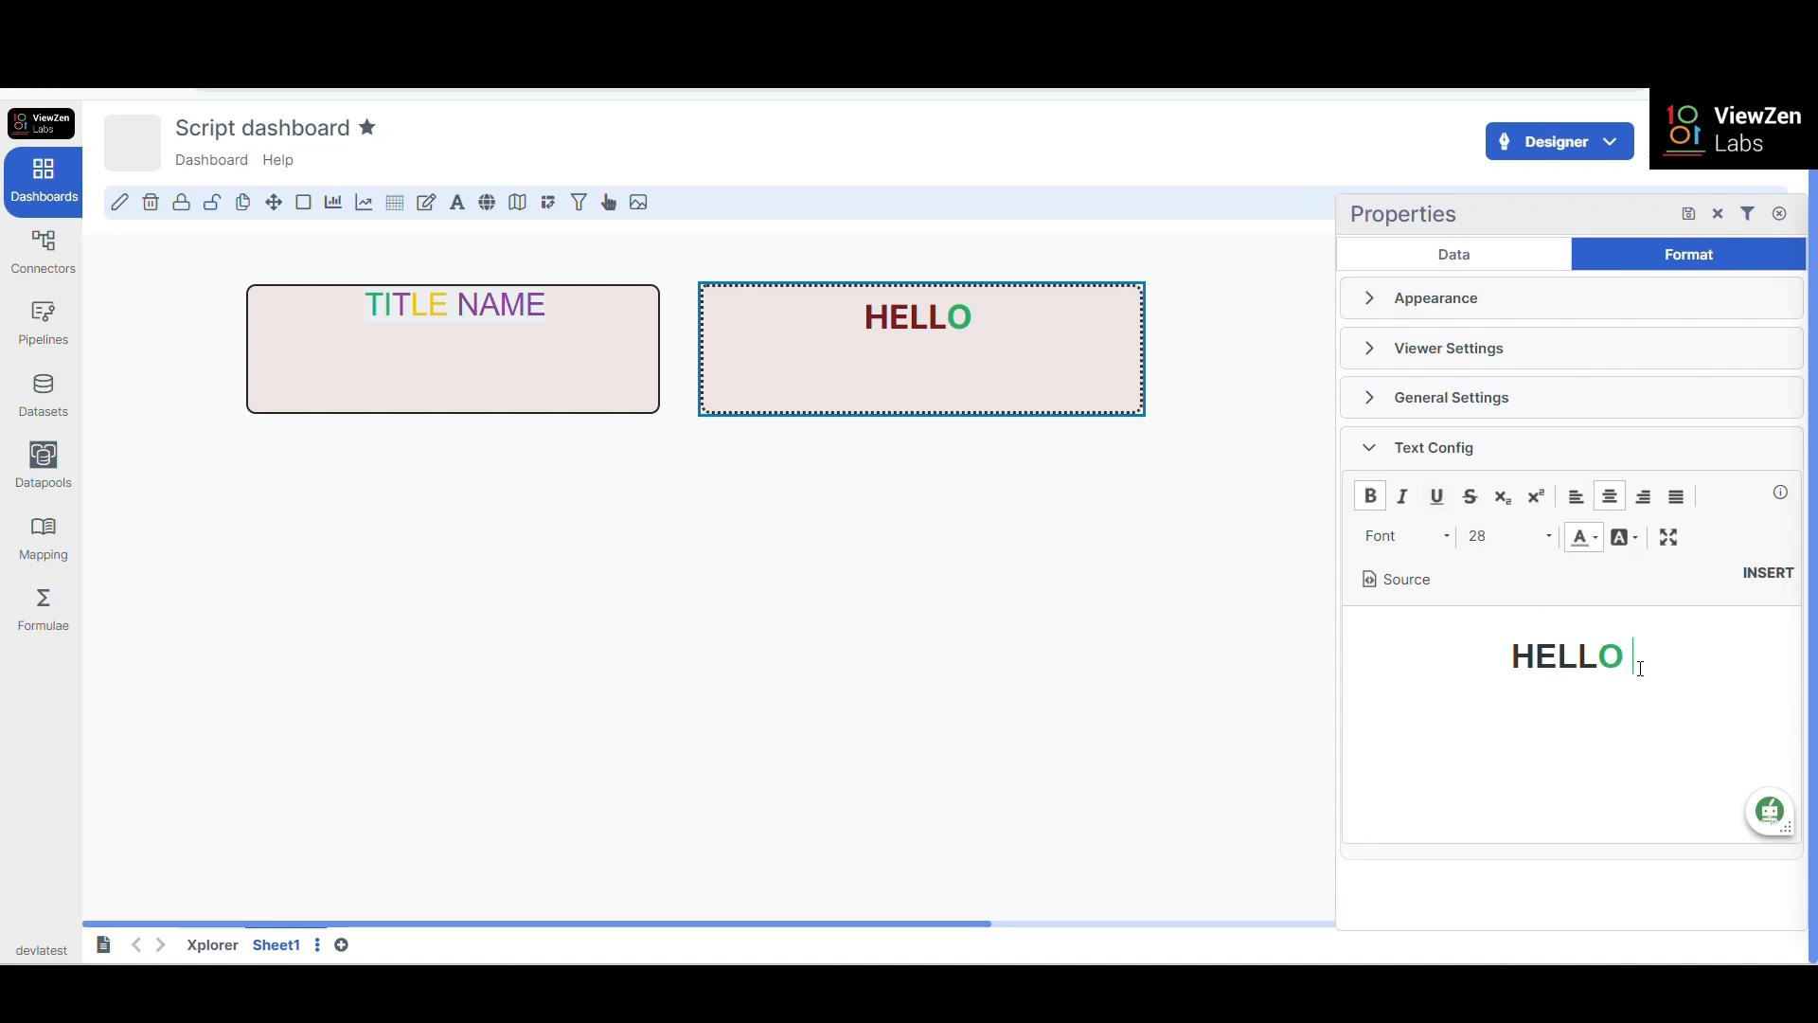
click(1747, 574)
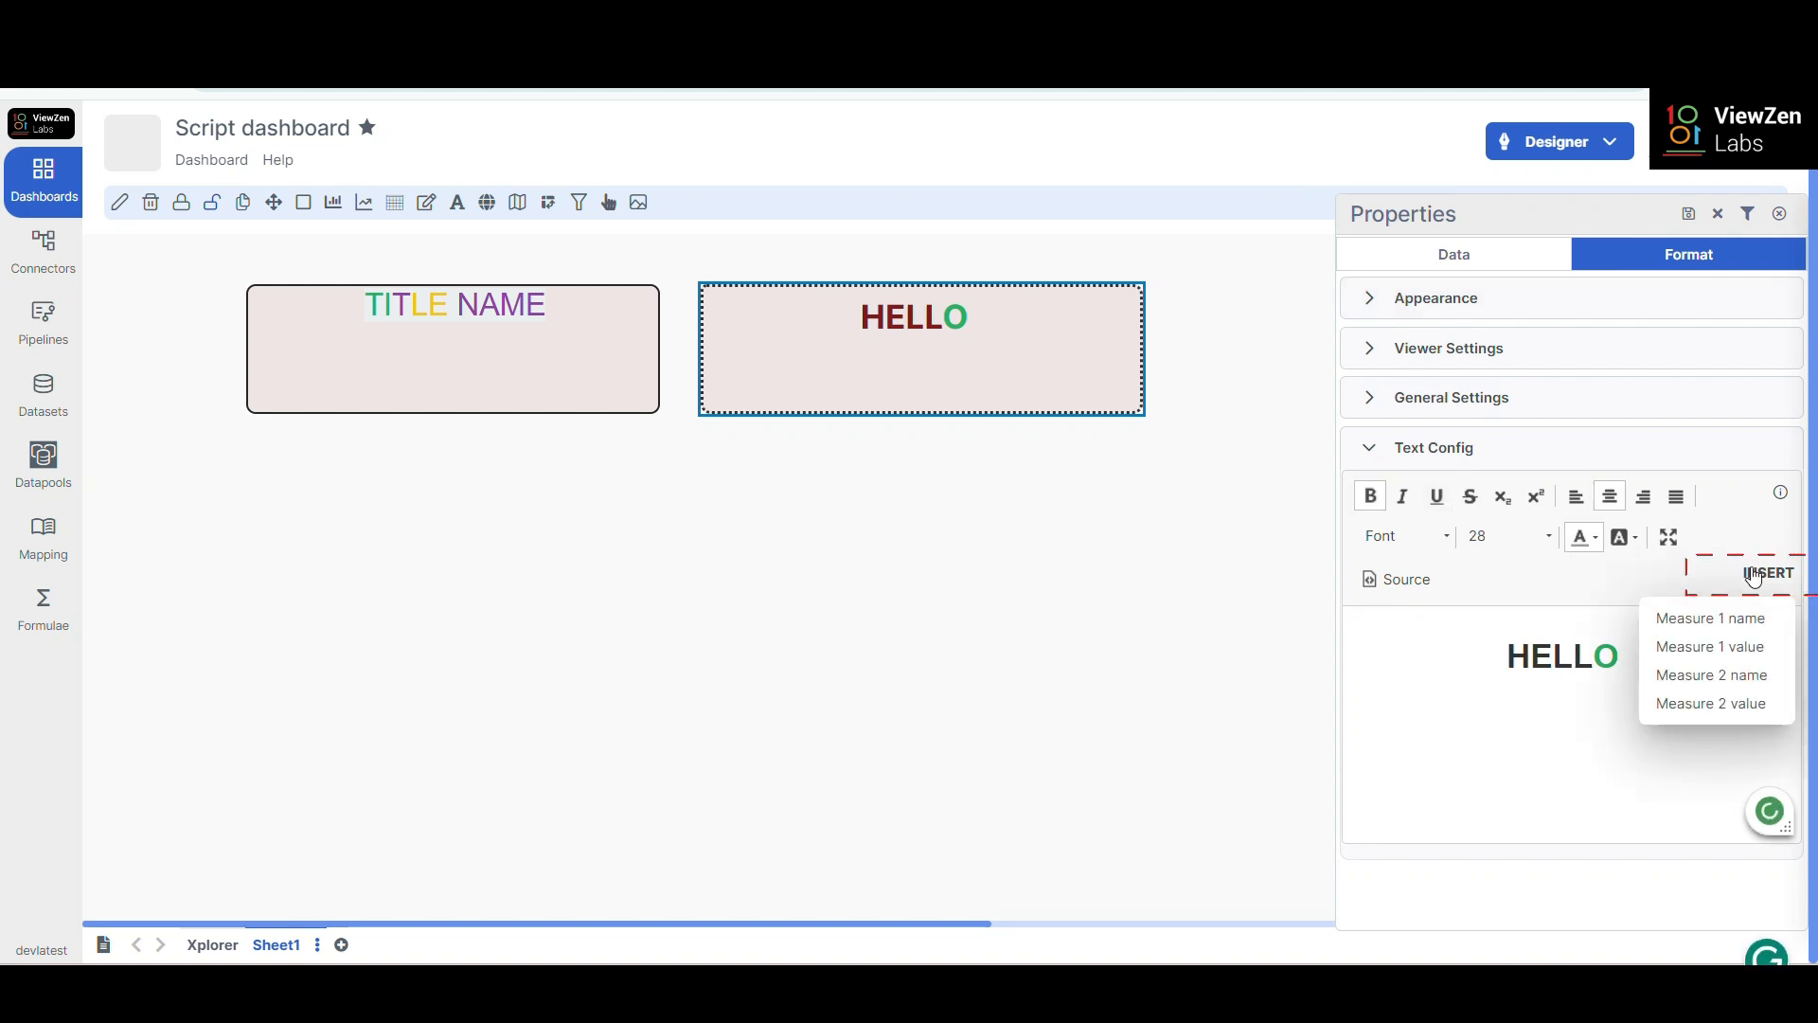
click(1724, 619)
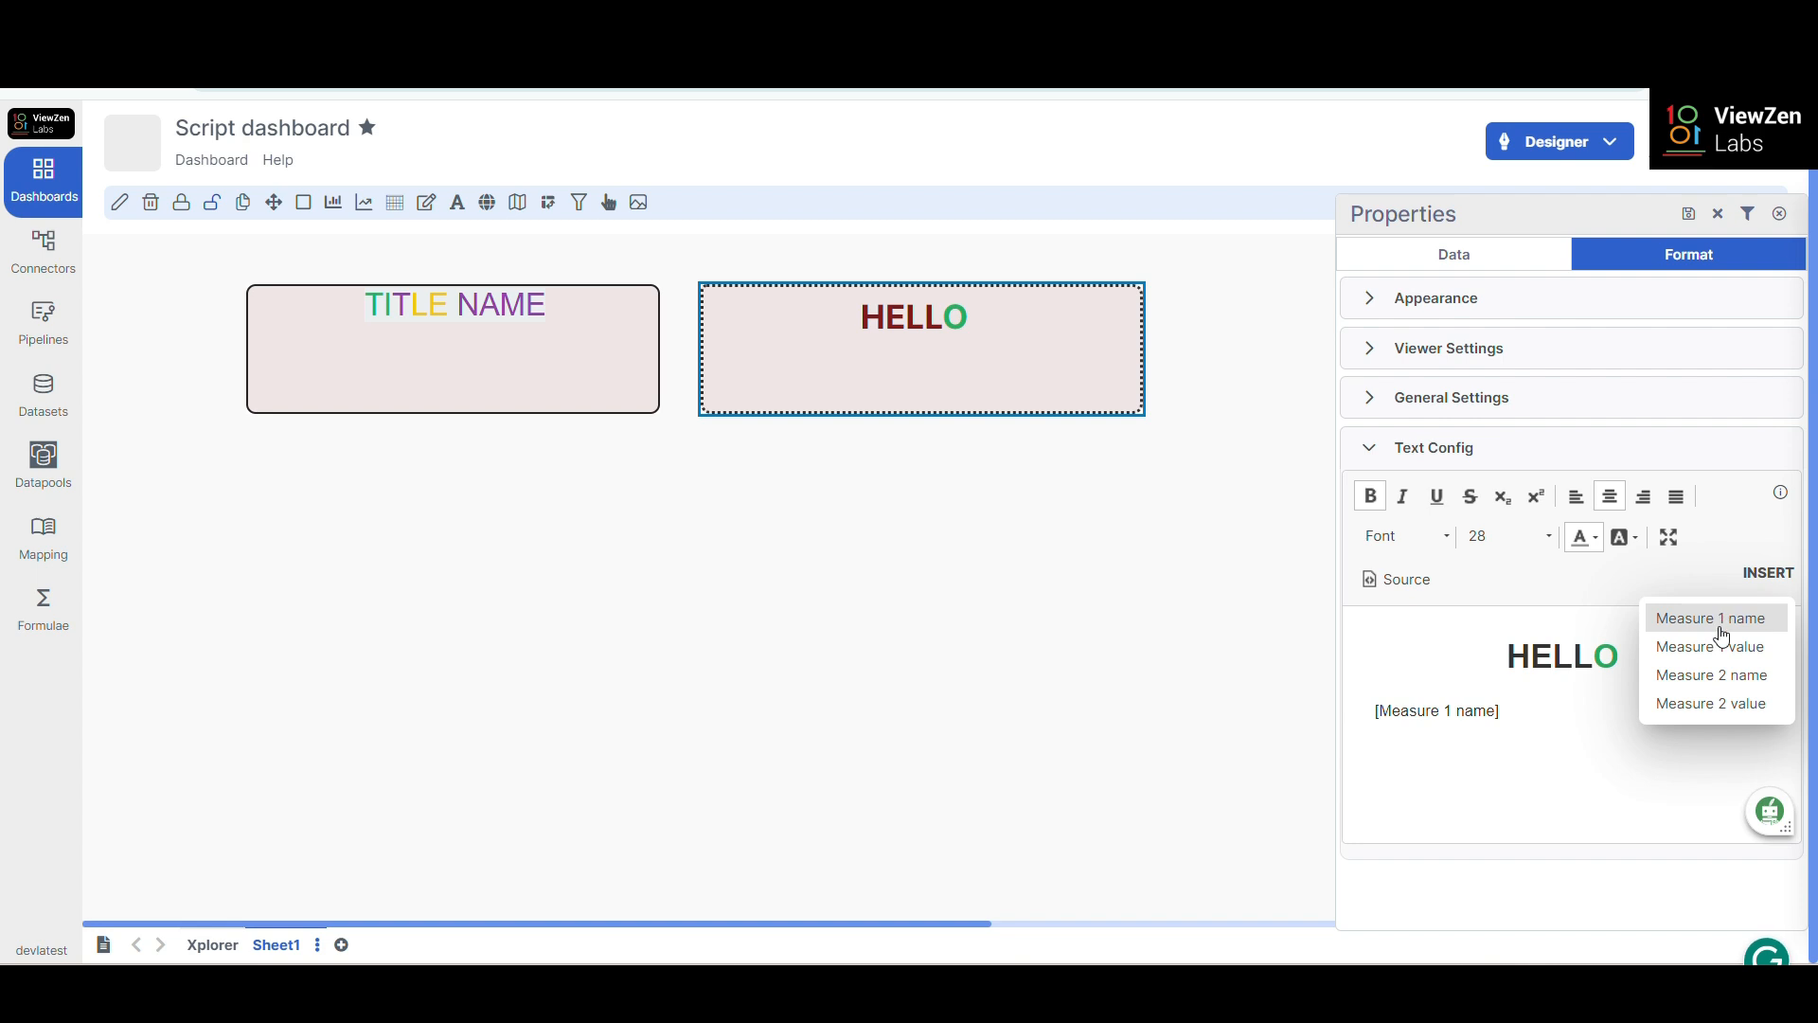
click(1697, 651)
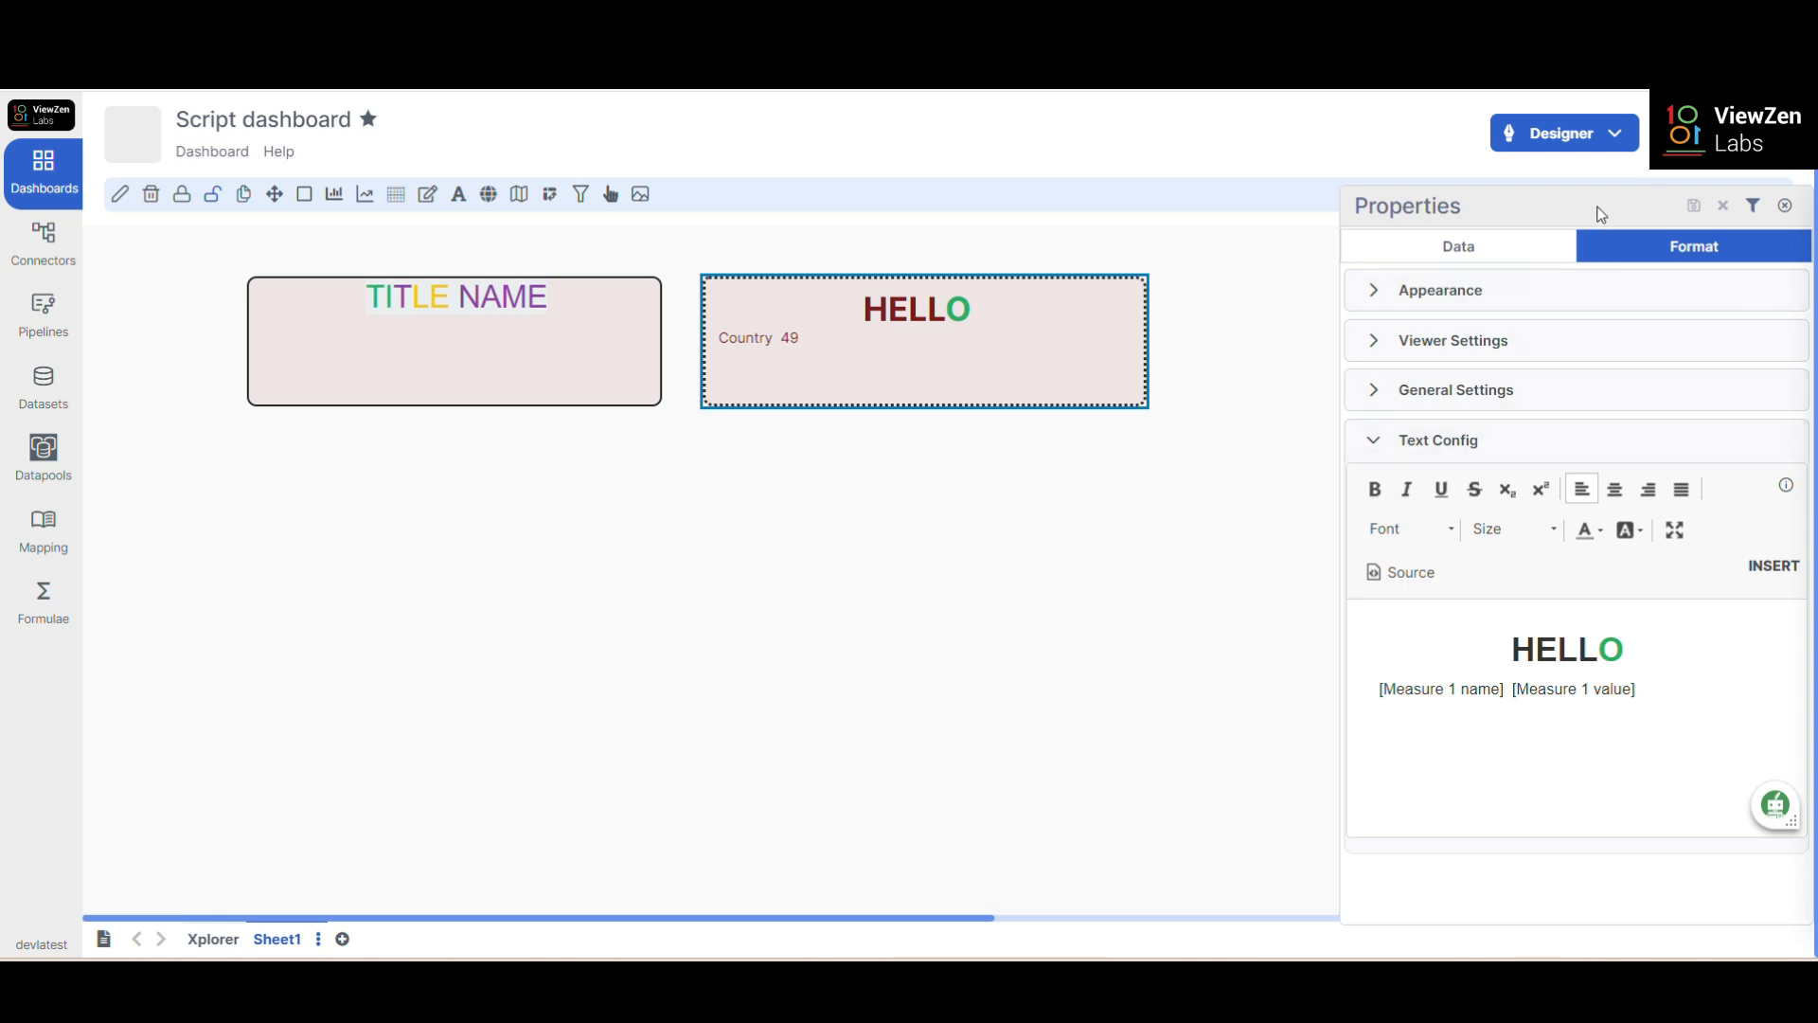
- Create a component filter named "demo" for the HELLO component and choose COUNTRY as its field
click(1759, 209)
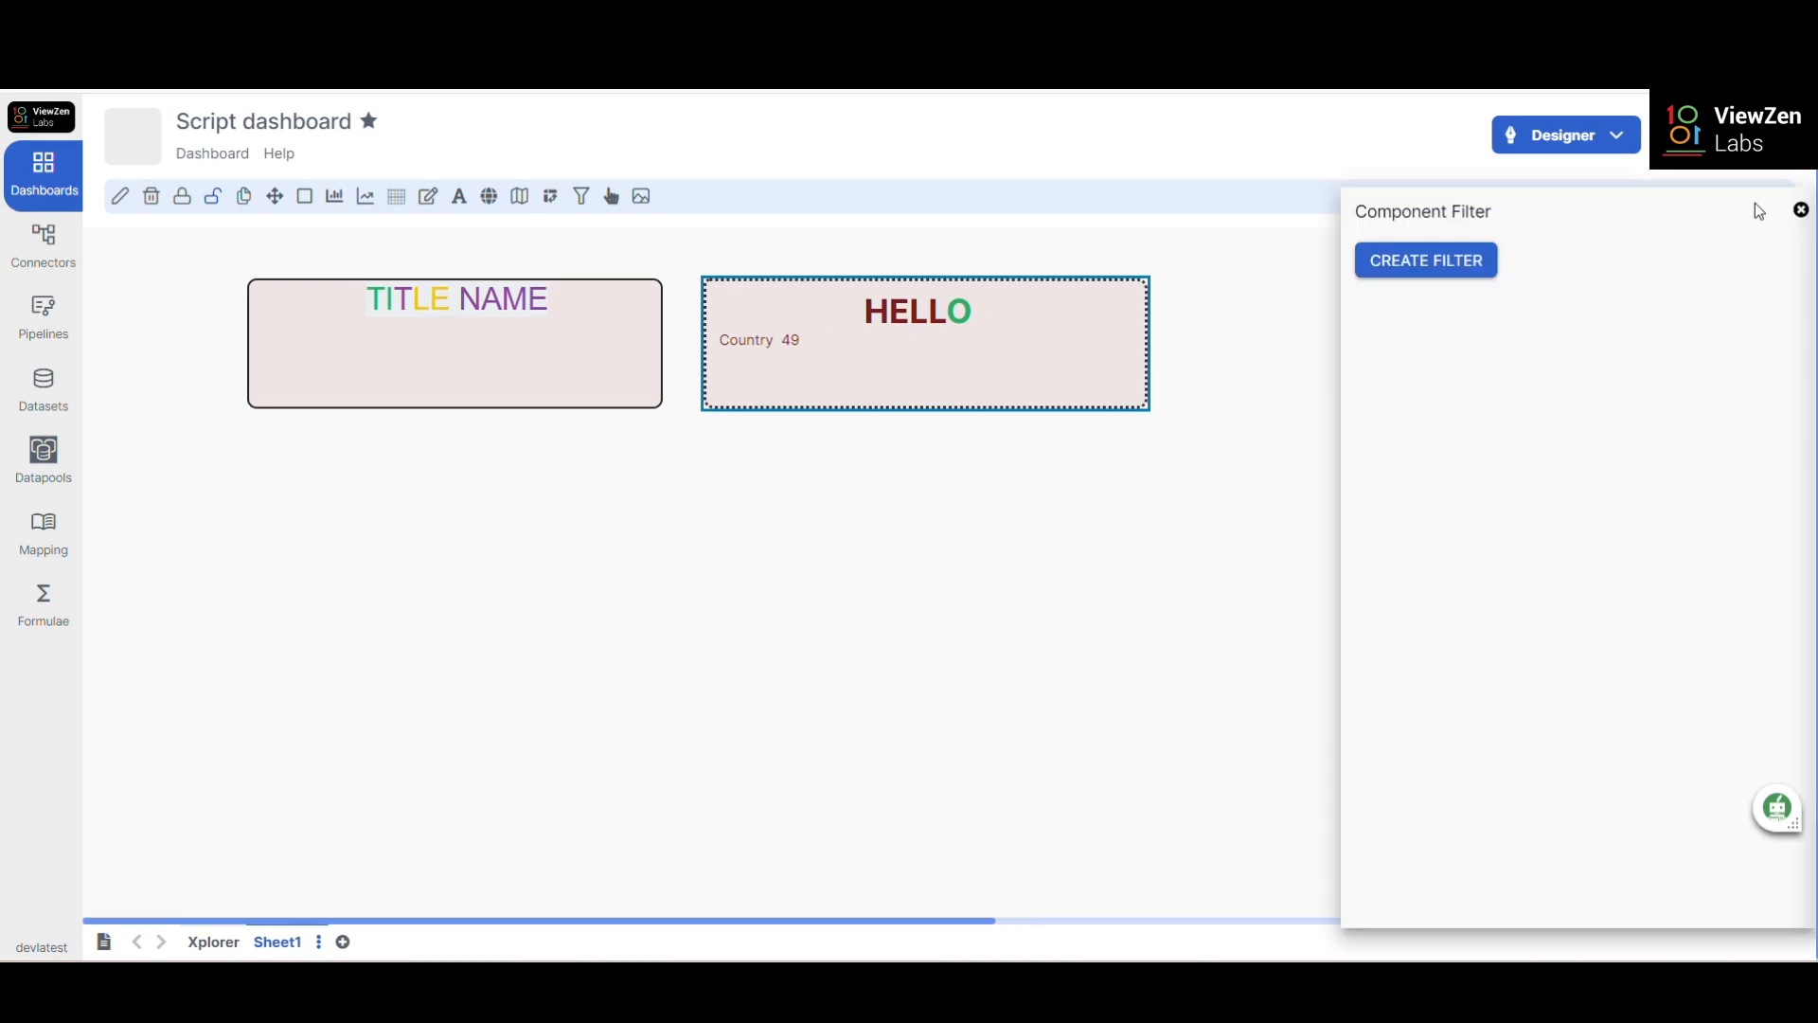
click(1419, 262)
click(1410, 271)
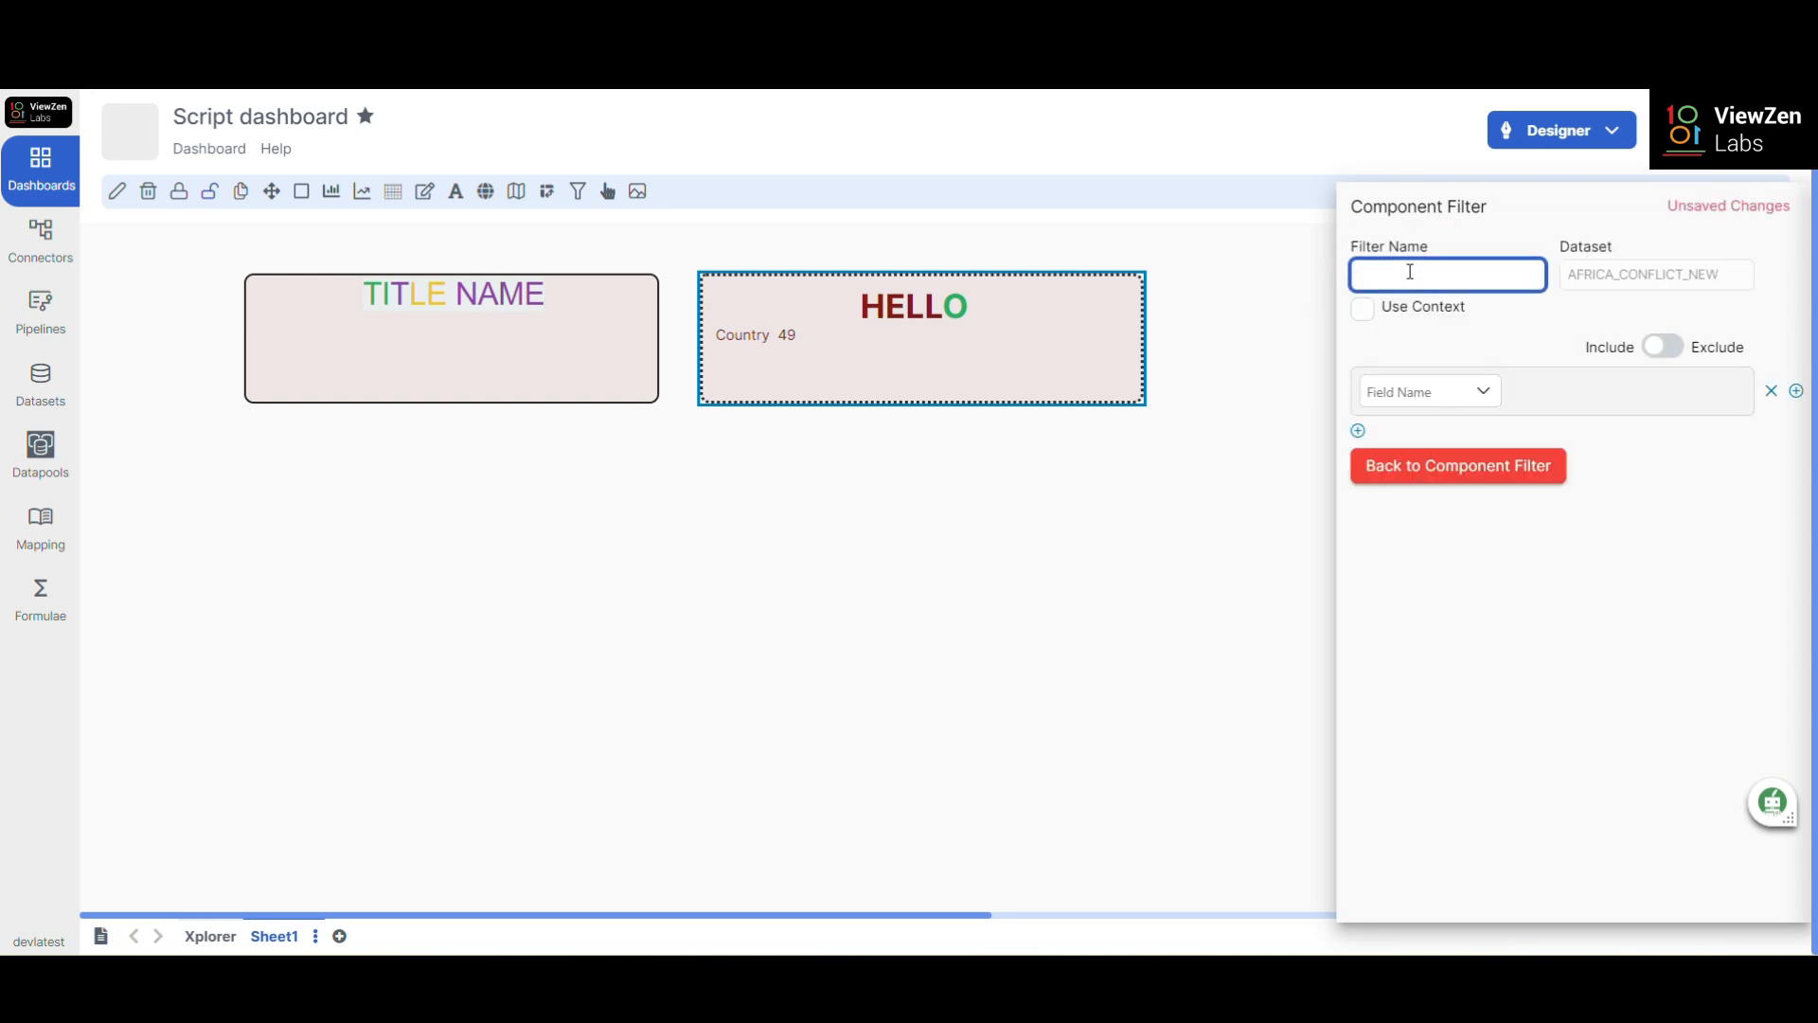
click(1384, 394)
click(1432, 600)
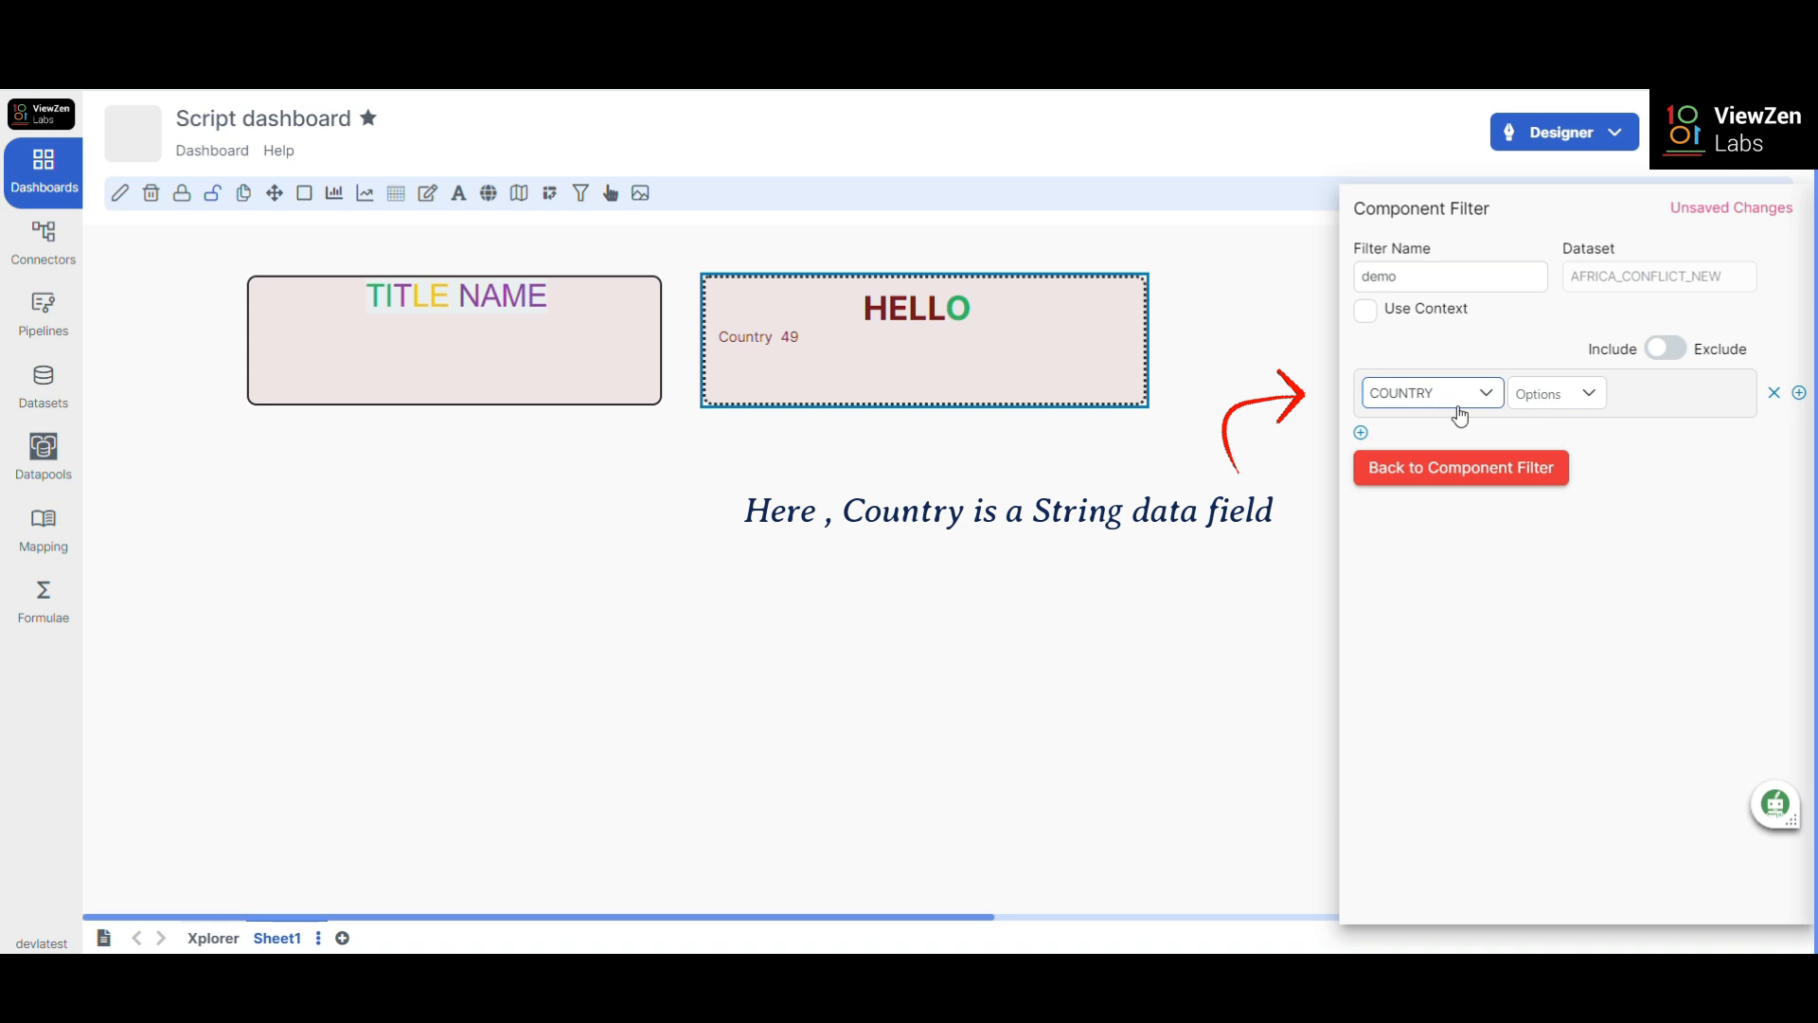
- Set the COUNTRY filter condition to Equal To with Algeria as the selected value
click(1546, 402)
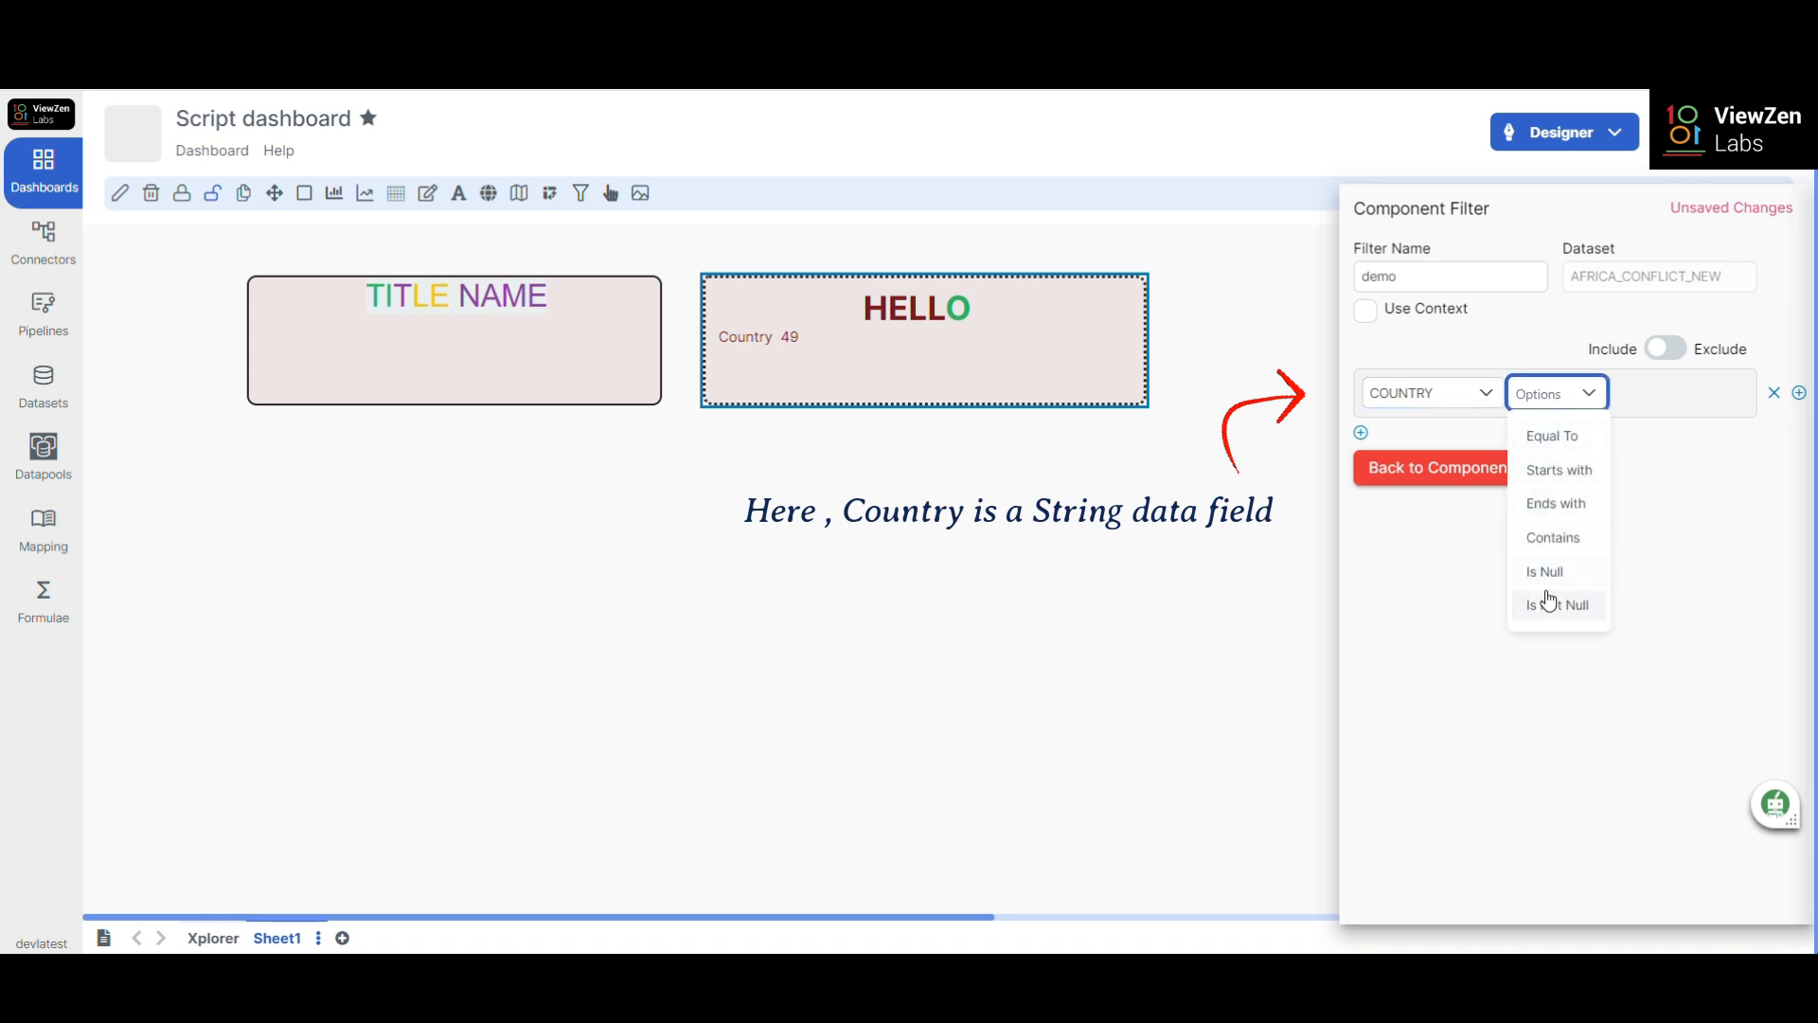
click(1572, 437)
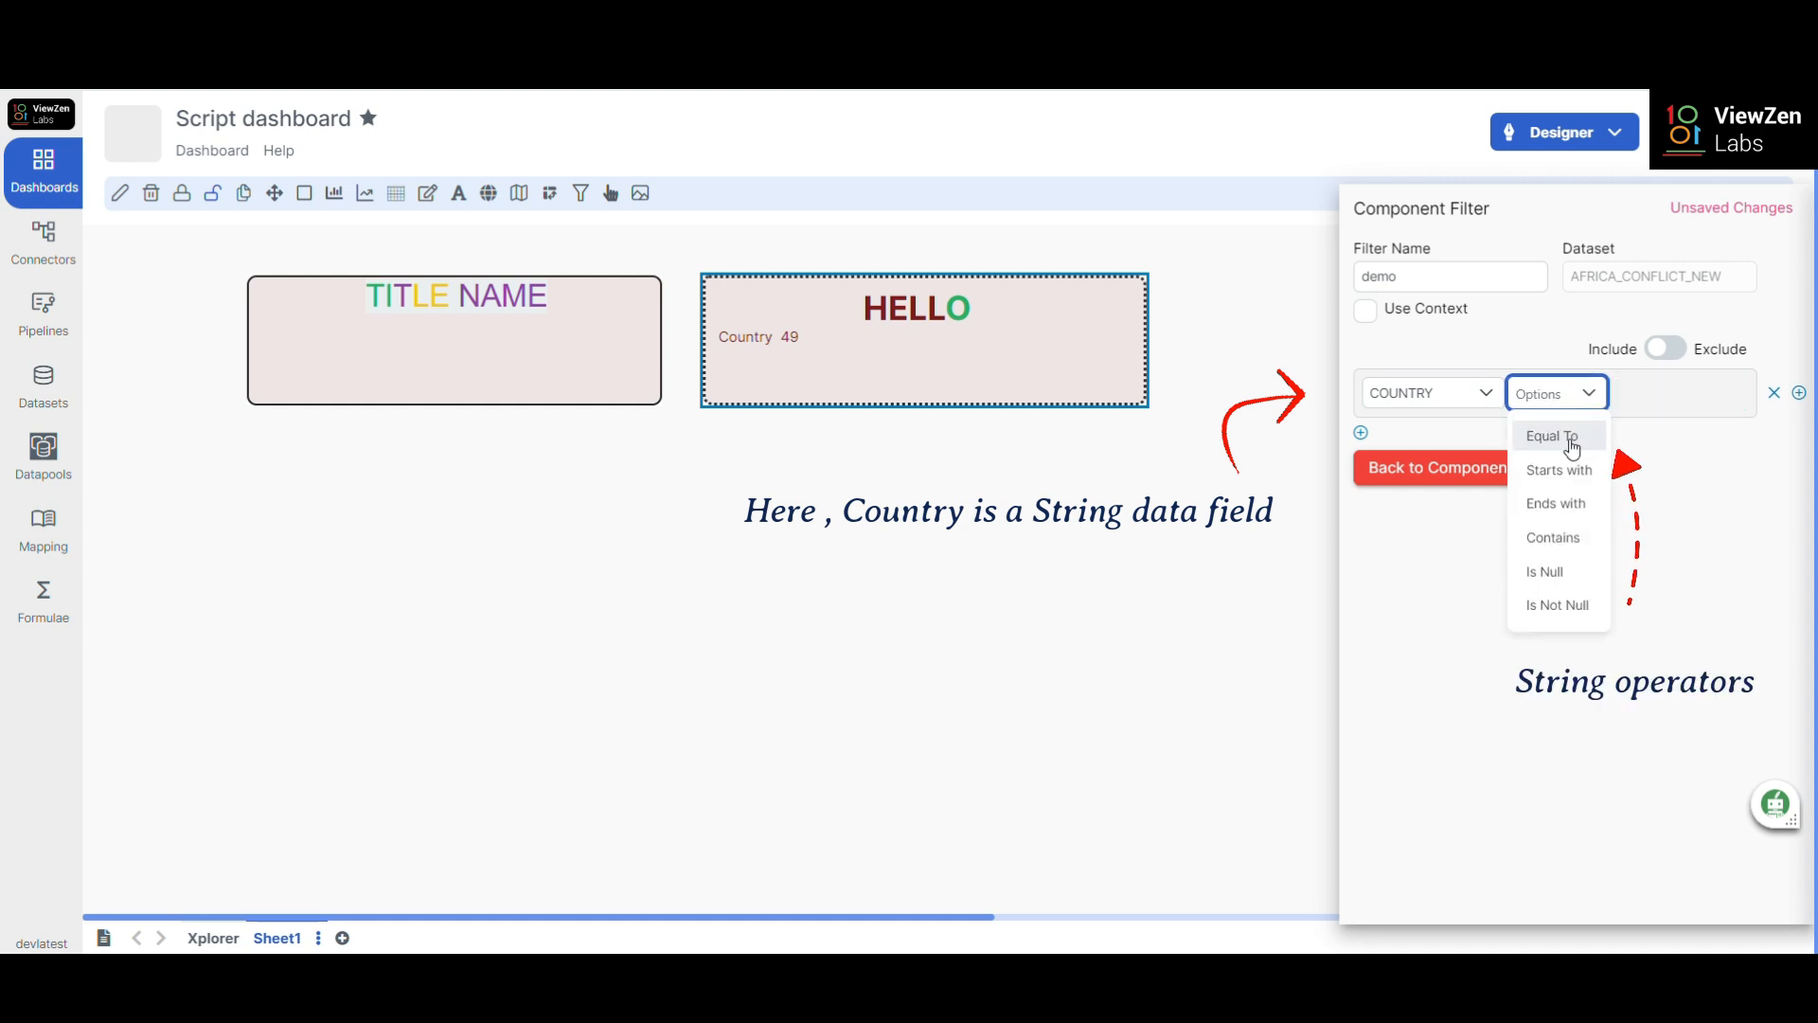
click(1572, 445)
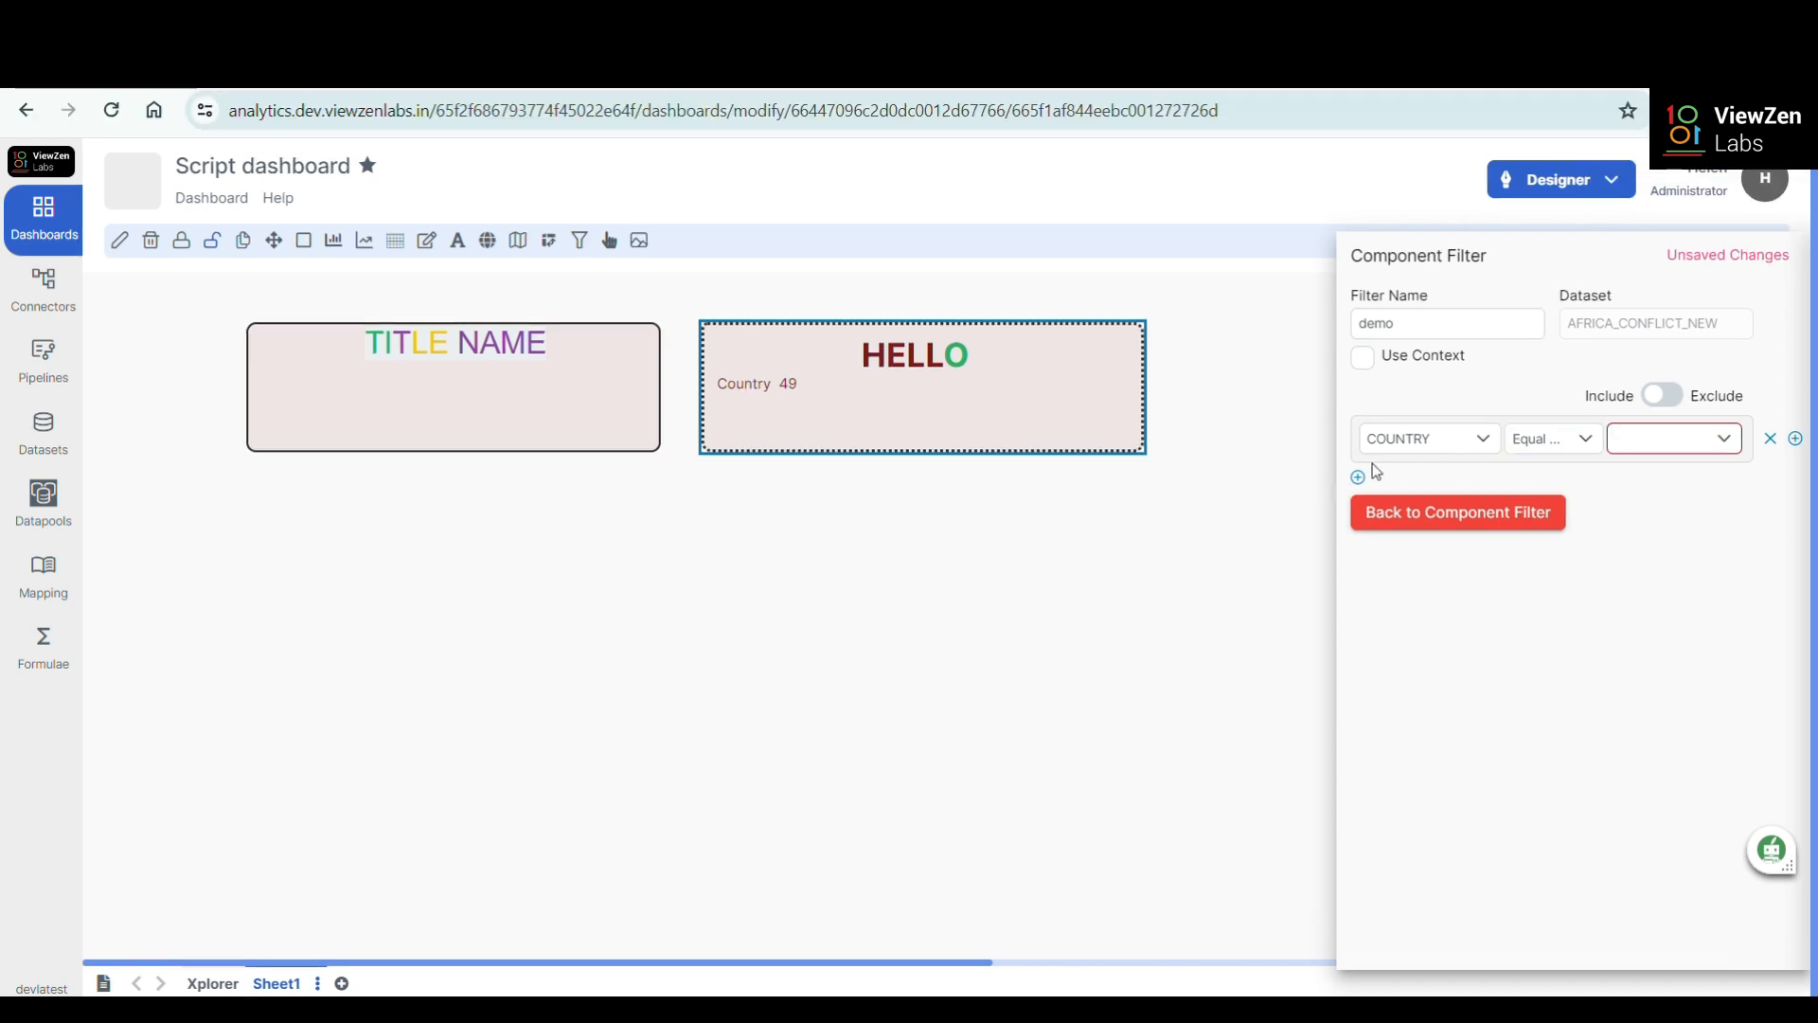
click(1648, 440)
click(1531, 533)
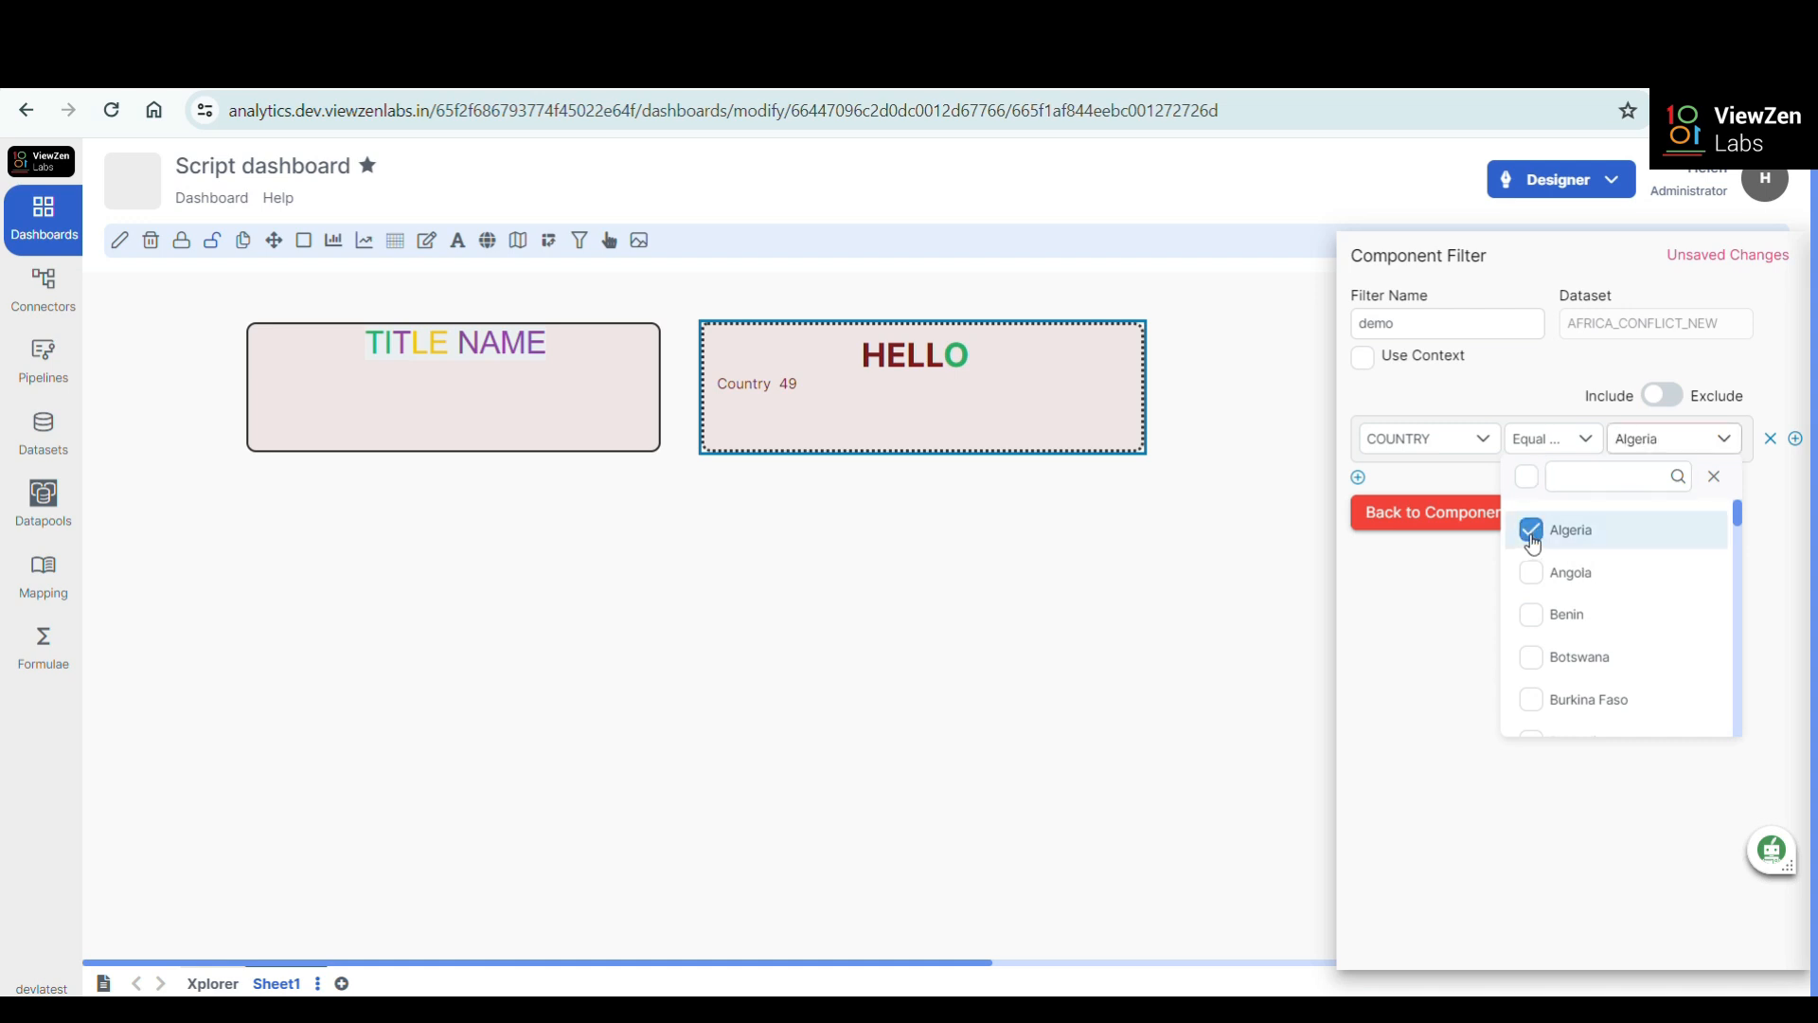
- Switch the HELLO component's Algeria filter from Include to Exclude
click(1763, 548)
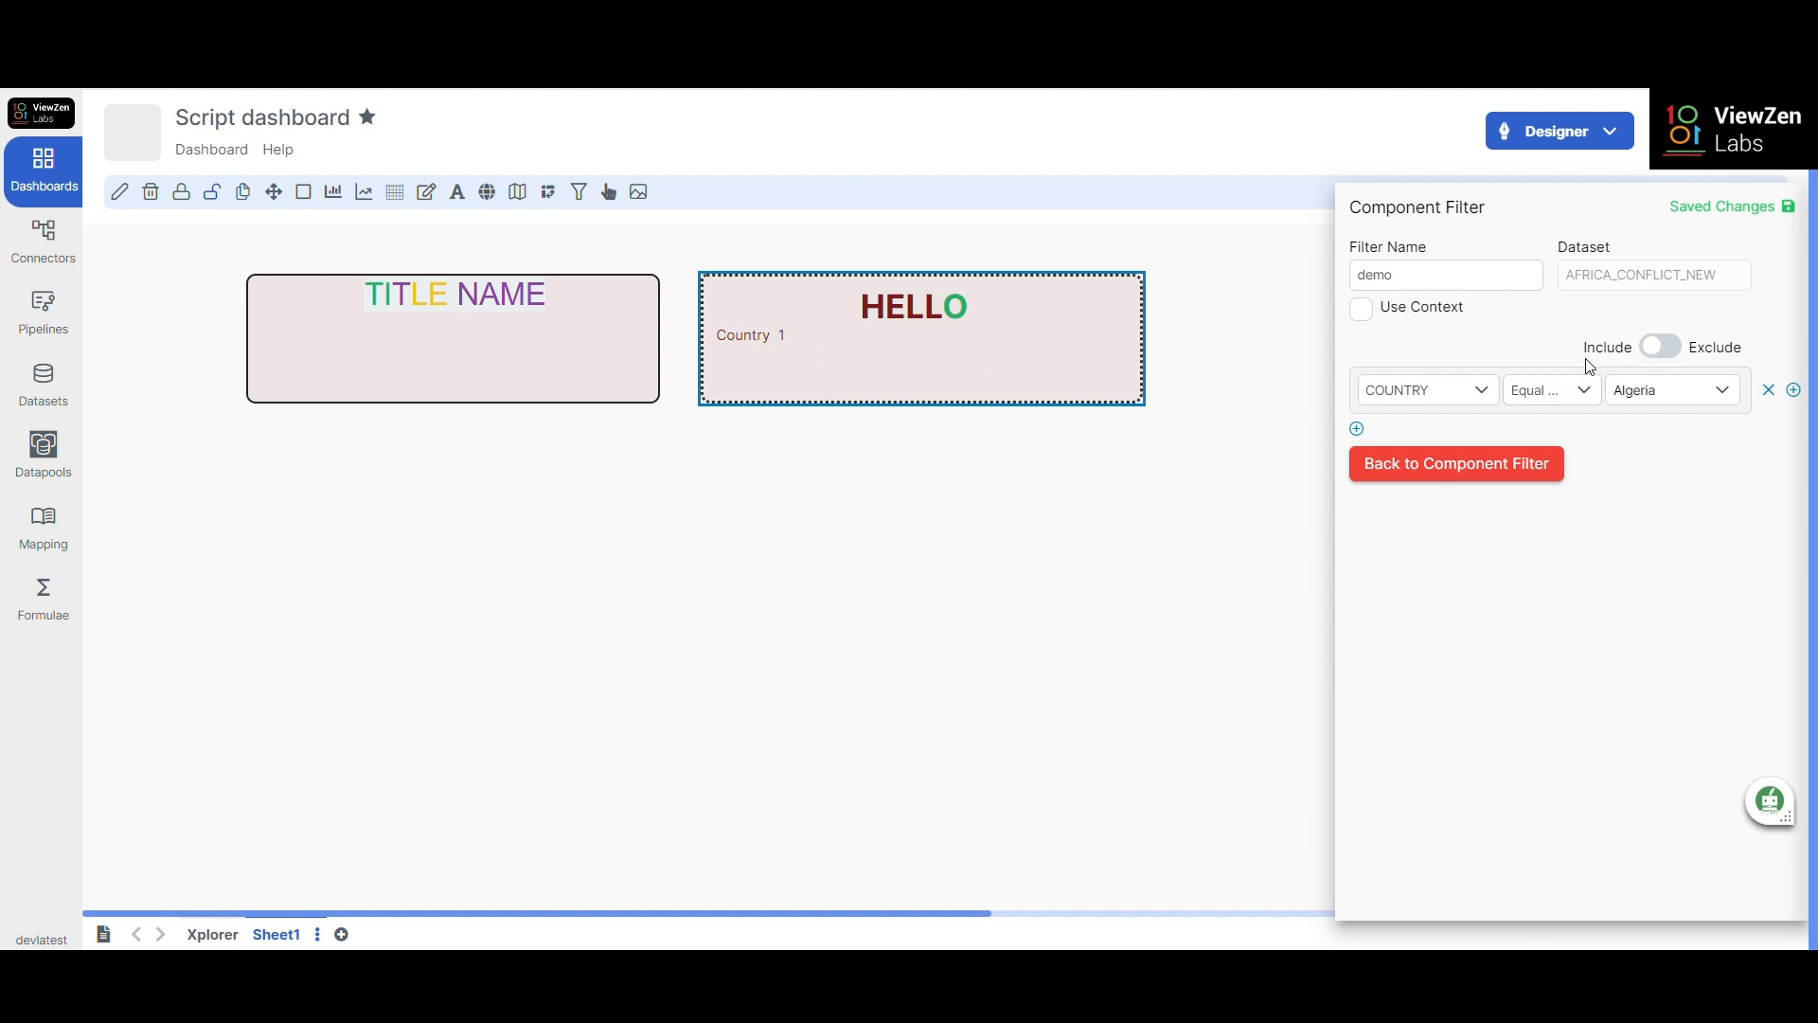
click(1662, 352)
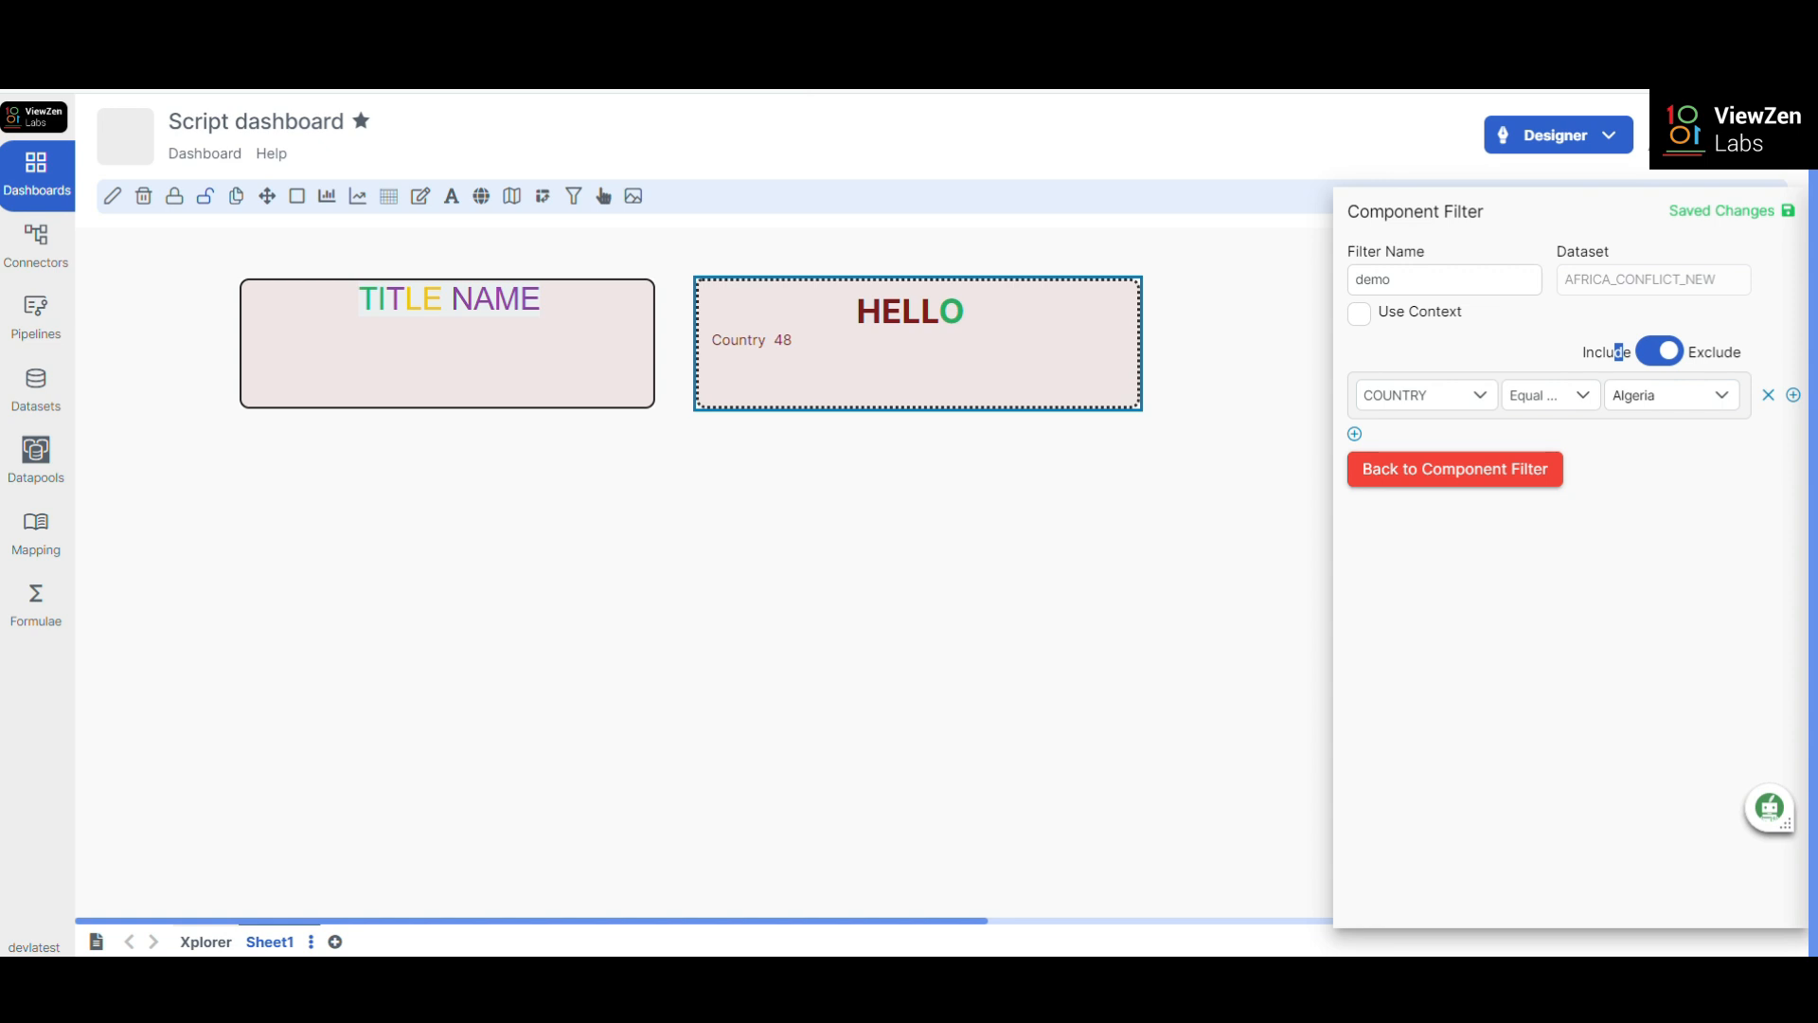
- Try adding an AND condition and an OR condition to the demo filter
click(1799, 397)
click(1672, 434)
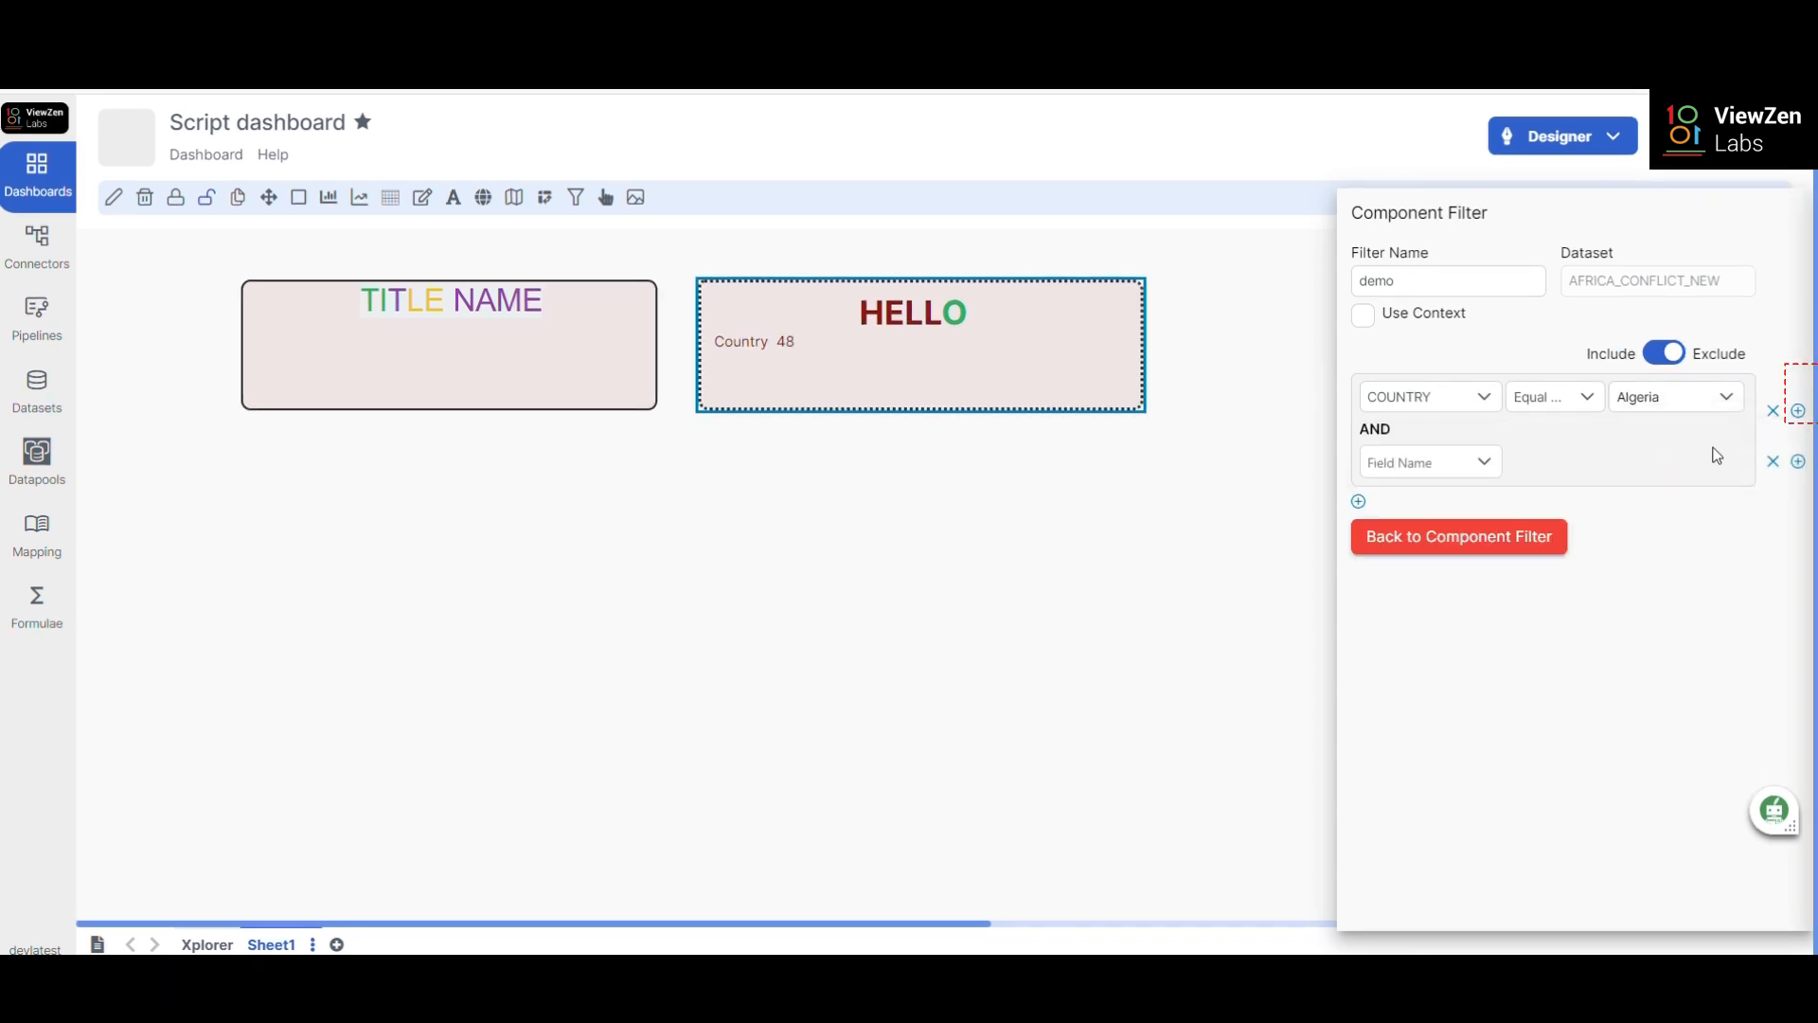
click(1798, 465)
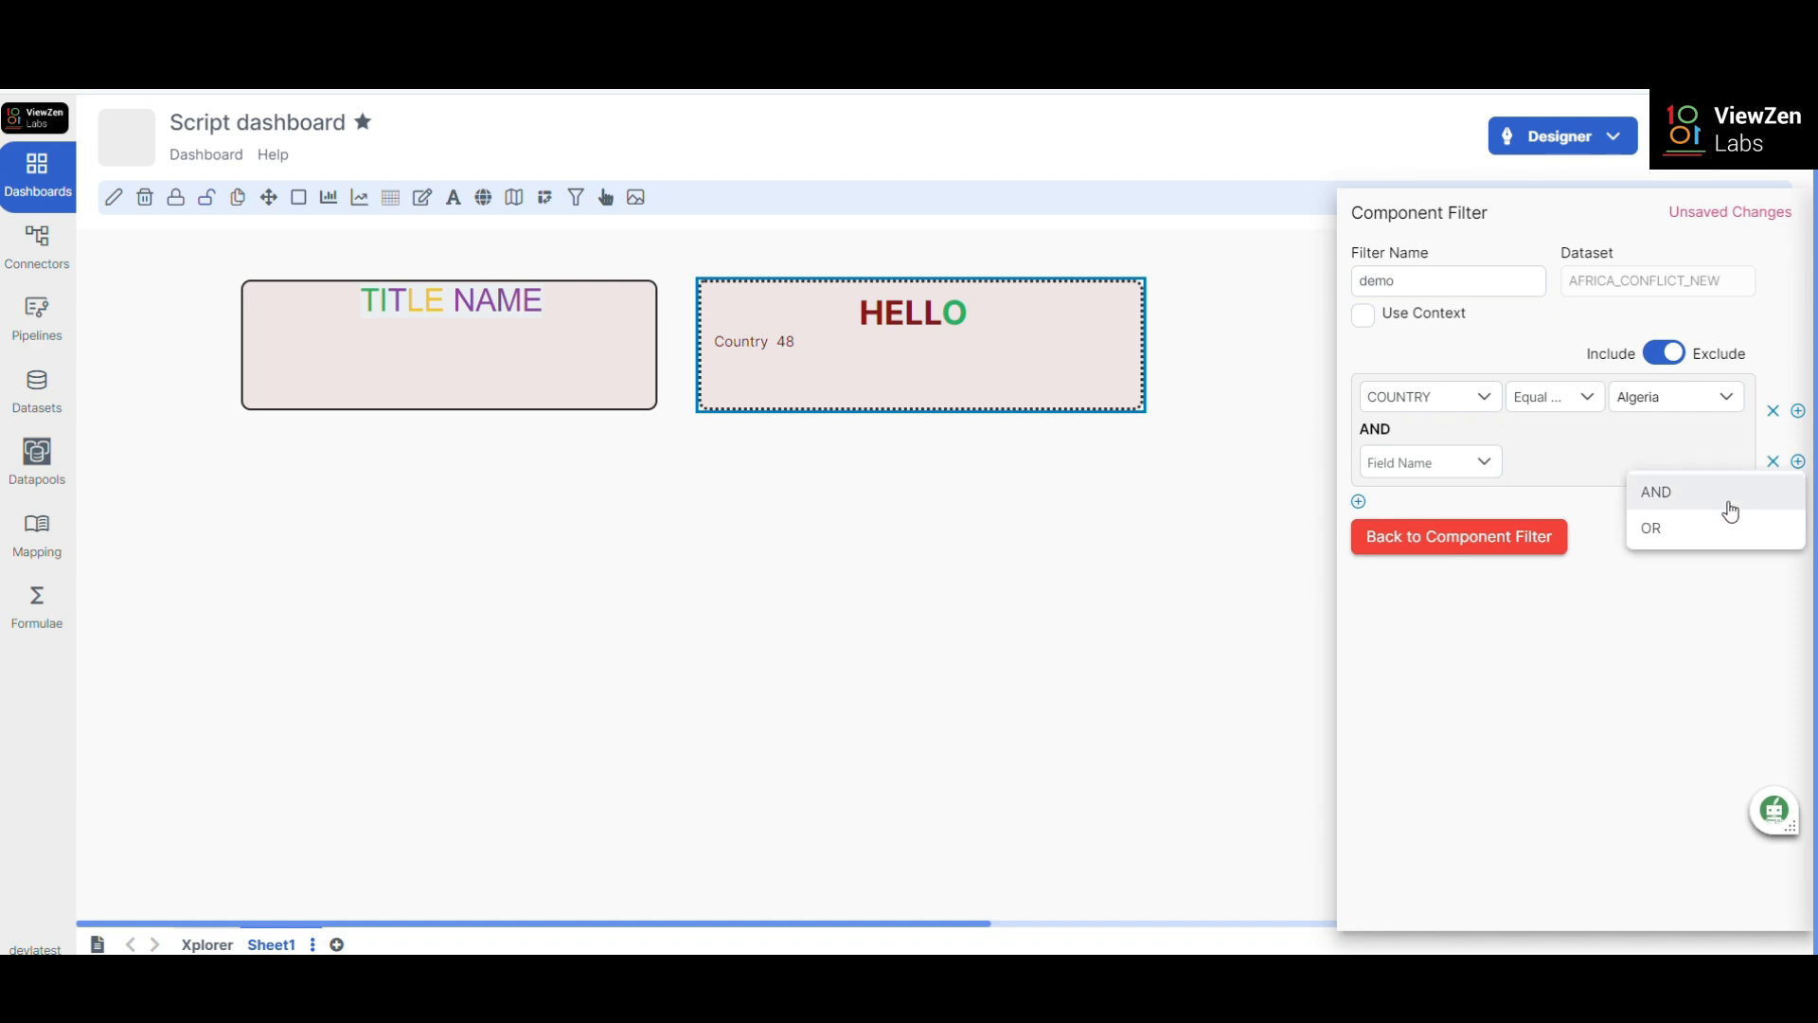
click(1688, 528)
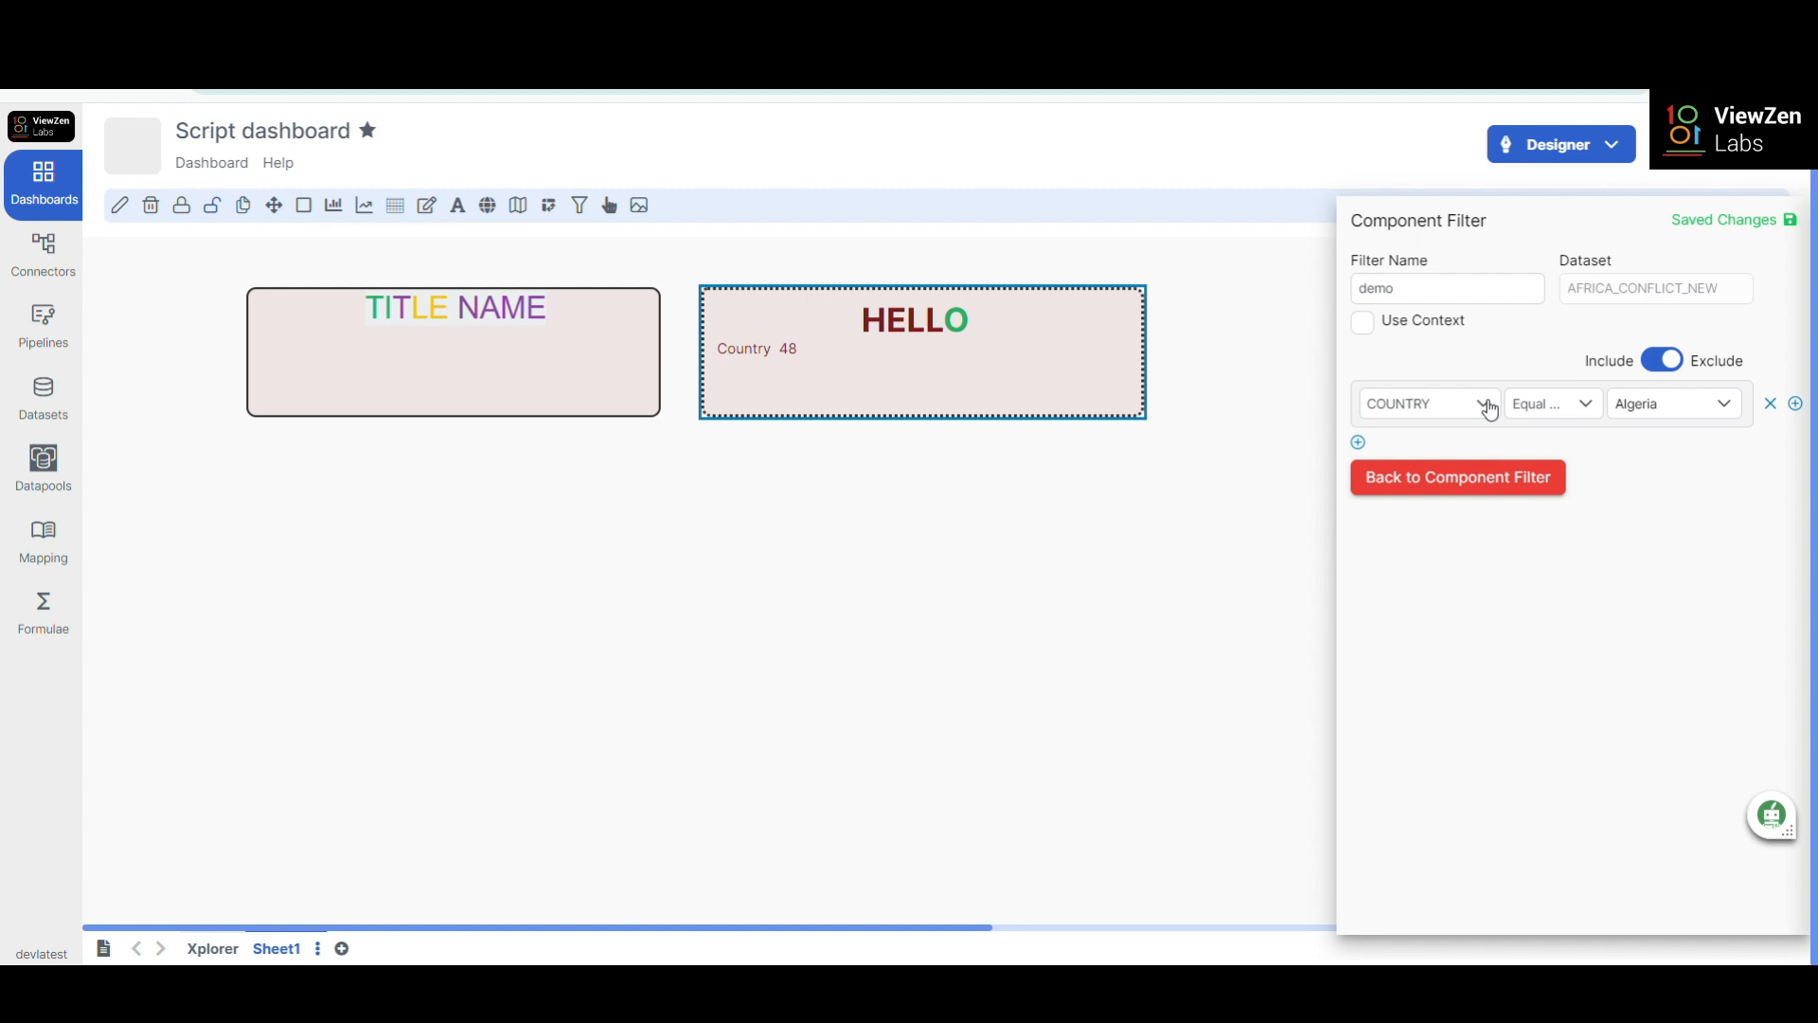
- Toggle the demo filter to Include and back to Exclude, and return to the component filter list
mouse_move(877, 368)
click(1656, 364)
click(1653, 367)
click(1455, 478)
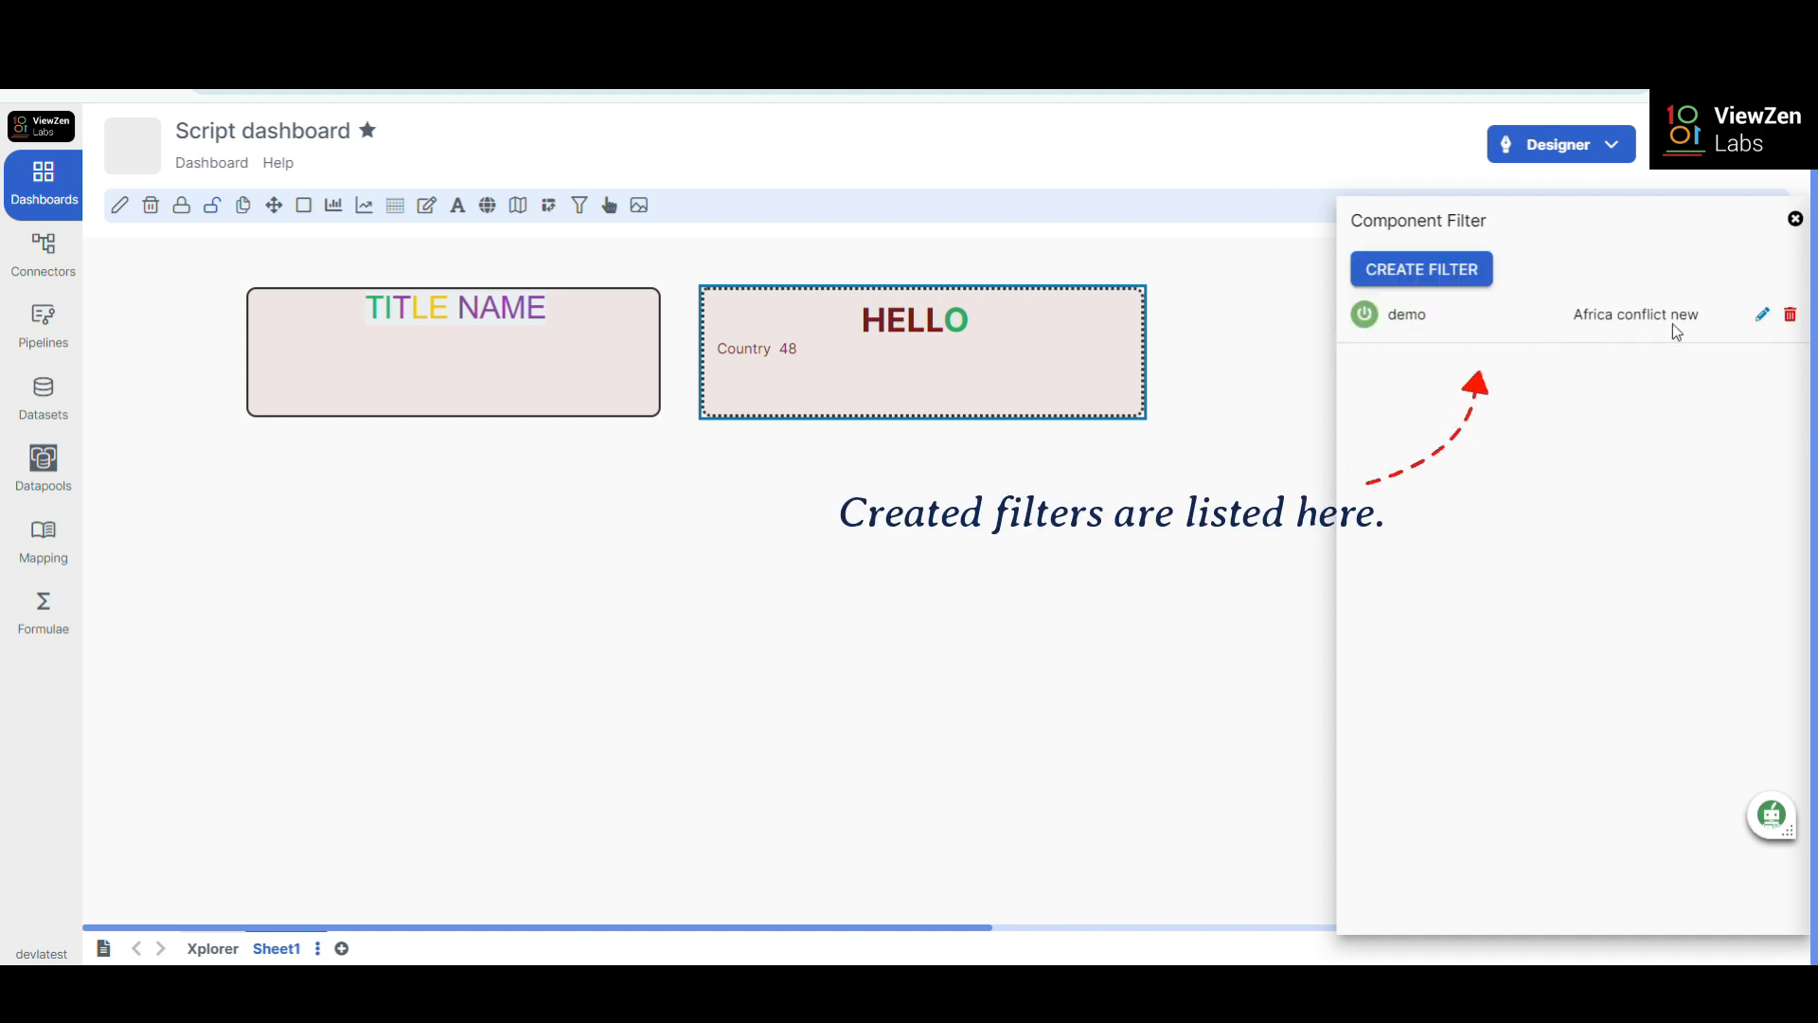
- Disable and re-enable the demo filter, and close the component filter list
click(1364, 317)
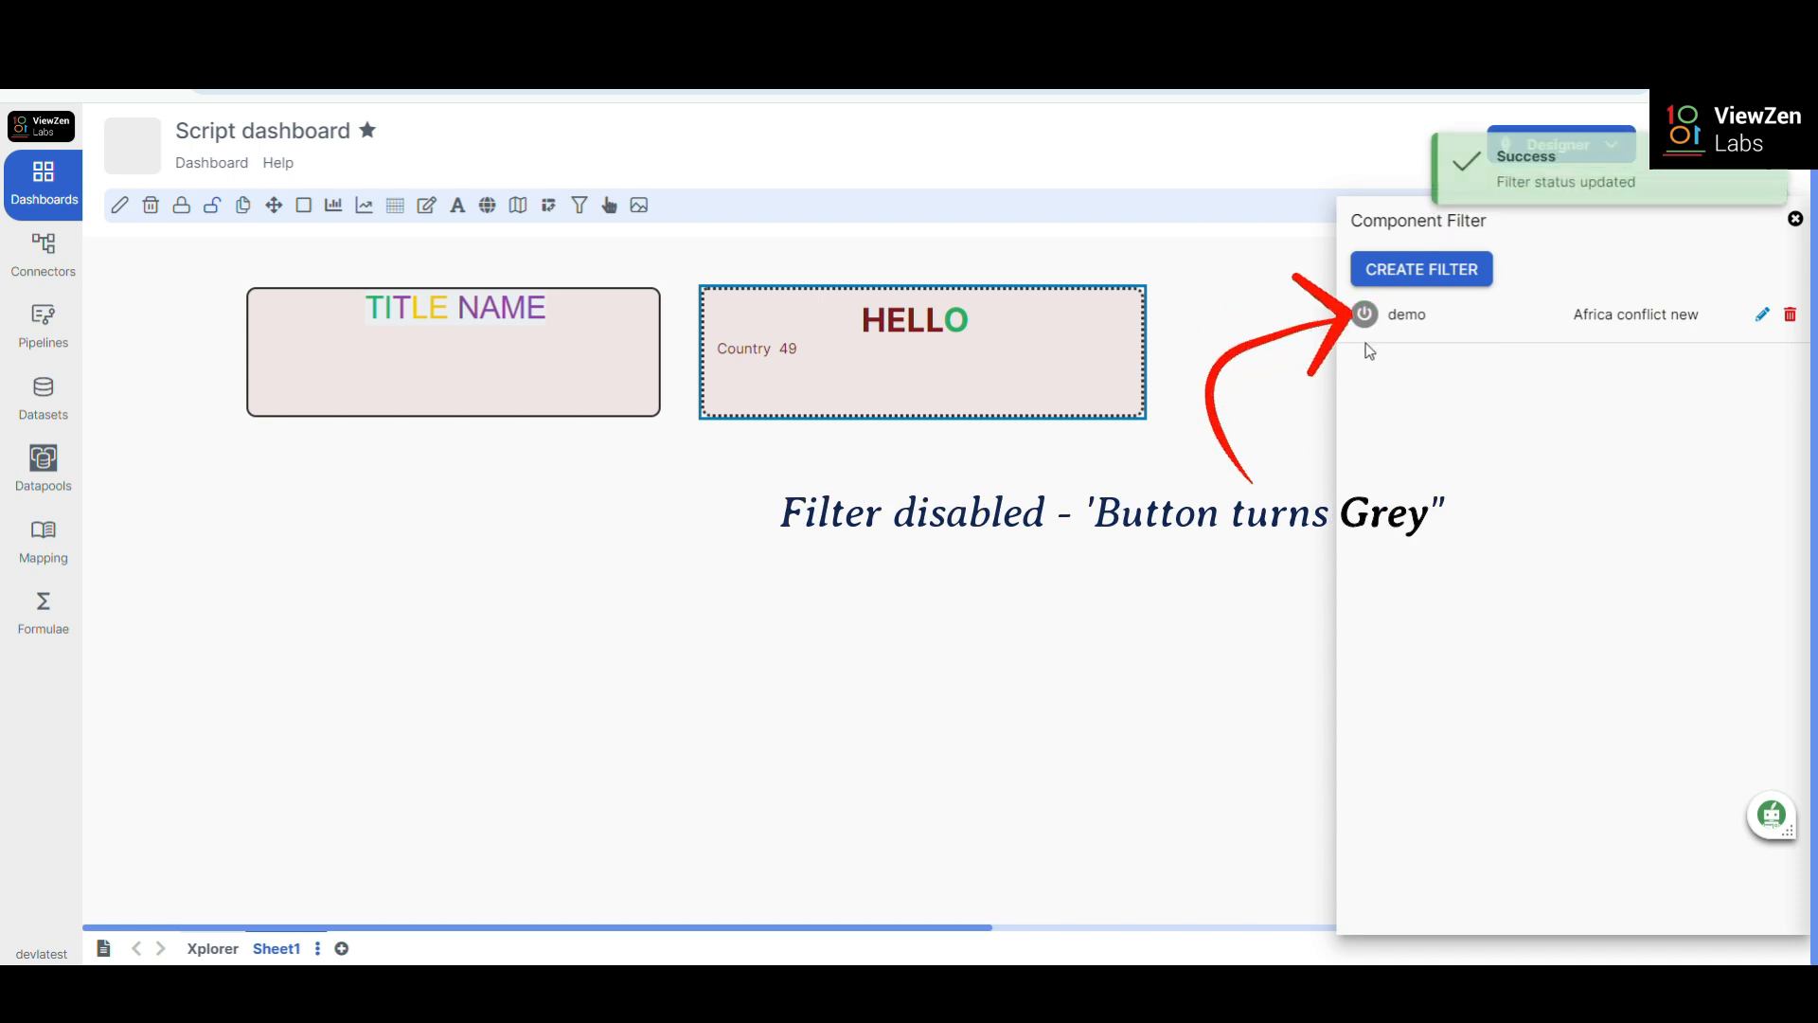
click(1365, 316)
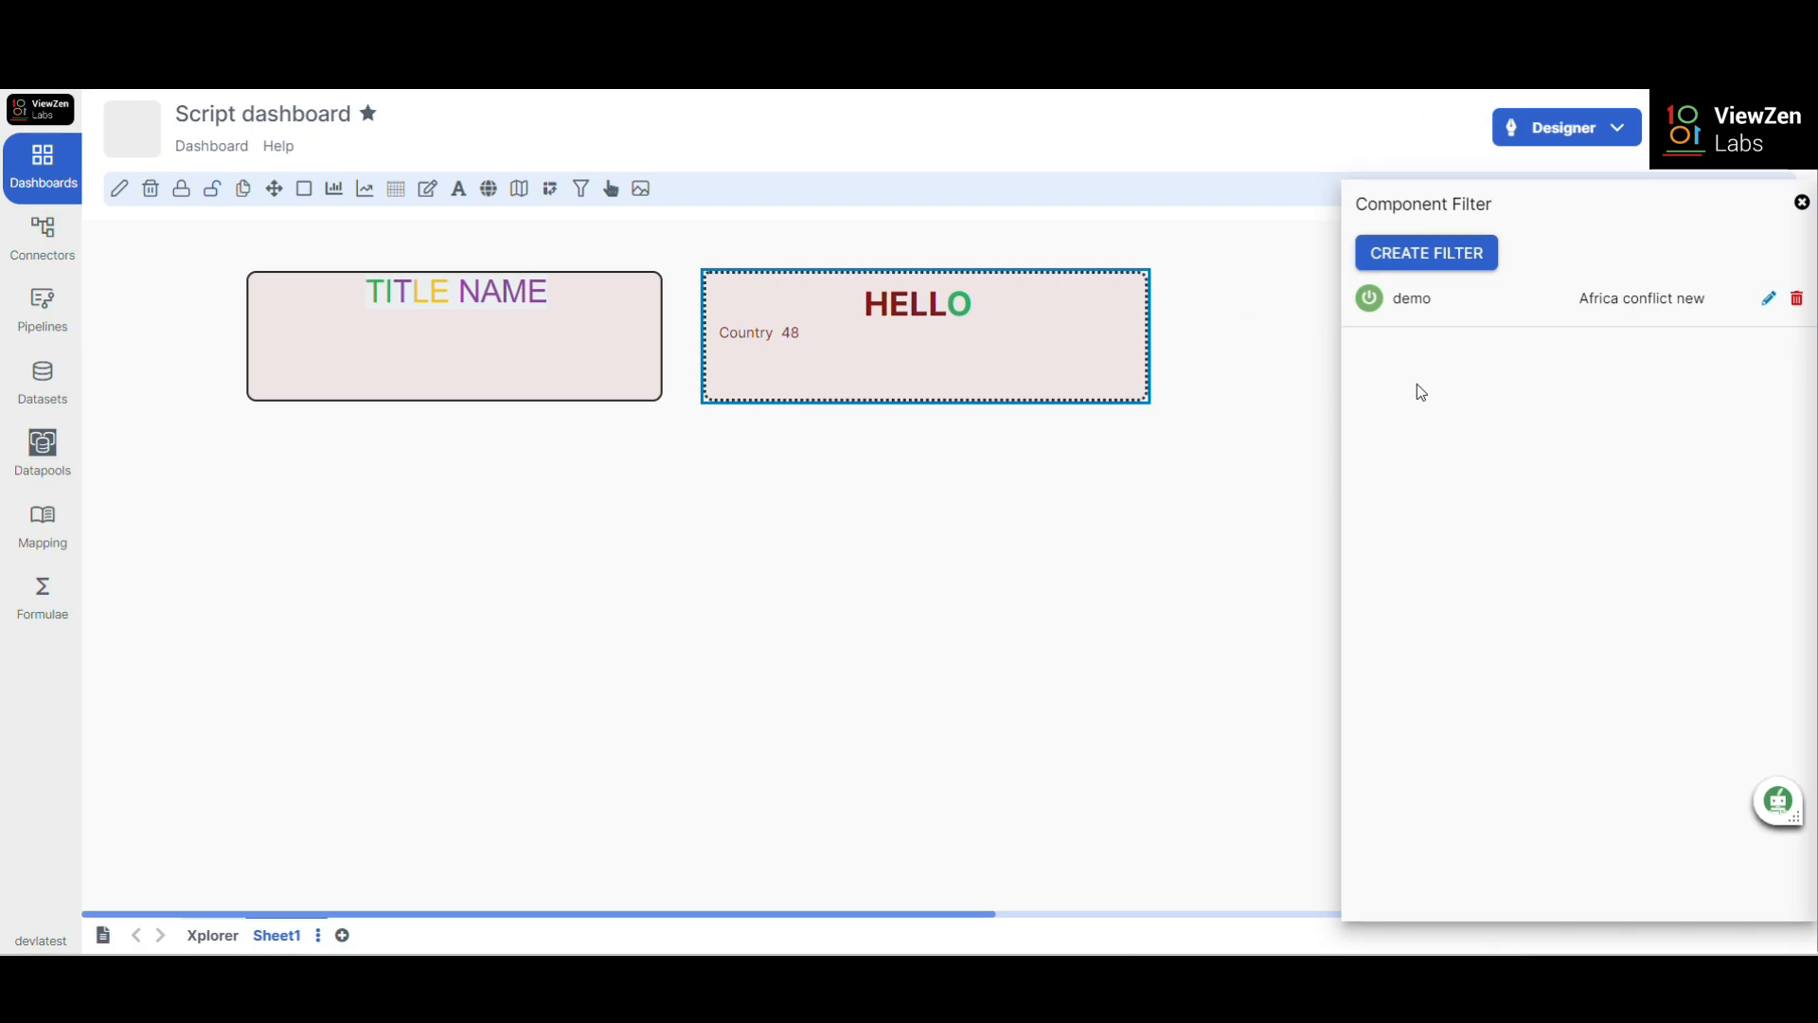
click(1804, 204)
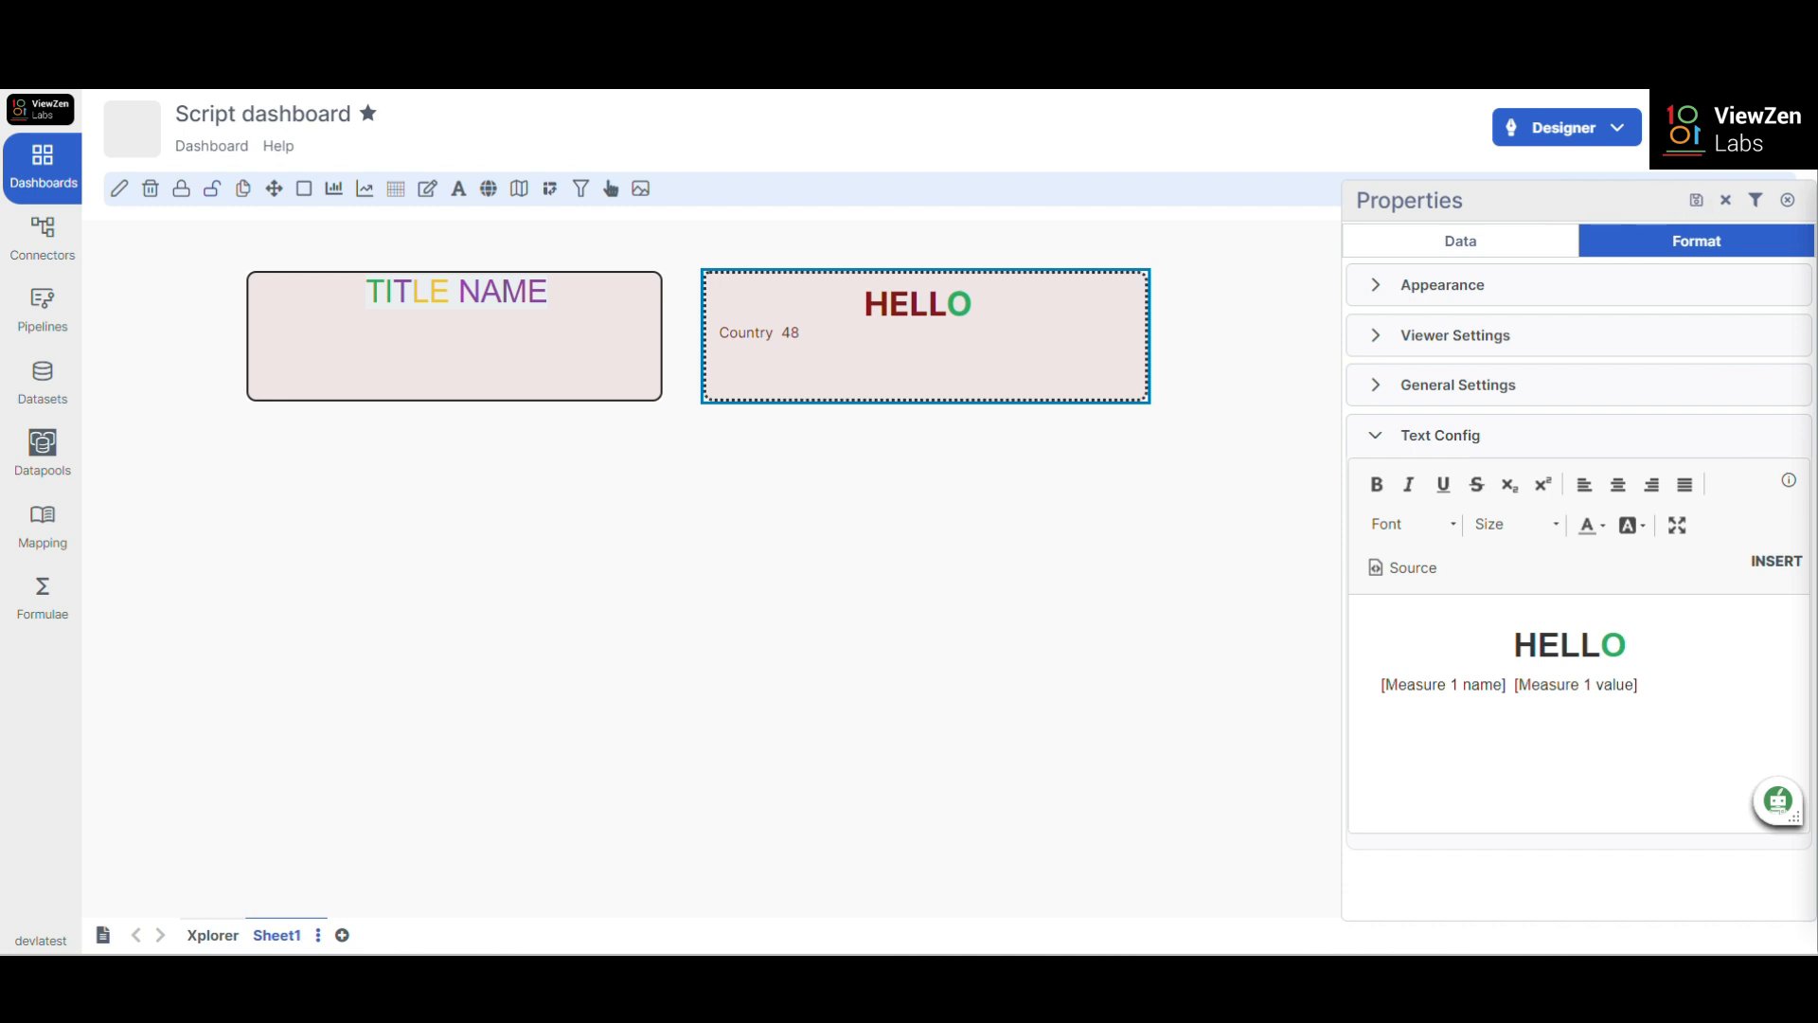
- Look over the HELLO component's format settings, save the component and close its properties
click(1354, 285)
click(1369, 598)
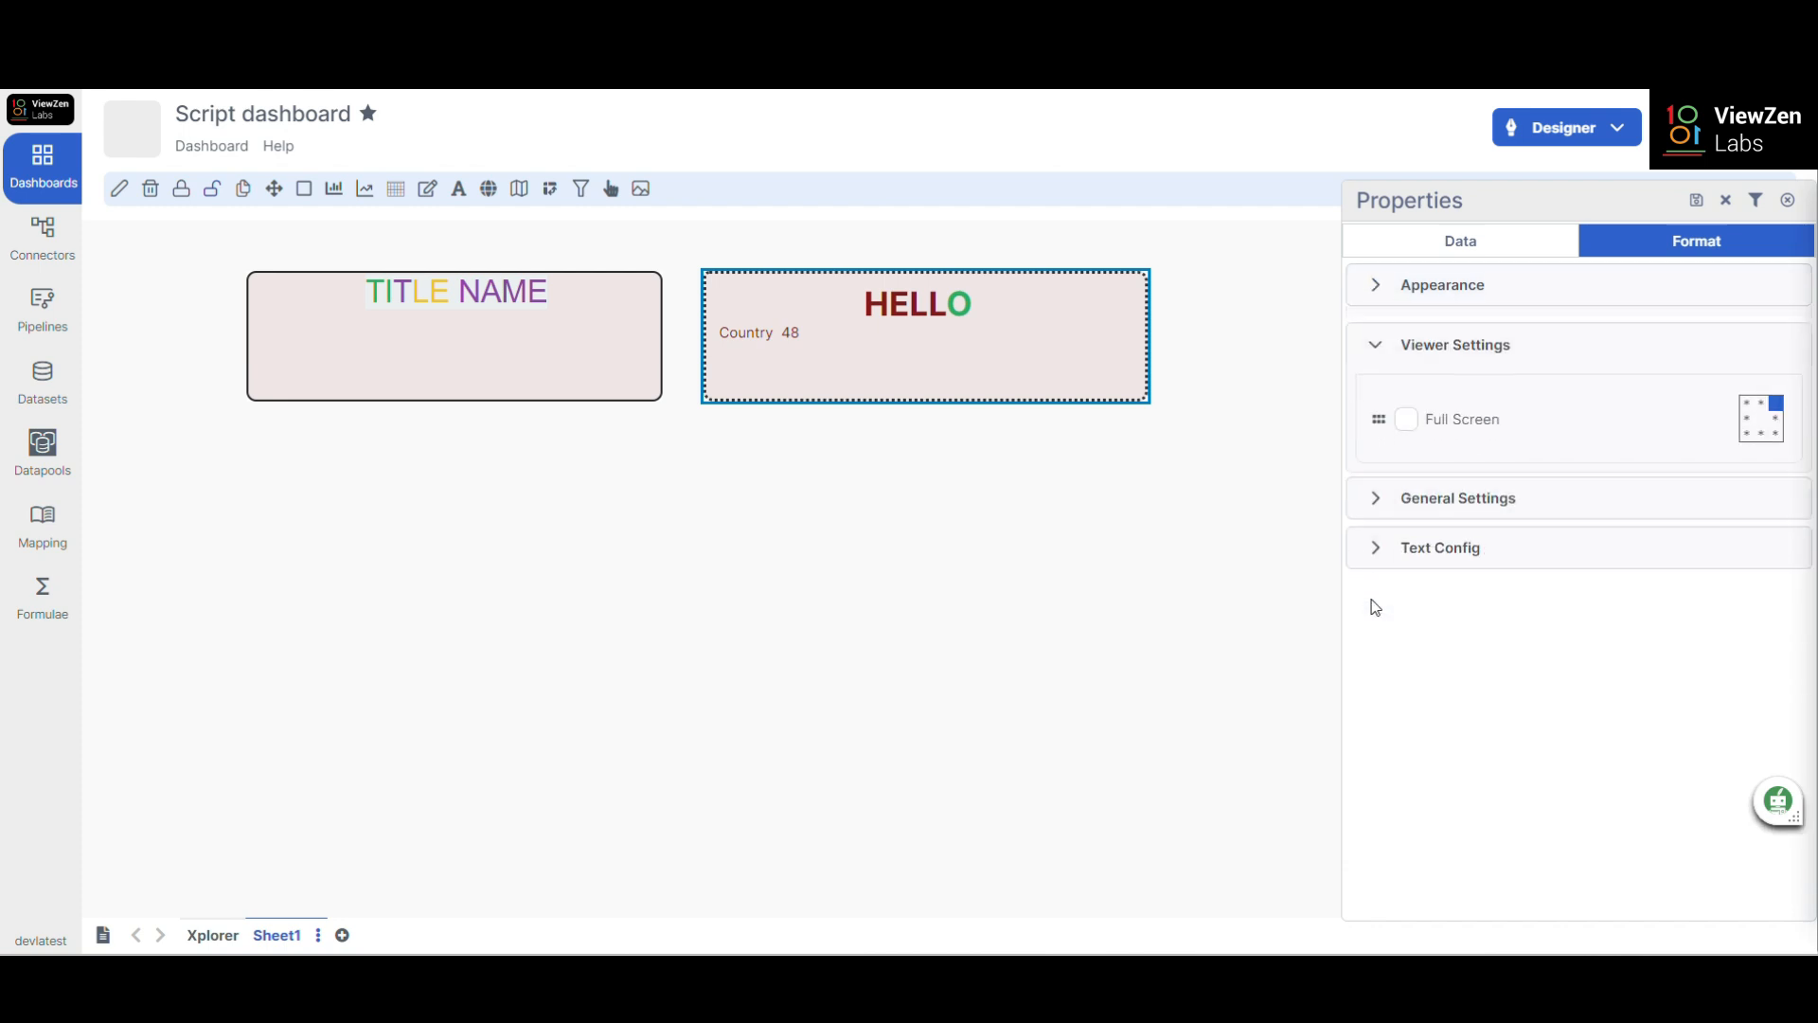
click(1389, 500)
click(1390, 504)
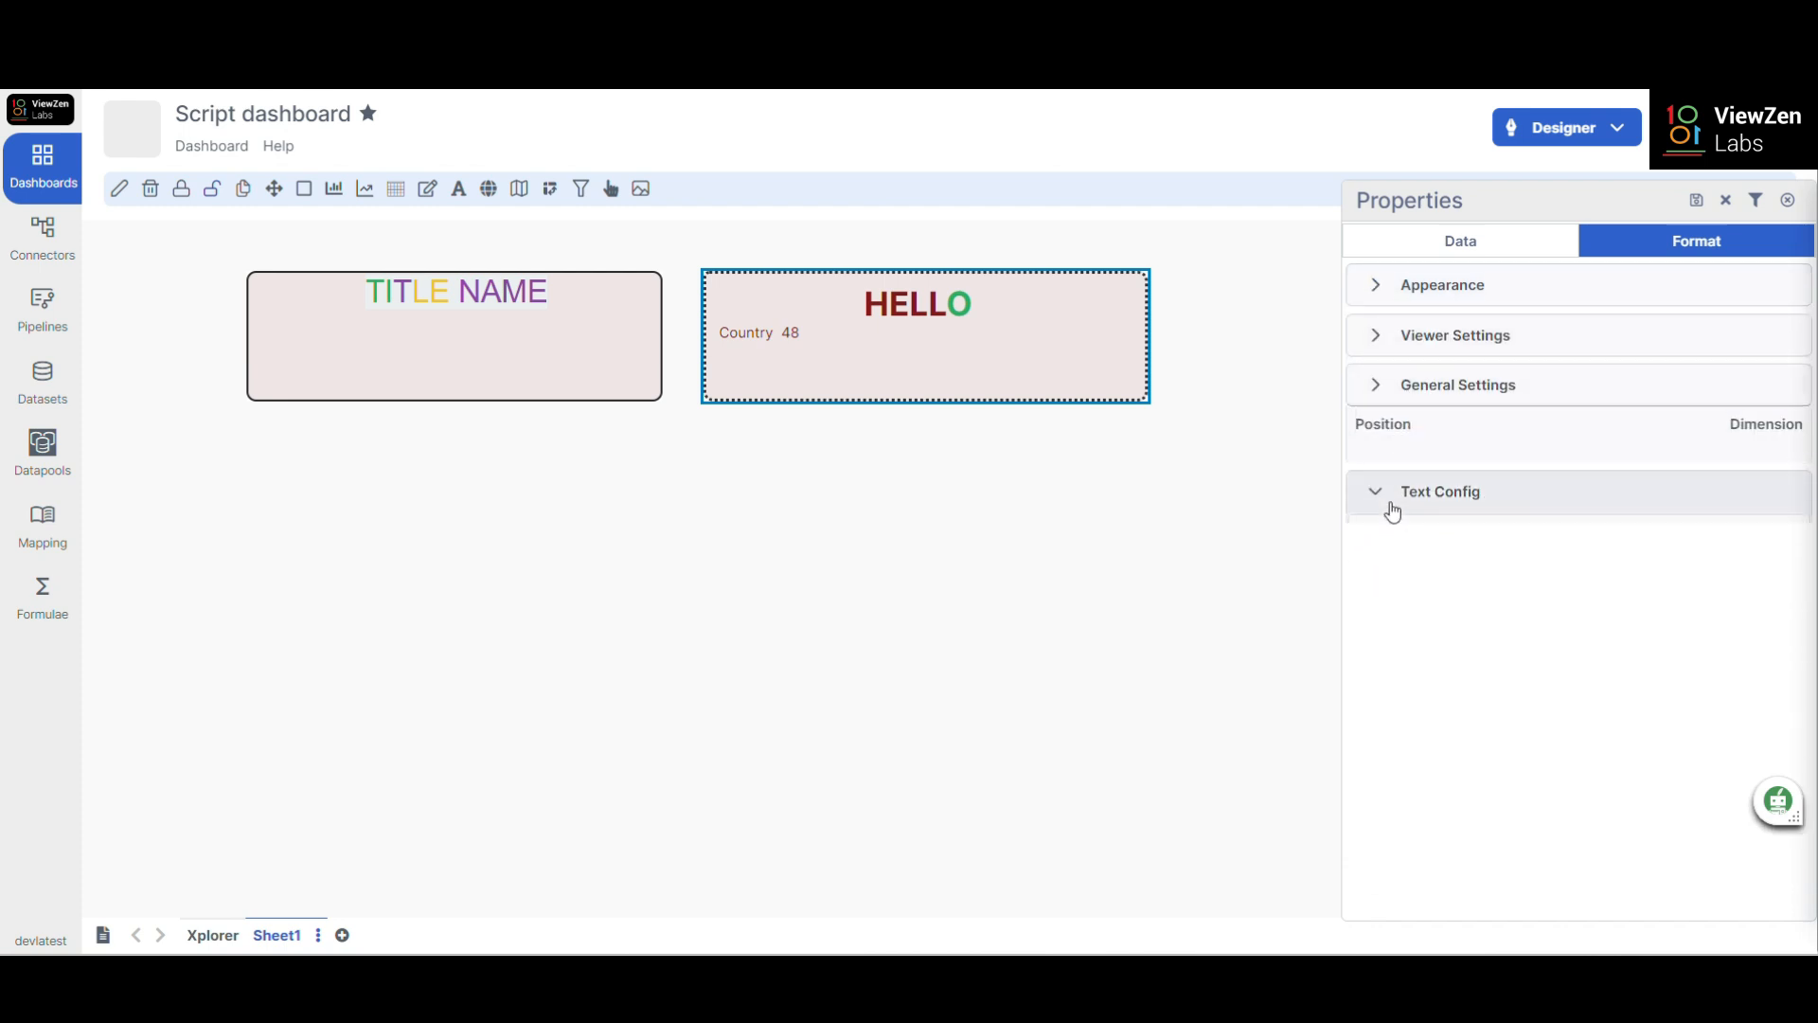
click(1380, 285)
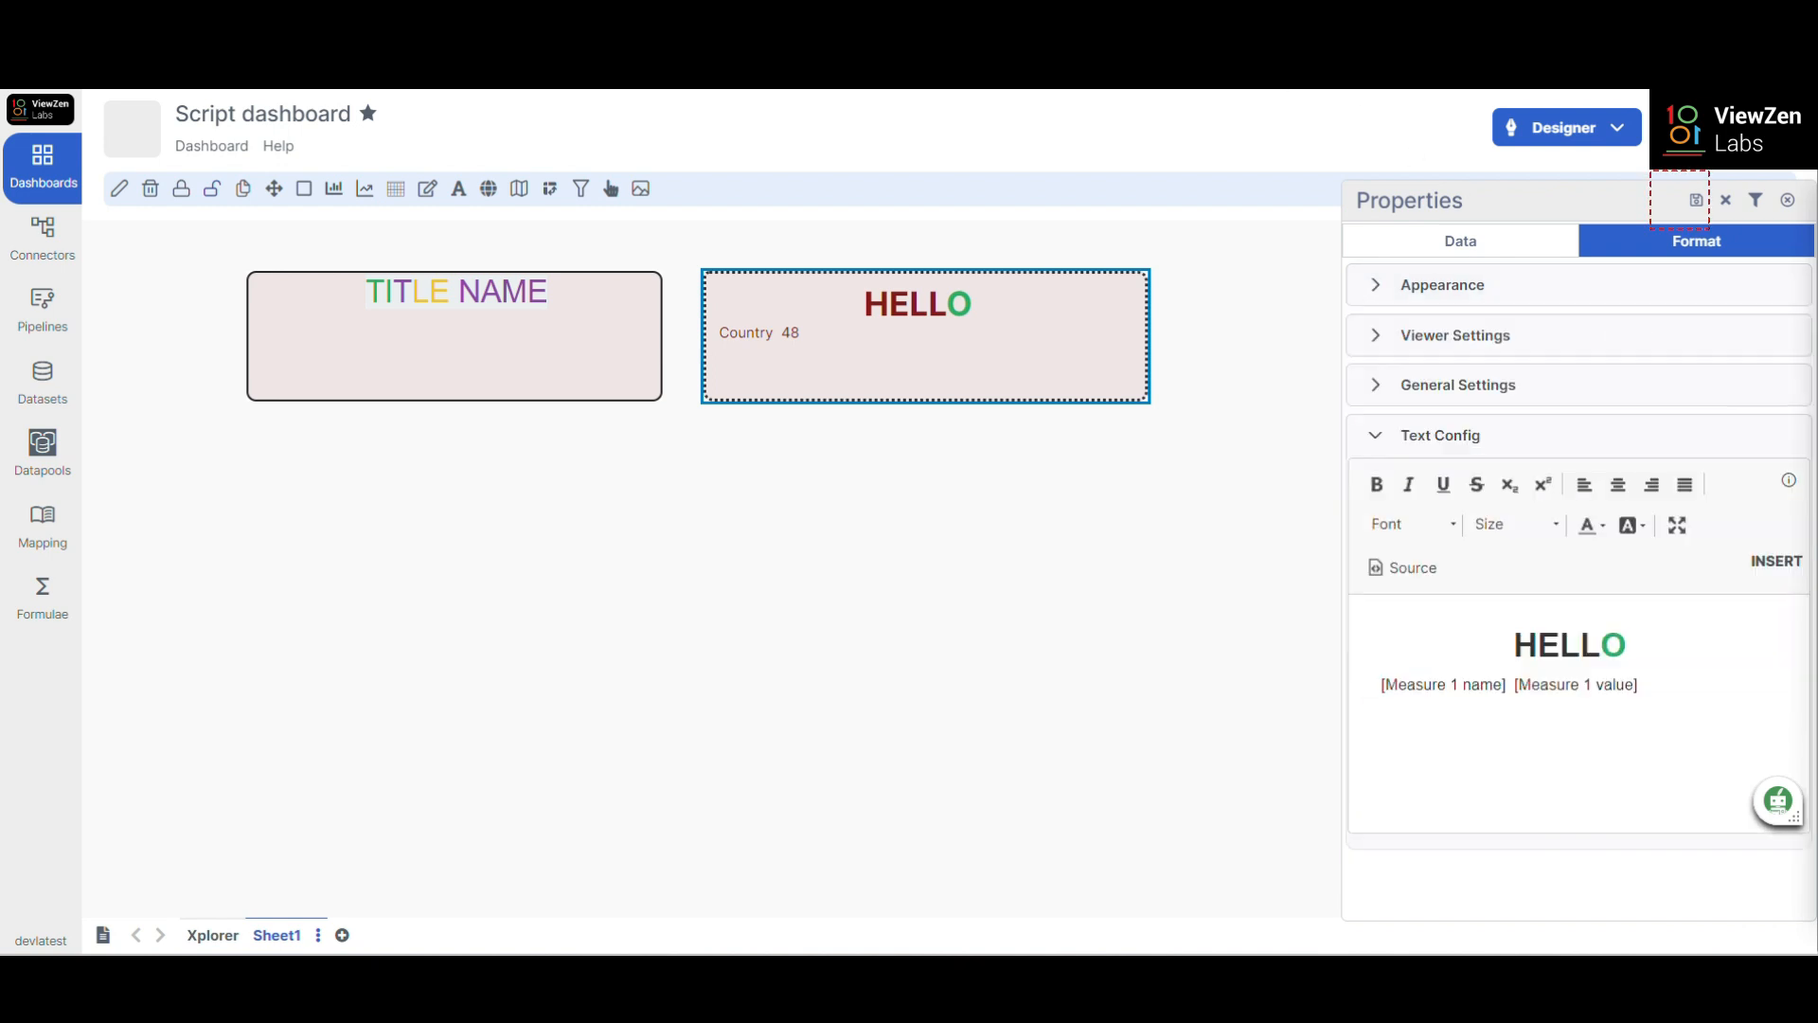
click(1700, 205)
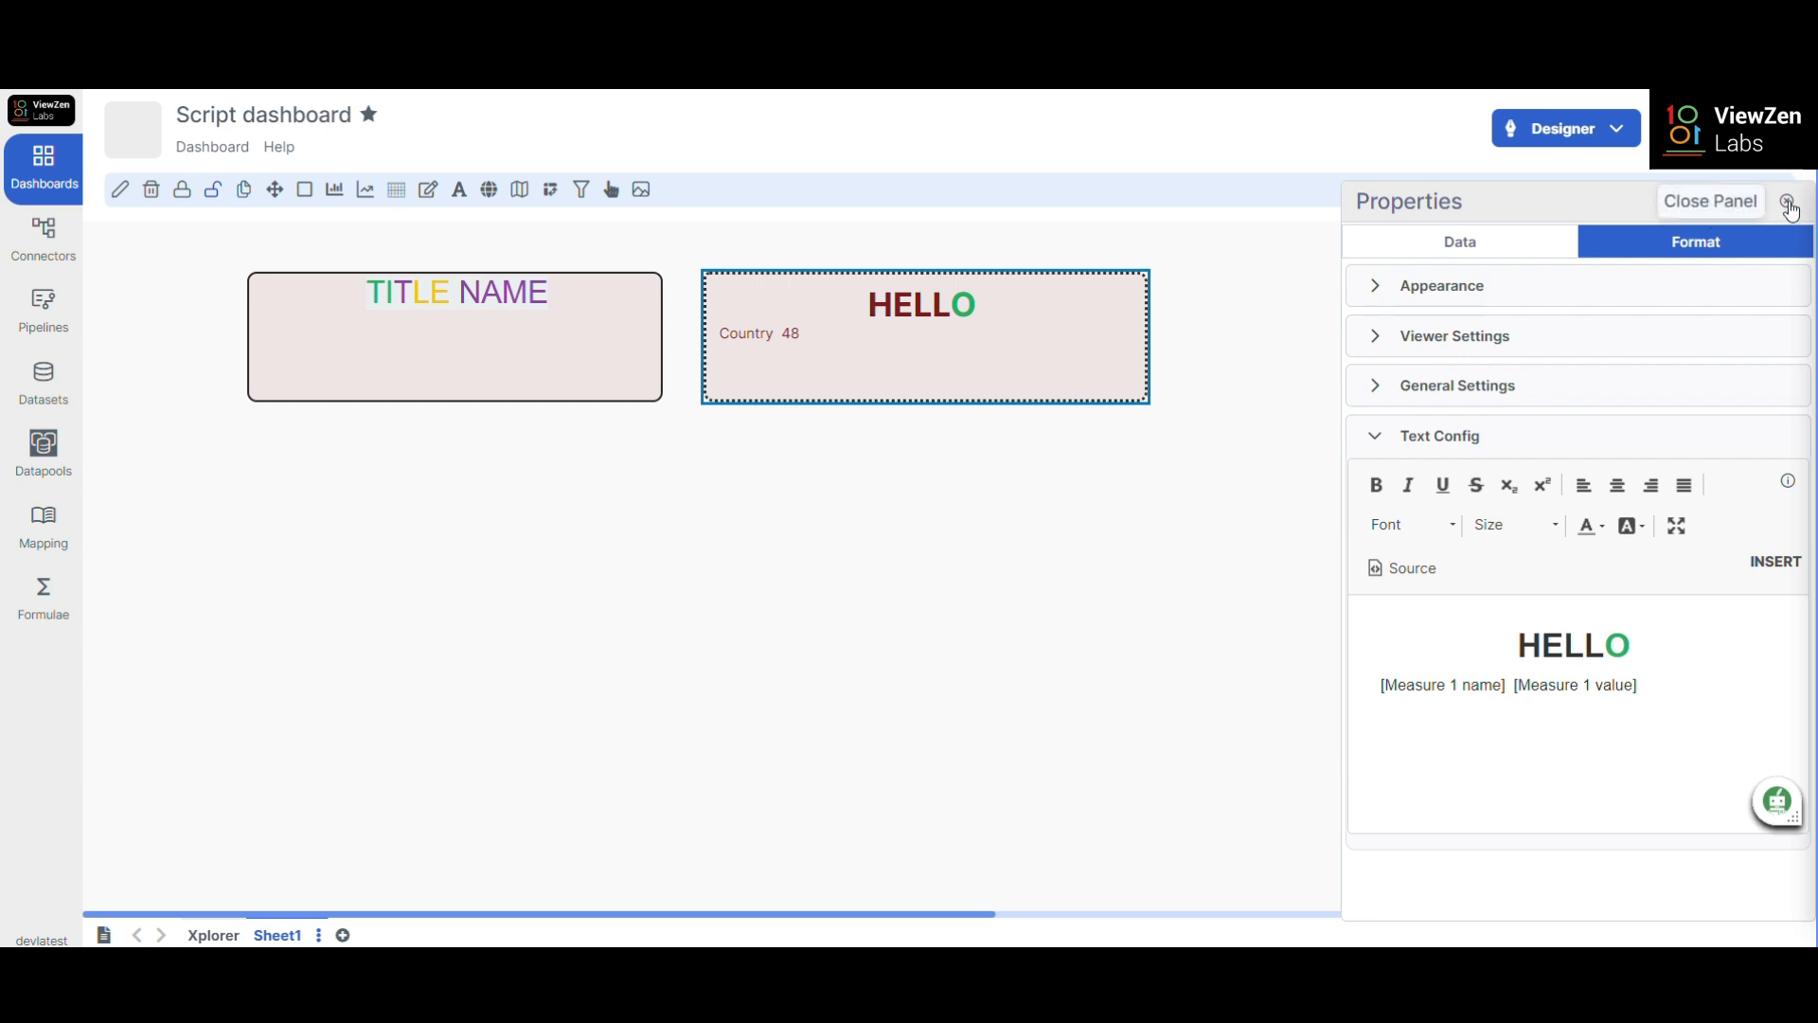
click(1787, 201)
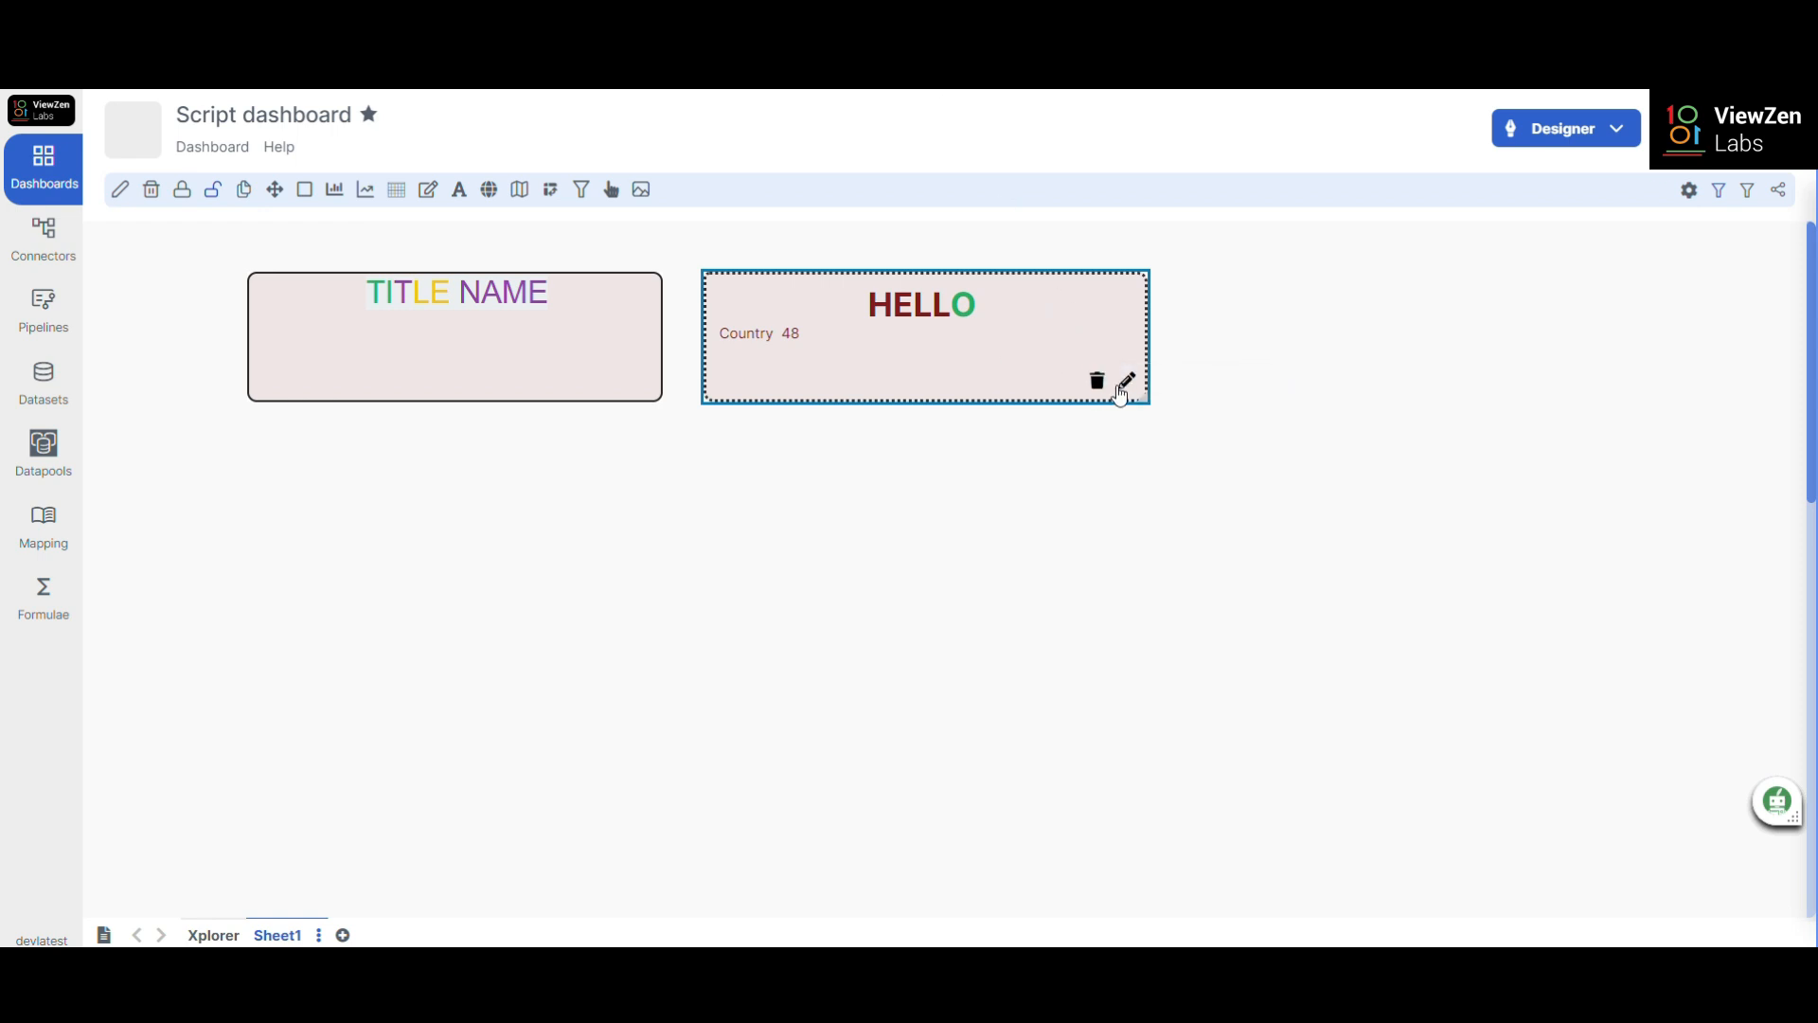
- Append "abc" to the HELLO heading in Text Config and close the component's properties without saving
click(1128, 388)
click(1648, 635)
text(abc)
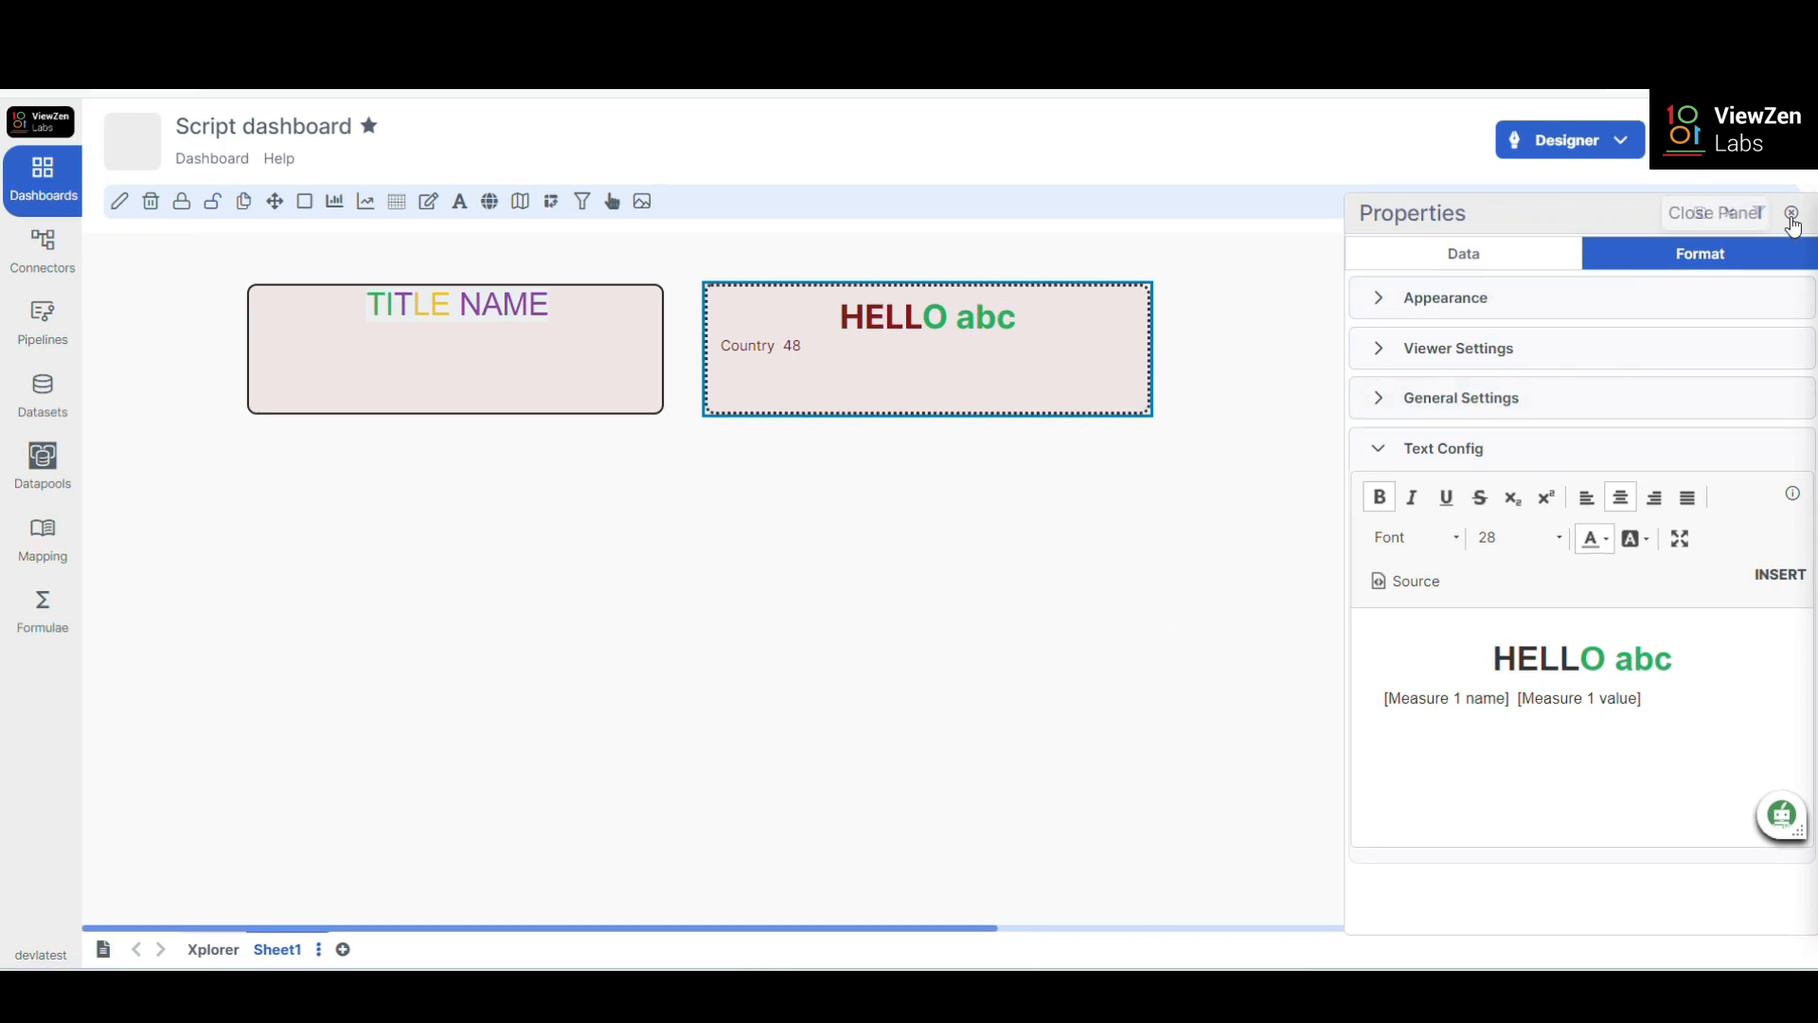
click(1757, 216)
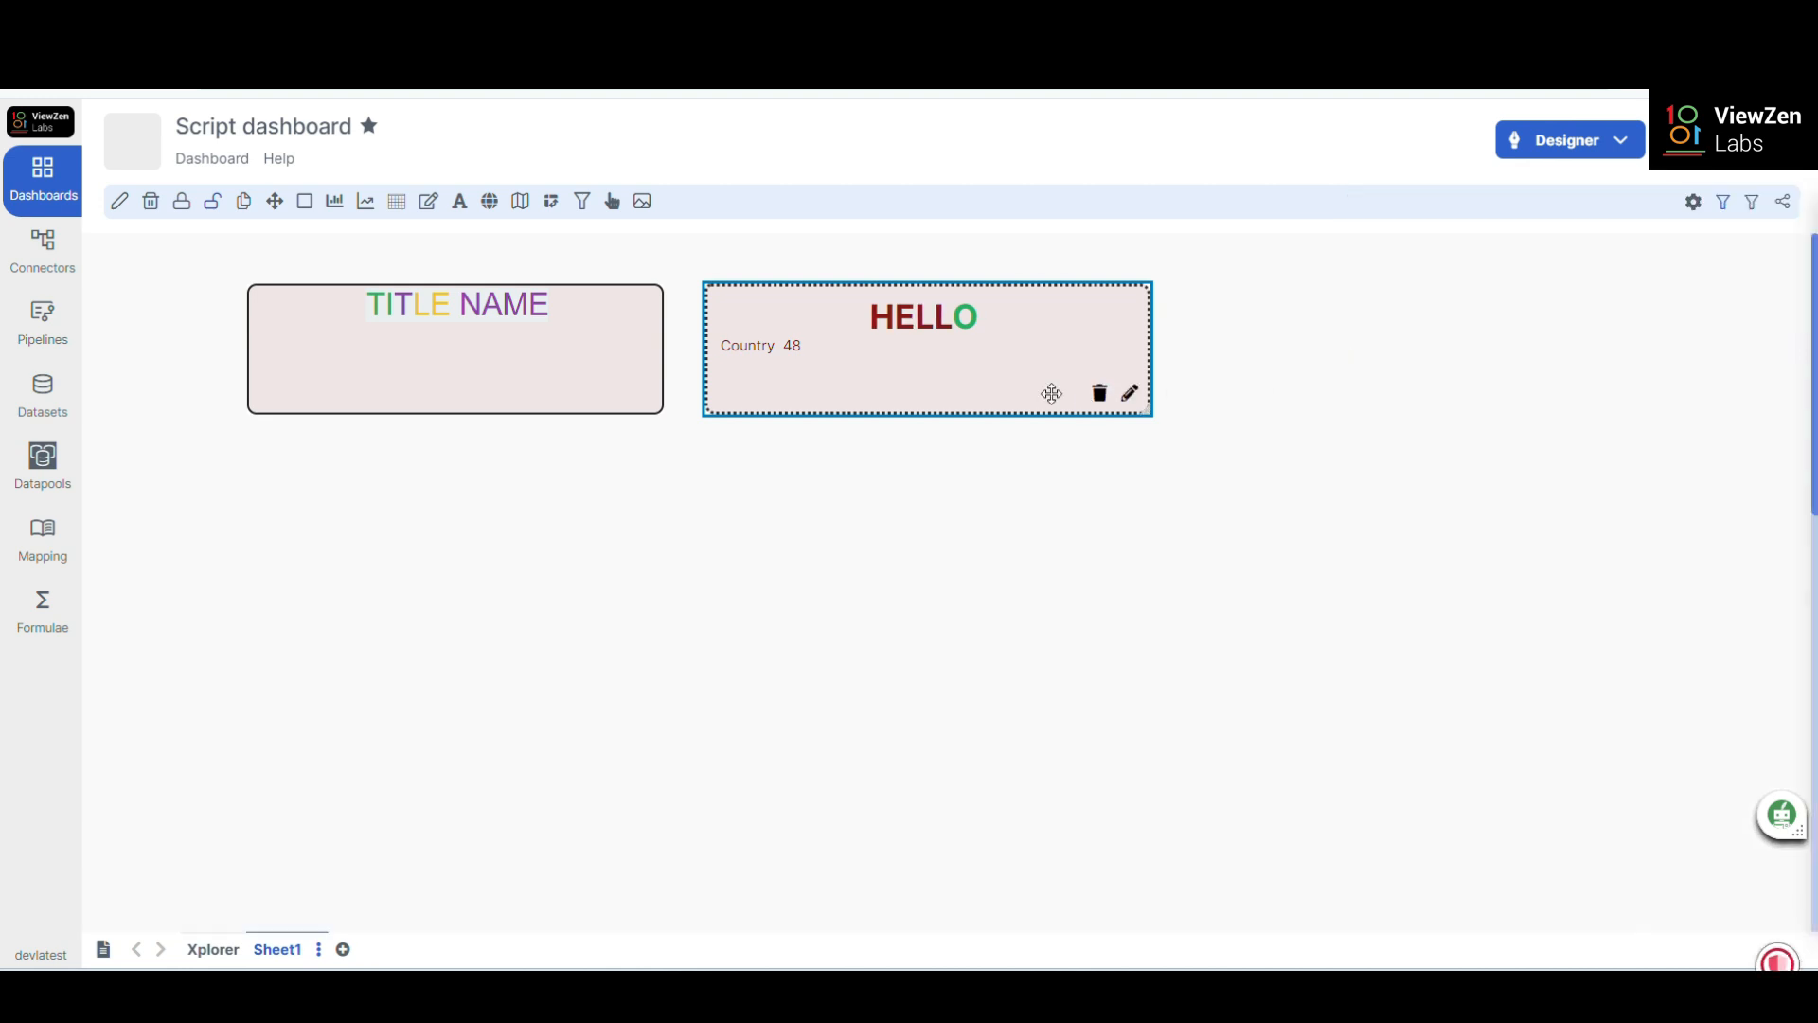
- Reopen the HELLO component's properties, cancel the unsaved heading change and close them
click(1130, 393)
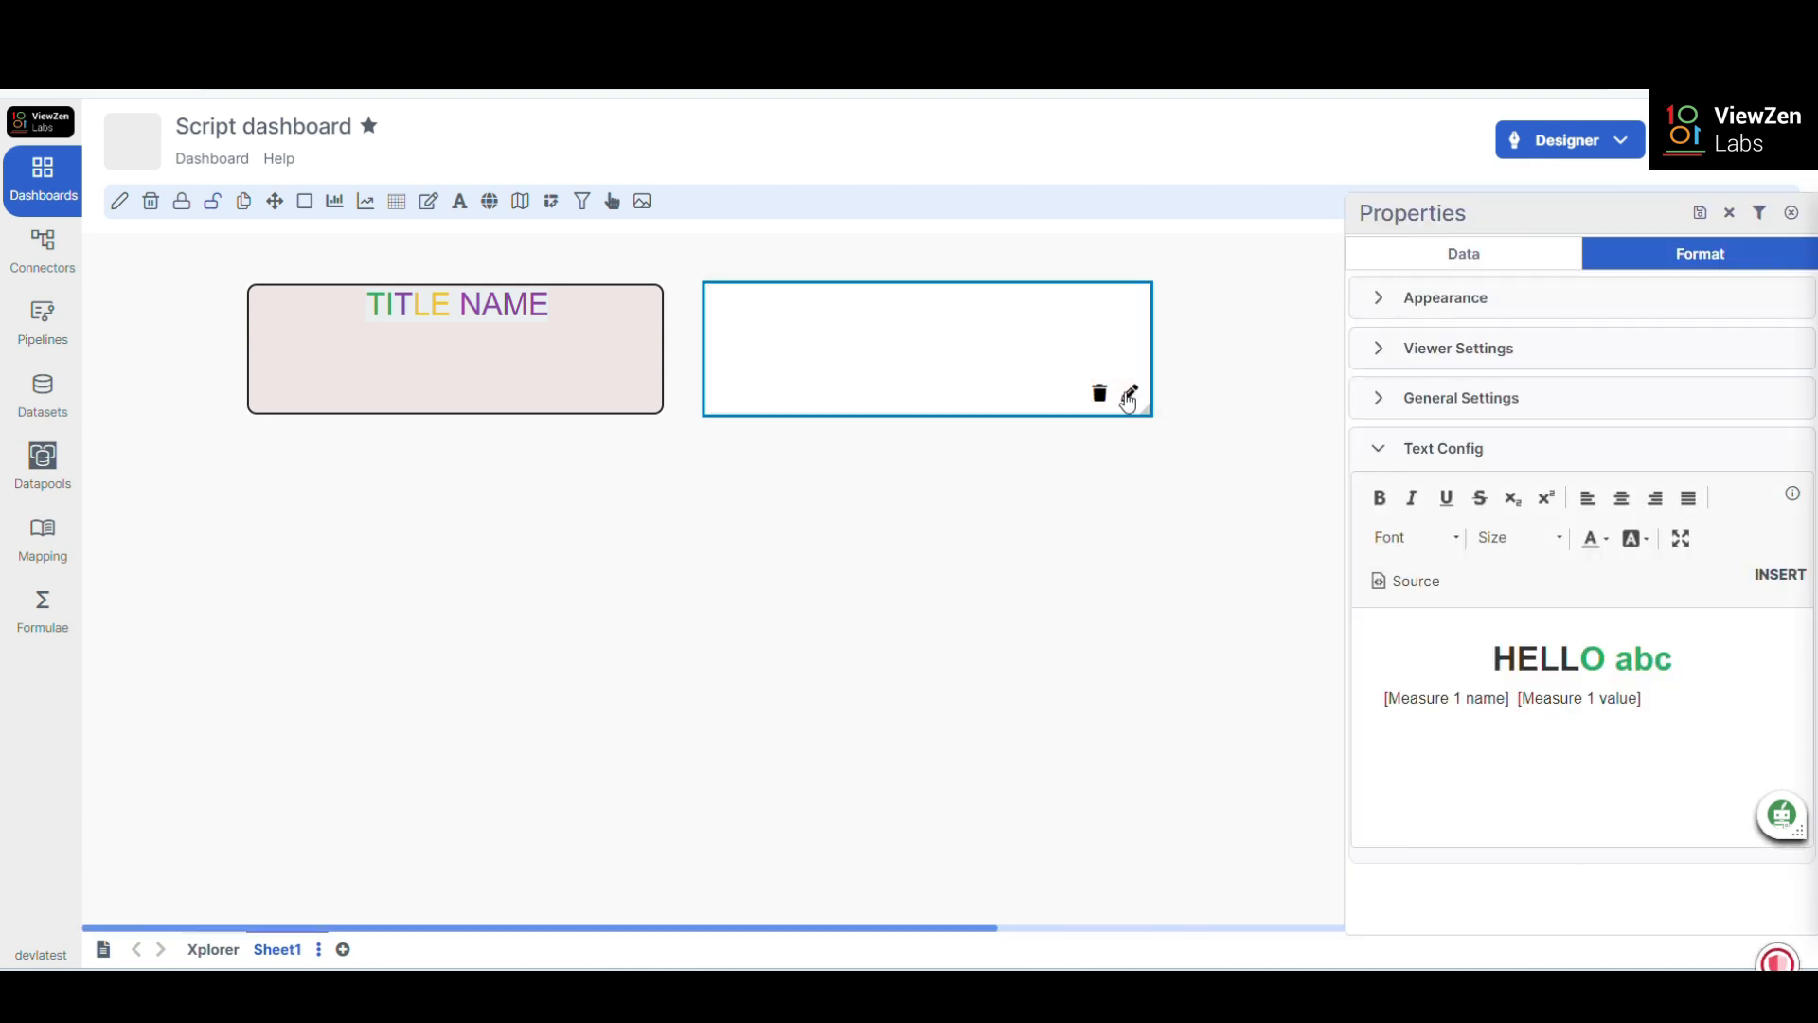
click(1730, 215)
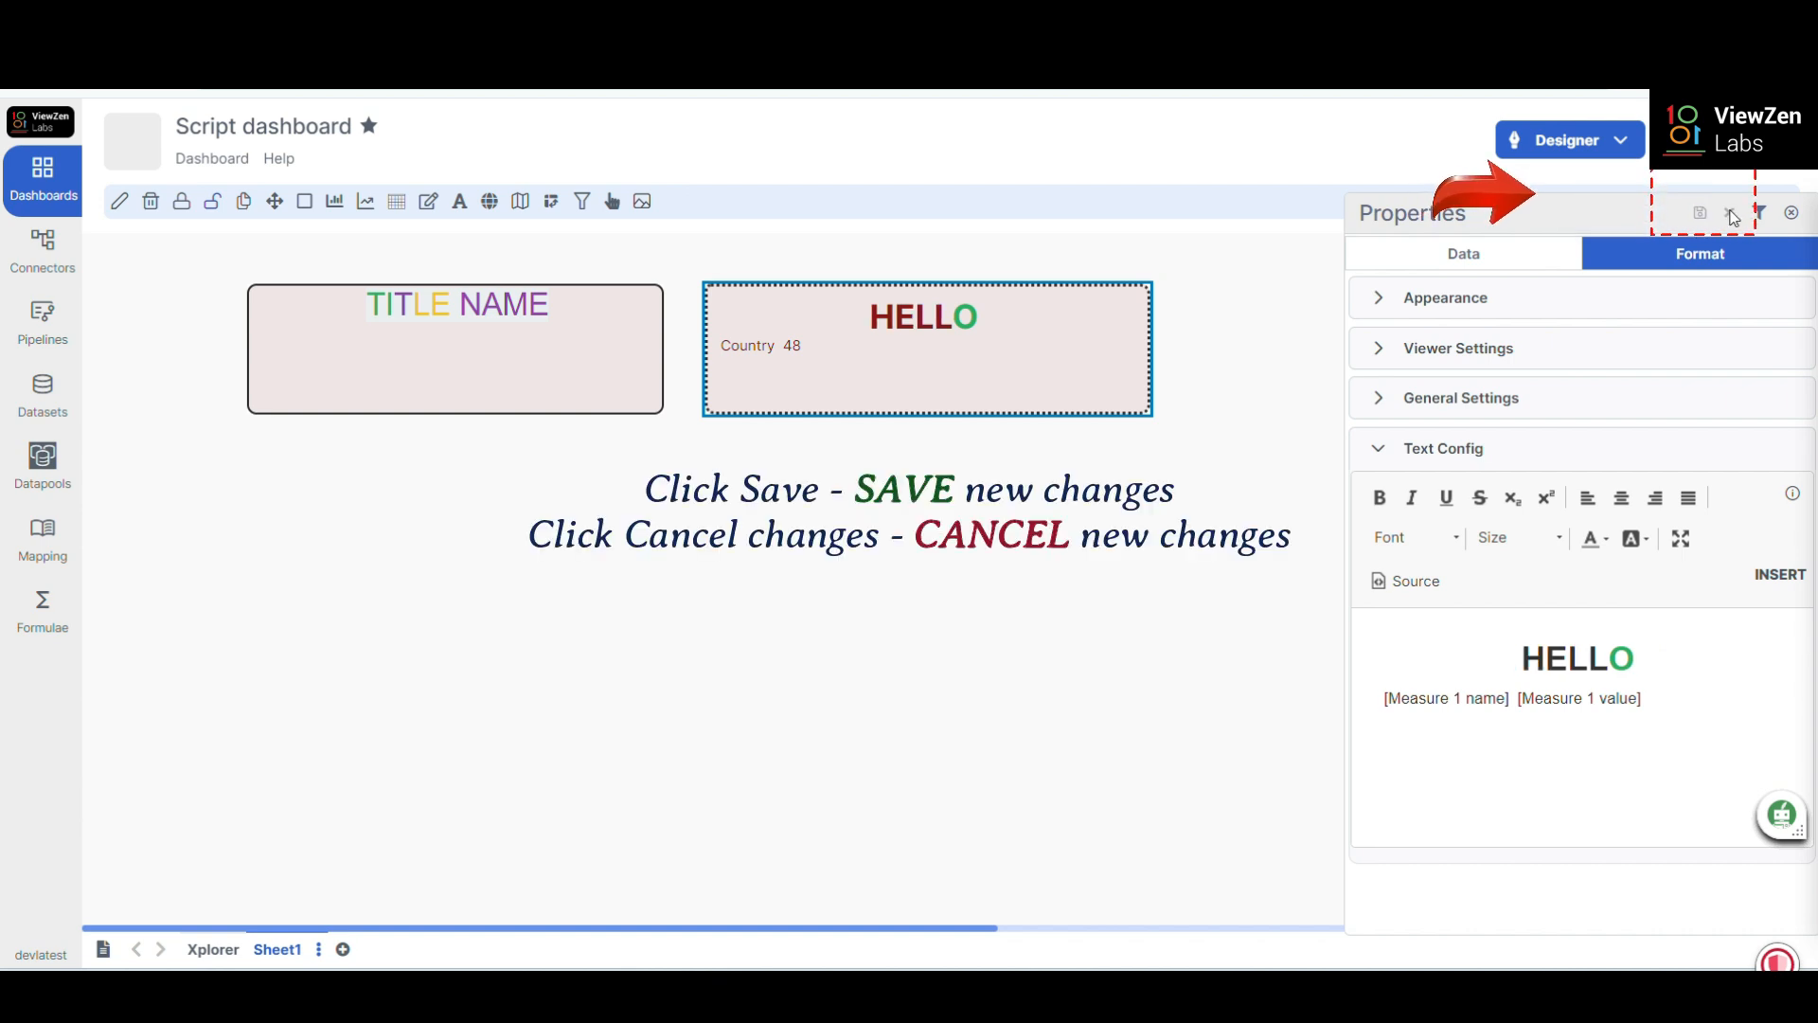
click(1796, 216)
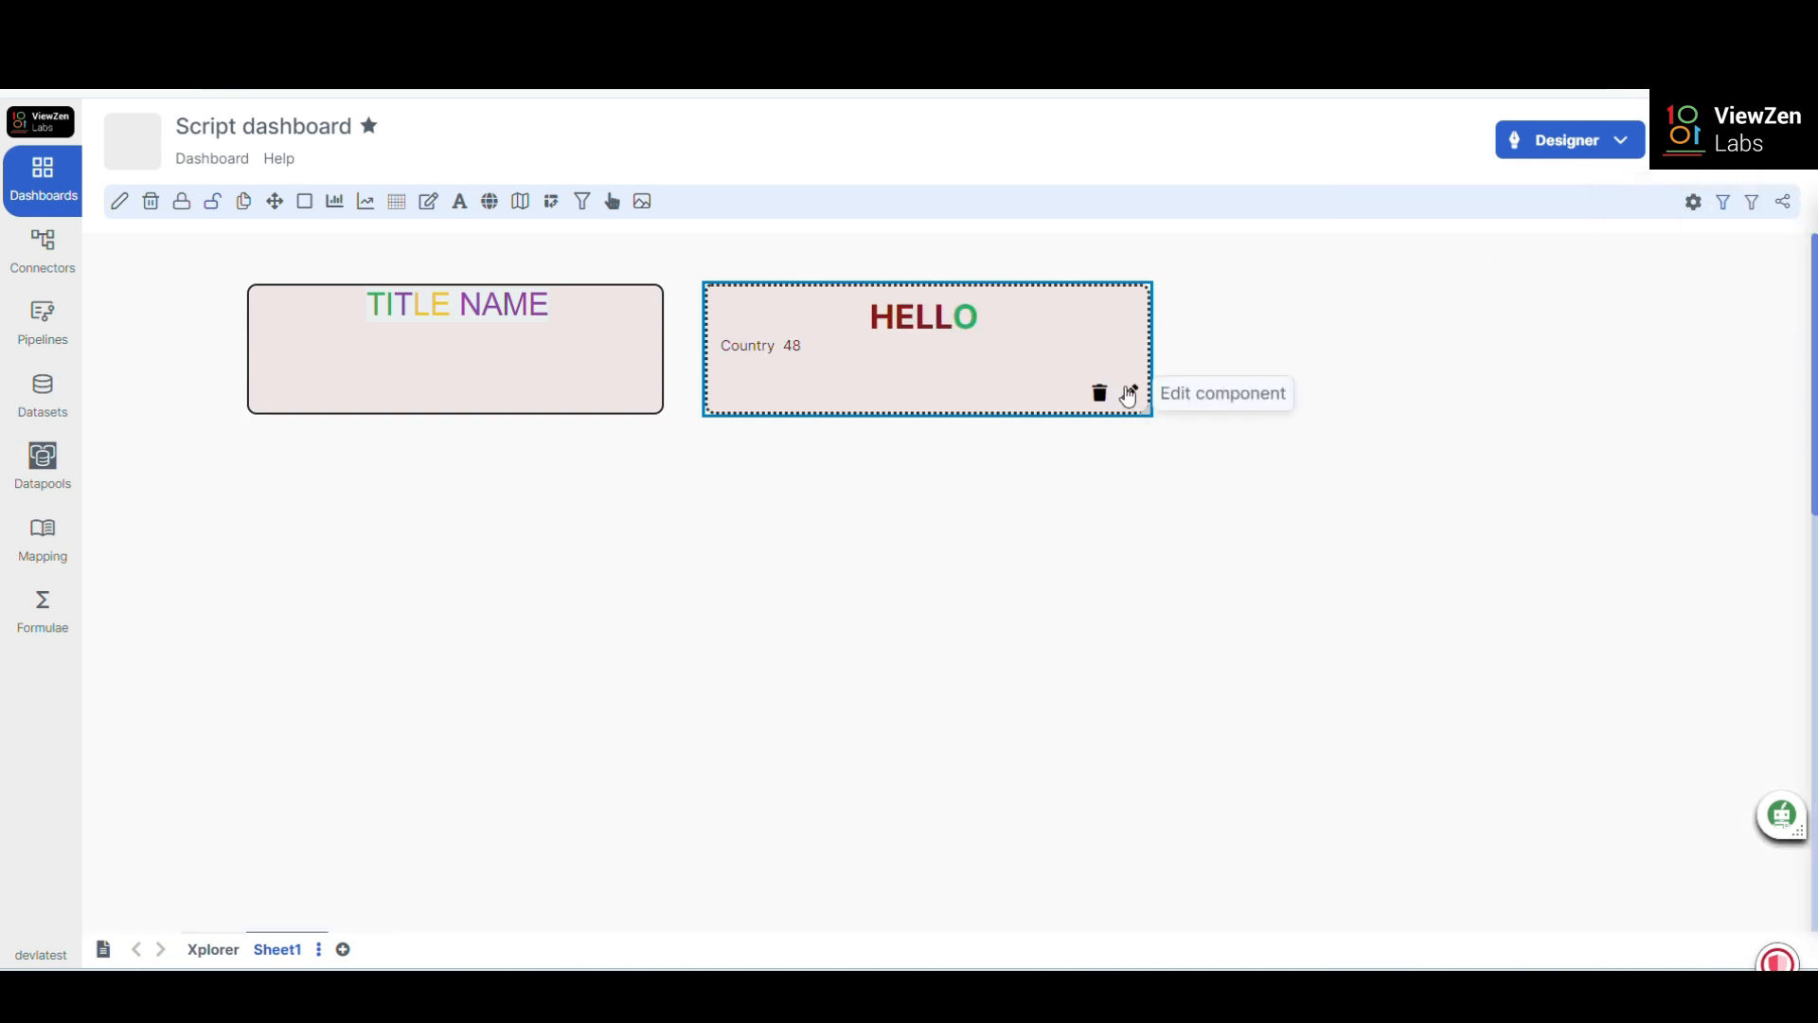
click(1127, 394)
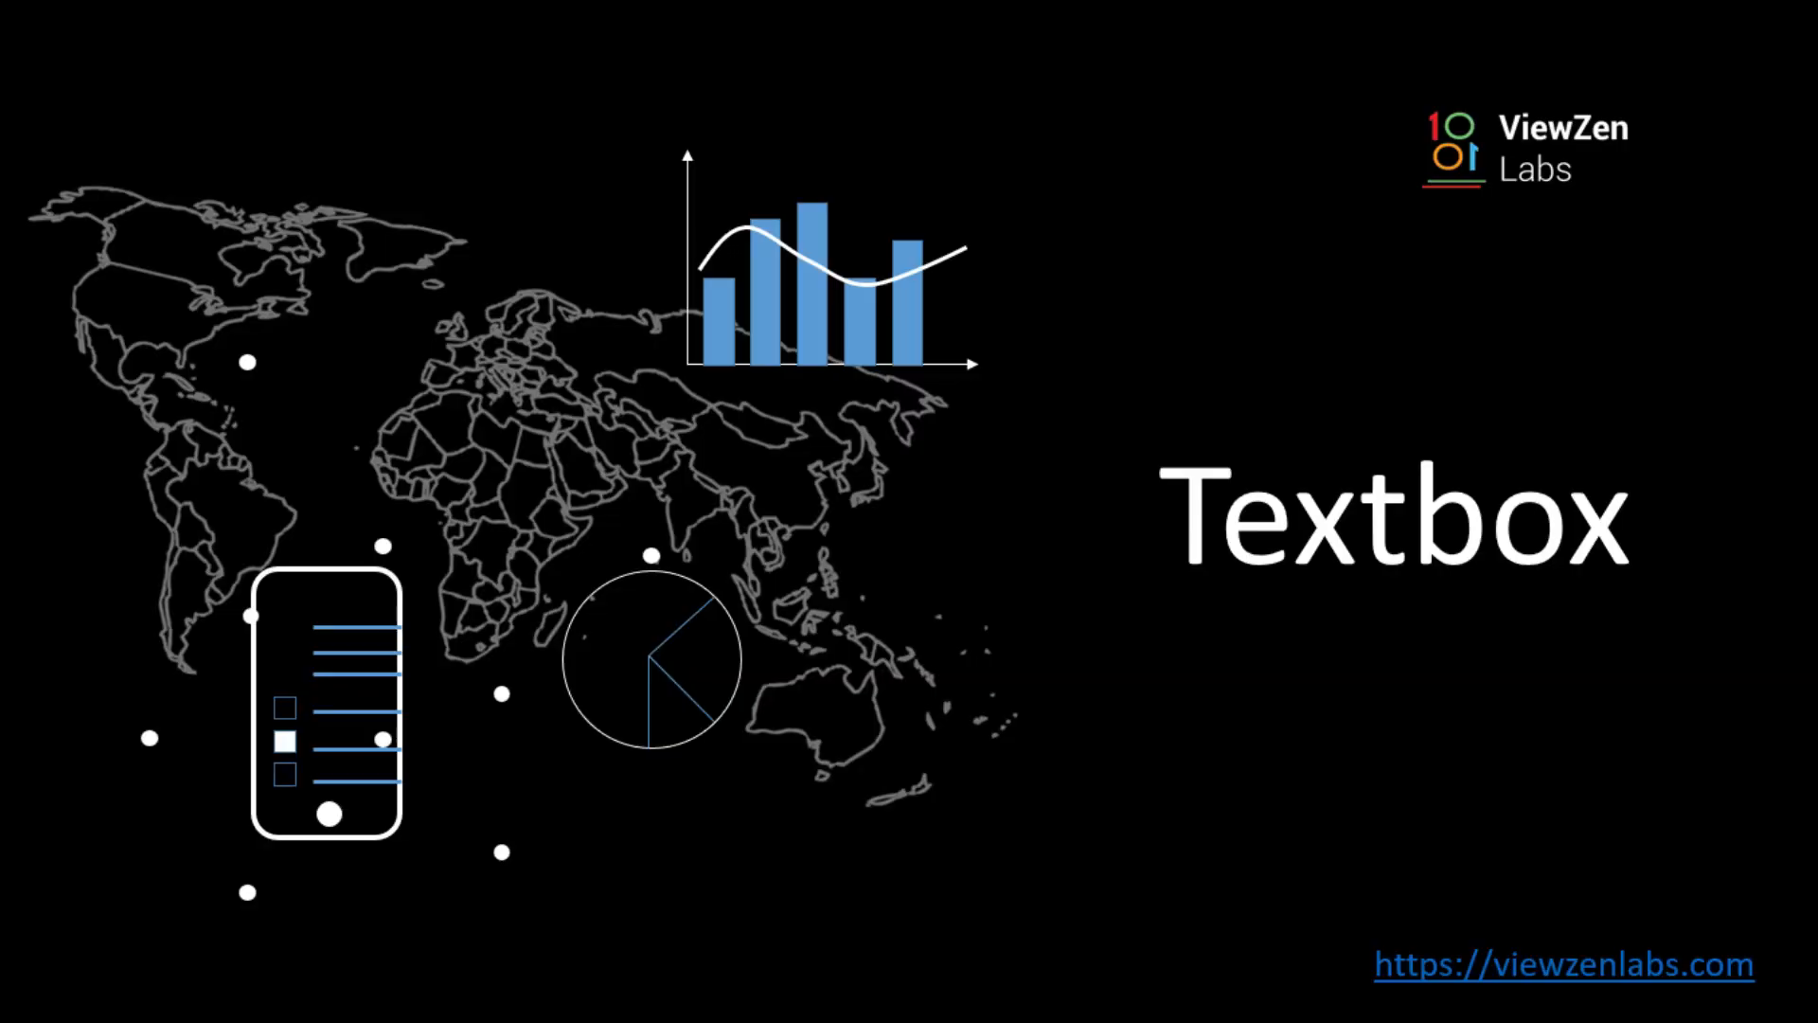